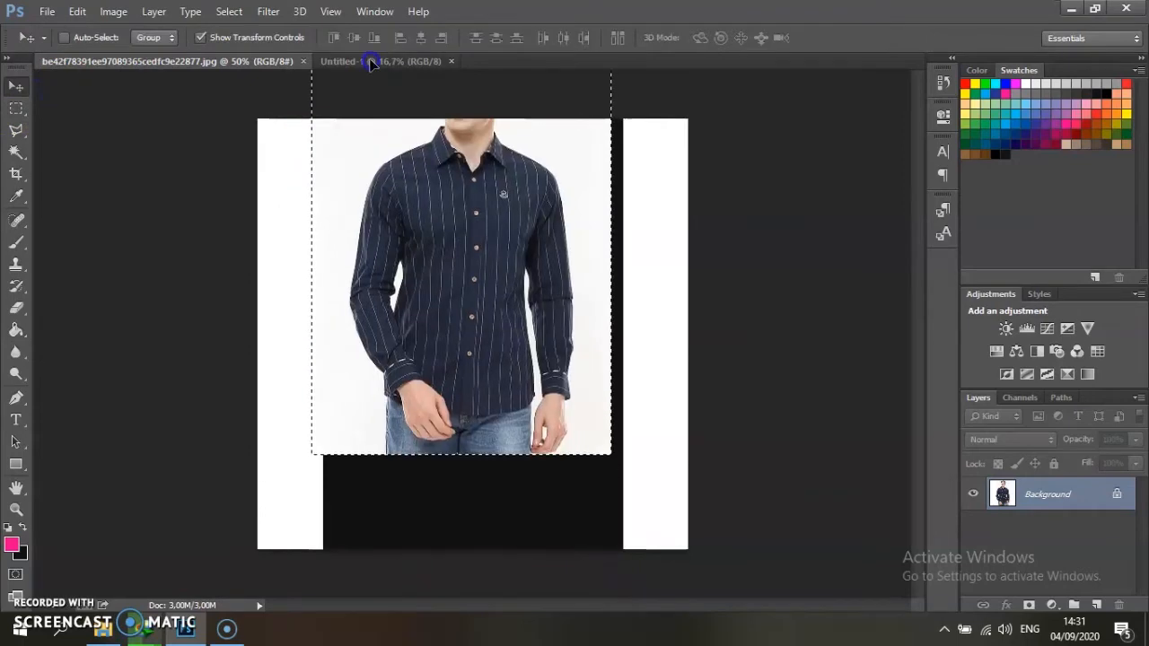
Step: Close the source photo's document and enlarge the pasted photo of the man to cover most of the page
{"action": "left_click", "coordinate": [303, 61]}
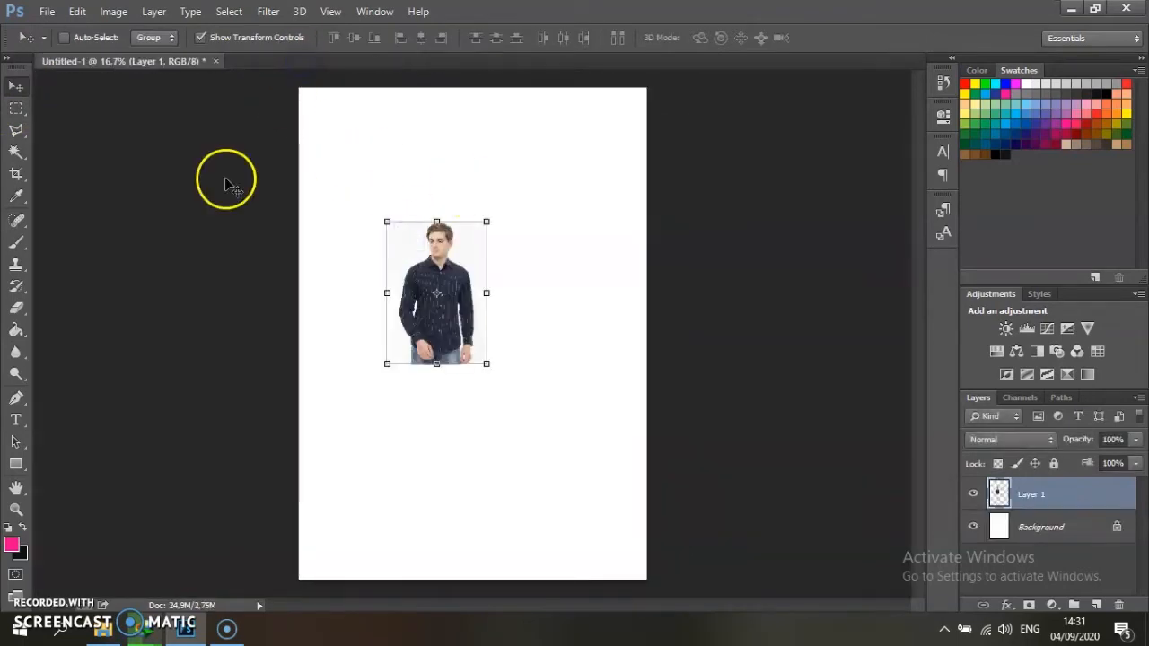
{"action": "left_click_drag", "start_coordinate": [486, 222], "coordinate": [616, 103]}
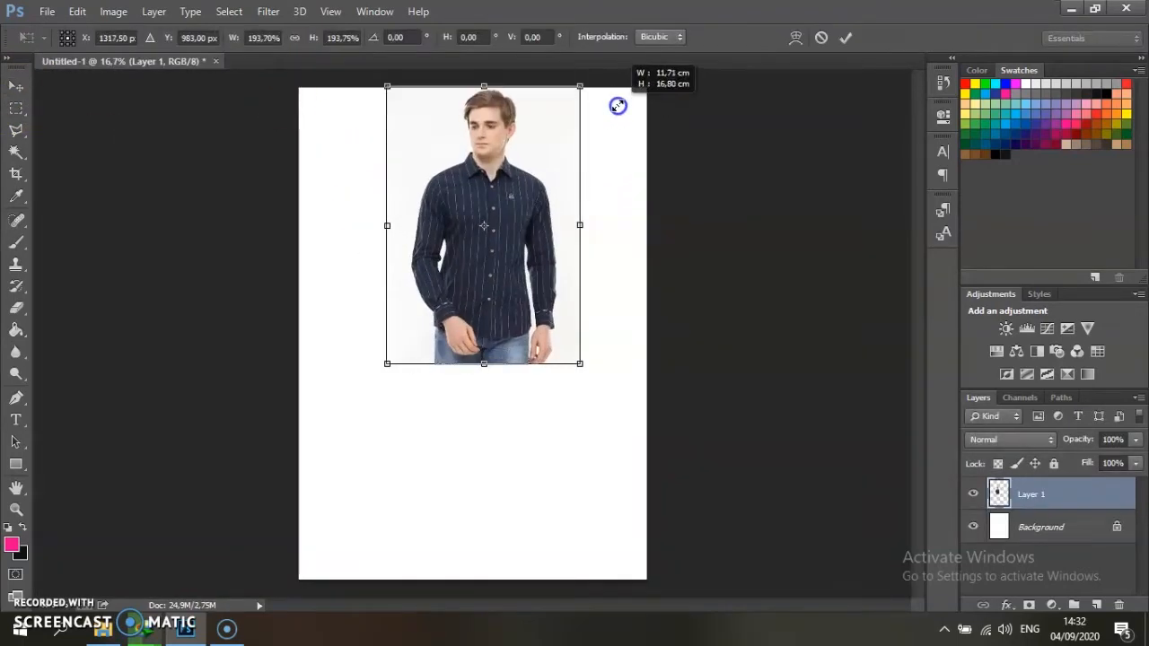
{"action": "left_click_drag", "start_coordinate": [385, 361], "coordinate": [334, 516]}
{"action": "double_click", "coordinate": [436, 401]}
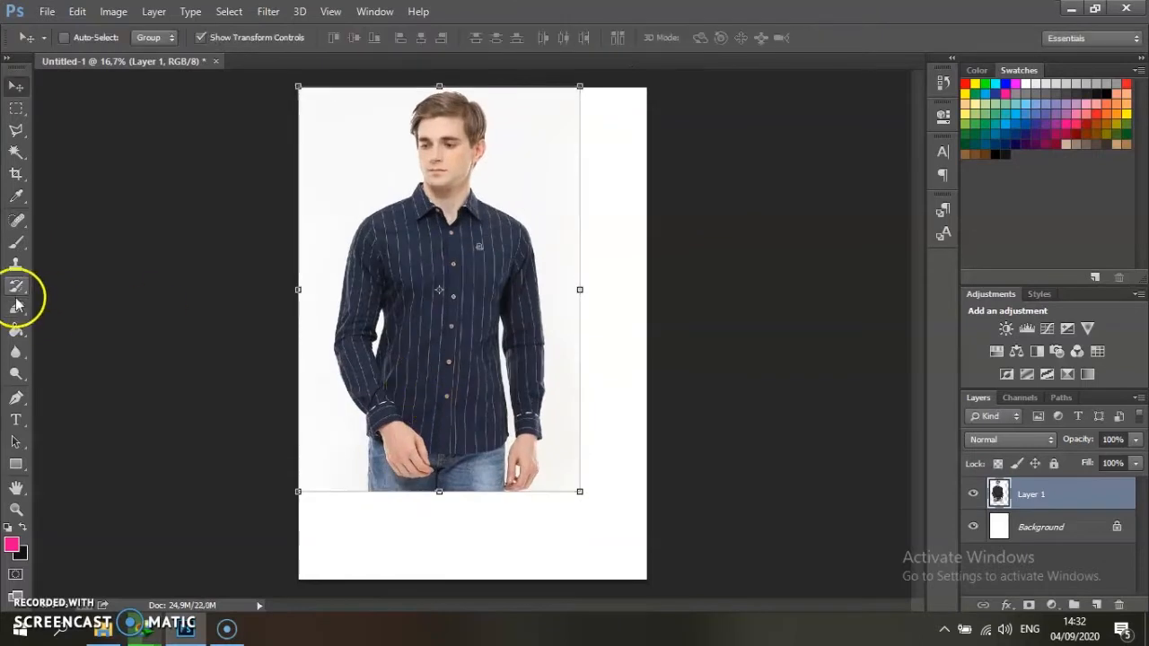
Step: Fill the Background layer with an off-white sampled from the photo's backdrop
{"action": "left_click", "coordinate": [16, 193]}
{"action": "left_click", "coordinate": [16, 152]}
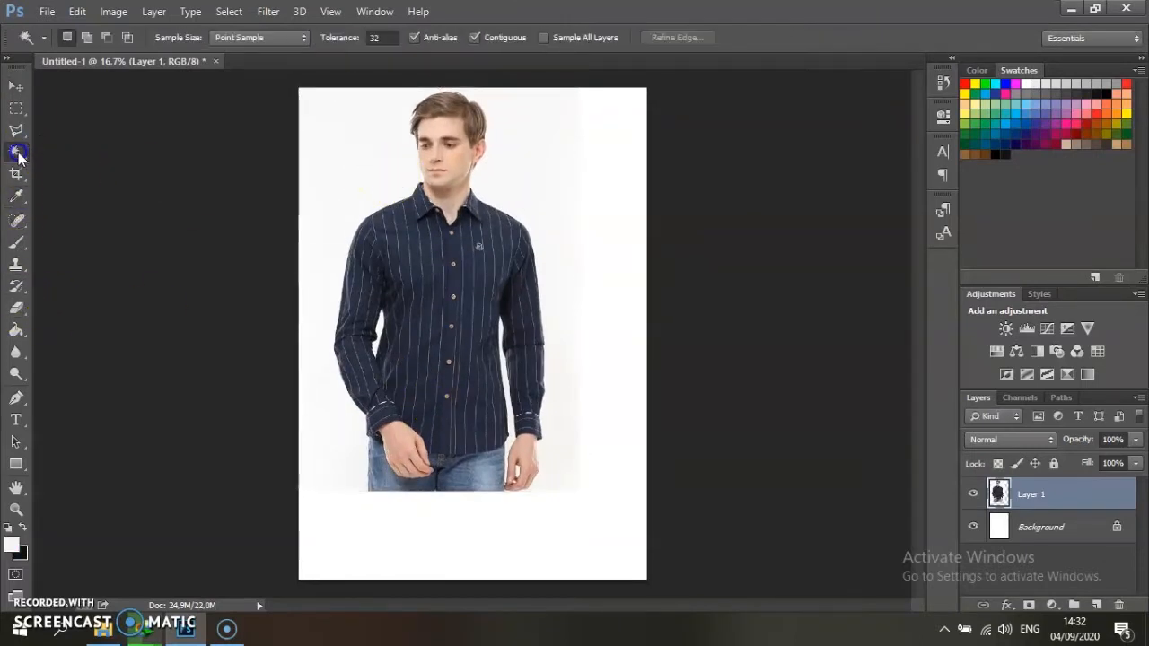
{"action": "left_click", "coordinate": [1017, 529]}
{"action": "left_click", "coordinate": [597, 500]}
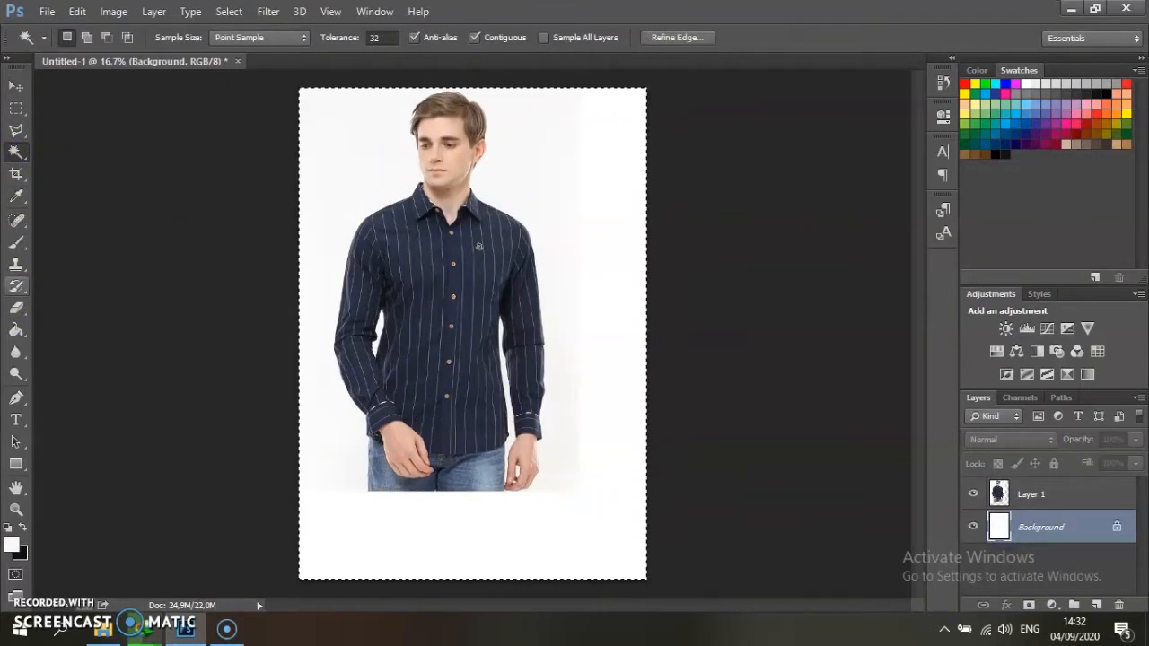
{"action": "left_click", "coordinate": [16, 329]}
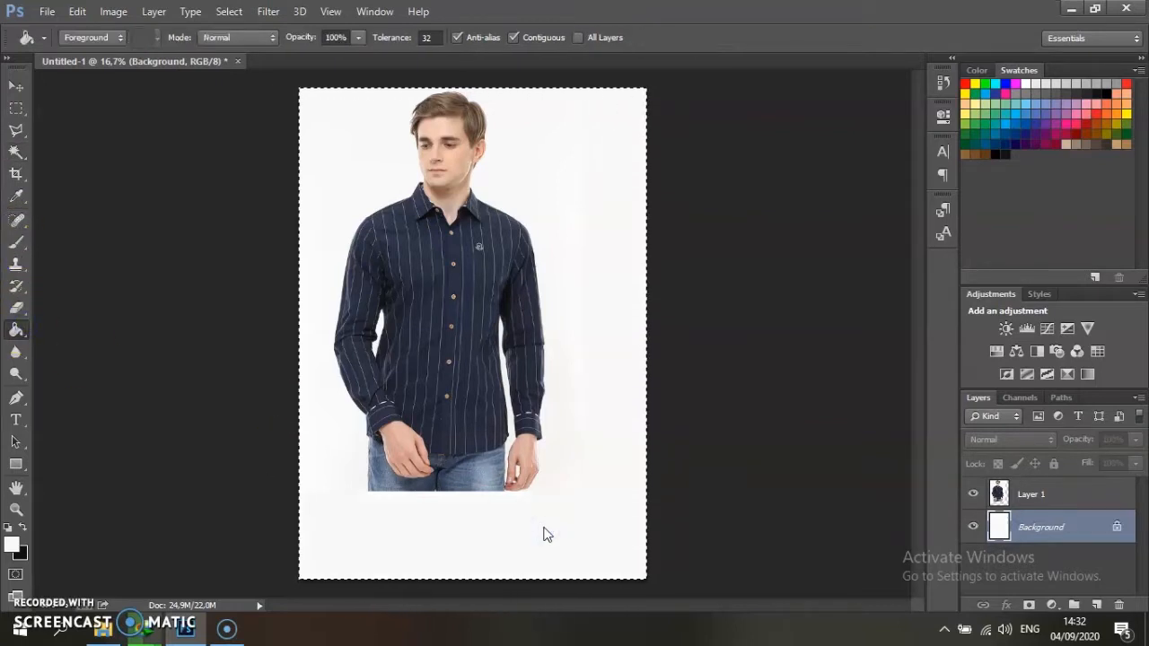
Step: Remove the selection and erase the photo's right border on Layer 1 with the 181-size eraser, blending it into the background
{"action": "left_click", "coordinate": [16, 308]}
{"action": "left_click", "coordinate": [1030, 499]}
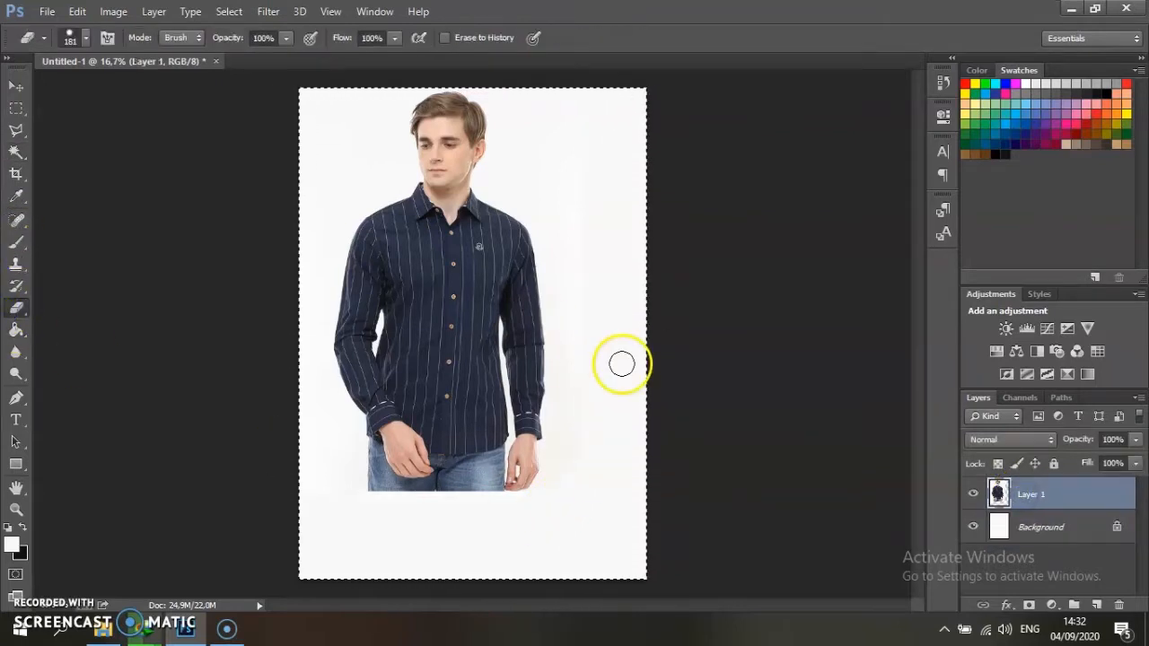
{"action": "left_click", "coordinate": [268, 11]}
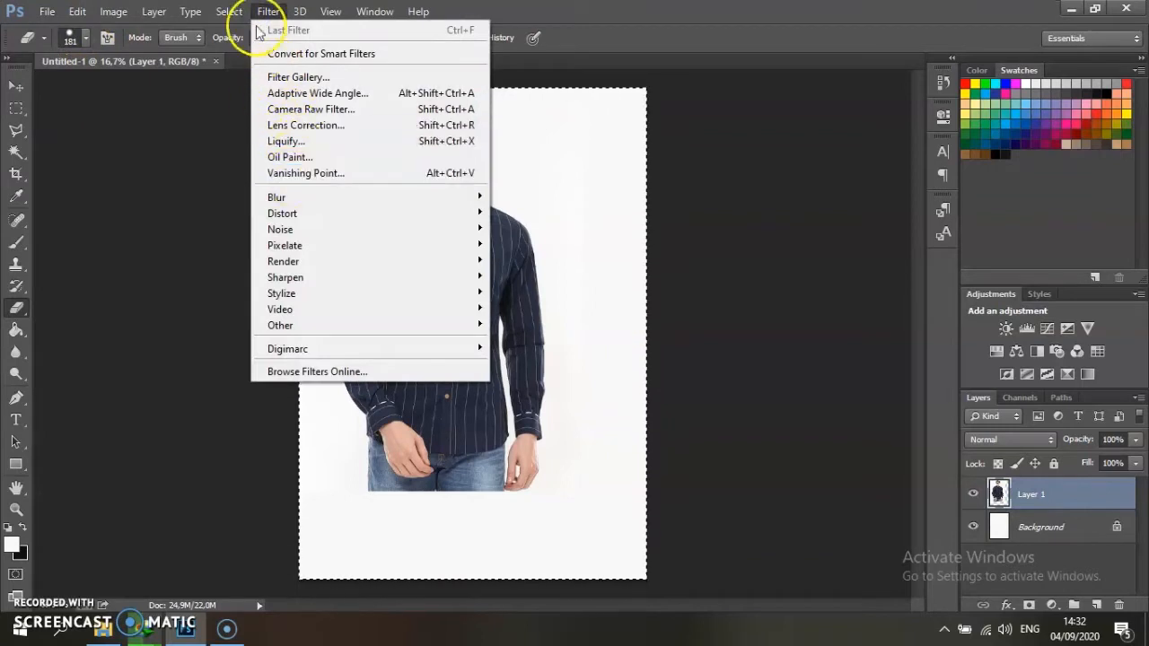
{"action": "mouse_move", "coordinate": [229, 11]}
{"action": "left_click", "coordinate": [255, 46]}
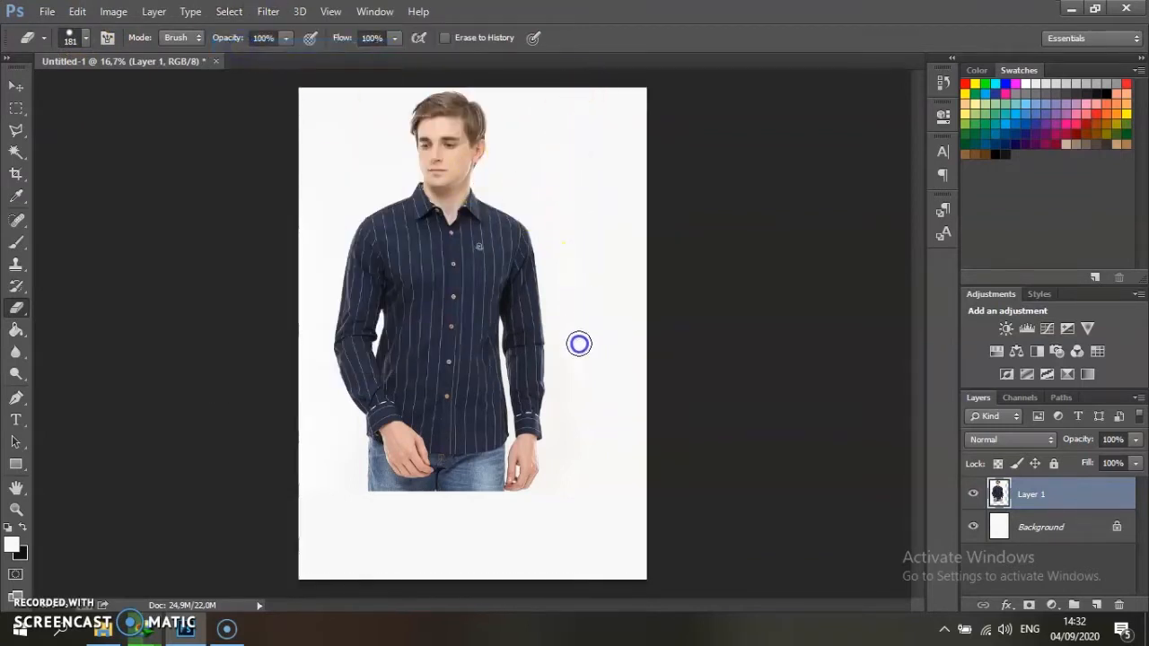
Step: Move the man down to the page's bottom edge and scale him up until he nearly fills the page
{"action": "left_click", "coordinate": [16, 85]}
{"action": "left_click_drag", "start_coordinate": [530, 248], "coordinate": [562, 329]}
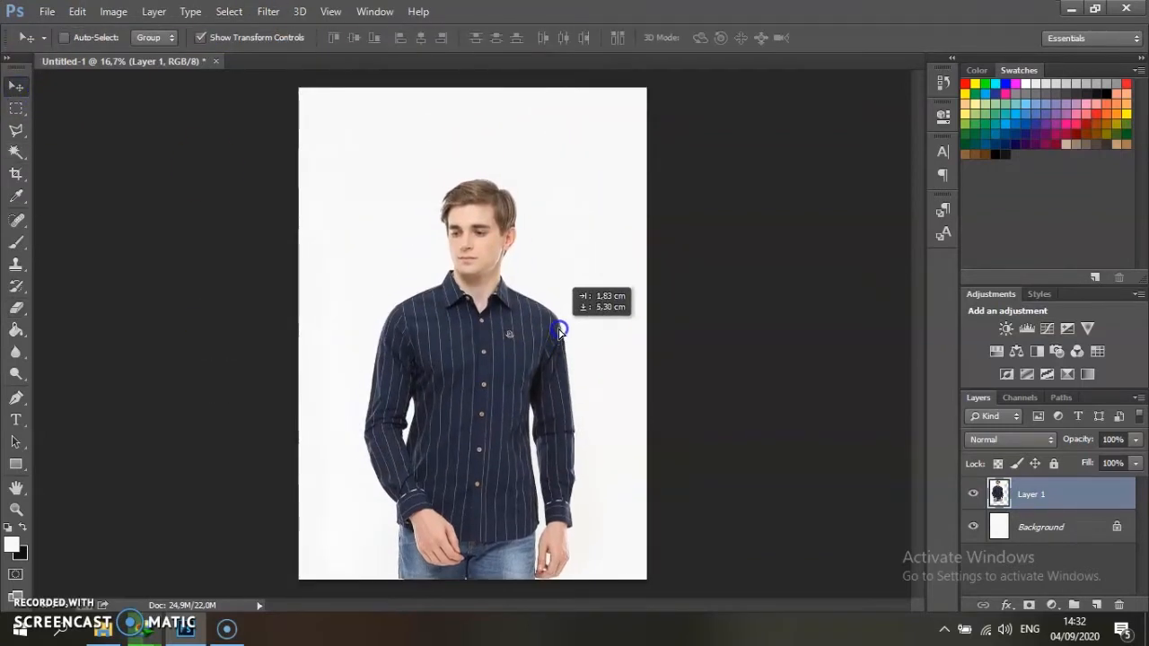
{"action": "left_click_drag", "start_coordinate": [607, 174], "coordinate": [642, 120]}
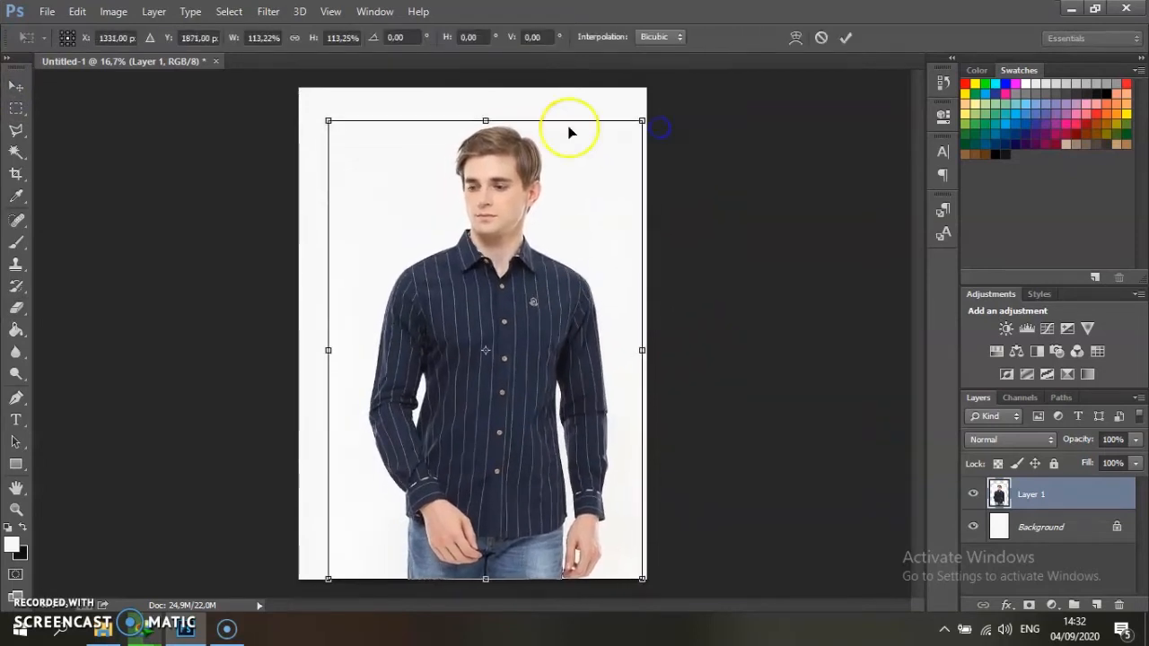
{"action": "left_click_drag", "start_coordinate": [329, 120], "coordinate": [308, 98]}
{"action": "double_click", "coordinate": [391, 161]}
{"action": "left_click_drag", "start_coordinate": [532, 215], "coordinate": [529, 214]}
Step: Add a new layer named "kerak baju" and trace the left half of the shirt collar with the Pen tool
{"action": "left_click", "coordinate": [1094, 603]}
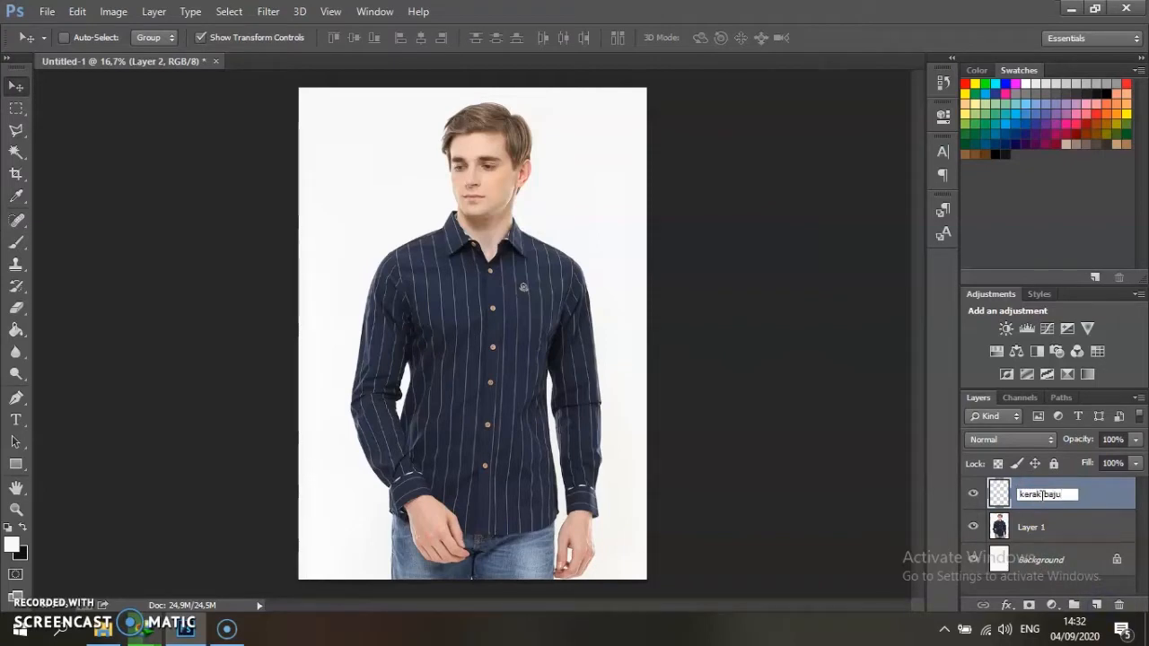
{"action": "key", "text": "Return"}
{"action": "key", "text": "ctrl+plus"}
{"action": "key", "text": "ctrl+plus"}
{"action": "key", "text": "ctrl+plus"}
{"action": "key", "text": "ctrl+plus"}
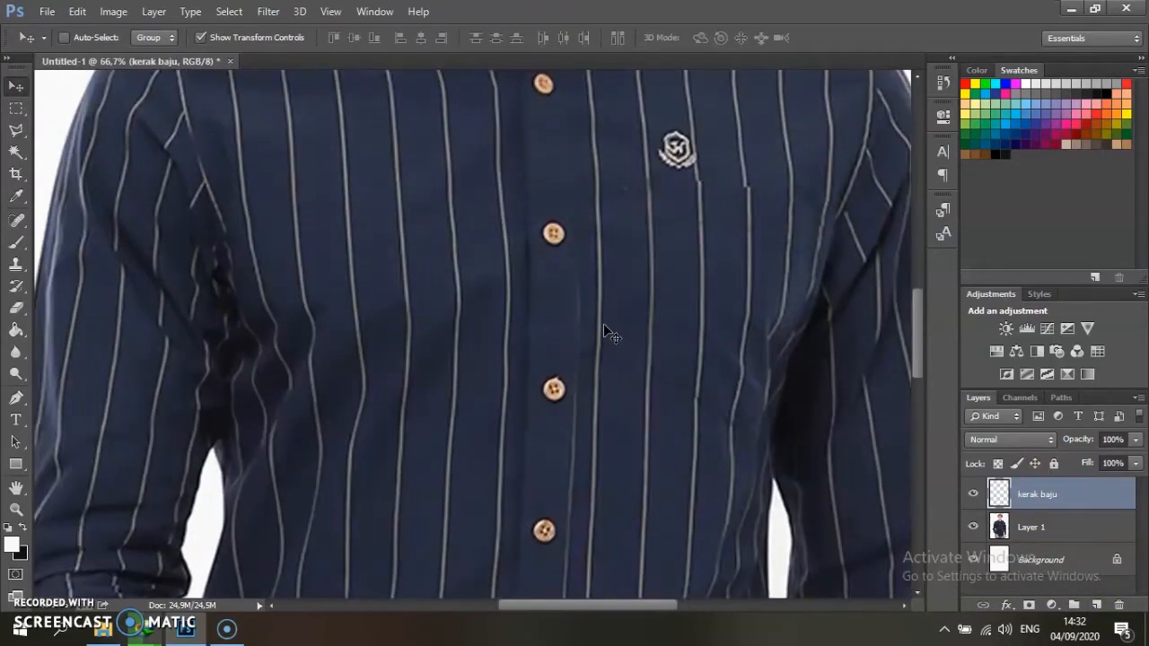
{"action": "scroll", "coordinate": [539, 269], "scroll_direction": "up", "scroll_amount": 10}
{"action": "key", "text": "p"}
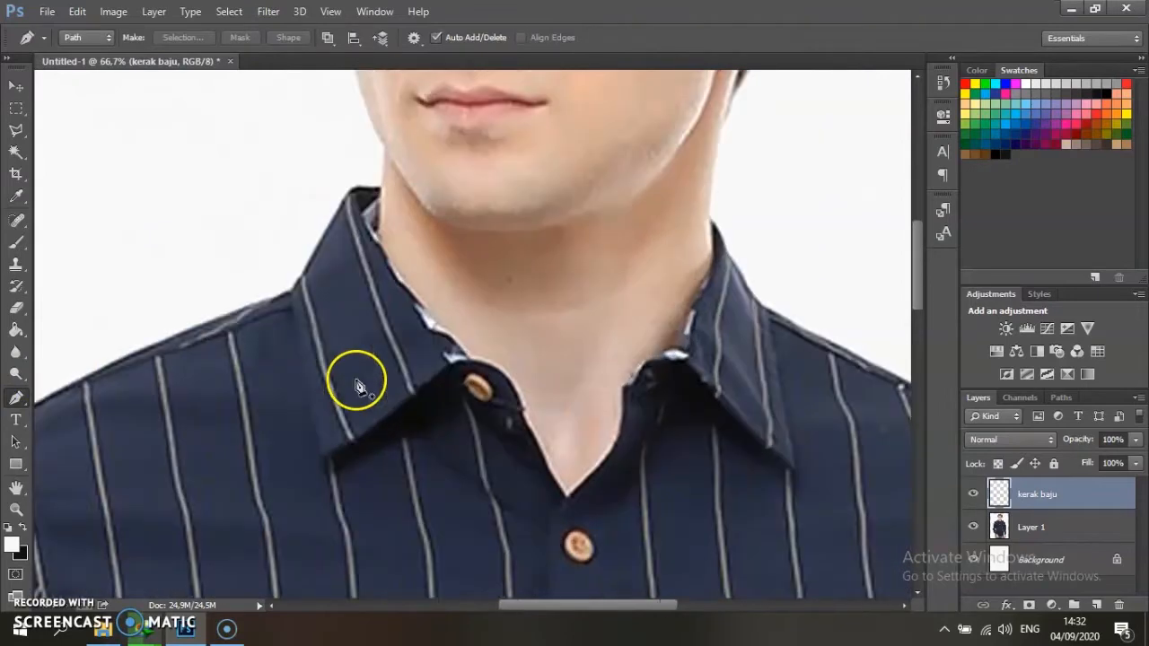
{"action": "scroll", "coordinate": [359, 385], "scroll_direction": "up", "scroll_amount": 2}
{"action": "left_click", "coordinate": [350, 270]}
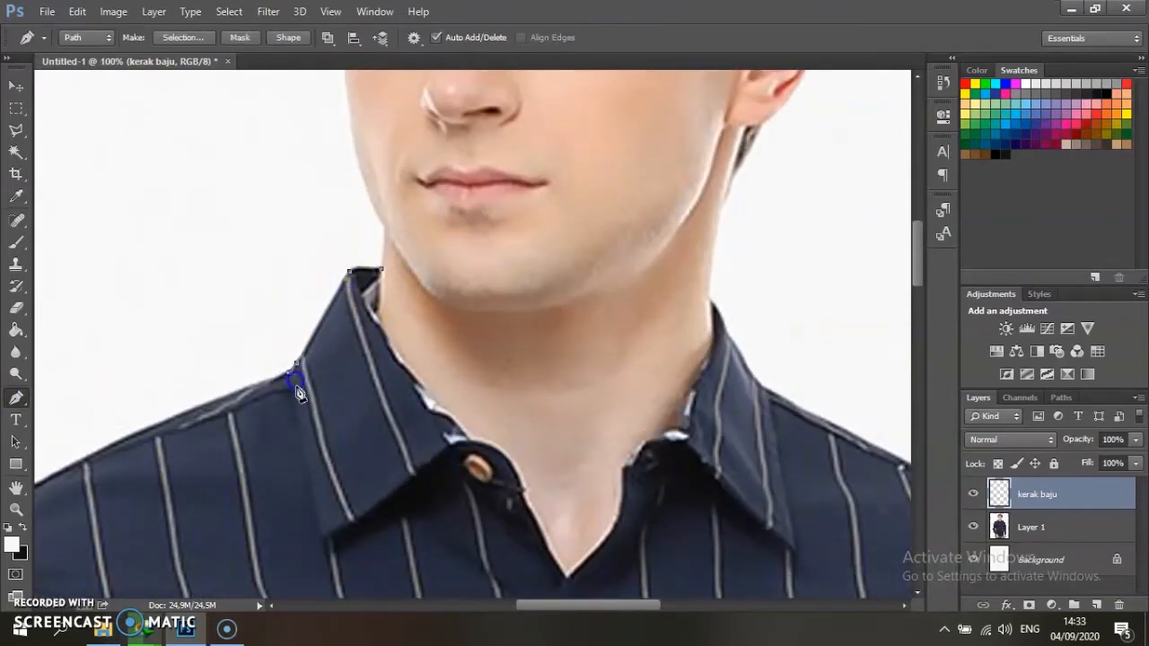
{"action": "scroll", "coordinate": [305, 413], "scroll_direction": "down", "scroll_amount": 2}
{"action": "left_click_drag", "start_coordinate": [423, 398], "coordinate": [442, 387]}
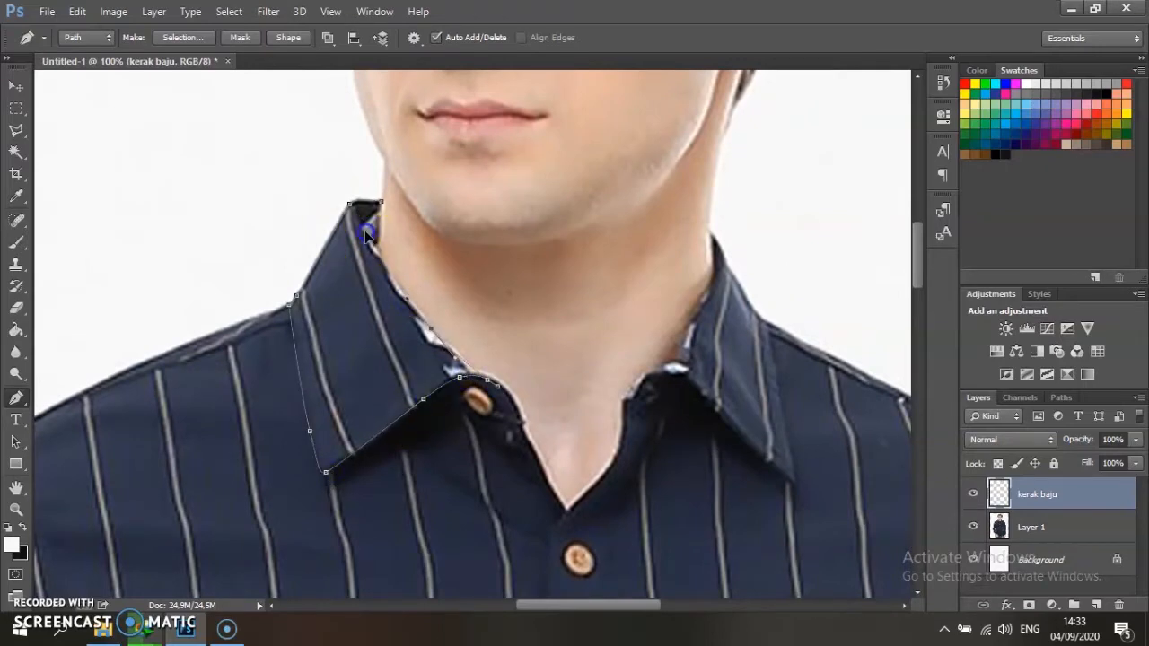
Step: Convert the left collar path to a selection, paint it white on the "kerak baju" layer and deselect
{"action": "right_click", "coordinate": [400, 203]}
{"action": "left_click", "coordinate": [449, 278]}
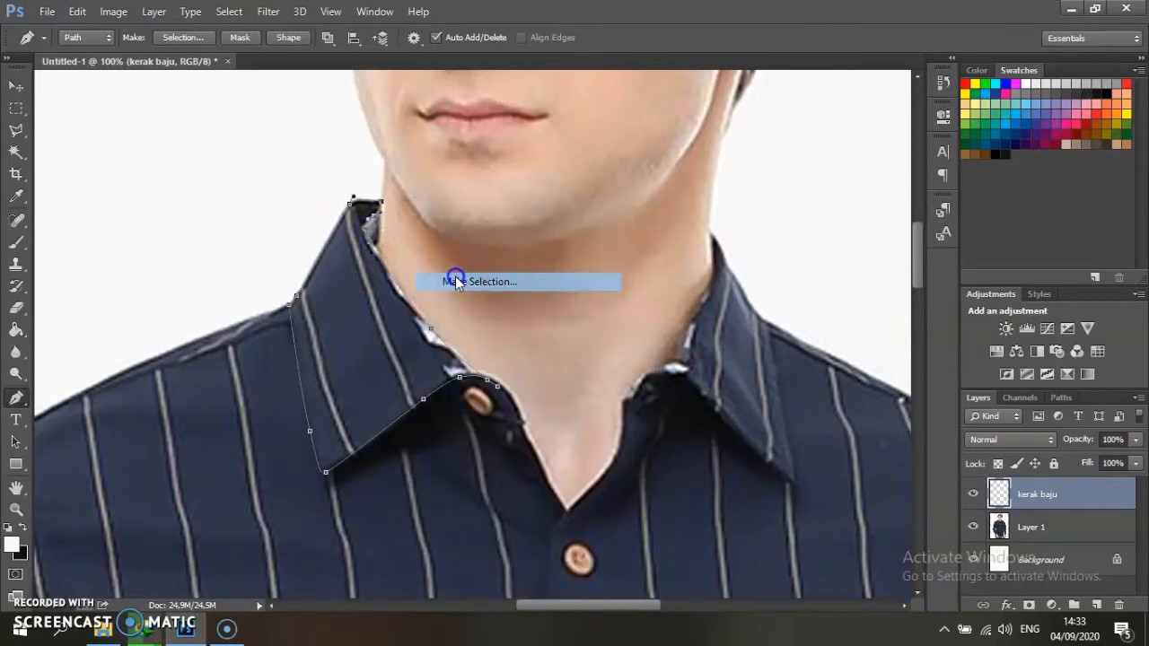
{"action": "left_click", "coordinate": [654, 177]}
{"action": "left_click", "coordinate": [16, 241]}
{"action": "left_click", "coordinate": [384, 206]}
{"action": "mouse_move", "coordinate": [385, 206]}
{"action": "left_mouse_down"}
{"action": "mouse_move", "coordinate": [306, 319]}
{"action": "mouse_move", "coordinate": [354, 261]}
{"action": "mouse_move", "coordinate": [314, 352]}
{"action": "mouse_move", "coordinate": [406, 303]}
{"action": "mouse_move", "coordinate": [321, 450]}
{"action": "mouse_move", "coordinate": [450, 354]}
{"action": "mouse_move", "coordinate": [365, 420]}
{"action": "left_mouse_up"}
{"action": "key", "text": "ctrl+d"}
Step: Trace a closed Pen path around the right half of the shirt collar
{"action": "left_click", "coordinate": [17, 398]}
{"action": "left_click", "coordinate": [710, 232]}
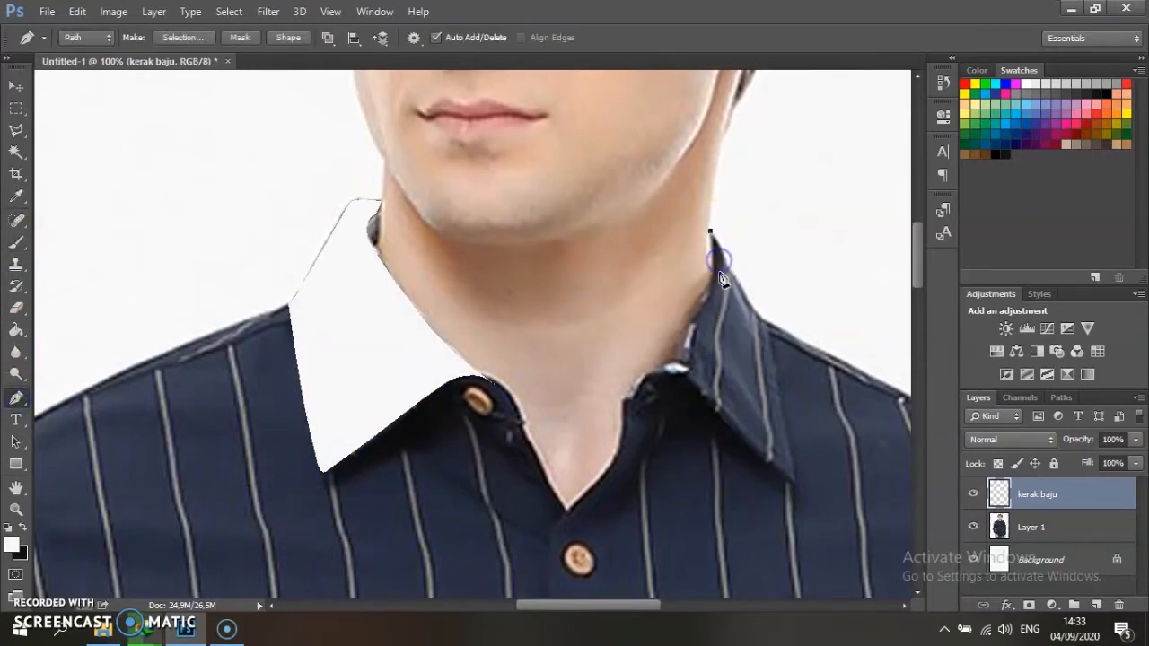
{"action": "left_click_drag", "start_coordinate": [666, 360], "coordinate": [656, 370]}
{"action": "left_click", "coordinate": [648, 375]}
{"action": "left_click", "coordinate": [711, 236]}
Step: Convert the right collar path to a selection, paint it white with the Brush and deselect
{"action": "right_click", "coordinate": [745, 220]}
{"action": "left_click", "coordinate": [820, 297]}
{"action": "left_click", "coordinate": [661, 175]}
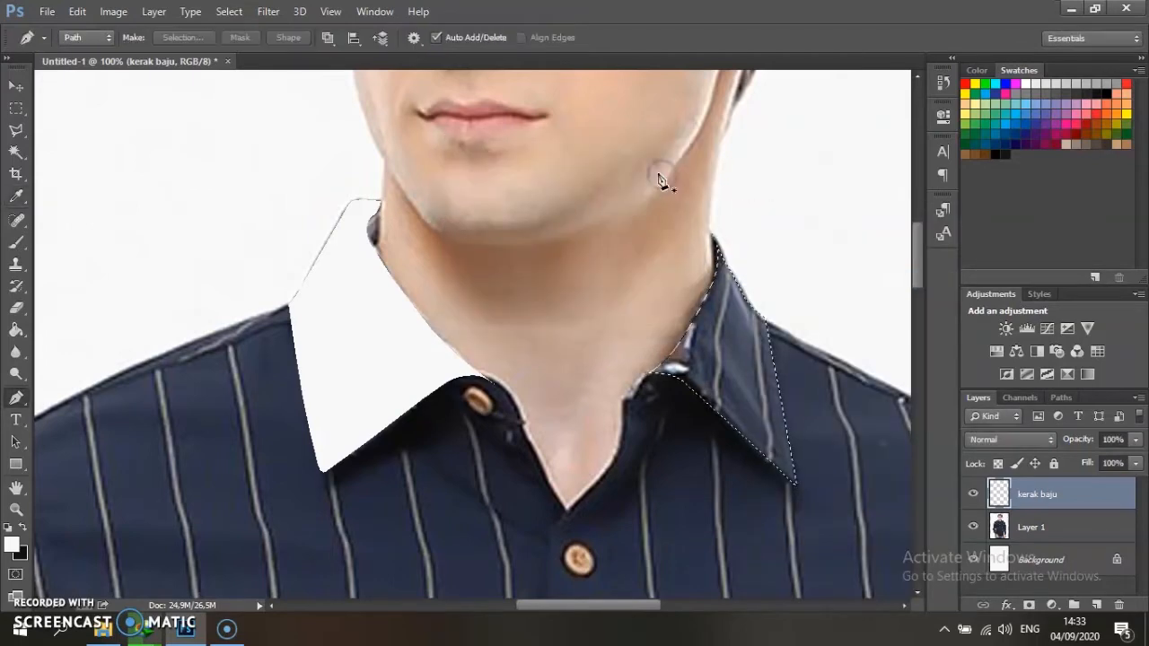
{"action": "left_click", "coordinate": [16, 243]}
{"action": "mouse_move", "coordinate": [725, 331]}
{"action": "left_mouse_down"}
{"action": "mouse_move", "coordinate": [769, 380]}
{"action": "mouse_move", "coordinate": [744, 326]}
{"action": "mouse_move", "coordinate": [693, 335]}
{"action": "left_mouse_up"}
{"action": "key", "text": "ctrl+d"}
Step: Hide the "kerak baju" layer and add a new layer named "pergelangan tangan" above it
{"action": "left_click", "coordinate": [973, 493]}
{"action": "left_click", "coordinate": [973, 493]}
{"action": "left_click", "coordinate": [973, 492]}
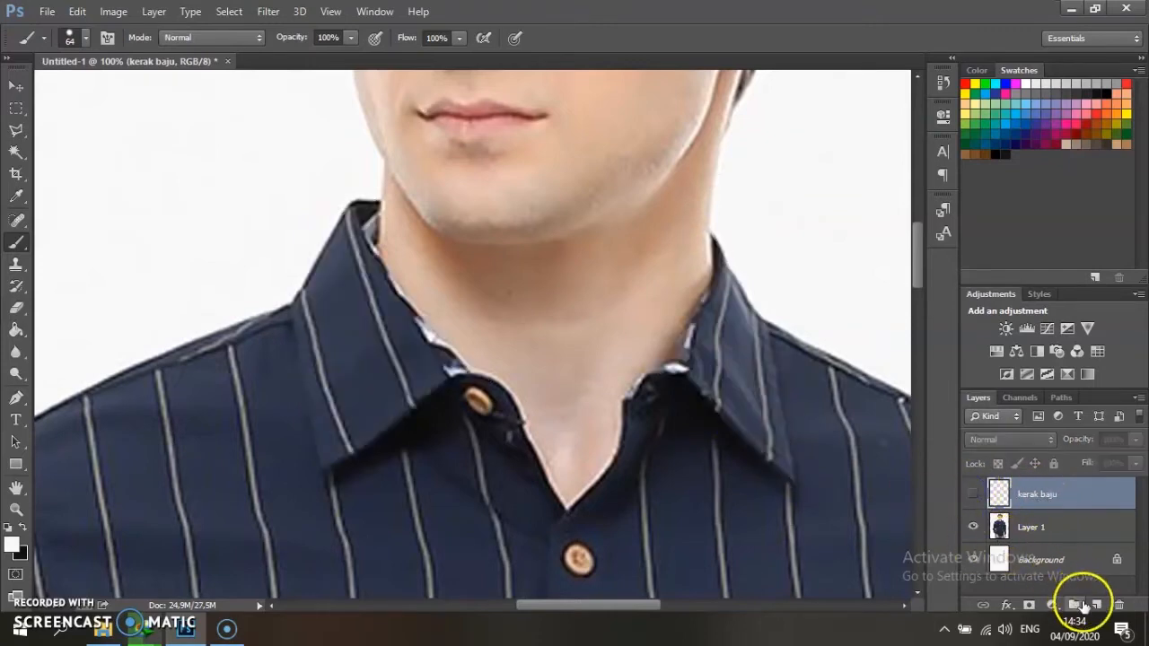
{"action": "left_click", "coordinate": [1095, 605]}
{"action": "double_click", "coordinate": [1041, 493]}
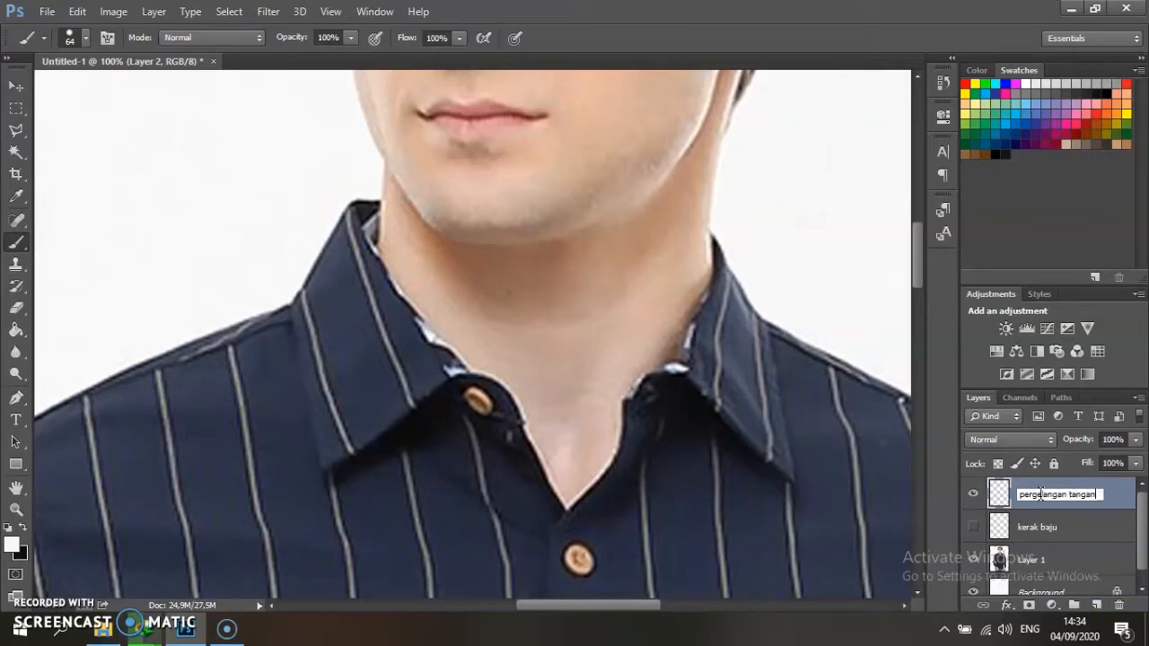
{"action": "type", "text": "pergelangan tangan"}
{"action": "key", "text": "Return"}
Step: Trace a closed Pen path around the cuff of the sleeve on the photo's left side
{"action": "scroll", "coordinate": [524, 256], "scroll_direction": "down", "scroll_amount": 3}
{"action": "scroll", "coordinate": [510, 383], "scroll_direction": "down", "scroll_amount": 5}
{"action": "scroll", "coordinate": [518, 383], "scroll_direction": "up", "scroll_amount": 1}
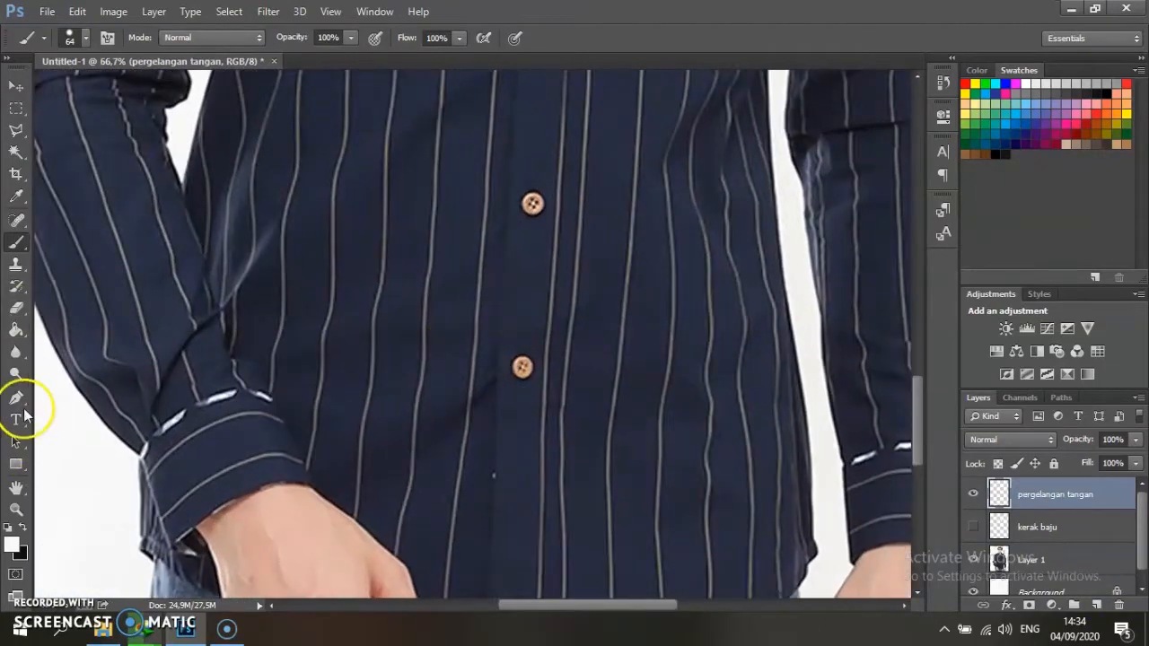
{"action": "key", "text": "p"}
{"action": "left_click", "coordinate": [140, 459]}
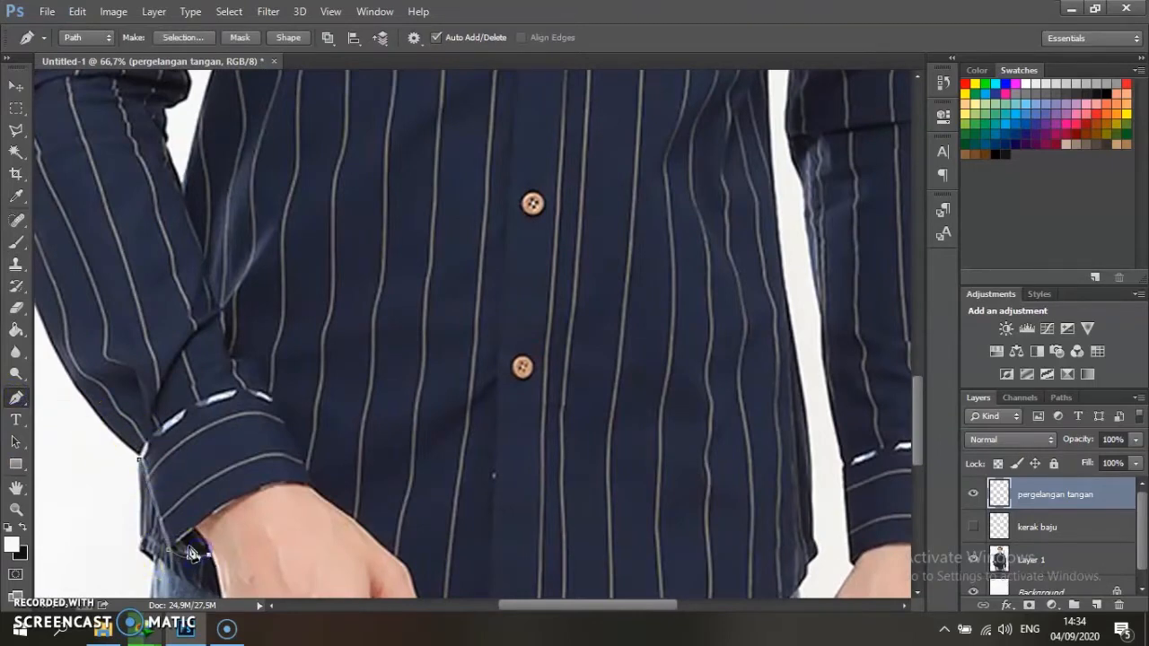
{"action": "left_click", "coordinate": [307, 486]}
{"action": "left_click", "coordinate": [144, 454]}
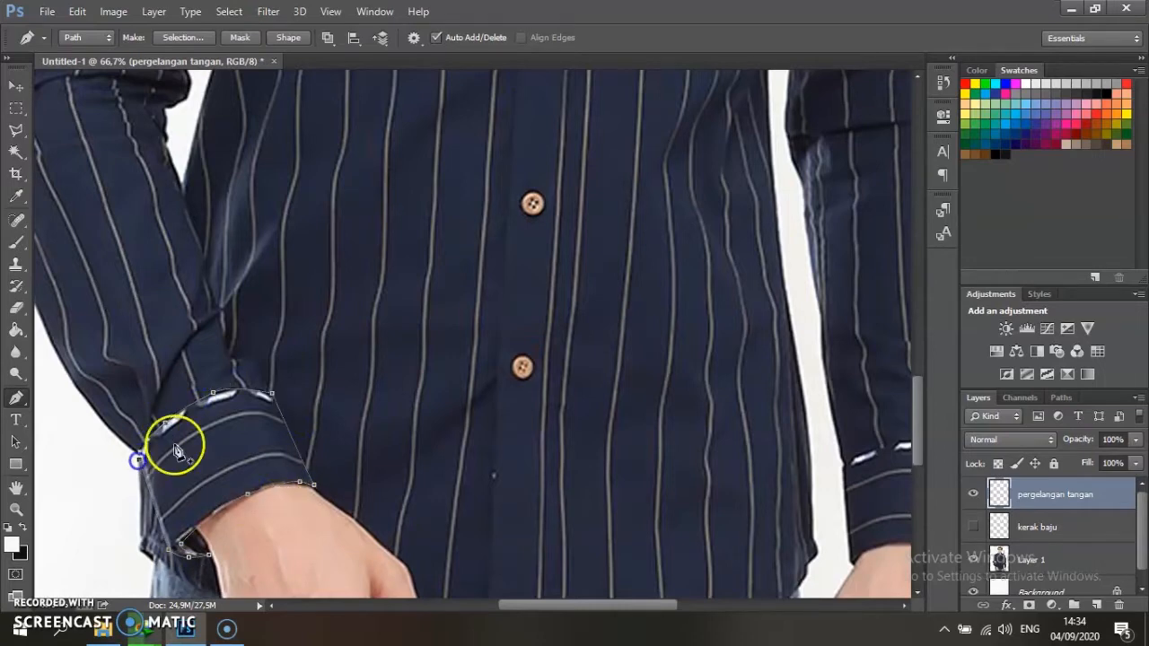
Step: Convert the left cuff path to a selection, paint it white on the "pergelangan tangan" layer and deselect
{"action": "right_click", "coordinate": [305, 205]}
{"action": "left_click", "coordinate": [386, 276]}
{"action": "left_click", "coordinate": [662, 165]}
{"action": "key", "text": "b"}
{"action": "mouse_move", "coordinate": [286, 399]}
{"action": "left_mouse_down"}
{"action": "mouse_move", "coordinate": [295, 410]}
{"action": "mouse_move", "coordinate": [146, 469]}
{"action": "mouse_move", "coordinate": [146, 482]}
{"action": "mouse_move", "coordinate": [274, 459]}
{"action": "mouse_move", "coordinate": [195, 493]}
{"action": "mouse_move", "coordinate": [153, 546]}
{"action": "left_mouse_up"}
{"action": "key", "text": "ctrl+d"}
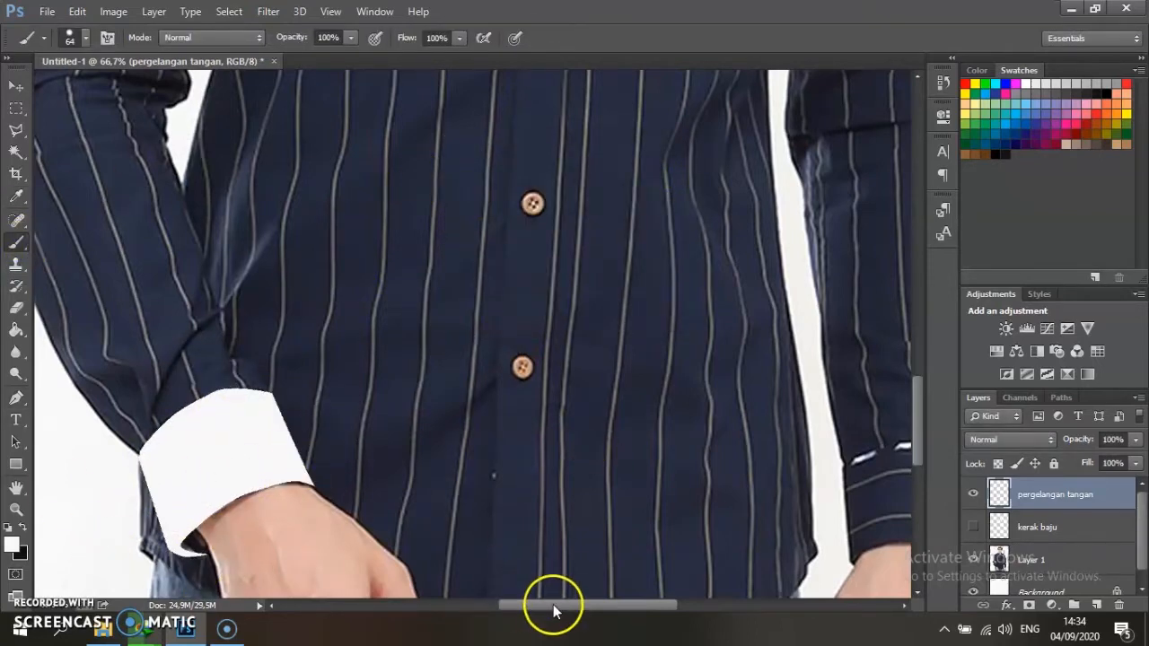
Step: Trace a closed Pen path around the cuff of the sleeve on the photo's right side
{"action": "left_click_drag", "start_coordinate": [553, 604], "coordinate": [640, 604]}
{"action": "left_click", "coordinate": [16, 398]}
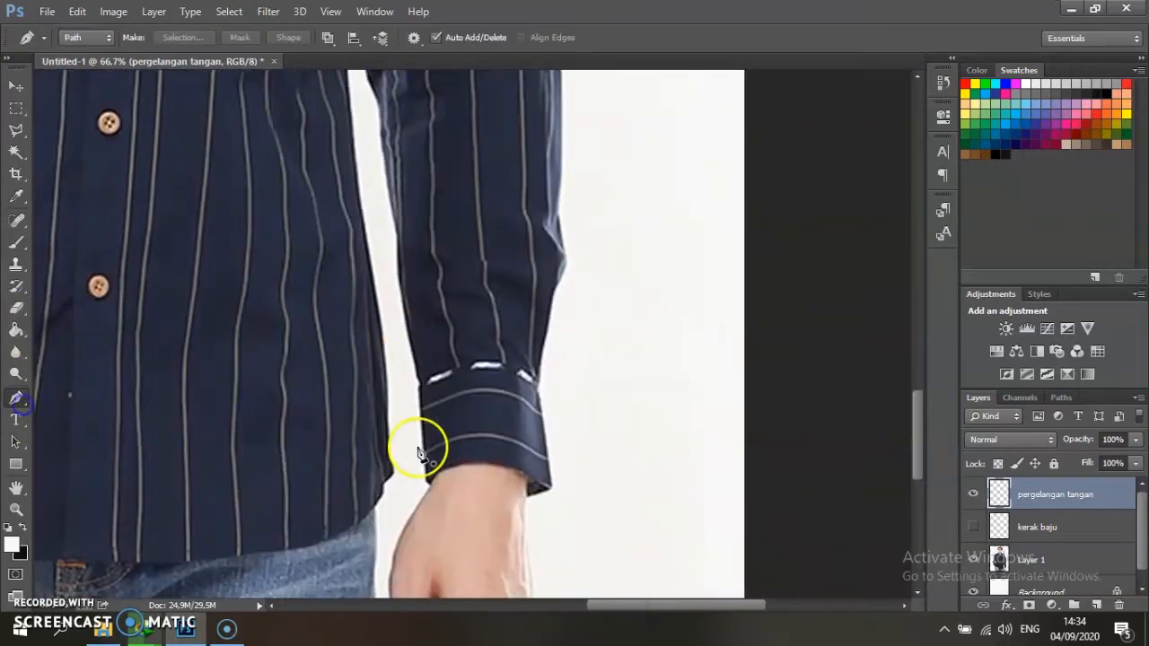
{"action": "left_click", "coordinate": [419, 388]}
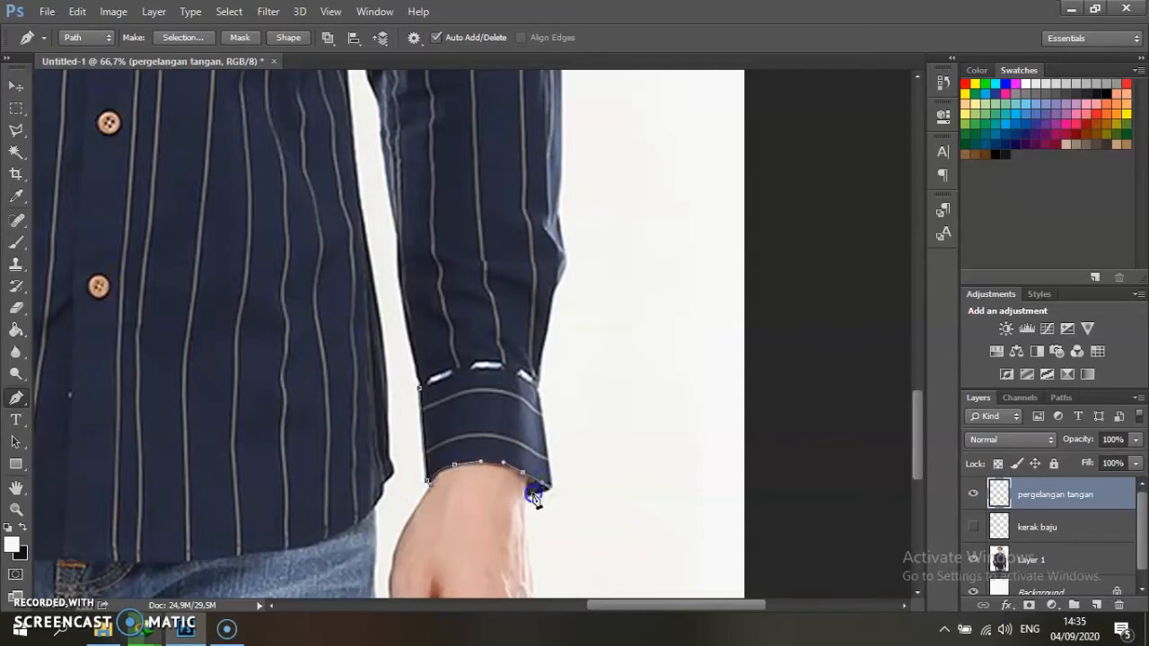
{"action": "left_click", "coordinate": [543, 422]}
Step: Convert the right cuff path to a selection and paint it white on the "pergelangan tangan" layer
{"action": "right_click", "coordinate": [508, 251]}
{"action": "left_click", "coordinate": [539, 279]}
{"action": "left_click", "coordinate": [662, 179]}
{"action": "left_click", "coordinate": [18, 244]}
{"action": "mouse_move", "coordinate": [440, 382]}
{"action": "left_mouse_down"}
{"action": "mouse_move", "coordinate": [539, 371]}
{"action": "mouse_move", "coordinate": [370, 465]}
{"action": "left_mouse_up"}
{"action": "left_click_drag", "start_coordinate": [485, 507], "coordinate": [474, 524]}
{"action": "key", "text": "ctrl+minus"}
{"action": "key", "text": "ctrl+minus"}
{"action": "key", "text": "ctrl+minus"}
{"action": "key", "text": "ctrl+minus"}
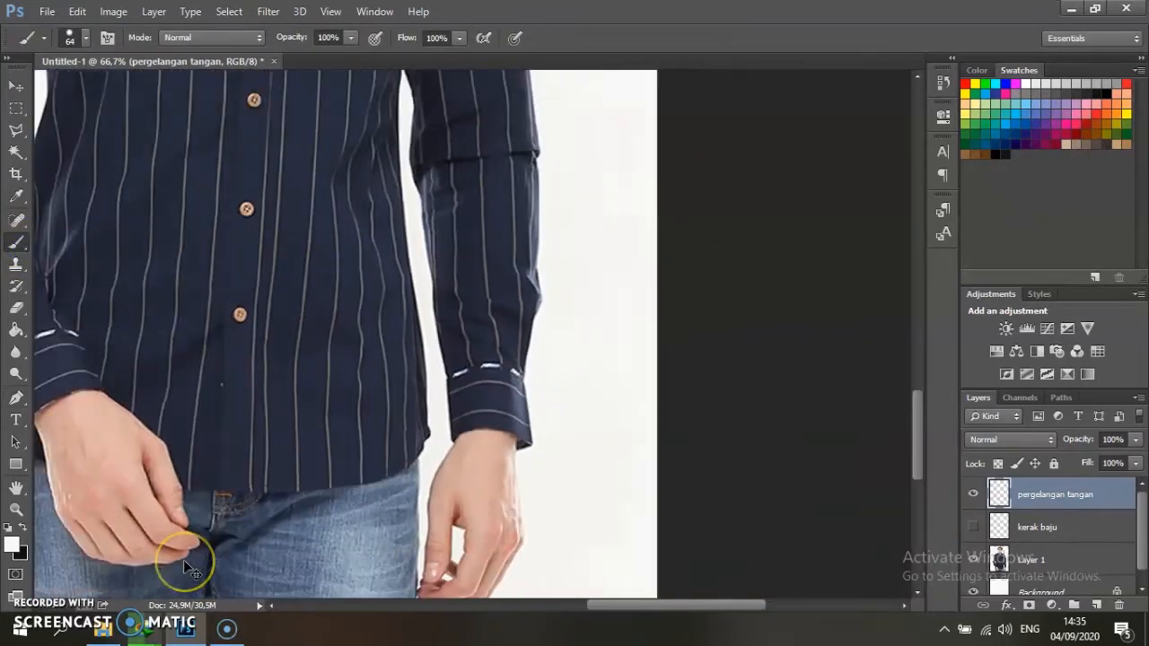
Step: Hide the "pergelangan tangan" layer and add a new layer named "tangan" above it
{"action": "left_click", "coordinate": [973, 494]}
{"action": "left_click", "coordinate": [973, 493]}
{"action": "left_click", "coordinate": [972, 494]}
{"action": "left_click", "coordinate": [973, 493]}
{"action": "left_click", "coordinate": [973, 494]}
{"action": "left_click", "coordinate": [1096, 604]}
{"action": "double_click", "coordinate": [1034, 494]}
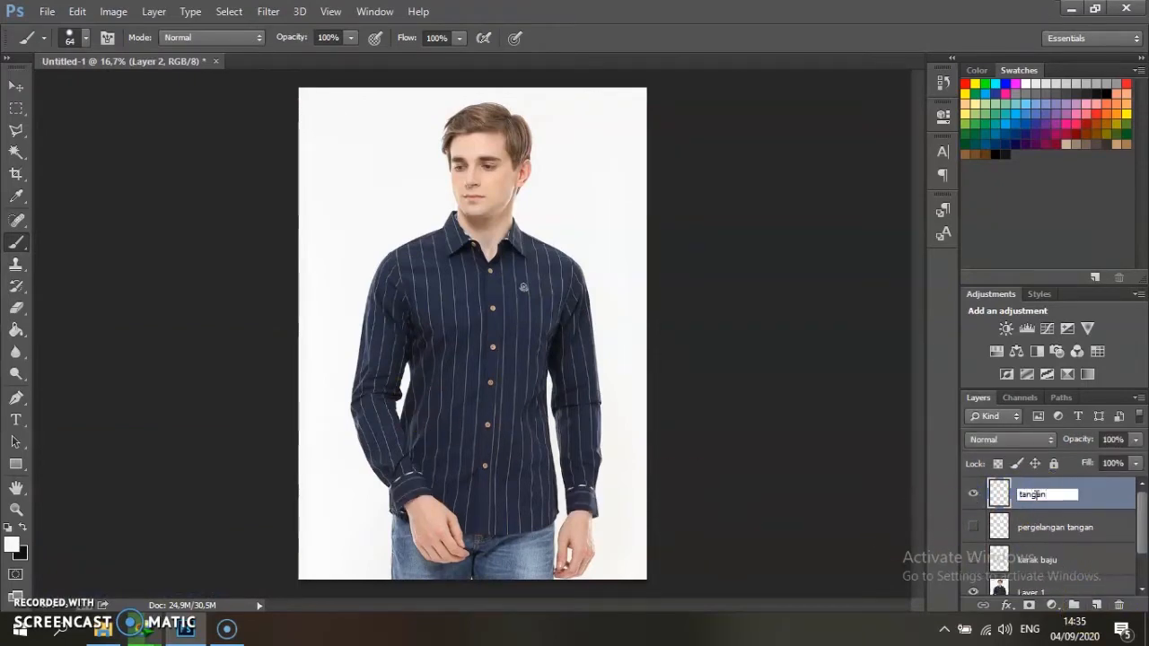
{"action": "key", "text": "Return"}
Step: Trace a Pen path down the inner edge of the left sleeve, from the shoulder seam past the armpit to the cuff
{"action": "key", "text": "ctrl+plus"}
{"action": "key", "text": "ctrl+plus"}
{"action": "left_click", "coordinate": [15, 401]}
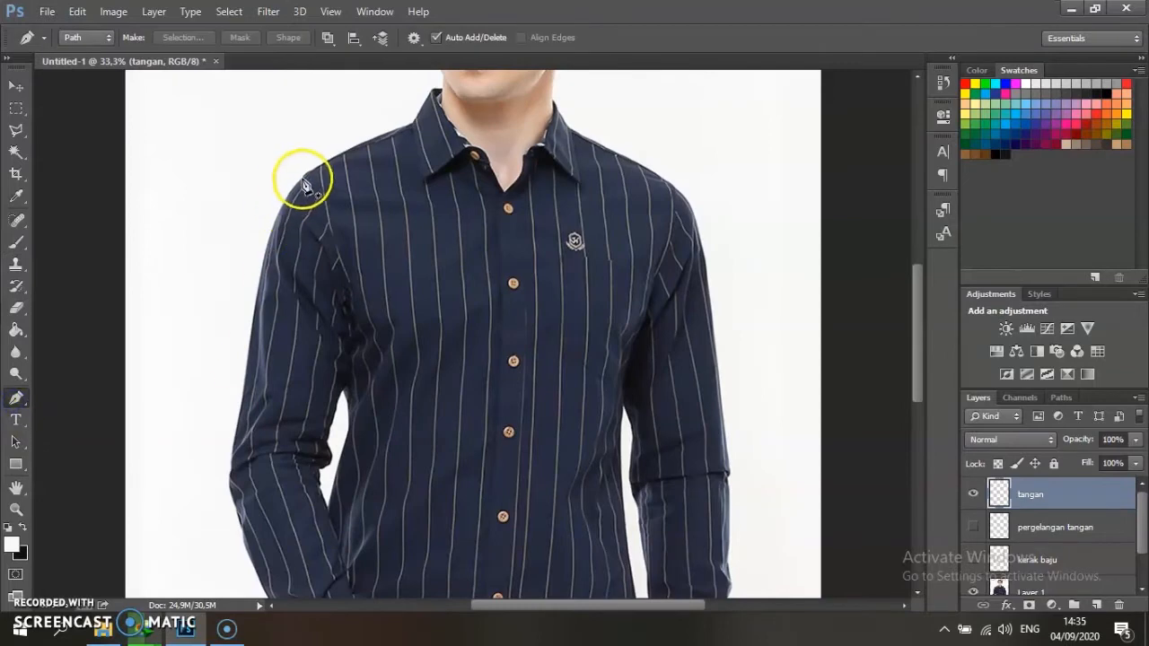
{"action": "key", "text": "ctrl+plus"}
{"action": "key", "text": "ctrl+plus"}
{"action": "scroll", "coordinate": [180, 231], "scroll_direction": "up", "scroll_amount": 4}
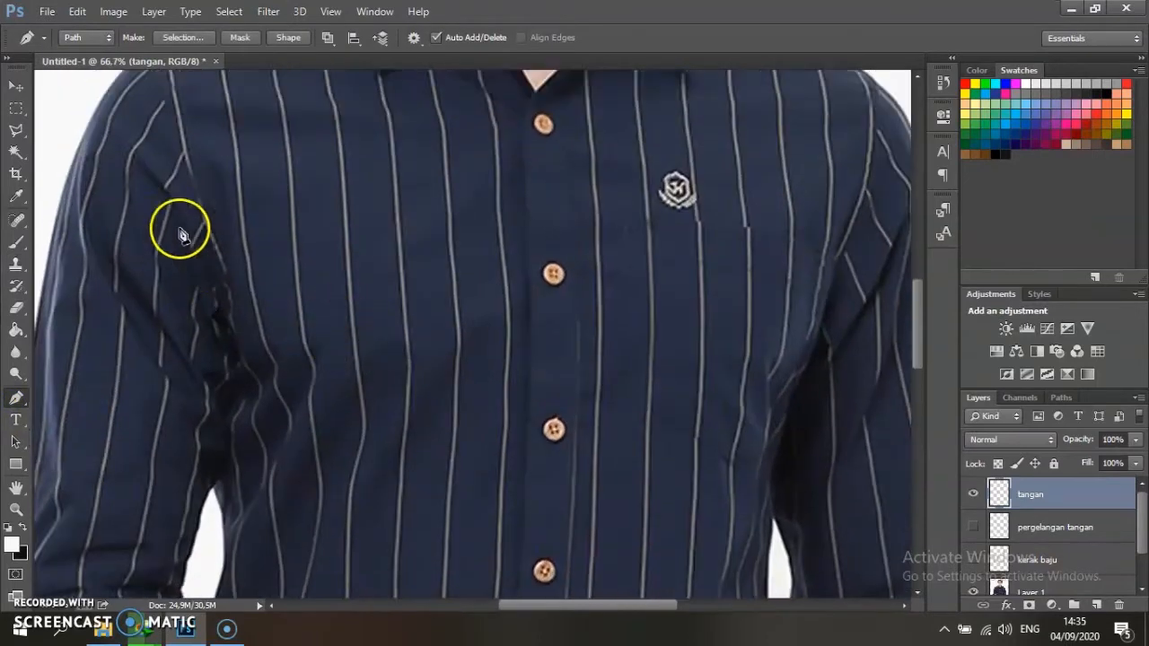
{"action": "left_click", "coordinate": [195, 250]}
{"action": "scroll", "coordinate": [224, 273], "scroll_direction": "down", "scroll_amount": 2}
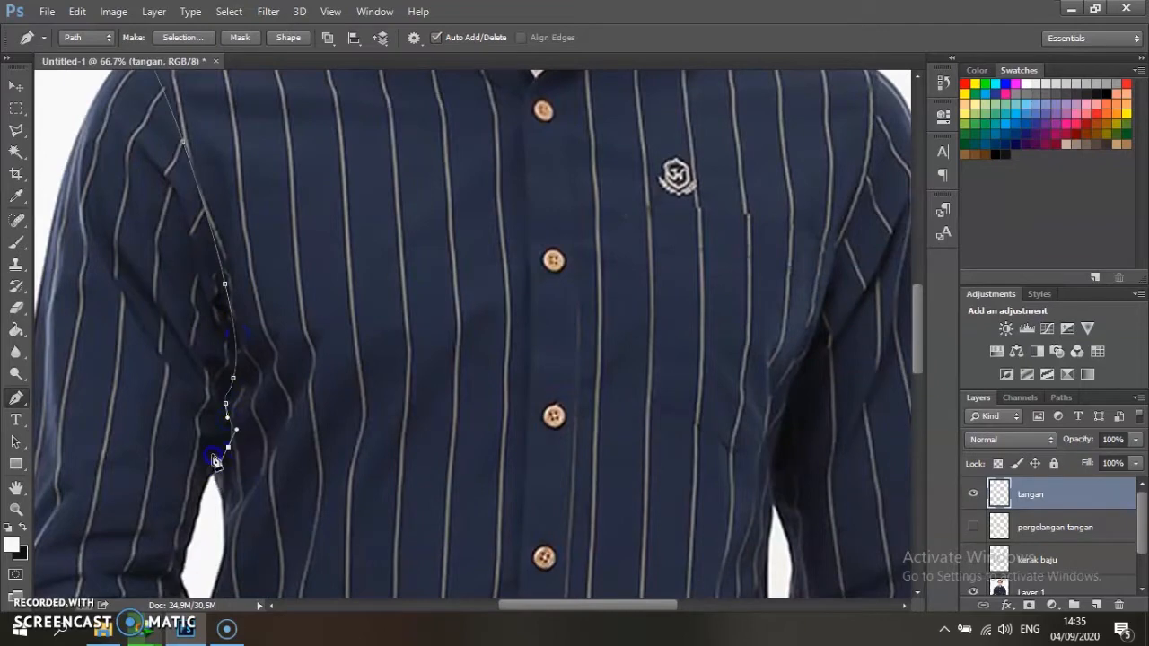
{"action": "scroll", "coordinate": [213, 460], "scroll_direction": "down", "scroll_amount": 5}
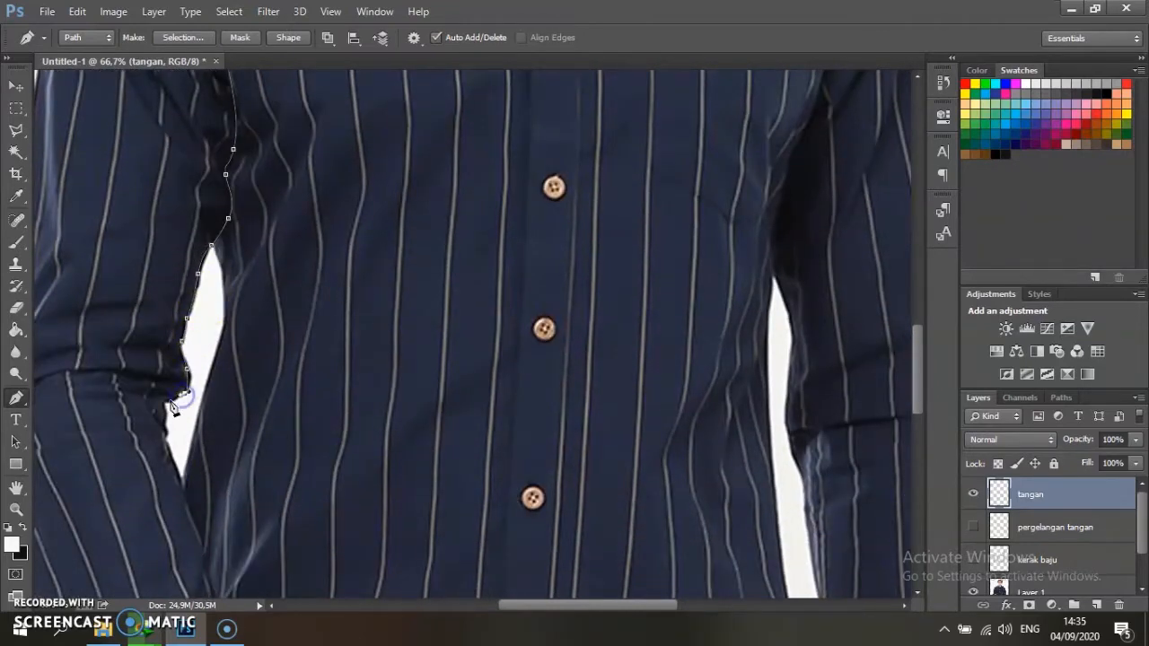
{"action": "scroll", "coordinate": [187, 367], "scroll_direction": "down", "scroll_amount": 4}
{"action": "left_click", "coordinate": [185, 343]}
{"action": "scroll", "coordinate": [227, 444], "scroll_direction": "down", "scroll_amount": 3}
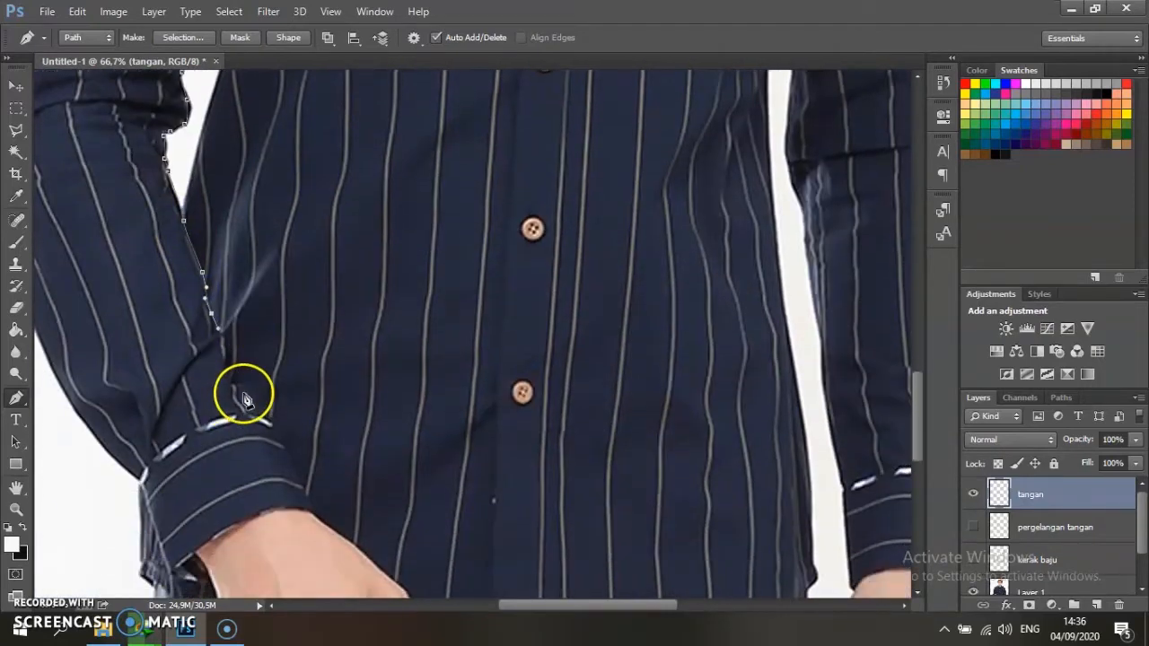
{"action": "left_click_drag", "start_coordinate": [237, 373], "coordinate": [246, 386]}
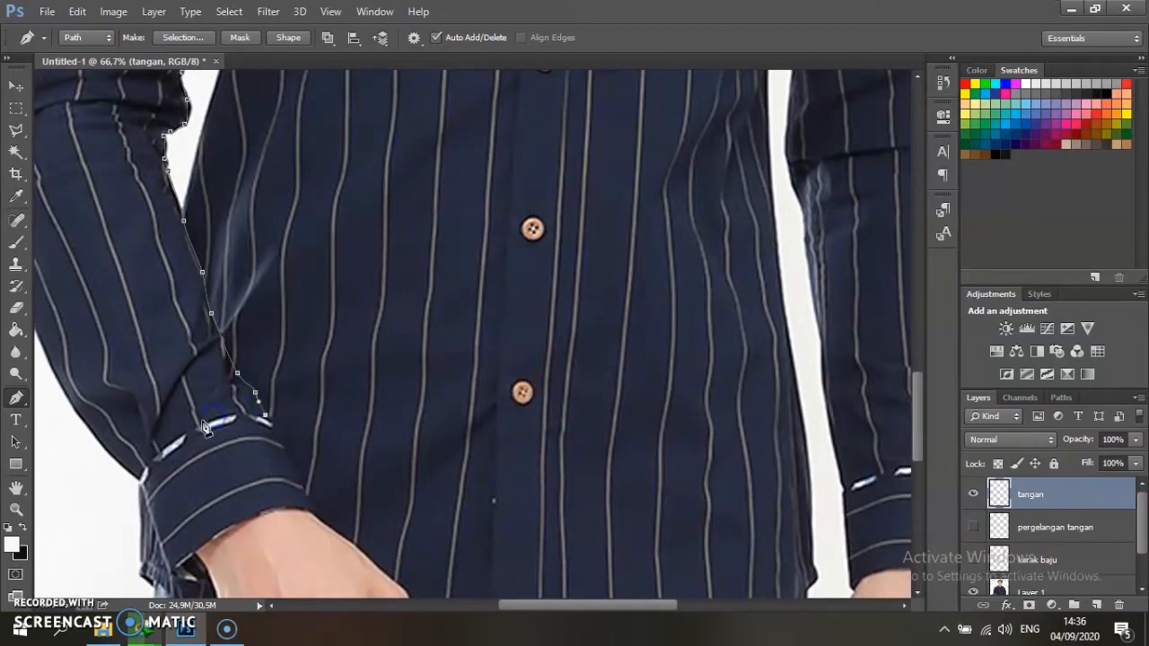
Step: Continue the path along the left cuff seam and up the sleeve's outer edge, closing it at the shoulder
{"action": "left_click", "coordinate": [140, 479]}
{"action": "left_click_drag", "start_coordinate": [528, 605], "coordinate": [480, 605]}
{"action": "scroll", "coordinate": [319, 511], "scroll_direction": "up", "scroll_amount": 2}
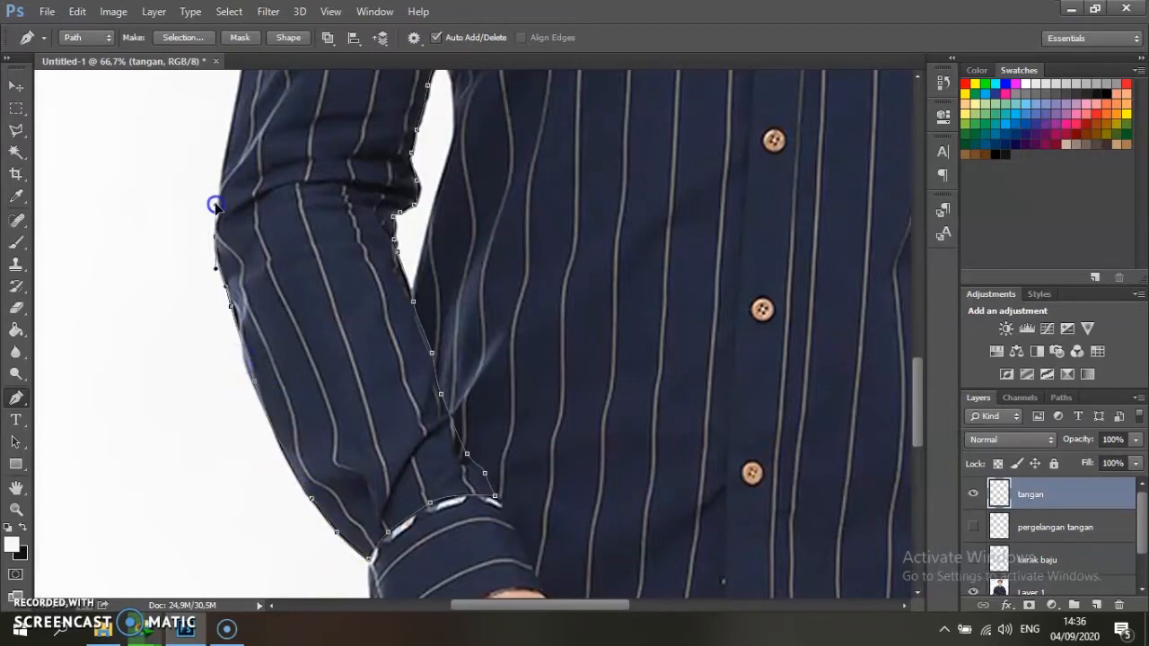
{"action": "scroll", "coordinate": [216, 205], "scroll_direction": "up", "scroll_amount": 5}
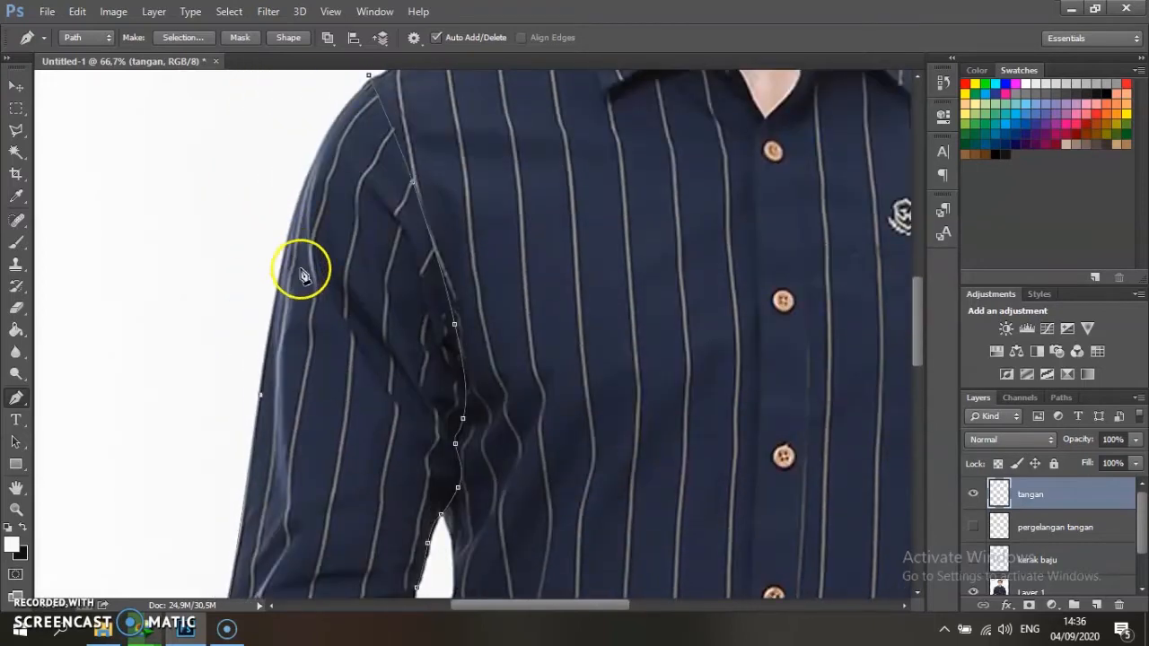
{"action": "scroll", "coordinate": [296, 260], "scroll_direction": "up", "scroll_amount": 2}
{"action": "left_click_drag", "start_coordinate": [312, 249], "coordinate": [335, 199]}
{"action": "left_click", "coordinate": [367, 162]}
Step: Convert the left sleeve path to a selection and set the brush size to 226 px
{"action": "right_click", "coordinate": [456, 175]}
{"action": "left_click", "coordinate": [523, 248]}
{"action": "left_click", "coordinate": [642, 180]}
{"action": "left_click", "coordinate": [16, 241]}
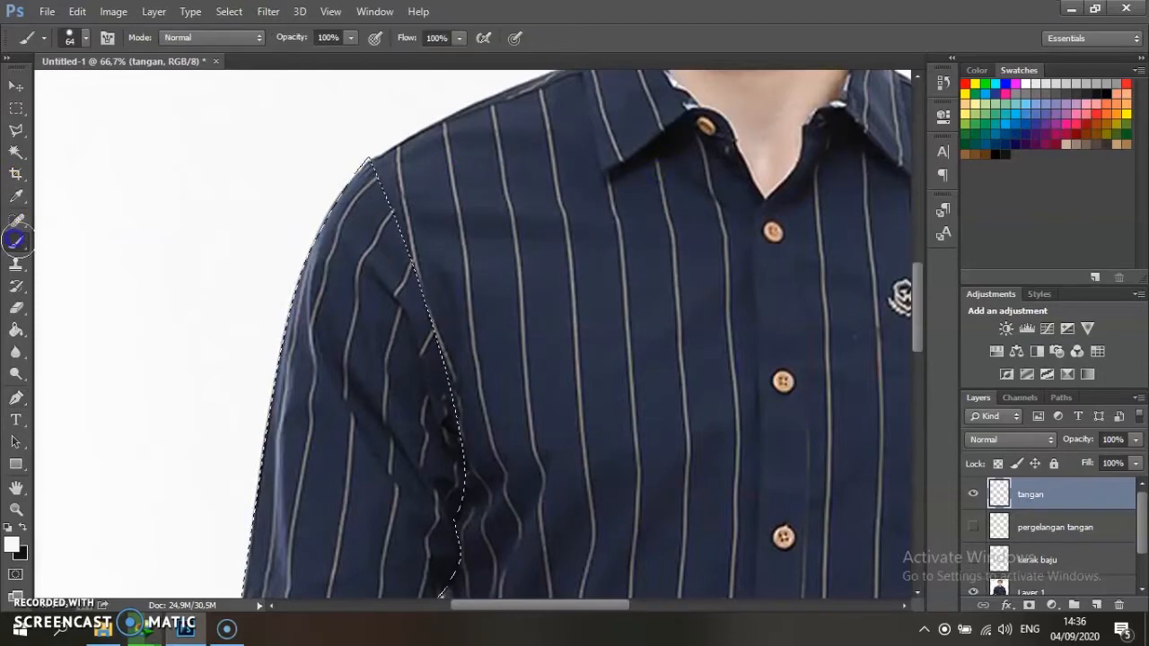
{"action": "left_click", "coordinate": [355, 193]}
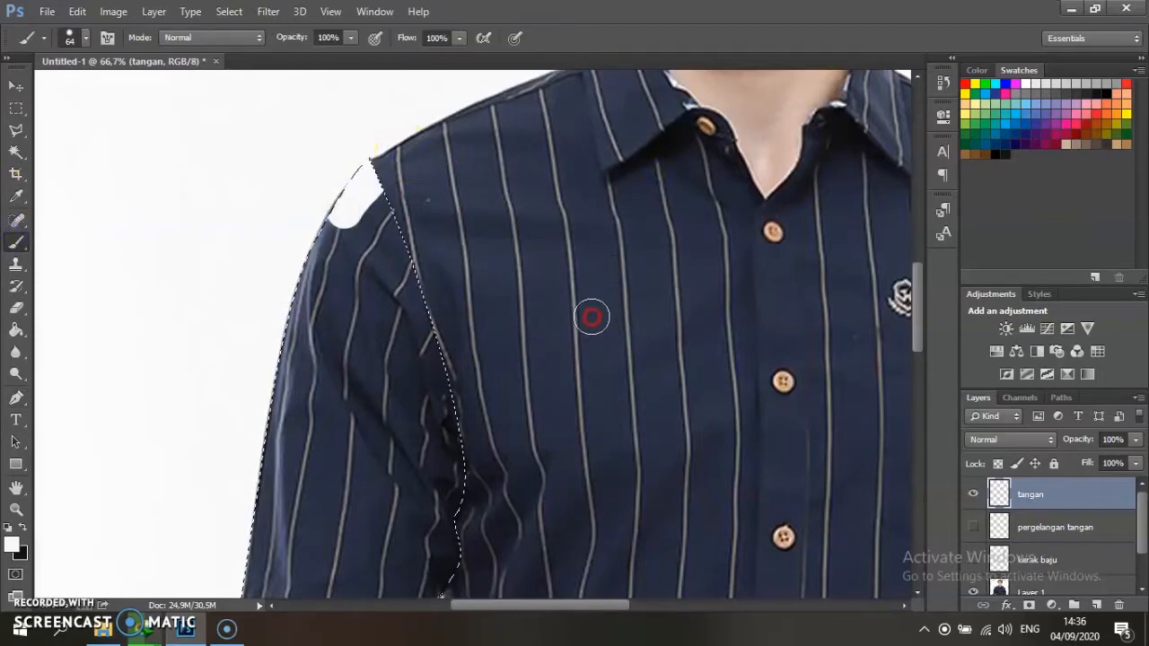
{"action": "right_click", "coordinate": [454, 322]}
{"action": "left_click_drag", "start_coordinate": [560, 240], "coordinate": [580, 239]}
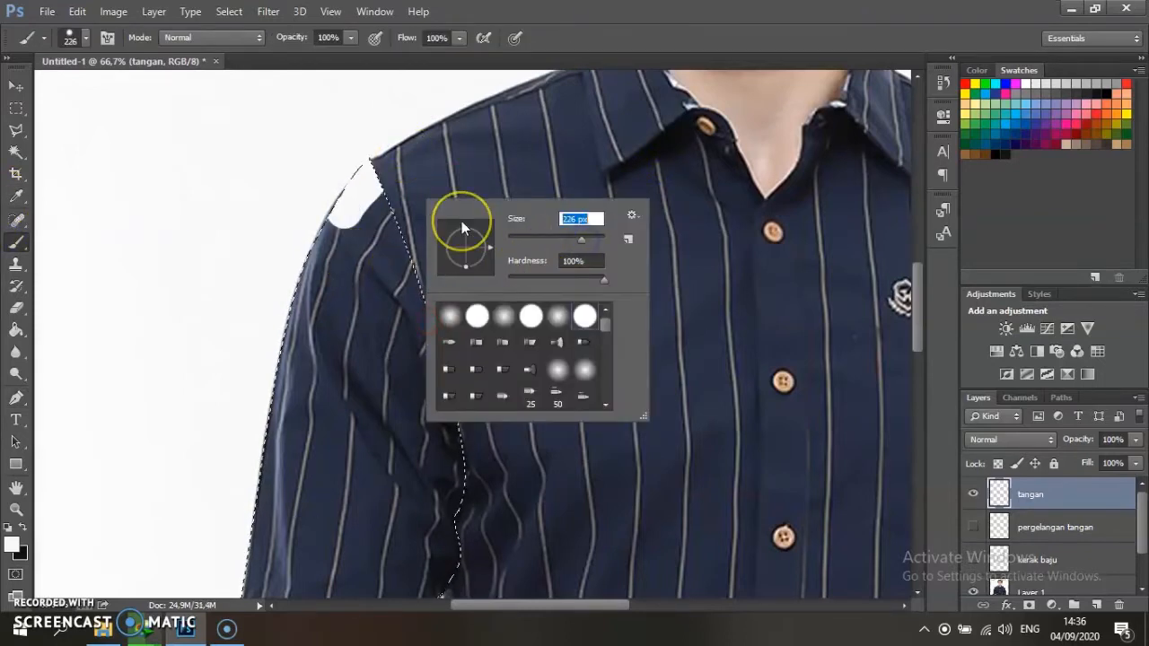
Step: Paint the selected left sleeve white from shoulder to cuff on the "tangan" layer and deselect
{"action": "mouse_move", "coordinate": [319, 261]}
{"action": "left_mouse_down"}
{"action": "mouse_move", "coordinate": [397, 242]}
{"action": "mouse_move", "coordinate": [312, 375]}
{"action": "mouse_move", "coordinate": [379, 436]}
{"action": "left_mouse_up"}
{"action": "scroll", "coordinate": [418, 375], "scroll_direction": "down", "scroll_amount": 3}
{"action": "left_click_drag", "start_coordinate": [418, 374], "coordinate": [334, 634]}
{"action": "scroll", "coordinate": [299, 413], "scroll_direction": "down", "scroll_amount": 3}
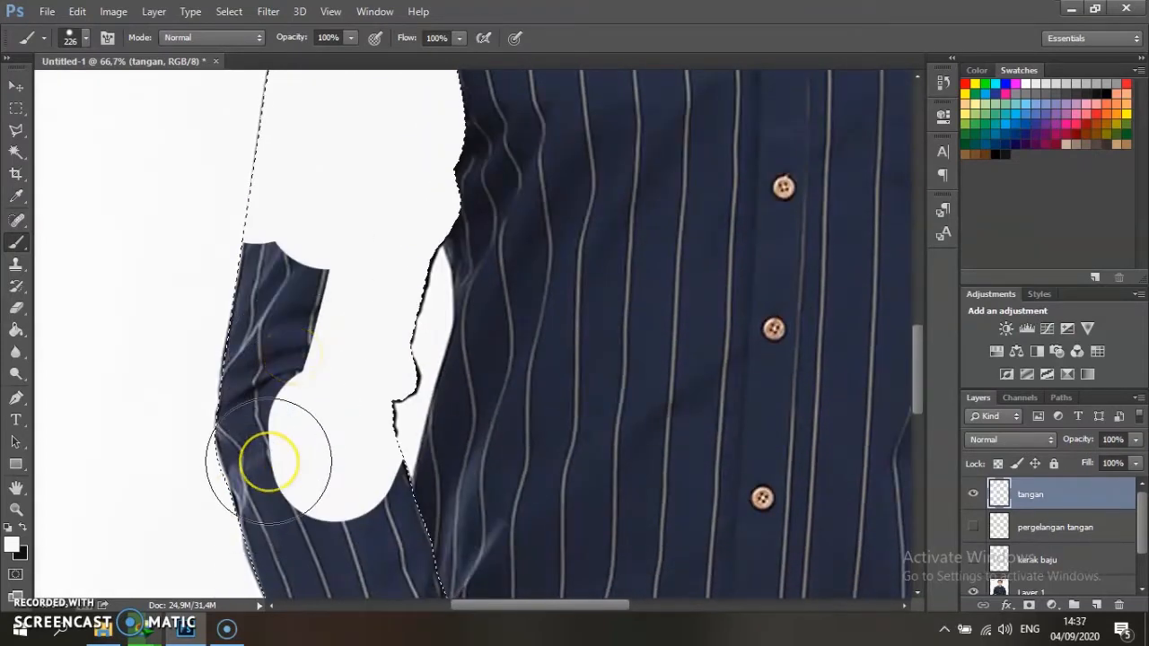
{"action": "left_click", "coordinate": [296, 488]}
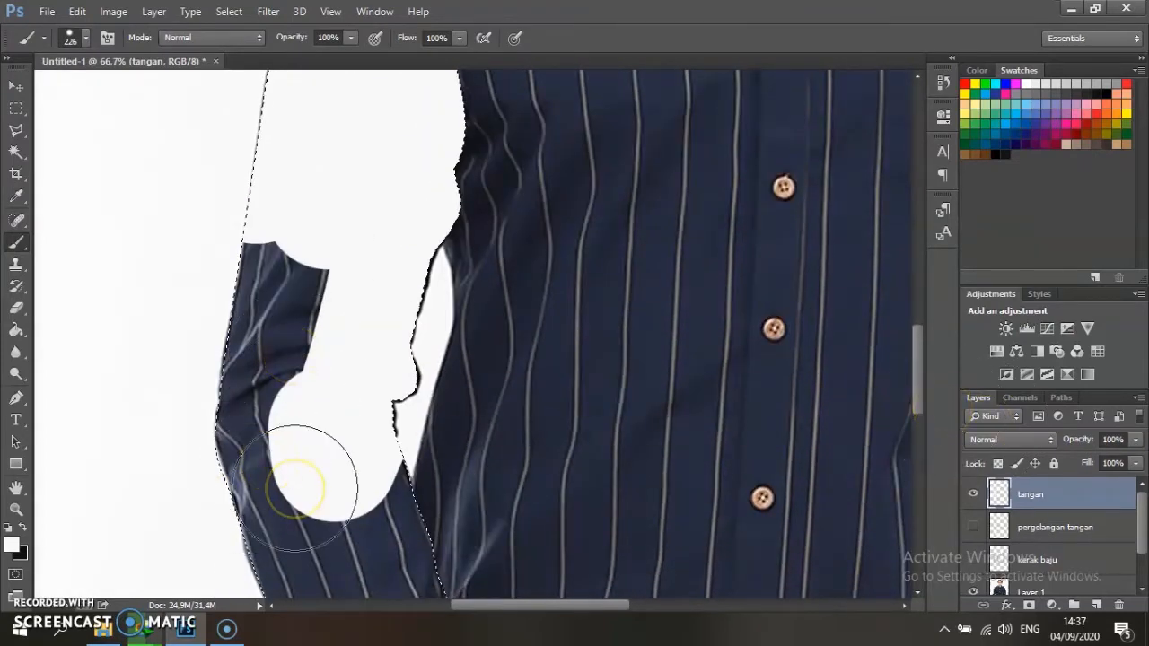
{"action": "scroll", "coordinate": [310, 484], "scroll_direction": "down", "scroll_amount": 3}
{"action": "left_click", "coordinate": [287, 277]}
{"action": "scroll", "coordinate": [300, 184], "scroll_direction": "up", "scroll_amount": 2}
{"action": "scroll", "coordinate": [323, 192], "scroll_direction": "down", "scroll_amount": 1}
{"action": "scroll", "coordinate": [323, 193], "scroll_direction": "down", "scroll_amount": 1}
{"action": "mouse_move", "coordinate": [323, 193]}
{"action": "left_mouse_down"}
{"action": "mouse_move", "coordinate": [312, 341]}
{"action": "mouse_move", "coordinate": [343, 519]}
{"action": "mouse_move", "coordinate": [353, 207]}
{"action": "mouse_move", "coordinate": [469, 503]}
{"action": "left_mouse_up"}
{"action": "key", "text": "ctrl+d"}
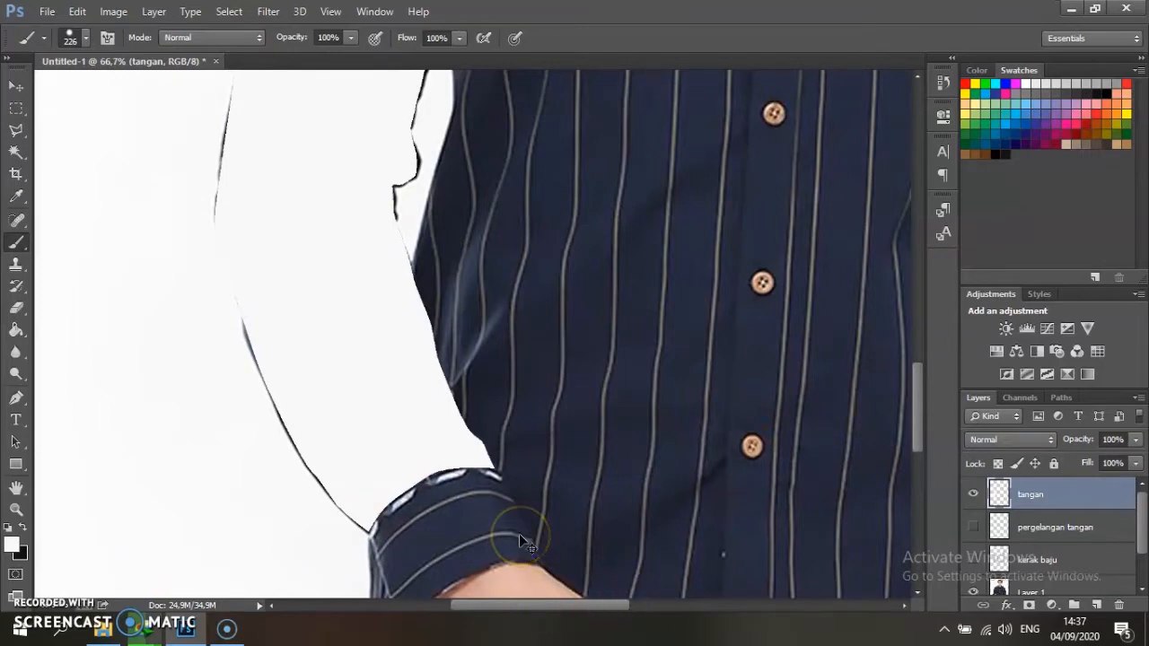
{"action": "left_click_drag", "start_coordinate": [427, 619], "coordinate": [592, 610]}
{"action": "key", "text": "ctrl+minus"}
{"action": "key", "text": "ctrl+minus"}
{"action": "key", "text": "ctrl+minus"}
{"action": "key", "text": "ctrl+minus"}
{"action": "key", "text": "ctrl+plus"}
{"action": "key", "text": "ctrl+plus"}
{"action": "key", "text": "ctrl+plus"}
{"action": "key", "text": "ctrl+plus"}
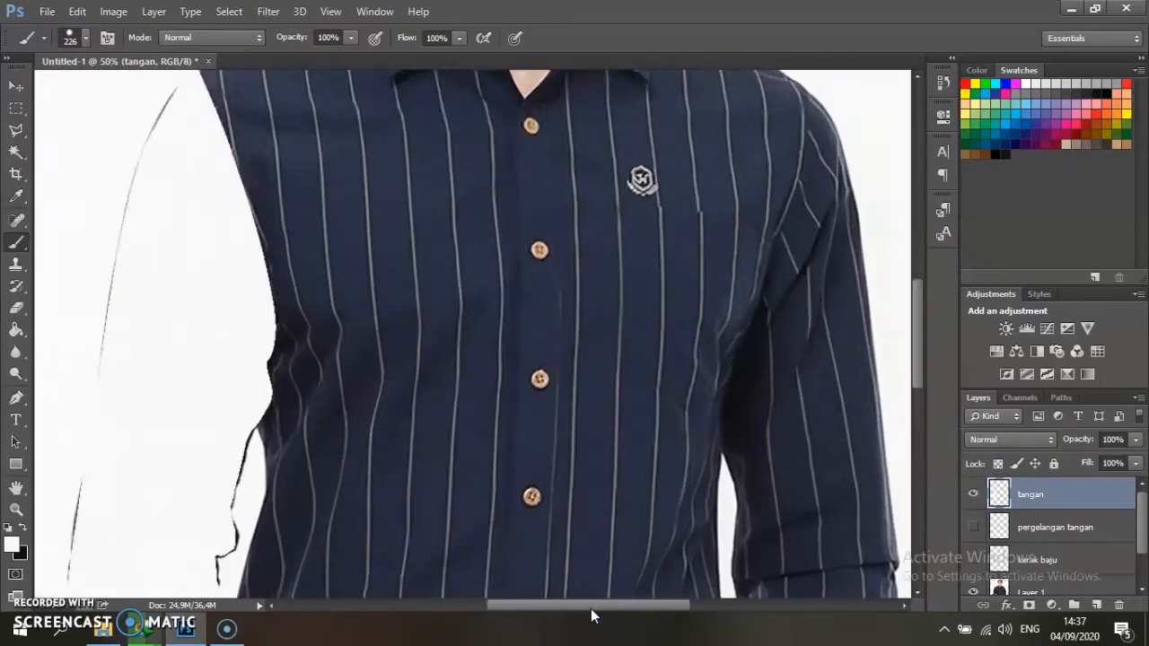
Step: Trace a Pen path just outside the dark fringe on the left sleeve's outer edge, from the shoulder to the cuff
{"action": "scroll", "coordinate": [275, 225], "scroll_direction": "up", "scroll_amount": 2}
{"action": "scroll", "coordinate": [284, 368], "scroll_direction": "up", "scroll_amount": 2}
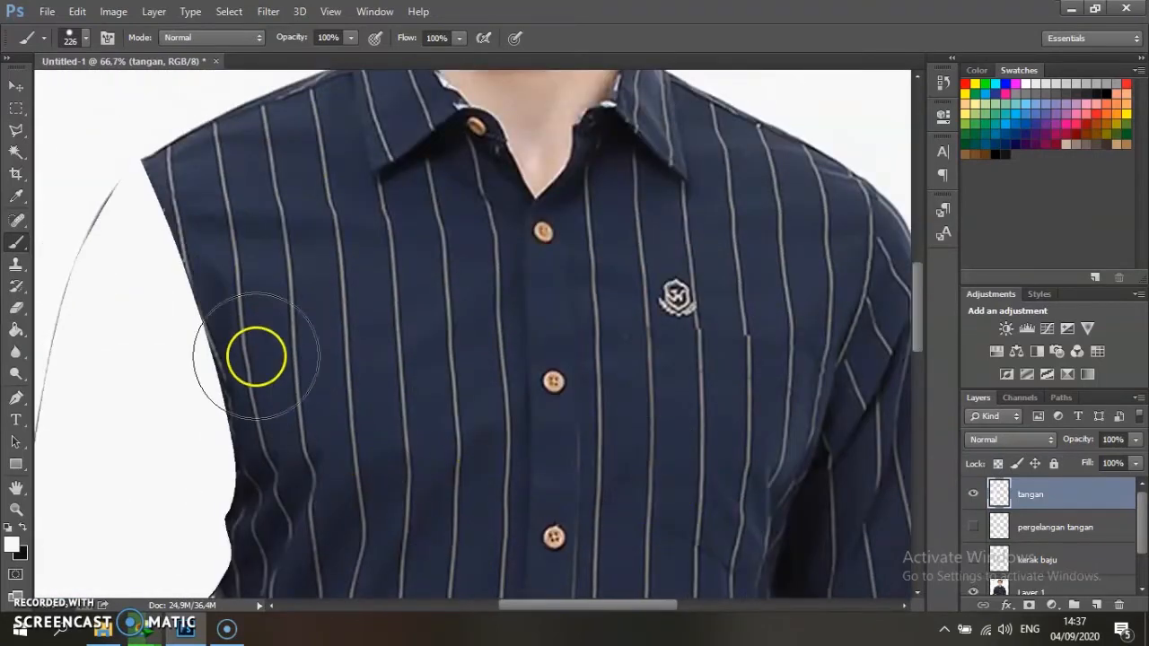
{"action": "right_click", "coordinate": [269, 340]}
{"action": "left_click", "coordinate": [16, 399]}
{"action": "left_click_drag", "start_coordinate": [590, 610], "coordinate": [544, 610]}
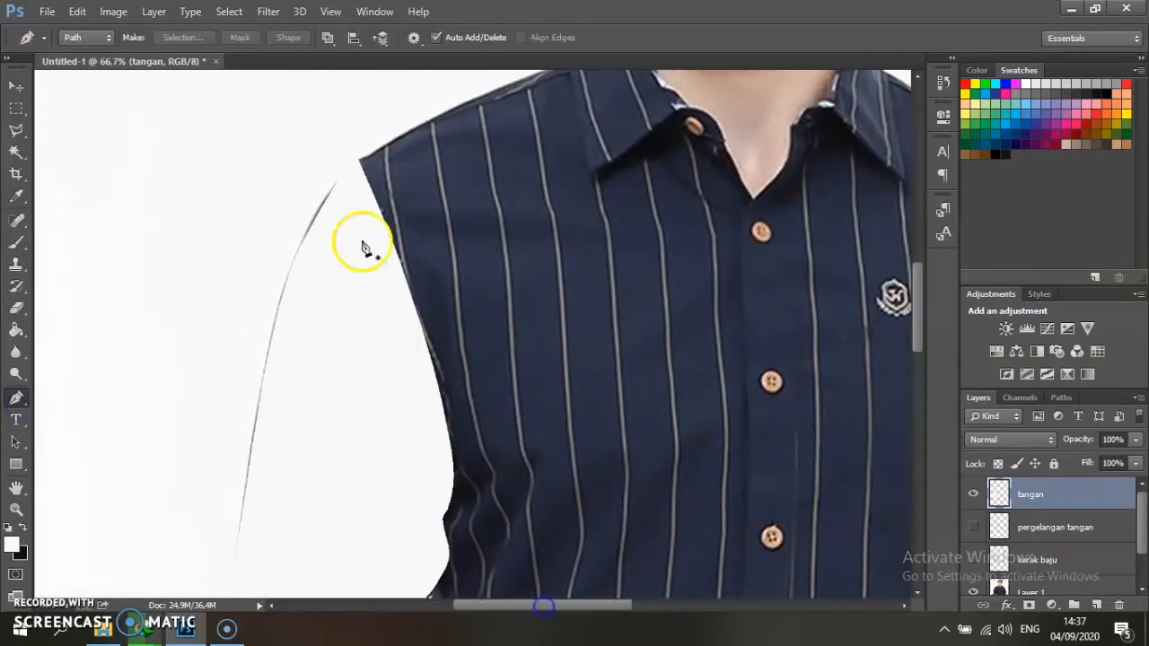
{"action": "left_click_drag", "start_coordinate": [358, 161], "coordinate": [279, 297]}
{"action": "left_click_drag", "start_coordinate": [301, 233], "coordinate": [300, 240]}
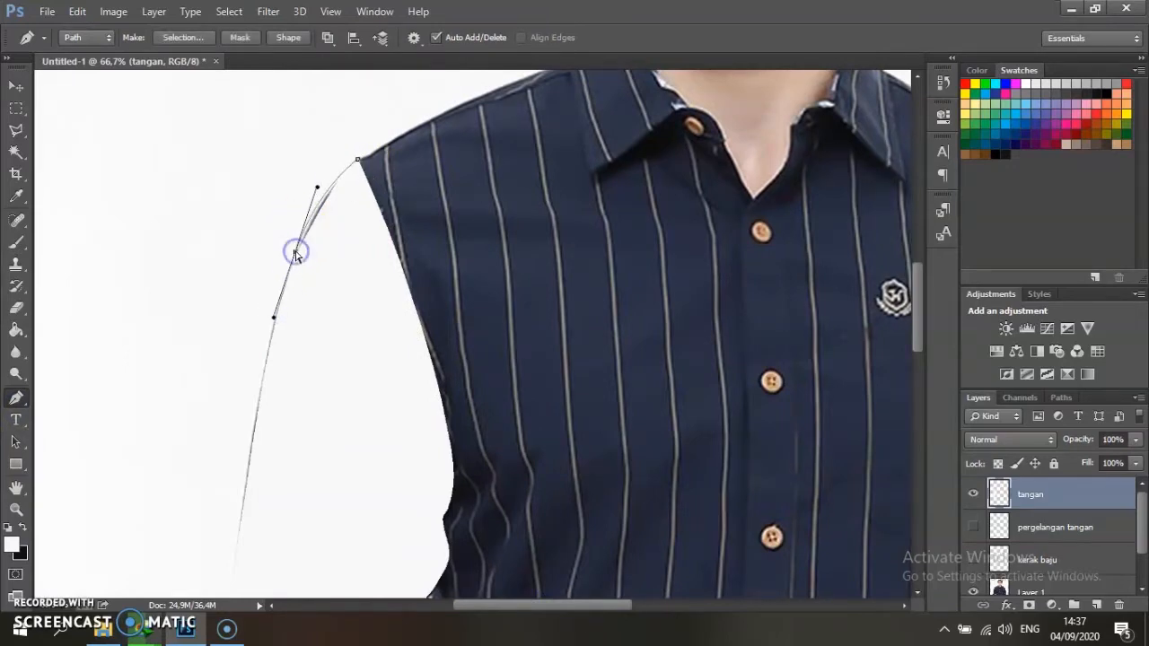
{"action": "scroll", "coordinate": [244, 335], "scroll_direction": "down", "scroll_amount": 2}
{"action": "left_click_drag", "start_coordinate": [234, 379], "coordinate": [215, 501]}
{"action": "scroll", "coordinate": [217, 467], "scroll_direction": "down", "scroll_amount": 3}
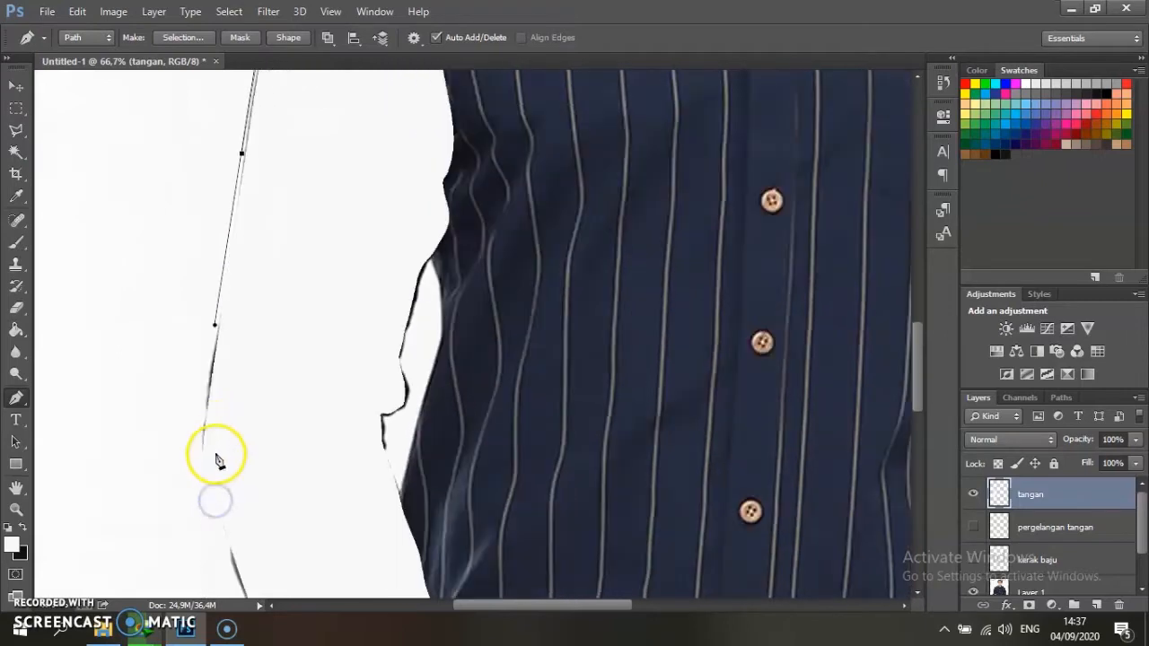
{"action": "left_click_drag", "start_coordinate": [200, 377], "coordinate": [201, 398]}
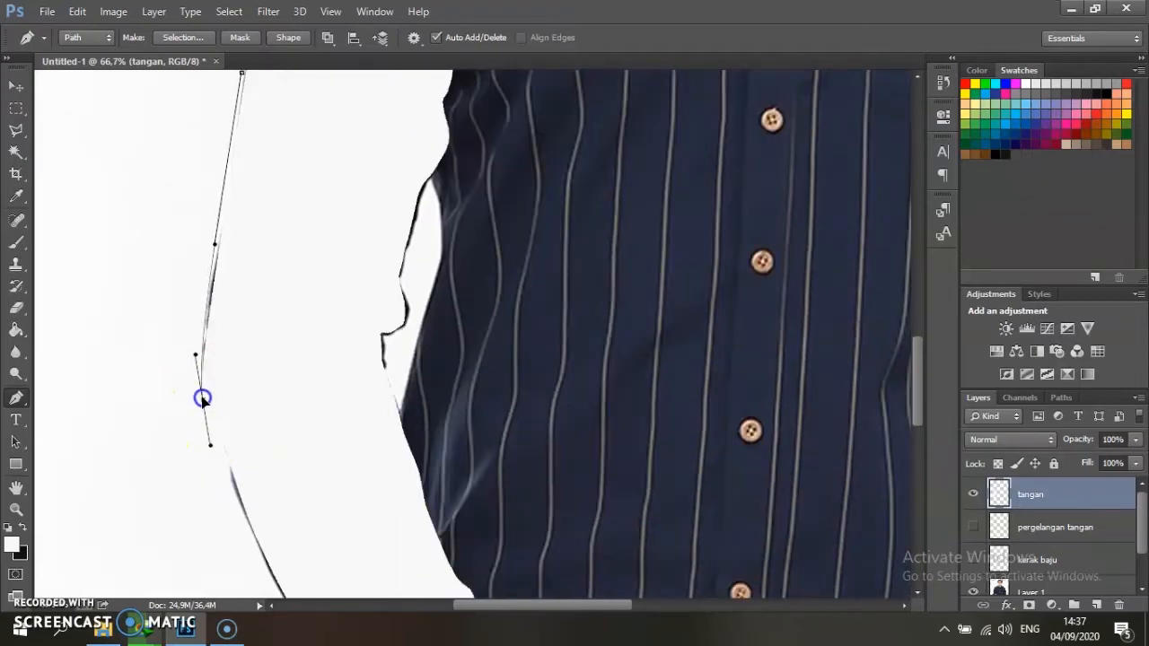
{"action": "left_click_drag", "start_coordinate": [213, 440], "coordinate": [217, 441]}
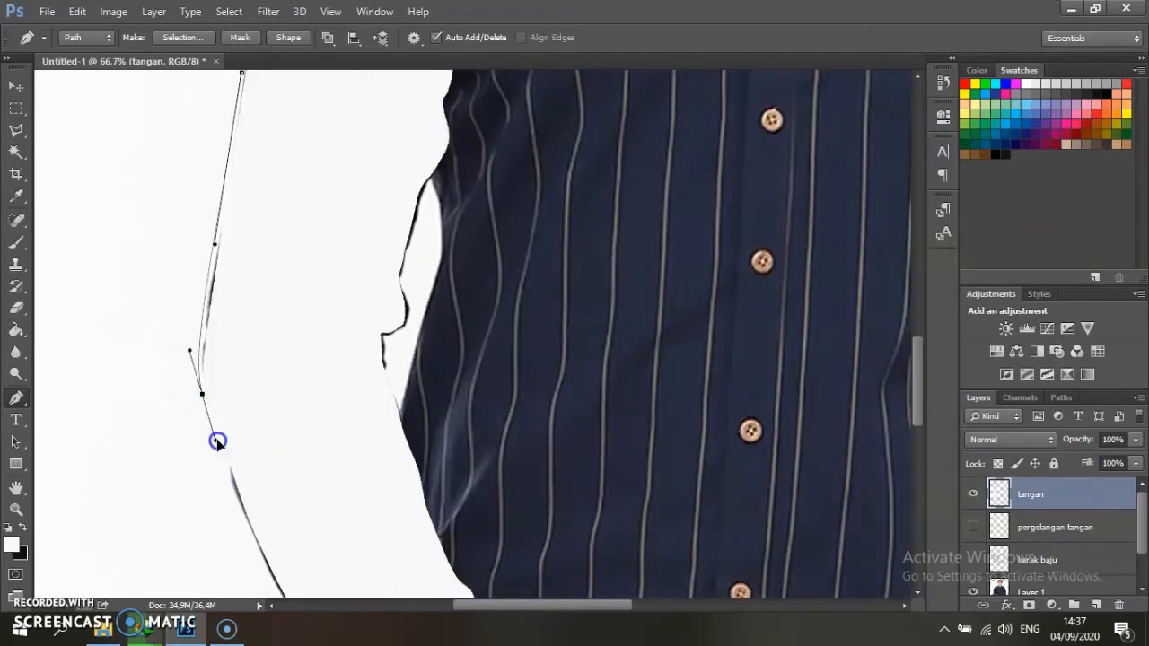
{"action": "scroll", "coordinate": [215, 442], "scroll_direction": "down", "scroll_amount": 2}
{"action": "mouse_move", "coordinate": [278, 418]}
{"action": "left_mouse_down"}
{"action": "mouse_move", "coordinate": [276, 407]}
{"action": "mouse_move", "coordinate": [309, 467]}
{"action": "mouse_move", "coordinate": [282, 424]}
{"action": "left_mouse_up"}
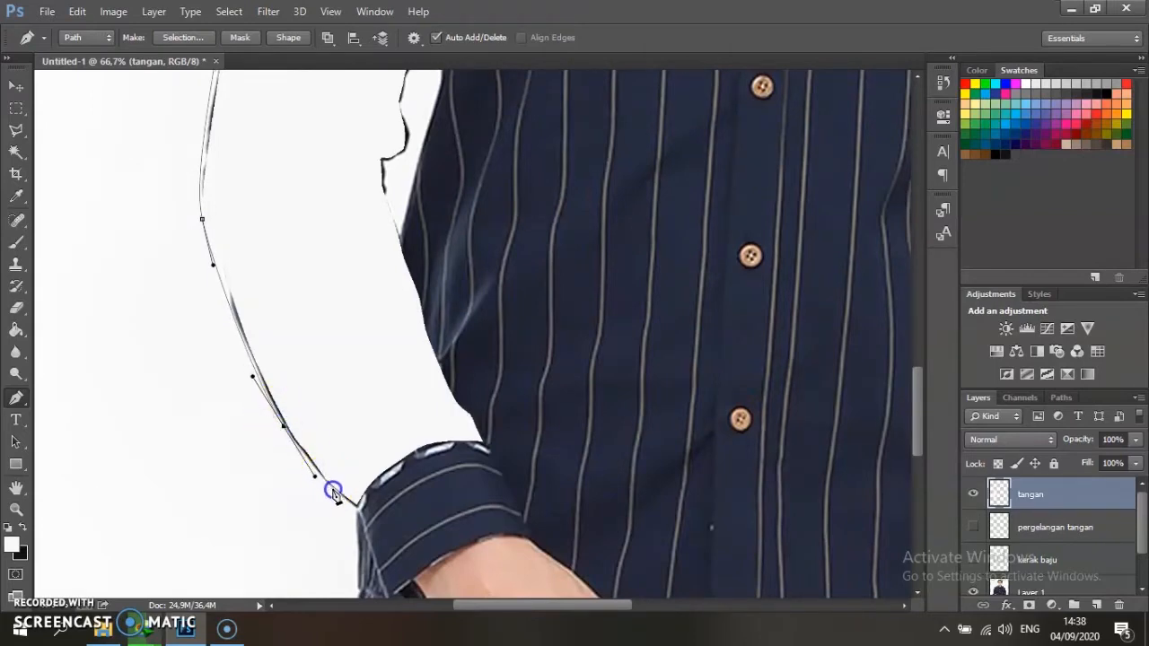
{"action": "left_click", "coordinate": [375, 475]}
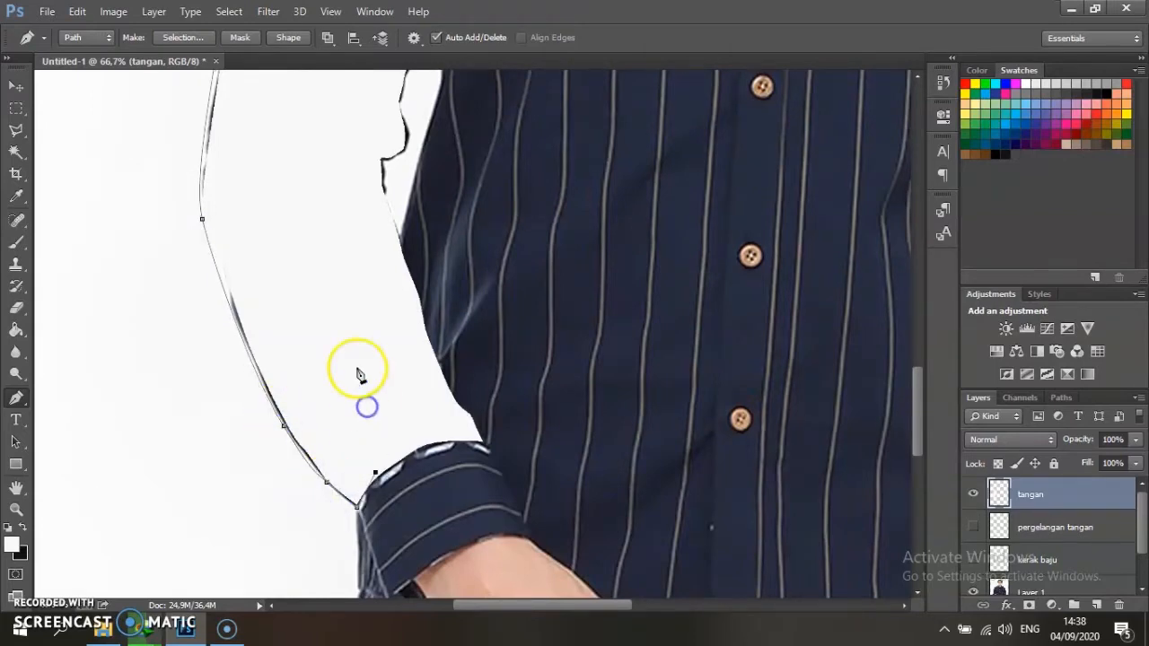
Step: Close the fringe path through the inside of the painted left sleeve and convert it to a selection
{"action": "scroll", "coordinate": [359, 366], "scroll_direction": "up", "scroll_amount": 5}
{"action": "left_click", "coordinate": [310, 341]}
{"action": "scroll", "coordinate": [331, 269], "scroll_direction": "up", "scroll_amount": 1}
{"action": "scroll", "coordinate": [345, 197], "scroll_direction": "up", "scroll_amount": 1}
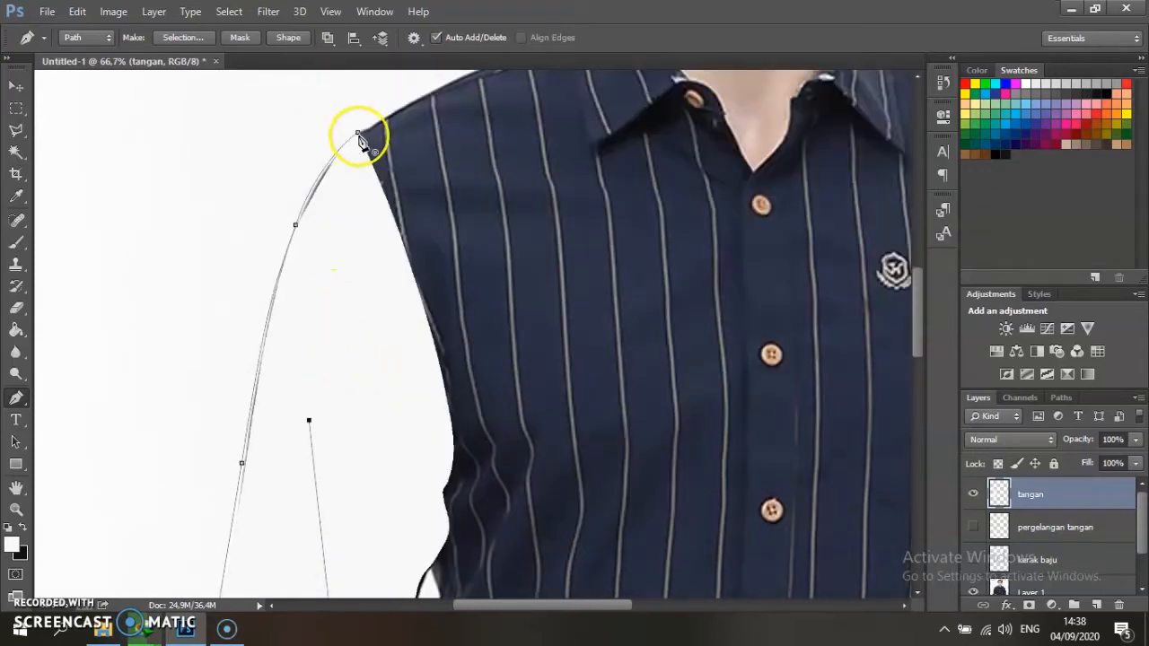
{"action": "left_click", "coordinate": [358, 132]}
{"action": "right_click", "coordinate": [449, 144]}
{"action": "left_click", "coordinate": [541, 225]}
{"action": "left_click", "coordinate": [671, 176]}
Step: Paint the dark fringe along the left sleeve's outer edge white and deselect
{"action": "left_click", "coordinate": [11, 220]}
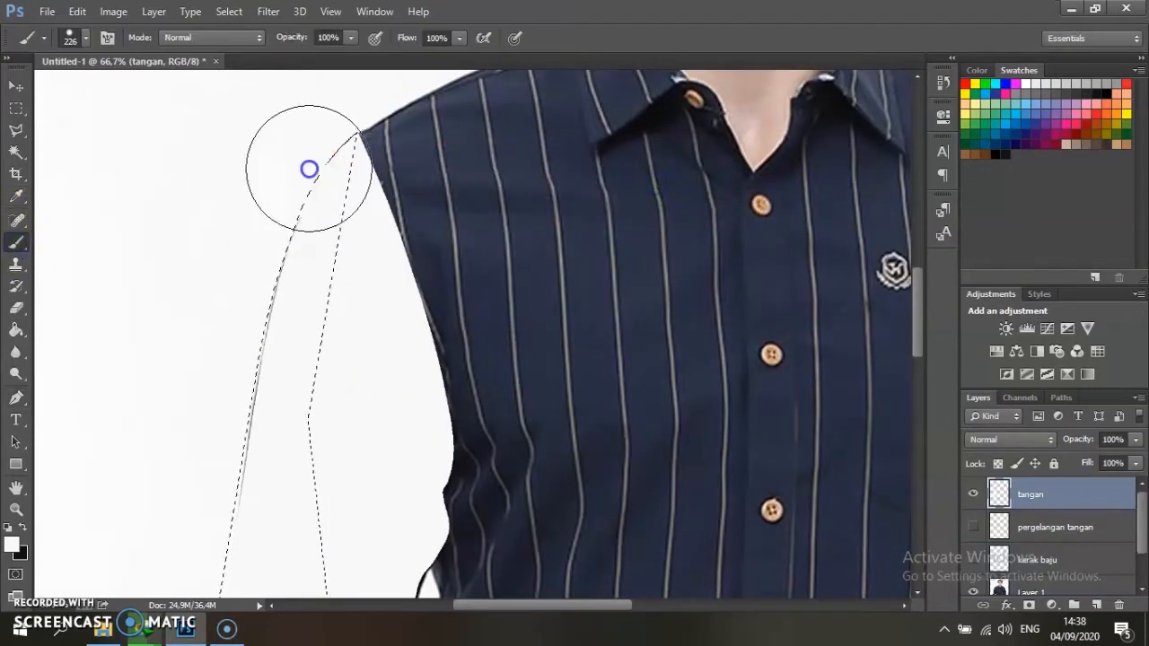
{"action": "scroll", "coordinate": [225, 410], "scroll_direction": "down", "scroll_amount": 5}
{"action": "scroll", "coordinate": [296, 503], "scroll_direction": "down", "scroll_amount": 1}
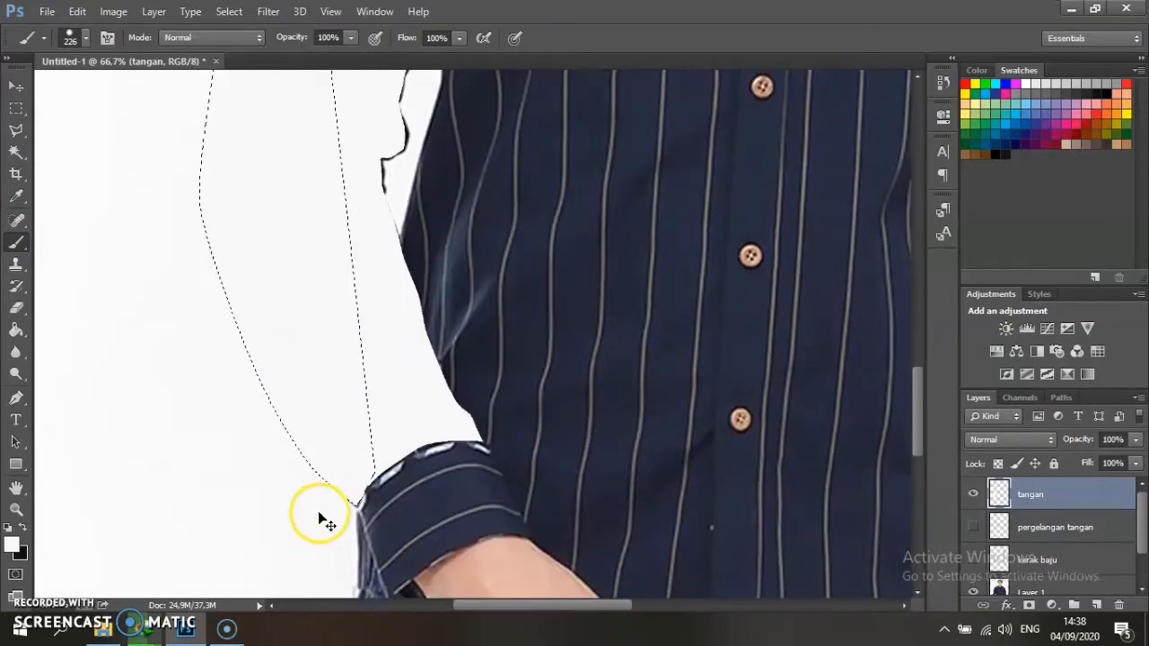
{"action": "scroll", "coordinate": [318, 511], "scroll_direction": "down", "scroll_amount": 3}
{"action": "scroll", "coordinate": [319, 516], "scroll_direction": "up", "scroll_amount": 2}
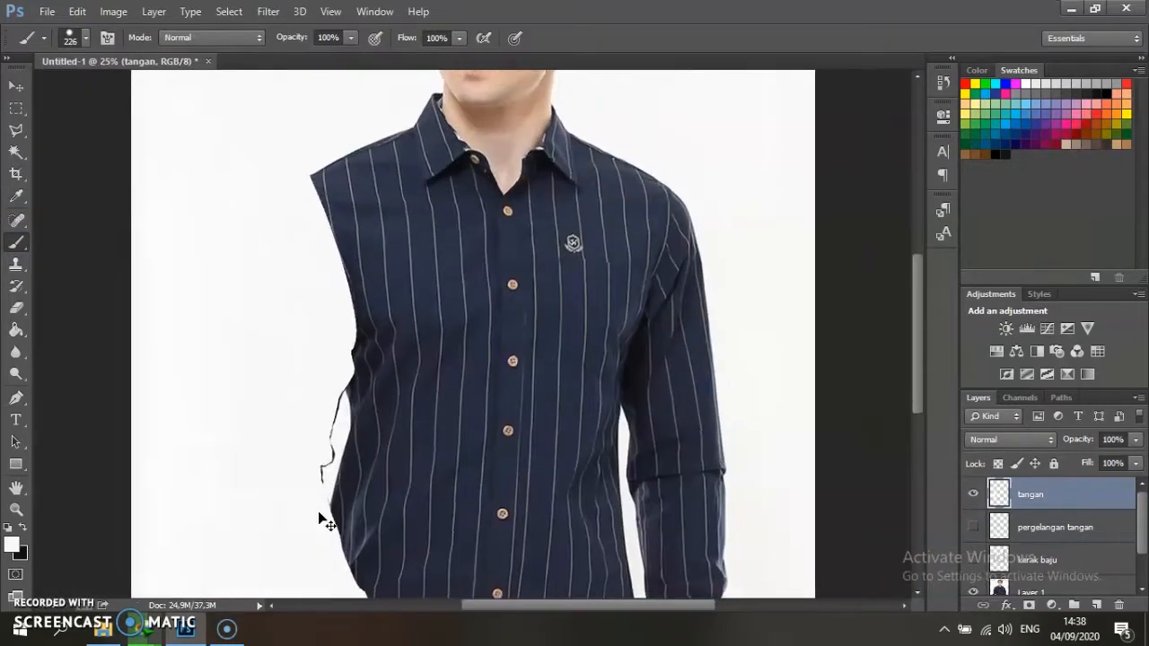
Step: Trace a Pen path down the inner edge of the right sleeve from shoulder to cuff, dismissing the download dialog on the way
{"action": "left_click", "coordinate": [16, 402]}
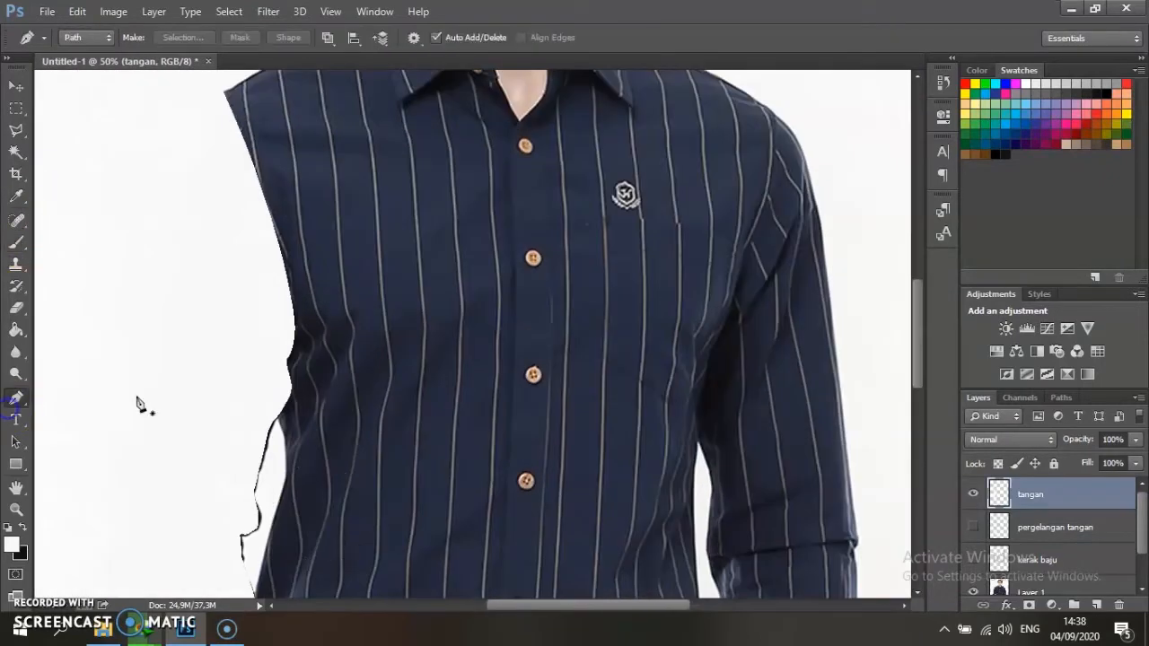
{"action": "left_click", "coordinate": [773, 114]}
{"action": "left_click", "coordinate": [745, 252]}
{"action": "scroll", "coordinate": [734, 249], "scroll_direction": "down", "scroll_amount": 2}
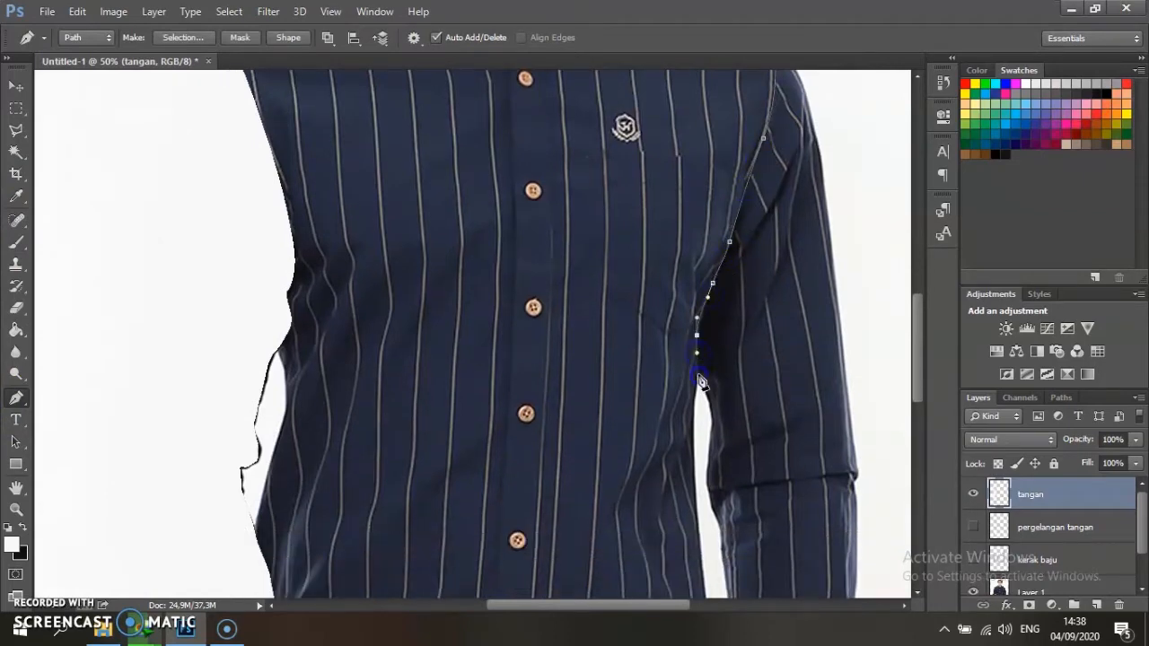
{"action": "scroll", "coordinate": [701, 381], "scroll_direction": "down", "scroll_amount": 3}
{"action": "left_click_drag", "start_coordinate": [712, 287], "coordinate": [711, 303]}
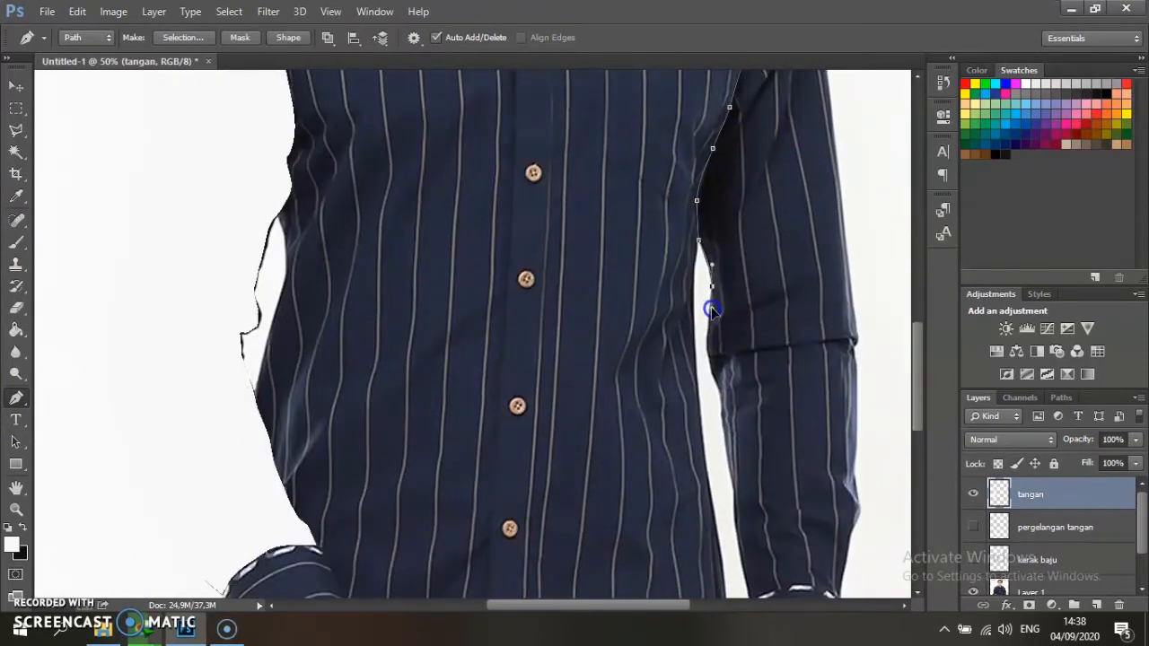
{"action": "scroll", "coordinate": [713, 303], "scroll_direction": "down", "scroll_amount": 2}
{"action": "scroll", "coordinate": [709, 305], "scroll_direction": "down", "scroll_amount": 2}
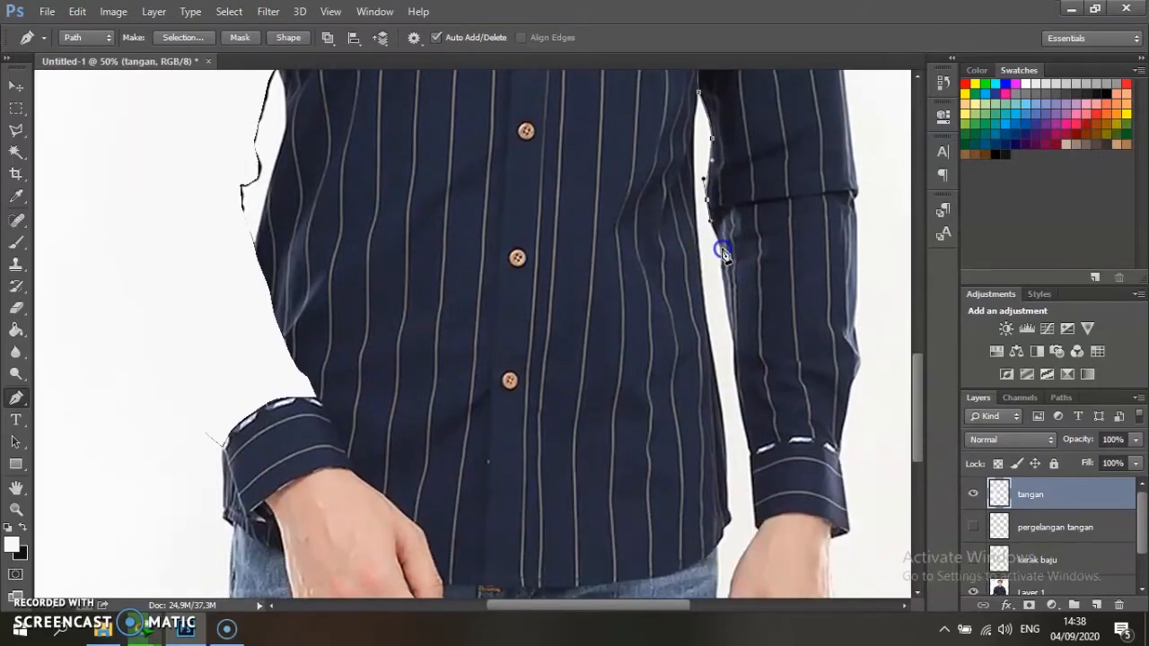
{"action": "scroll", "coordinate": [723, 269], "scroll_direction": "down", "scroll_amount": 2}
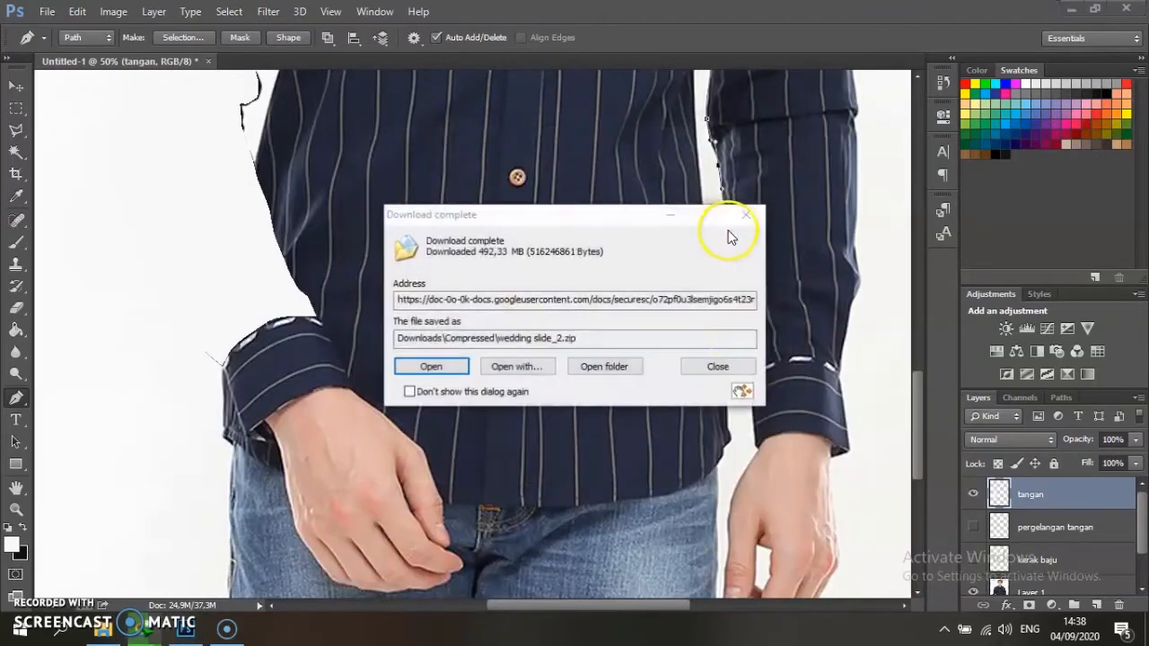
{"action": "left_click", "coordinate": [722, 366]}
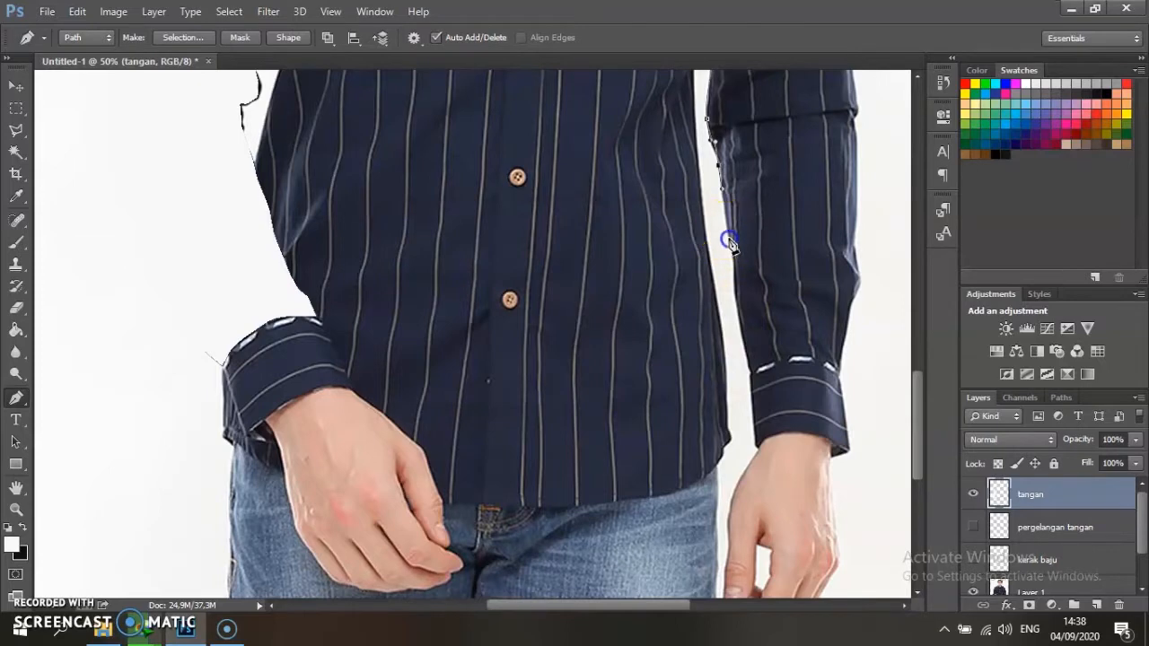
{"action": "left_click", "coordinate": [733, 267]}
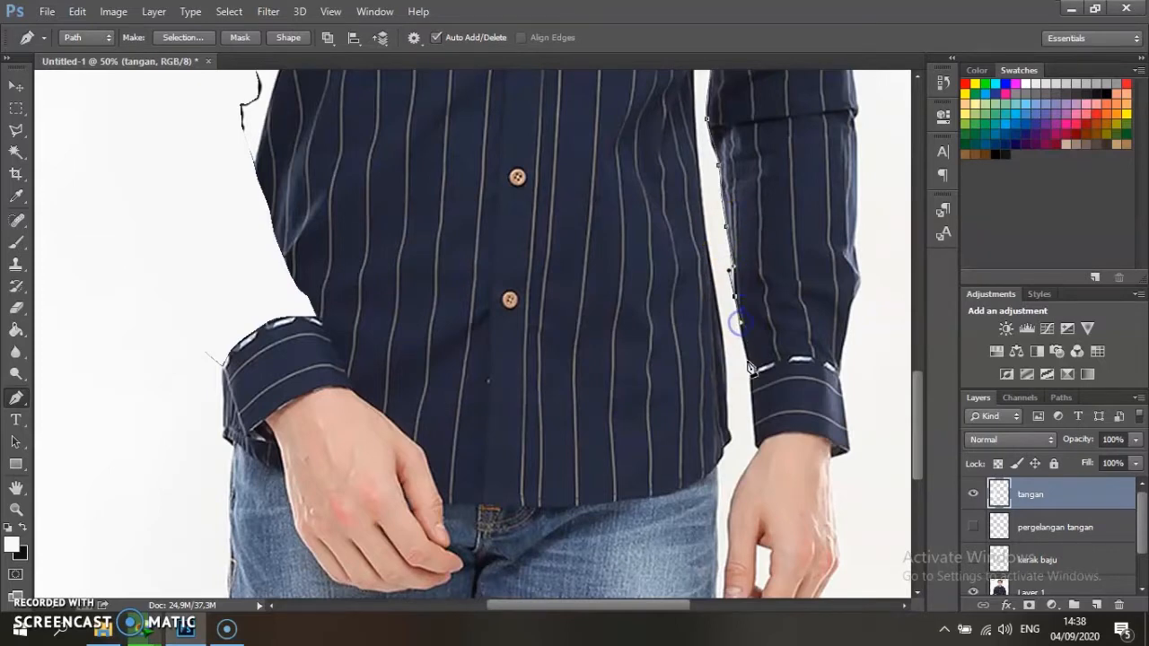
Step: Continue the Pen path across the top of the right cuff and up the right sleeve's outer edge toward the shoulder
{"action": "left_click", "coordinate": [808, 359]}
{"action": "left_click", "coordinate": [852, 304]}
{"action": "left_click_drag", "start_coordinate": [855, 240], "coordinate": [857, 228]}
{"action": "left_click_drag", "start_coordinate": [592, 605], "coordinate": [642, 605]}
{"action": "scroll", "coordinate": [658, 243], "scroll_direction": "up", "scroll_amount": 3}
{"action": "left_click_drag", "start_coordinate": [652, 325], "coordinate": [650, 285]}
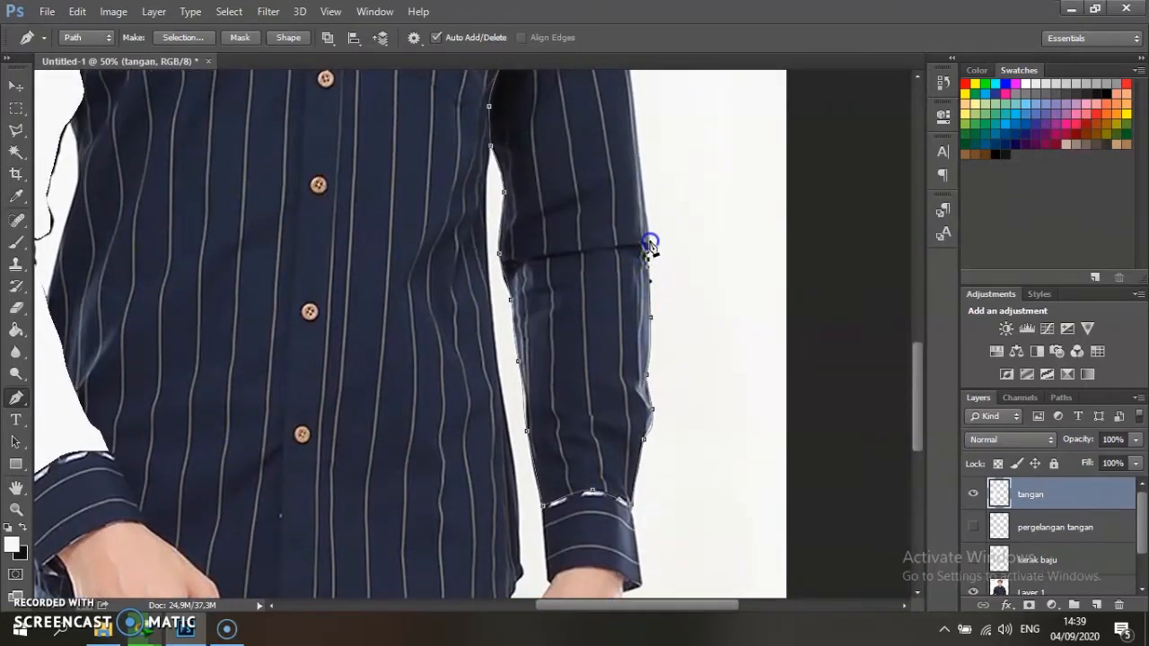
{"action": "scroll", "coordinate": [631, 225], "scroll_direction": "up", "scroll_amount": 4}
{"action": "left_click_drag", "start_coordinate": [629, 202], "coordinate": [626, 159]}
{"action": "scroll", "coordinate": [626, 159], "scroll_direction": "up", "scroll_amount": 4}
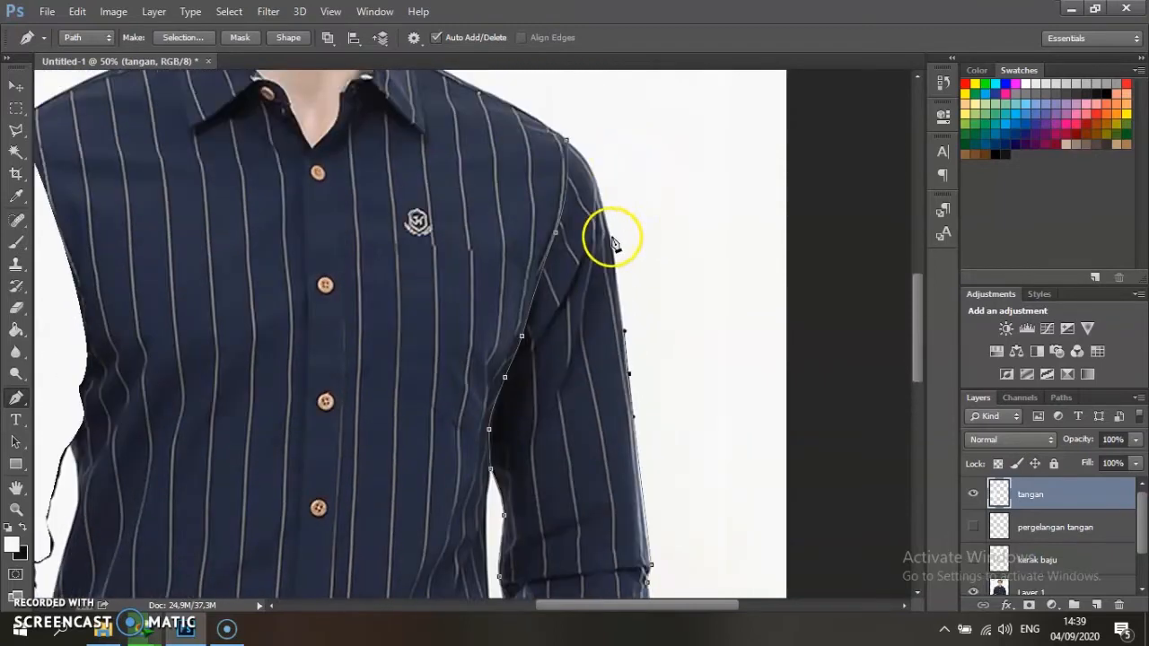
Step: Close the right sleeve path at the shoulder seam and convert it to a selection
{"action": "left_click", "coordinate": [572, 146]}
{"action": "right_click", "coordinate": [570, 143]}
{"action": "left_click", "coordinate": [641, 218]}
{"action": "left_click", "coordinate": [661, 175]}
Step: Paint the selected right sleeve white on the "tangan" layer and deselect
{"action": "key", "text": "b"}
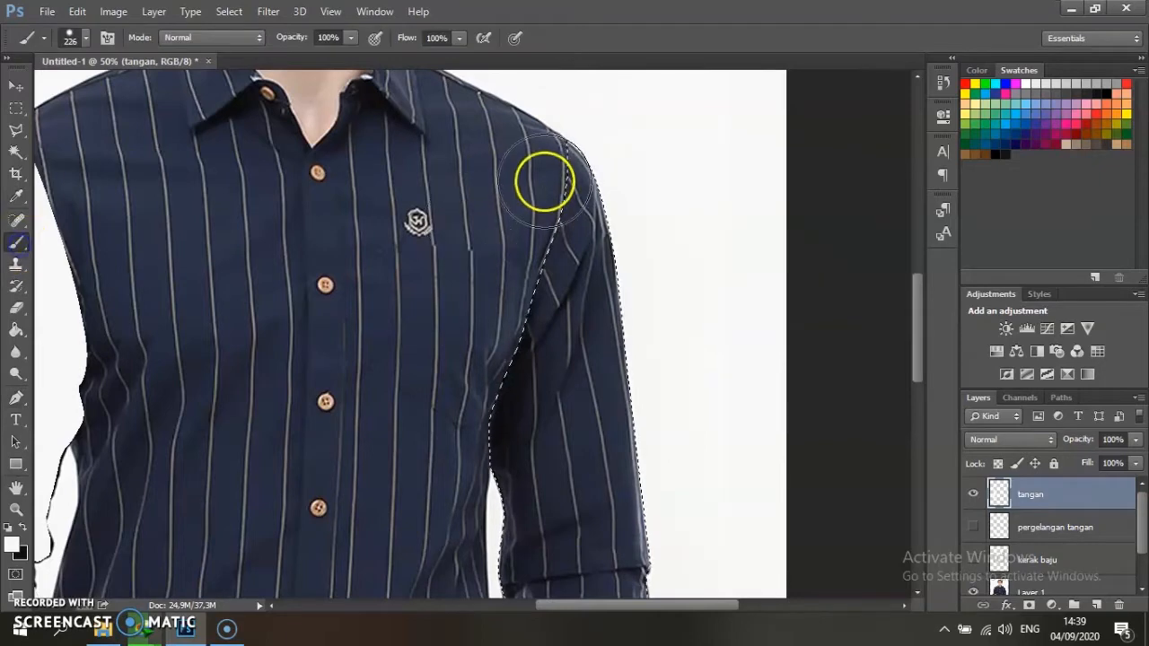
{"action": "mouse_move", "coordinate": [545, 181]}
{"action": "left_mouse_down"}
{"action": "mouse_move", "coordinate": [556, 304]}
{"action": "mouse_move", "coordinate": [459, 500]}
{"action": "left_mouse_up"}
{"action": "scroll", "coordinate": [581, 161], "scroll_direction": "down", "scroll_amount": 2}
{"action": "mouse_move", "coordinate": [581, 162]}
{"action": "left_mouse_down"}
{"action": "mouse_move", "coordinate": [533, 492]}
{"action": "mouse_move", "coordinate": [564, 578]}
{"action": "left_mouse_up"}
{"action": "scroll", "coordinate": [514, 209], "scroll_direction": "down", "scroll_amount": 2}
{"action": "mouse_move", "coordinate": [514, 209]}
{"action": "left_mouse_down"}
{"action": "mouse_move", "coordinate": [718, 405]}
{"action": "mouse_move", "coordinate": [606, 445]}
{"action": "left_mouse_up"}
{"action": "key", "text": "ctrl+d"}
{"action": "key", "text": "ctrl+minus"}
{"action": "key", "text": "ctrl+minus"}
{"action": "key", "text": "ctrl+minus"}
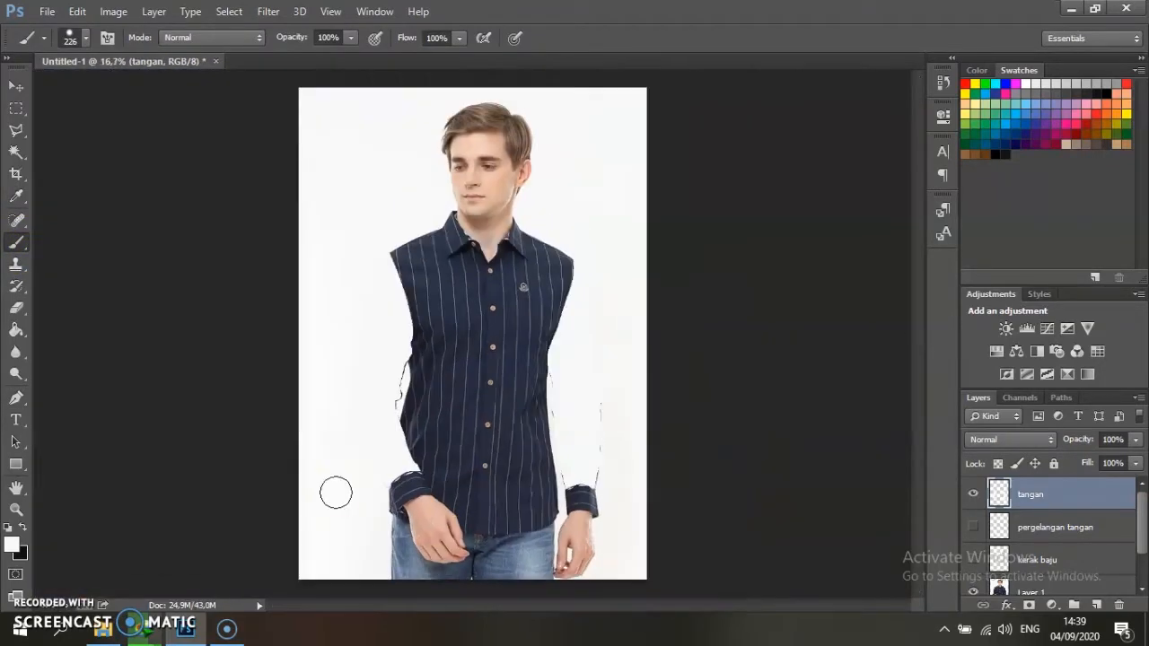
Step: Show the "kerak baju" and "pergelangan tangan" layers and add a new layer named "badan" directly above Layer 1
{"action": "left_click_drag", "start_coordinate": [972, 558], "coordinate": [972, 531]}
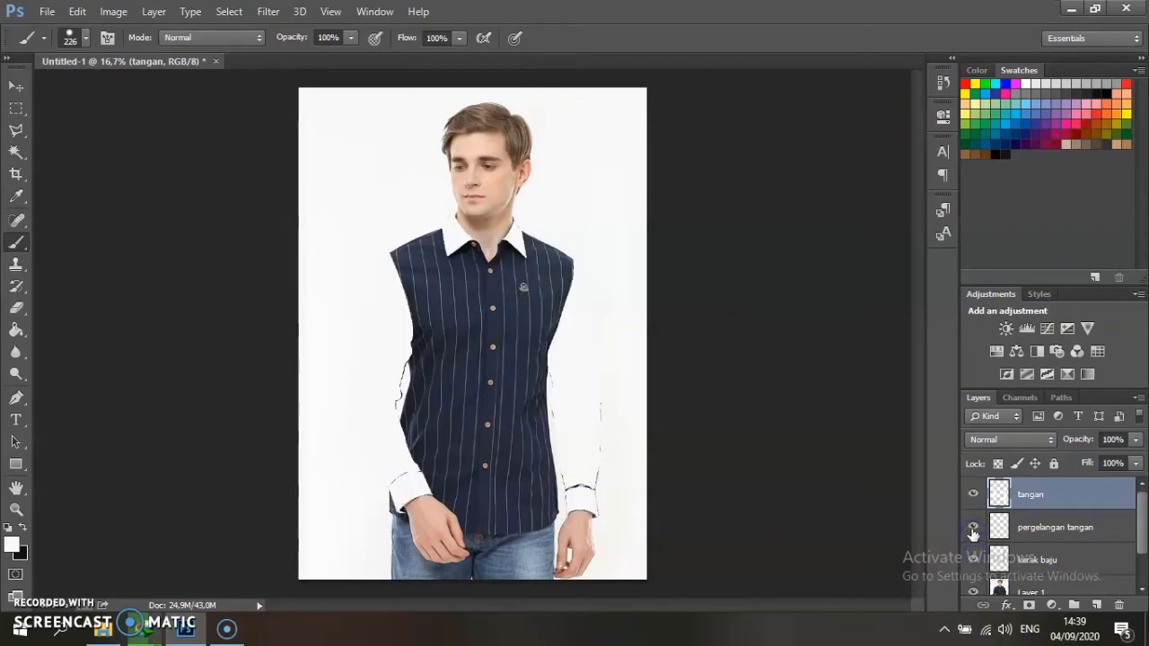
{"action": "scroll", "coordinate": [1023, 543], "scroll_direction": "down", "scroll_amount": 1}
{"action": "left_click", "coordinate": [1026, 544]}
{"action": "left_click", "coordinate": [1096, 604]}
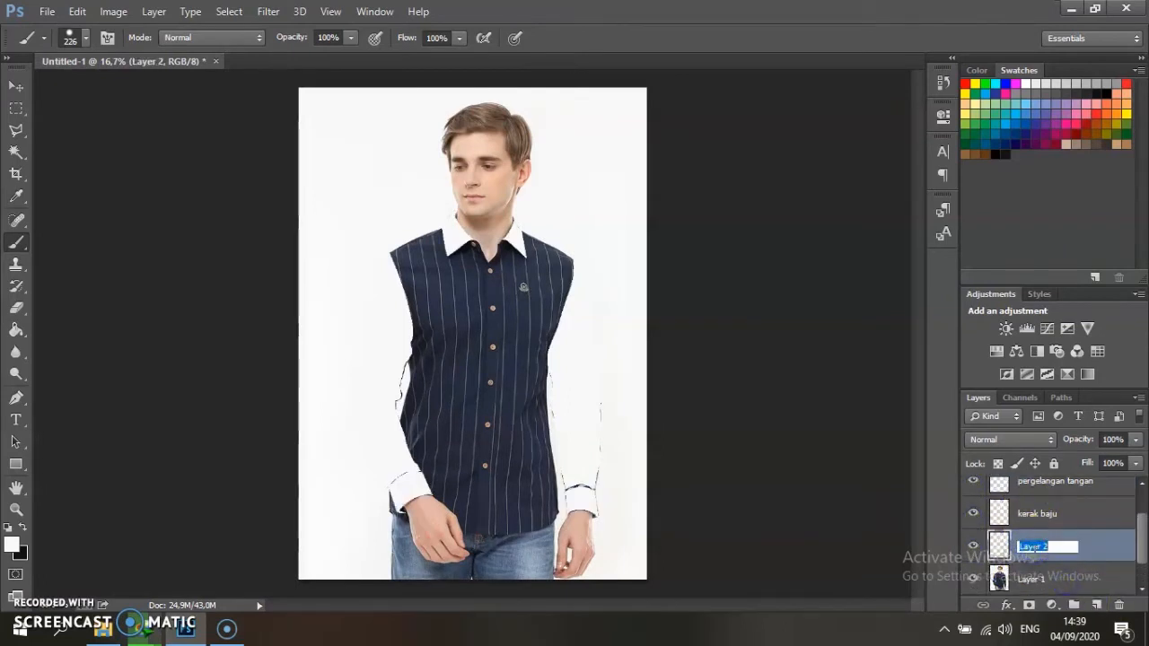
{"action": "left_click", "coordinate": [1032, 546]}
{"action": "type", "text": "badan"}
{"action": "key", "text": "Return"}
Step: Trace a Pen path from the left collar along the left shoulder and down the left side of the shirt body to the cuff
{"action": "left_click", "coordinate": [15, 398]}
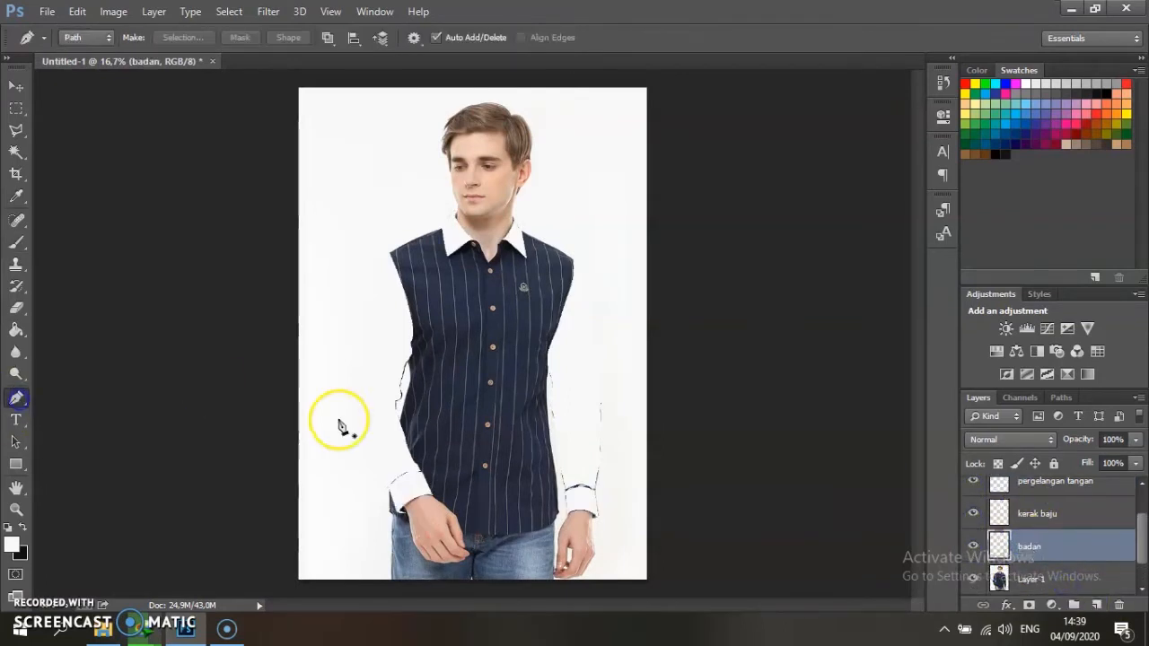
{"action": "key", "text": "ctrl+plus"}
{"action": "key", "text": "ctrl+plus"}
{"action": "key", "text": "ctrl+plus"}
{"action": "scroll", "coordinate": [265, 357], "scroll_direction": "up", "scroll_amount": 3}
{"action": "left_click", "coordinate": [381, 165]}
{"action": "left_click", "coordinate": [305, 194]}
{"action": "left_click", "coordinate": [263, 218]}
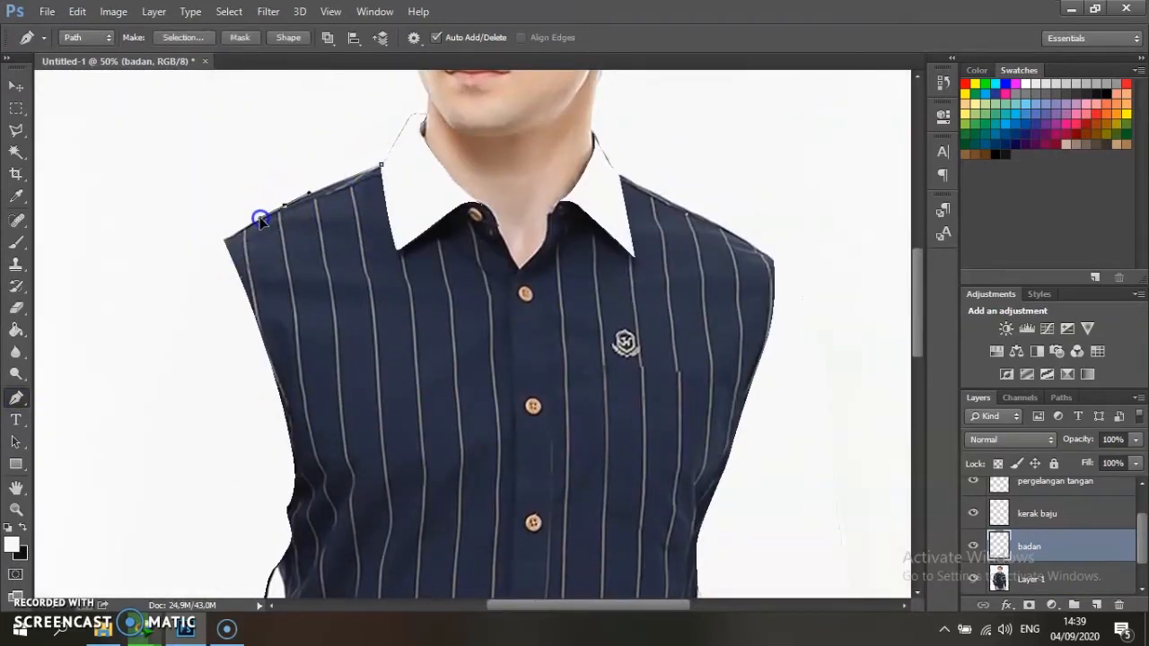
{"action": "scroll", "coordinate": [251, 279], "scroll_direction": "down", "scroll_amount": 3}
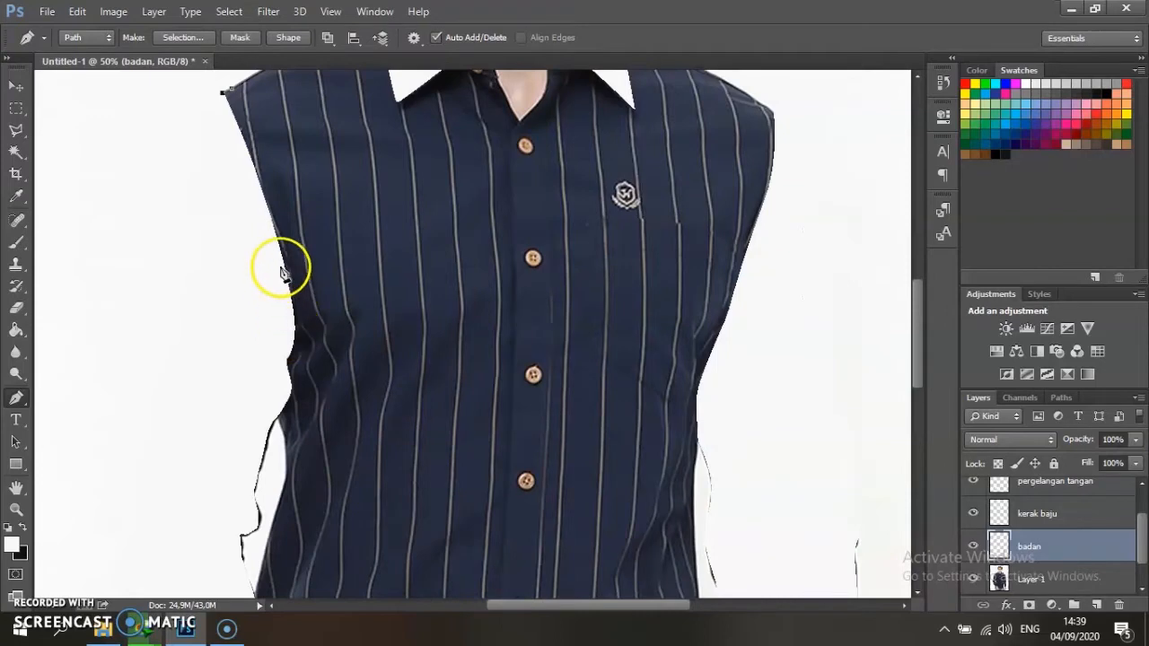
{"action": "left_click_drag", "start_coordinate": [281, 365], "coordinate": [278, 418]}
{"action": "scroll", "coordinate": [283, 421], "scroll_direction": "down", "scroll_amount": 2}
{"action": "scroll", "coordinate": [274, 431], "scroll_direction": "down", "scroll_amount": 1}
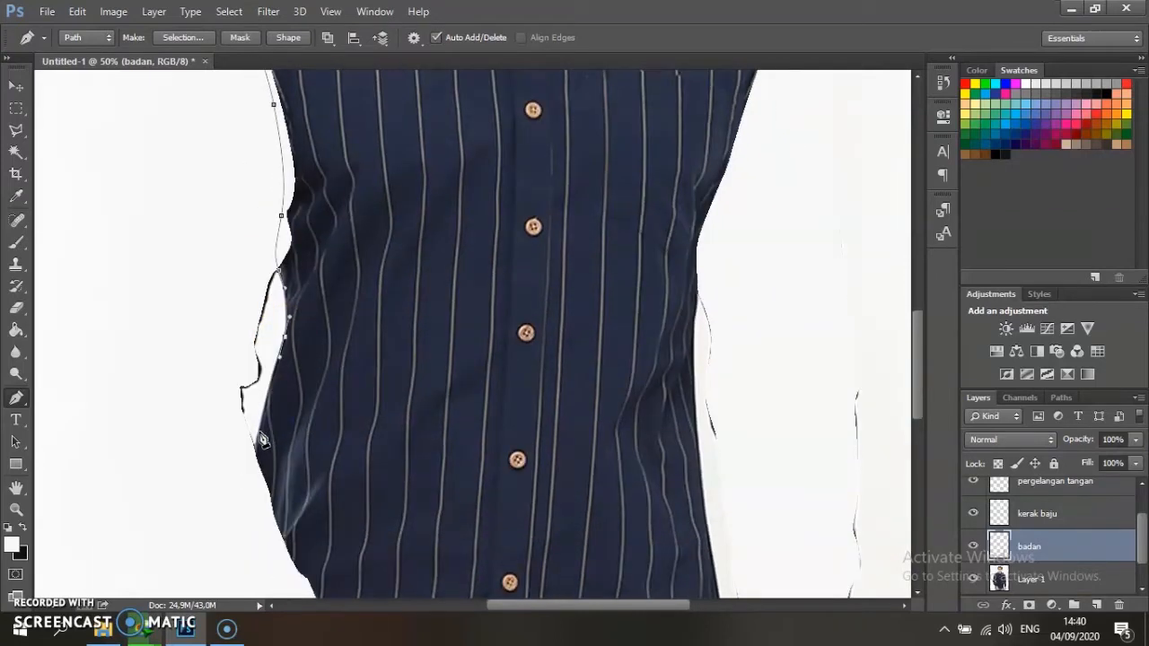
{"action": "scroll", "coordinate": [260, 431], "scroll_direction": "down", "scroll_amount": 3}
{"action": "scroll", "coordinate": [233, 428], "scroll_direction": "down", "scroll_amount": 1}
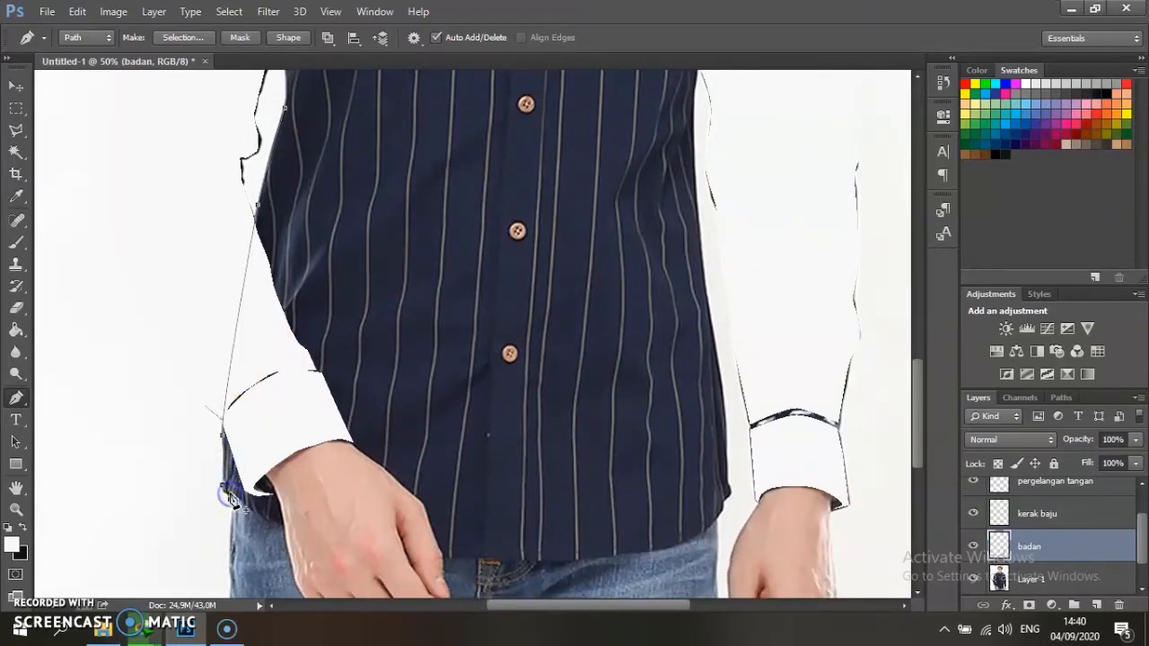
Step: Undo the last path points beside the left cuff and place new ones at the cuff's upper outer corner
{"action": "key", "text": "ctrl+alt+z"}
{"action": "key", "text": "ctrl+alt+z"}
{"action": "key", "text": "ctrl+alt+z"}
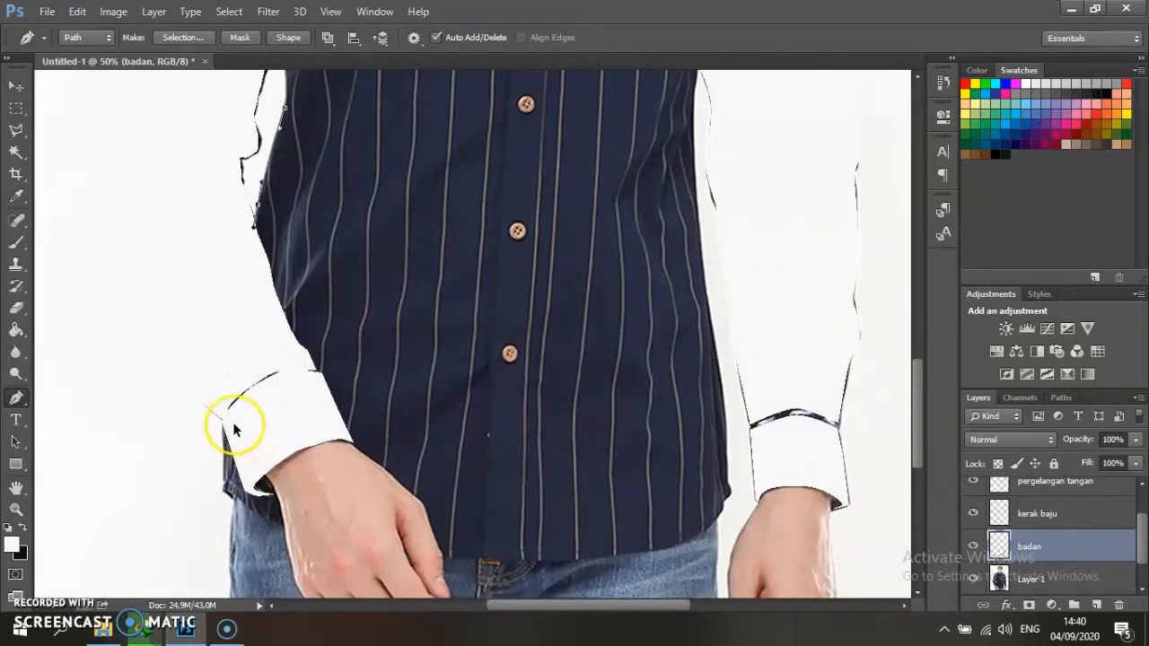
{"action": "left_click", "coordinate": [218, 405]}
{"action": "left_click", "coordinate": [228, 418]}
{"action": "key", "text": "ctrl+plus"}
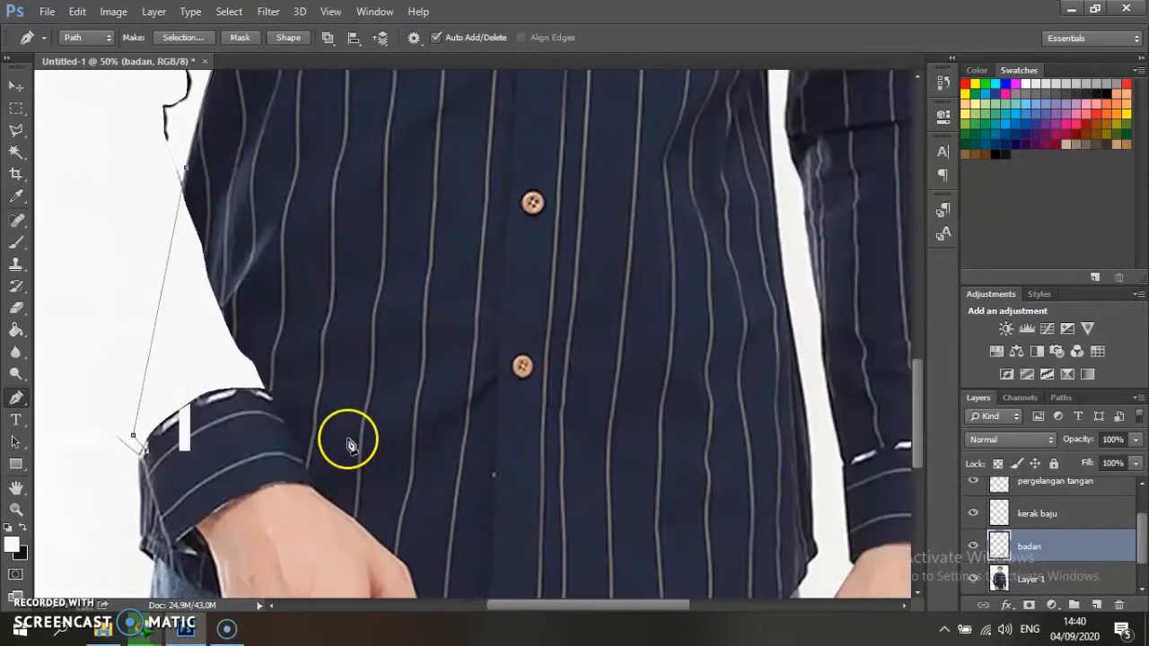
Step: Continue the body path across the painted left cuff, along the edge of the hand and along the shirt's bottom hem
{"action": "scroll", "coordinate": [359, 415], "scroll_direction": "down", "scroll_amount": 2}
{"action": "left_click", "coordinate": [278, 302]}
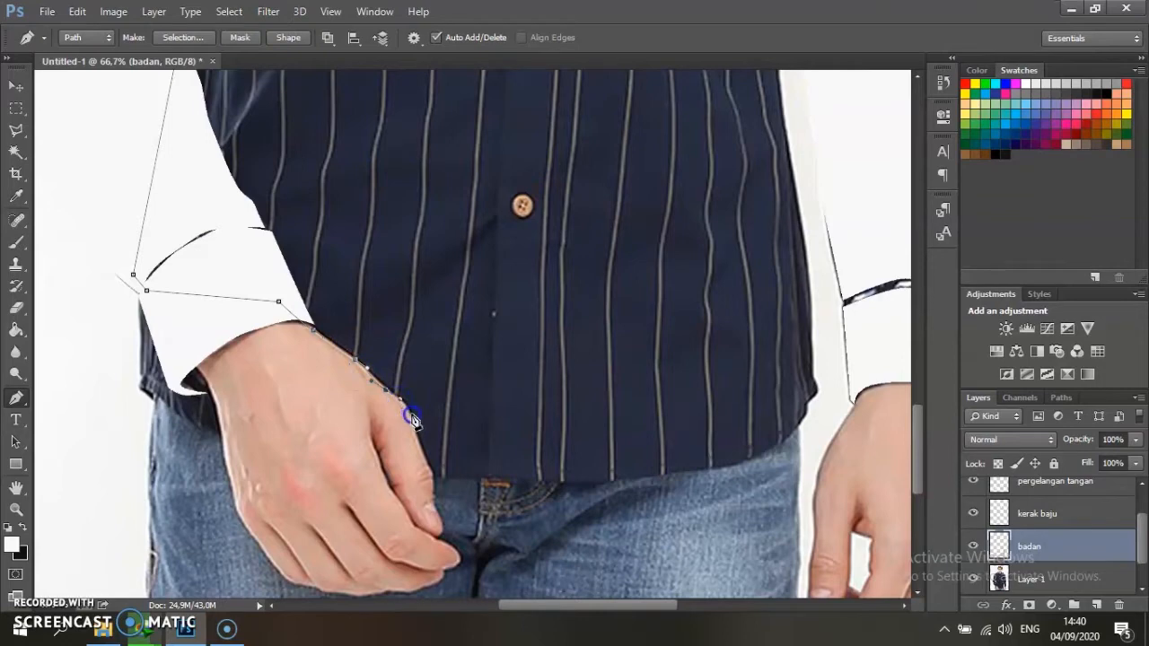
{"action": "left_click", "coordinate": [460, 475]}
{"action": "left_click", "coordinate": [496, 479]}
{"action": "left_click", "coordinate": [531, 482]}
{"action": "left_click", "coordinate": [682, 473]}
{"action": "left_click", "coordinate": [755, 458]}
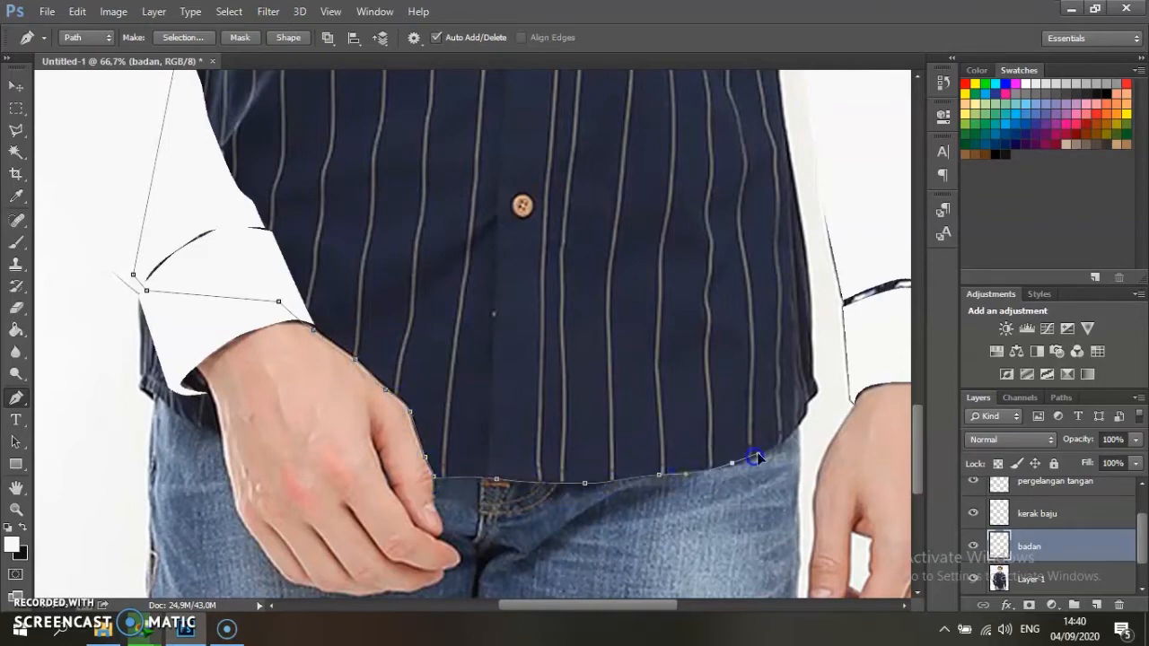
Step: Continue the body path up the right side of the shirt body and armhole to the shoulder corner
{"action": "scroll", "coordinate": [819, 397], "scroll_direction": "up", "scroll_amount": 5}
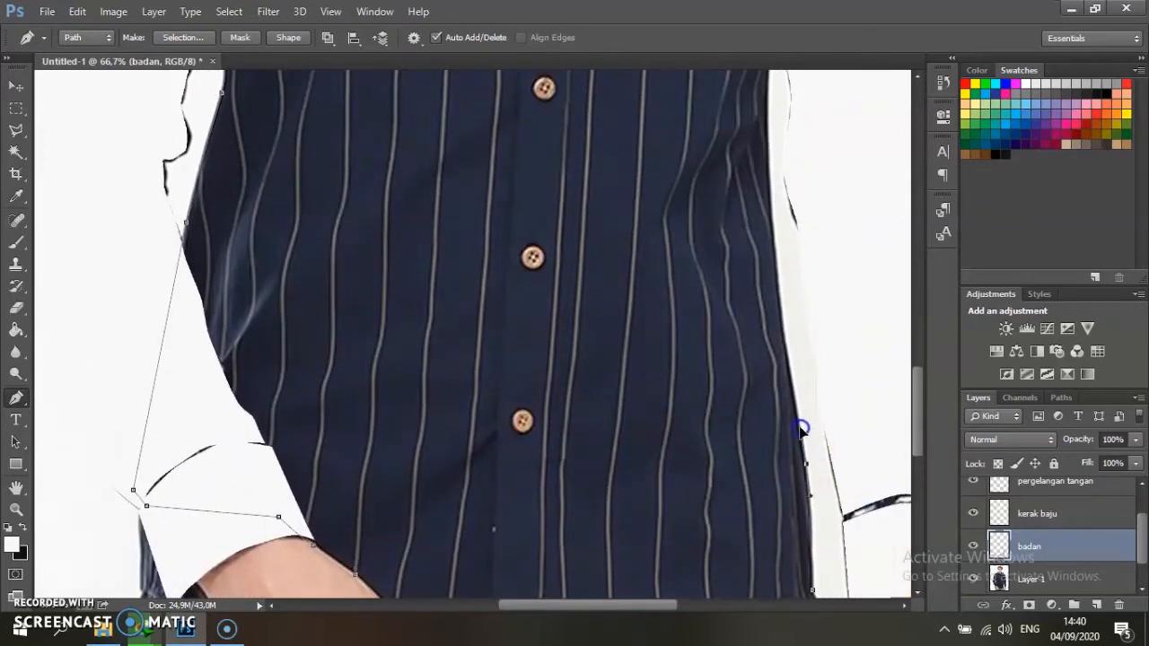
{"action": "scroll", "coordinate": [801, 431], "scroll_direction": "up", "scroll_amount": 4}
{"action": "scroll", "coordinate": [774, 374], "scroll_direction": "up", "scroll_amount": 3}
{"action": "left_click_drag", "start_coordinate": [774, 377], "coordinate": [780, 317]}
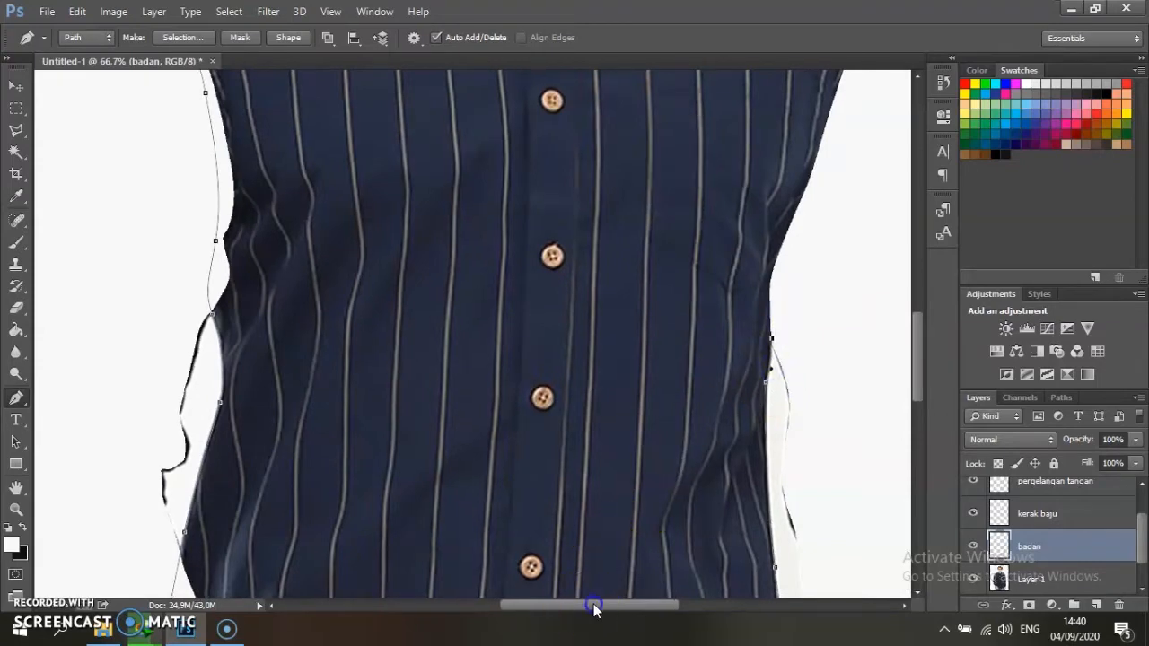
{"action": "left_click_drag", "start_coordinate": [588, 605], "coordinate": [614, 605]}
{"action": "scroll", "coordinate": [662, 364], "scroll_direction": "up", "scroll_amount": 5}
{"action": "left_click", "coordinate": [753, 259]}
{"action": "left_click", "coordinate": [750, 162]}
{"action": "scroll", "coordinate": [754, 197], "scroll_direction": "up", "scroll_amount": 2}
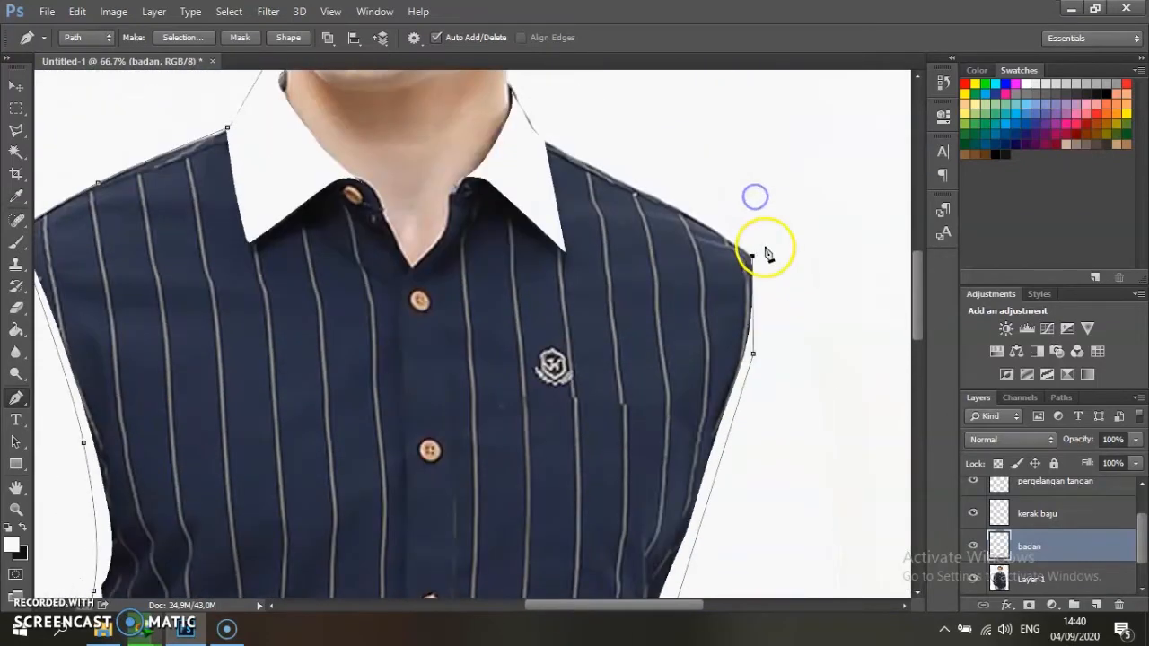
Step: Trace the path along the right shoulder toward the collar and adjust its anchor points to follow the shoulder edge
{"action": "left_click", "coordinate": [620, 184]}
{"action": "left_click_drag", "start_coordinate": [565, 154], "coordinate": [559, 150]}
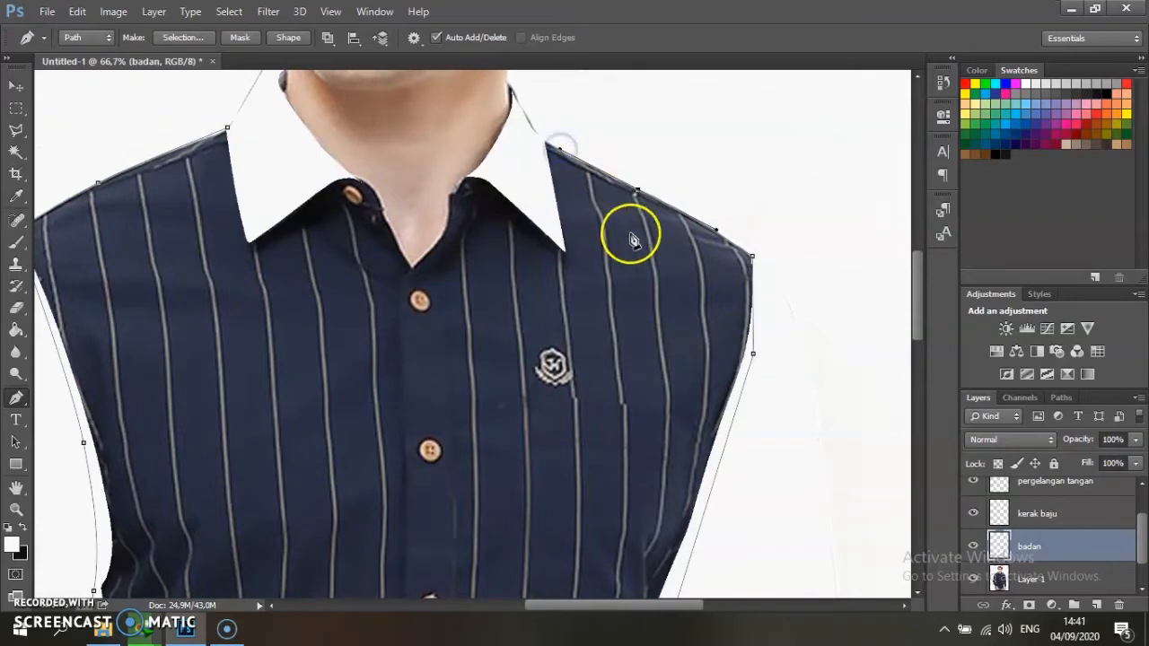
{"action": "left_click_drag", "start_coordinate": [636, 190], "coordinate": [616, 179]}
{"action": "left_click", "coordinate": [753, 257]}
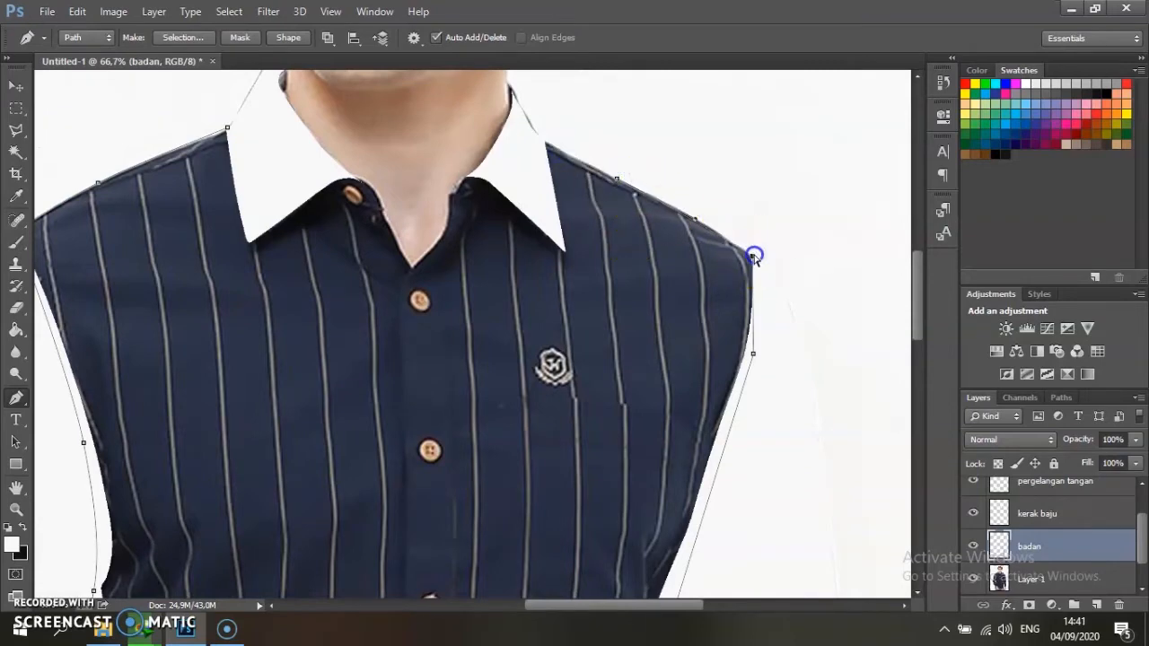
{"action": "left_click", "coordinate": [694, 221]}
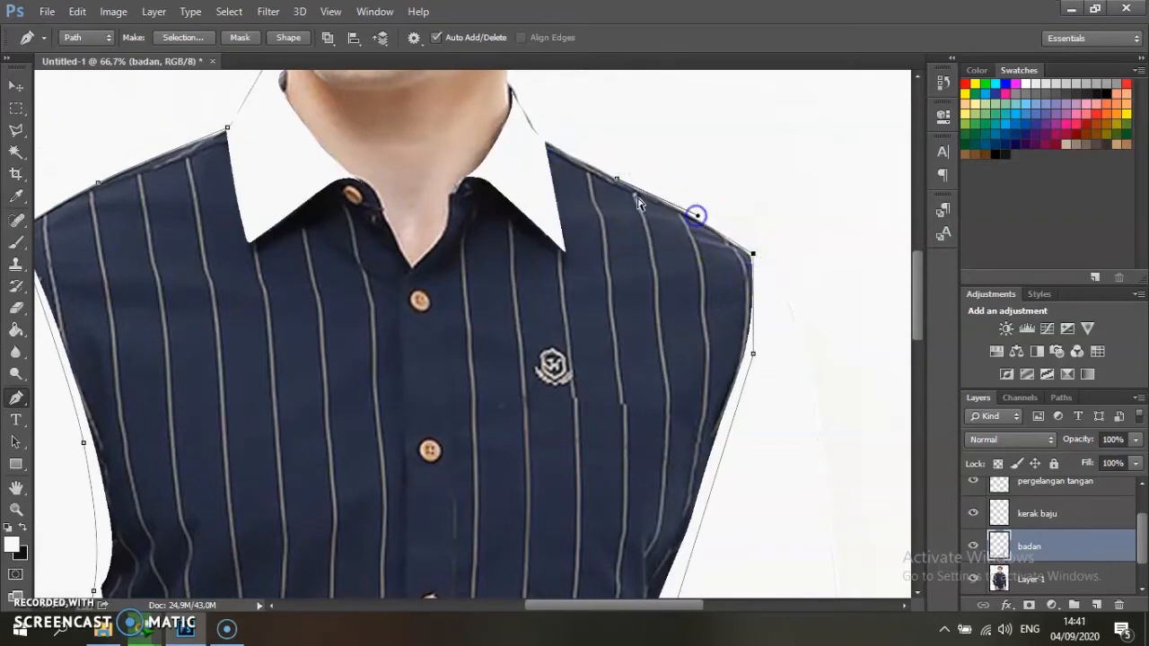
Step: Close the body path through the collar and around the neckline, and convert it to a selection
{"action": "left_click", "coordinate": [535, 138]}
{"action": "left_click", "coordinate": [557, 238]}
{"action": "left_click", "coordinate": [486, 167]}
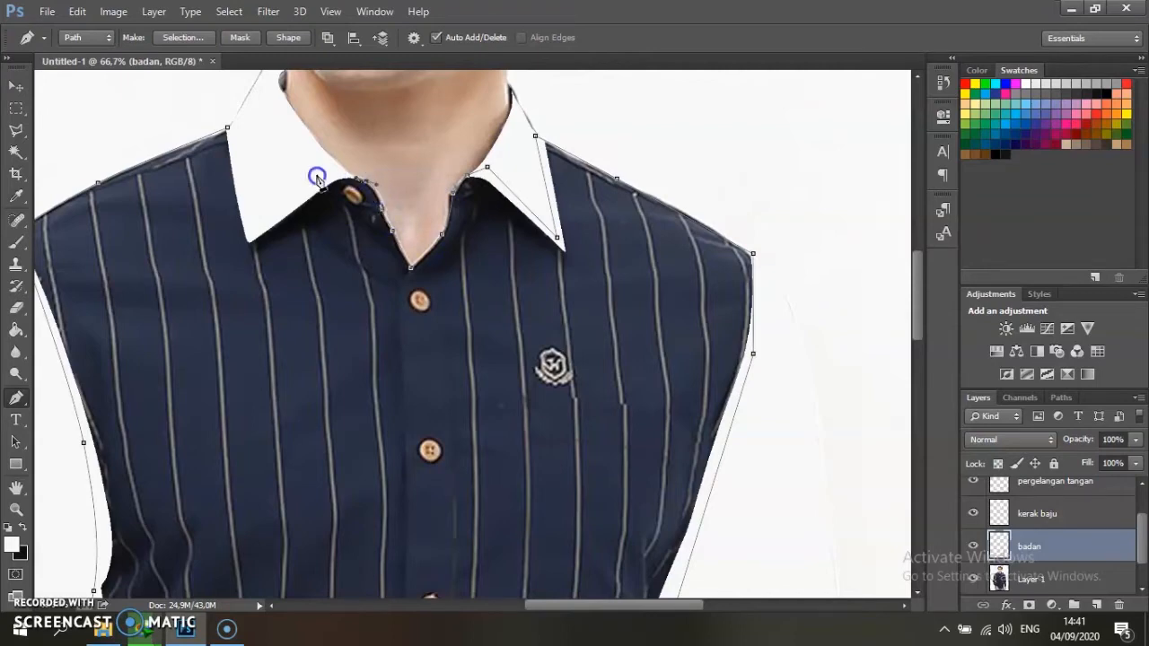
{"action": "left_click", "coordinate": [227, 128]}
{"action": "right_click", "coordinate": [344, 141]}
{"action": "left_click", "coordinate": [405, 225]}
{"action": "key", "text": "Return"}
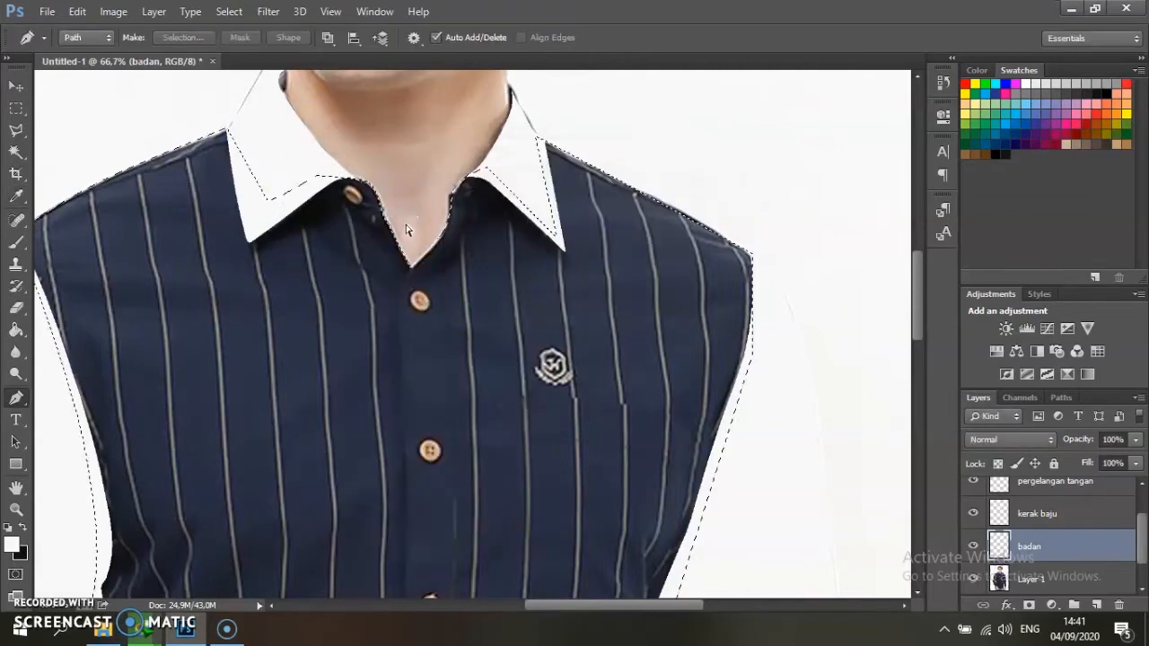
Step: Paint the selected shirt body white on the "badan" layer
{"action": "key", "text": "ctrl+minus"}
{"action": "key", "text": "ctrl+minus"}
{"action": "key", "text": "ctrl+minus"}
{"action": "key", "text": "ctrl+minus"}
{"action": "key", "text": "b"}
{"action": "mouse_move", "coordinate": [467, 243]}
{"action": "left_mouse_down"}
{"action": "mouse_move", "coordinate": [491, 209]}
{"action": "mouse_move", "coordinate": [626, 254]}
{"action": "mouse_move", "coordinate": [281, 300]}
{"action": "mouse_move", "coordinate": [343, 352]}
{"action": "mouse_move", "coordinate": [642, 353]}
{"action": "mouse_move", "coordinate": [731, 423]}
{"action": "mouse_move", "coordinate": [635, 441]}
{"action": "mouse_move", "coordinate": [622, 481]}
{"action": "mouse_move", "coordinate": [428, 539]}
{"action": "left_mouse_up"}
Step: On the "pergelangan tangan" layer, set the brush size to 89 and paint the dark gap above the right cuff white
{"action": "key", "text": "ctrl+plus"}
{"action": "key", "text": "ctrl+plus"}
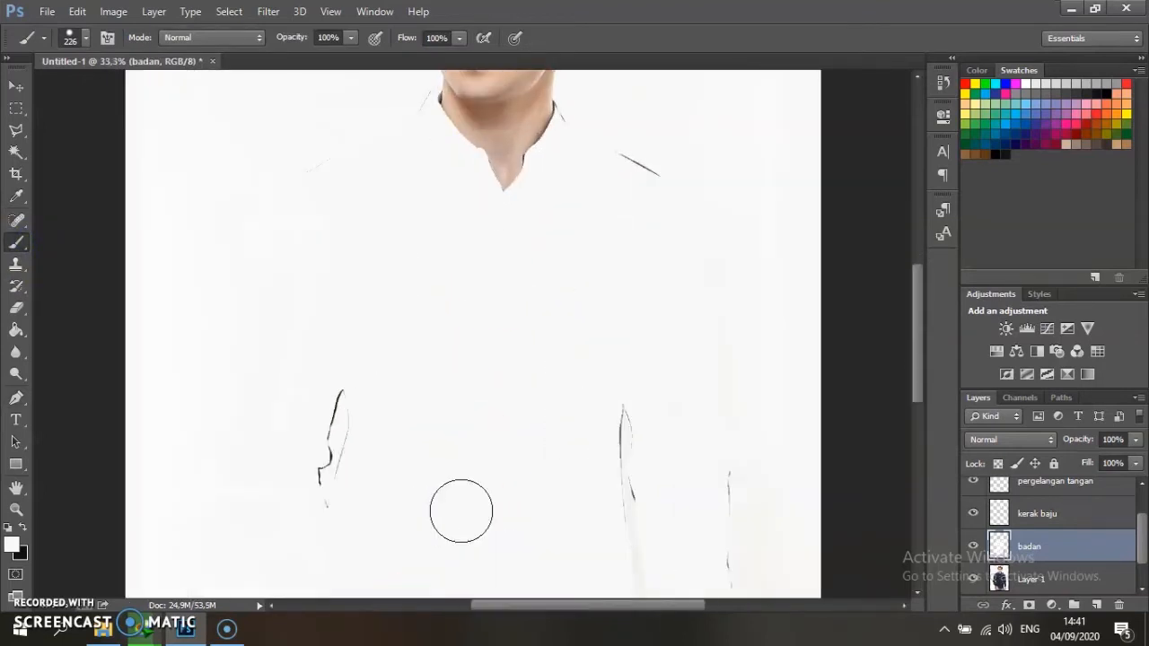
{"action": "scroll", "coordinate": [622, 389], "scroll_direction": "down", "scroll_amount": 5}
{"action": "left_click", "coordinate": [1068, 482]}
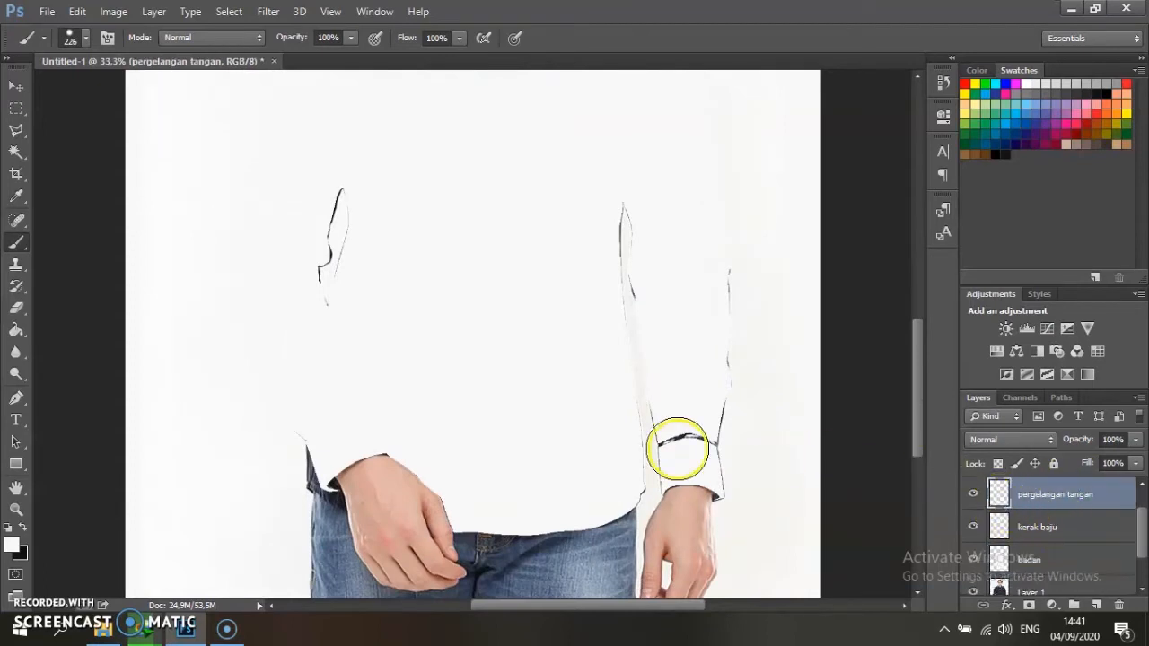
{"action": "key", "text": "ctrl+plus"}
{"action": "key", "text": "ctrl+plus"}
{"action": "scroll", "coordinate": [710, 439], "scroll_direction": "down", "scroll_amount": 2}
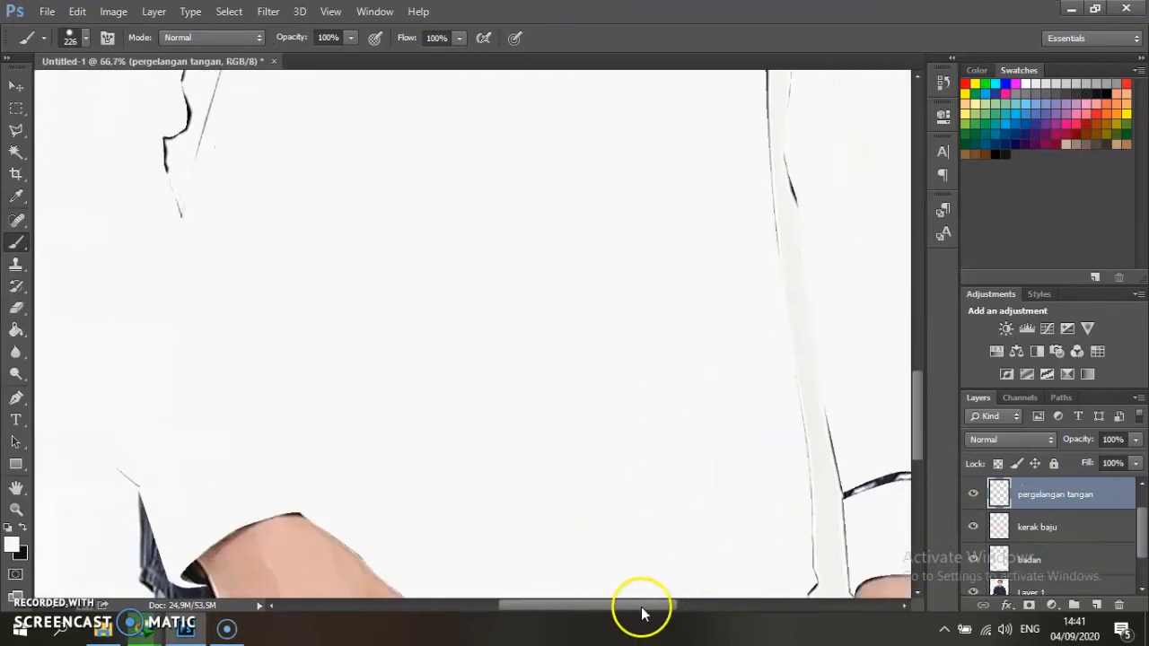
{"action": "left_click_drag", "start_coordinate": [643, 606], "coordinate": [697, 606]}
{"action": "right_click", "coordinate": [682, 459]}
{"action": "left_click", "coordinate": [813, 431]}
{"action": "mouse_move", "coordinate": [610, 492]}
{"action": "left_mouse_down"}
{"action": "mouse_move", "coordinate": [643, 482]}
{"action": "mouse_move", "coordinate": [679, 497]}
{"action": "left_mouse_up"}
{"action": "key", "text": "ctrl+minus"}
{"action": "key", "text": "ctrl+minus"}
{"action": "key", "text": "ctrl+minus"}
{"action": "key", "text": "ctrl+minus"}
{"action": "key", "text": "ctrl+minus"}
{"action": "key", "text": "ctrl+minus"}
{"action": "key", "text": "ctrl+minus"}
{"action": "key", "text": "ctrl+minus"}
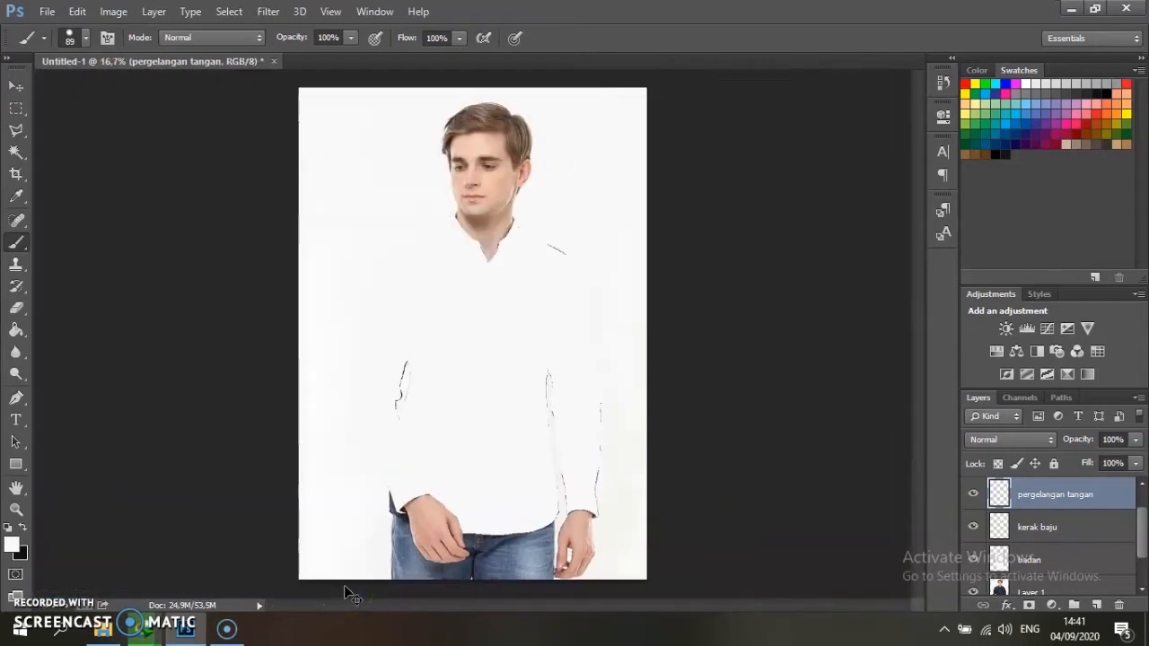
Step: On the "badan" layer, outline the leftover dark shirt piece beside the left cuff with a Pen path and convert it to a selection
{"action": "key", "text": "ctrl+plus"}
{"action": "key", "text": "ctrl+plus"}
{"action": "scroll", "coordinate": [357, 405], "scroll_direction": "down", "scroll_amount": 5}
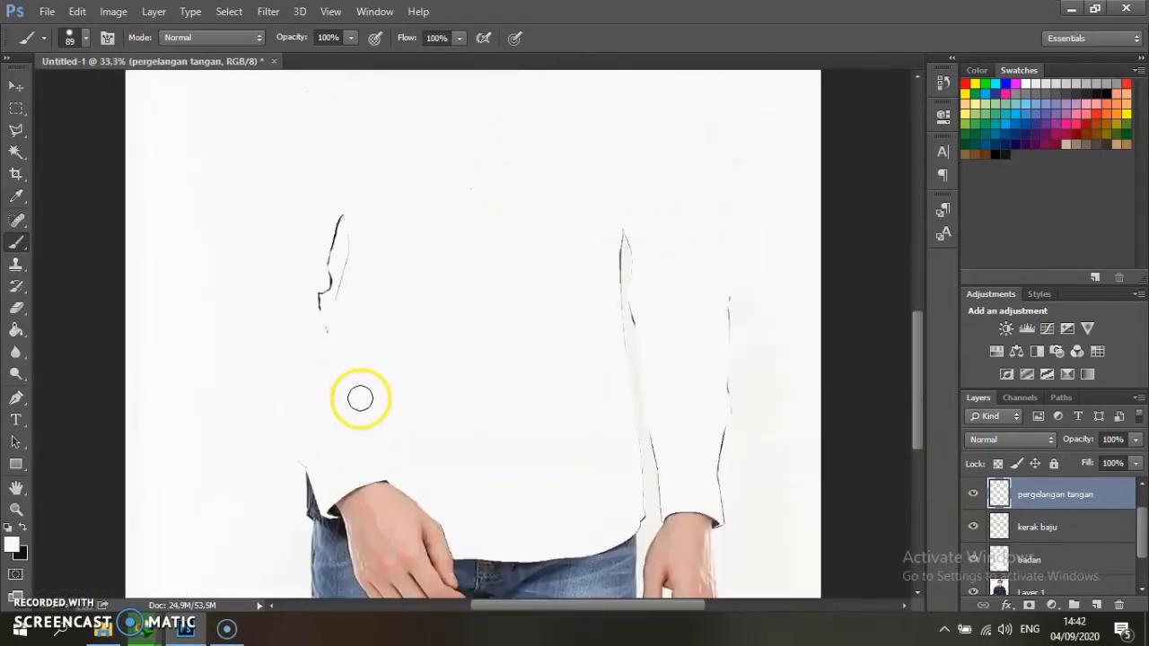
{"action": "left_click", "coordinate": [1050, 557]}
{"action": "key", "text": "ctrl+plus"}
{"action": "key", "text": "ctrl+plus"}
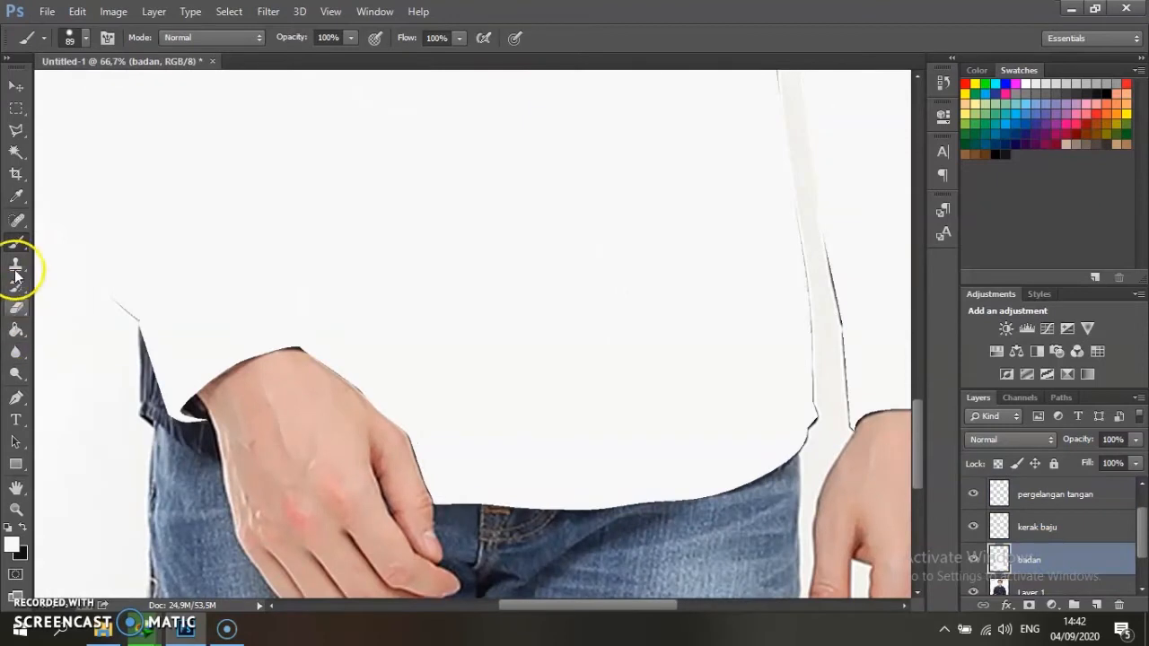
{"action": "left_click", "coordinate": [15, 397]}
{"action": "left_click", "coordinate": [138, 315]}
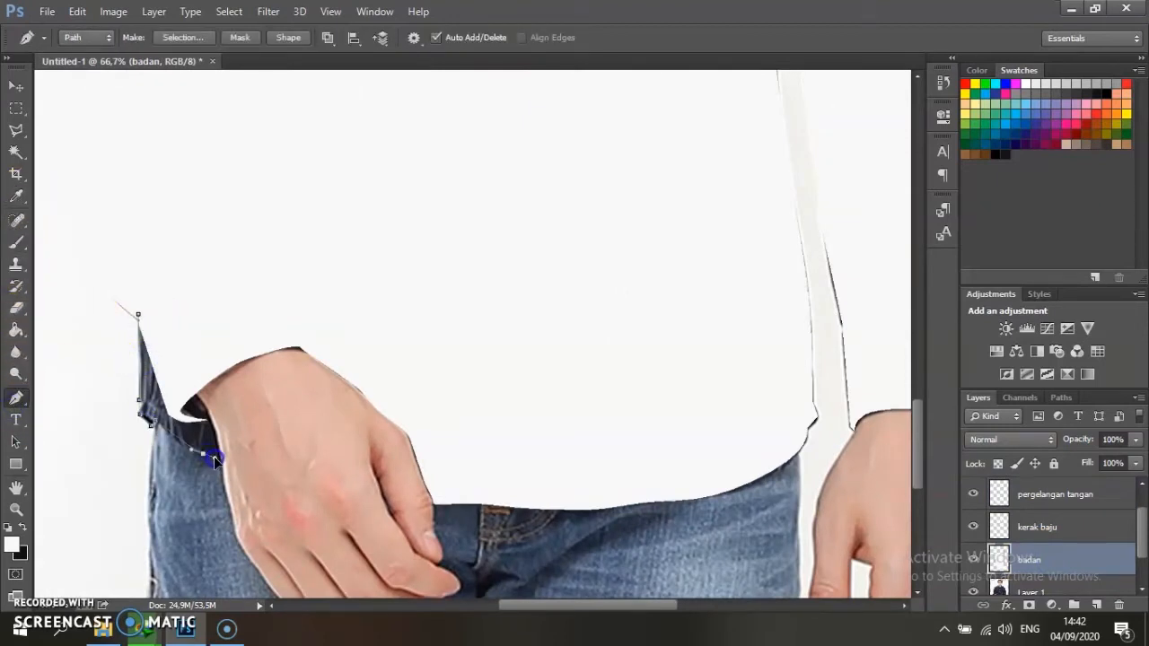
{"action": "left_click", "coordinate": [137, 315]}
{"action": "right_click", "coordinate": [215, 287]}
{"action": "left_click", "coordinate": [300, 281]}
{"action": "left_click", "coordinate": [659, 180]}
Step: Paint the selected shirt piece beside the left cuff white and fit the whole image in view
{"action": "left_click", "coordinate": [17, 243]}
{"action": "mouse_move", "coordinate": [148, 341]}
{"action": "left_mouse_down"}
{"action": "mouse_move", "coordinate": [154, 417]}
{"action": "mouse_move", "coordinate": [138, 462]}
{"action": "left_mouse_up"}
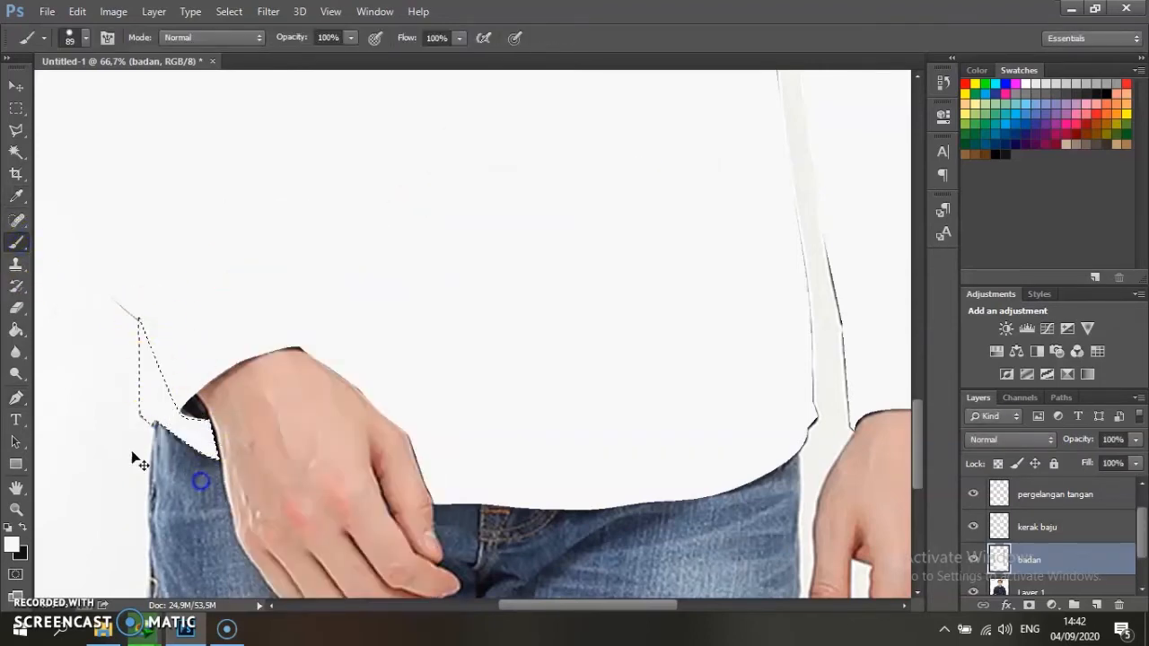
{"action": "double_click", "coordinate": [16, 487]}
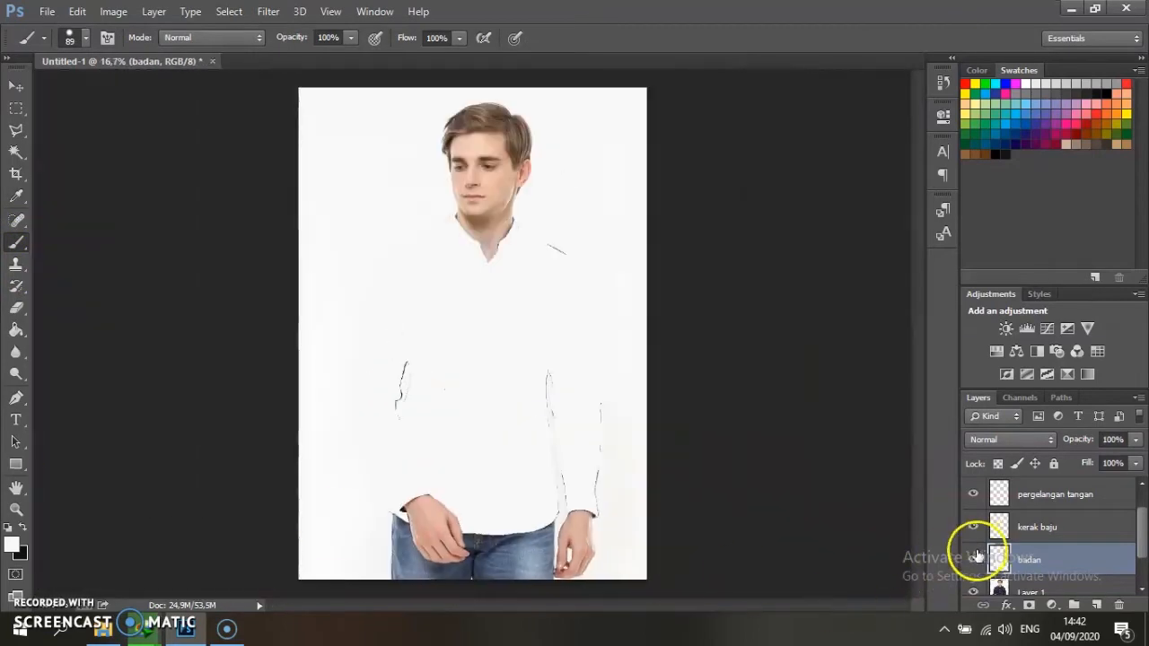
Step: Hide the "badan", "kerak baju", "pergelangan tangan" and "tangan" layers
{"action": "left_click_drag", "start_coordinate": [973, 557], "coordinate": [973, 516]}
{"action": "scroll", "coordinate": [974, 501], "scroll_direction": "up", "scroll_amount": 1}
{"action": "left_click", "coordinate": [972, 485]}
Step: Add a new layer above "tangan" and name it "bayangan"
{"action": "left_click", "coordinate": [1096, 604]}
{"action": "left_click_drag", "start_coordinate": [1103, 561], "coordinate": [1027, 485]}
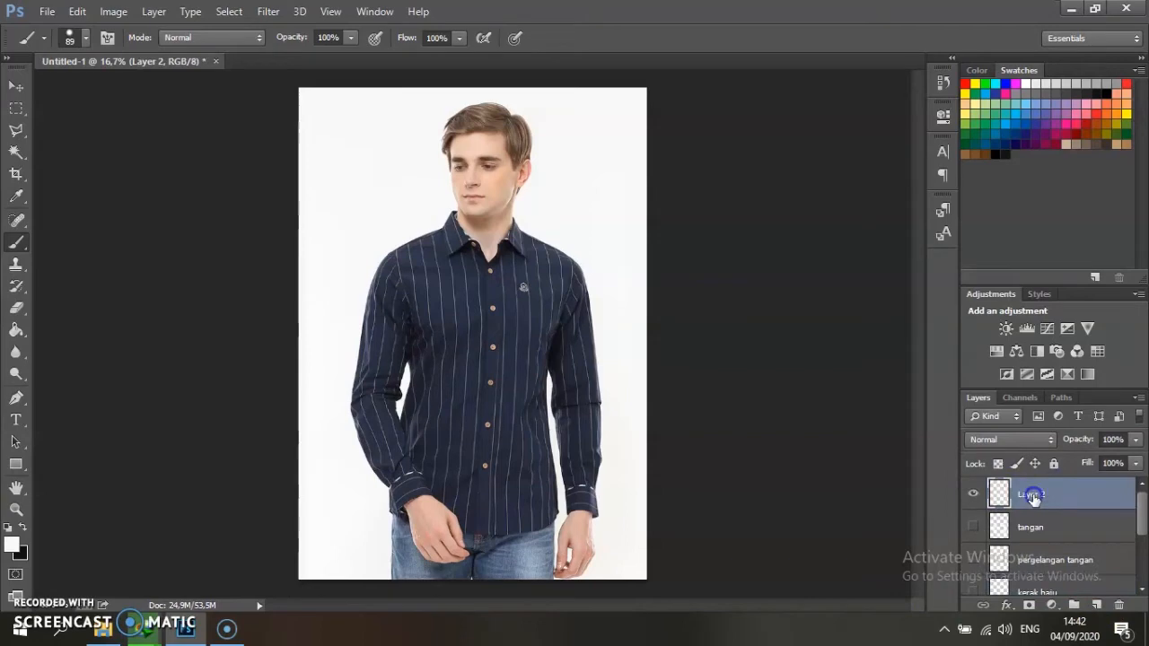
{"action": "key", "text": "Return"}
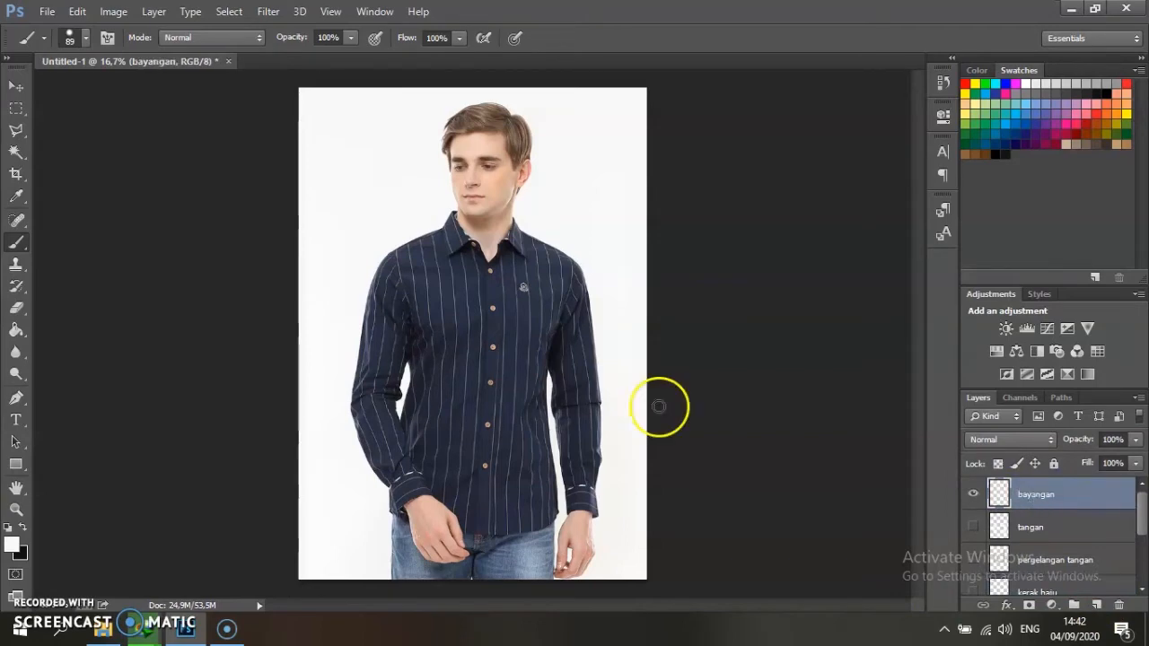
{"action": "scroll", "coordinate": [467, 341], "scroll_direction": "up", "scroll_amount": 3}
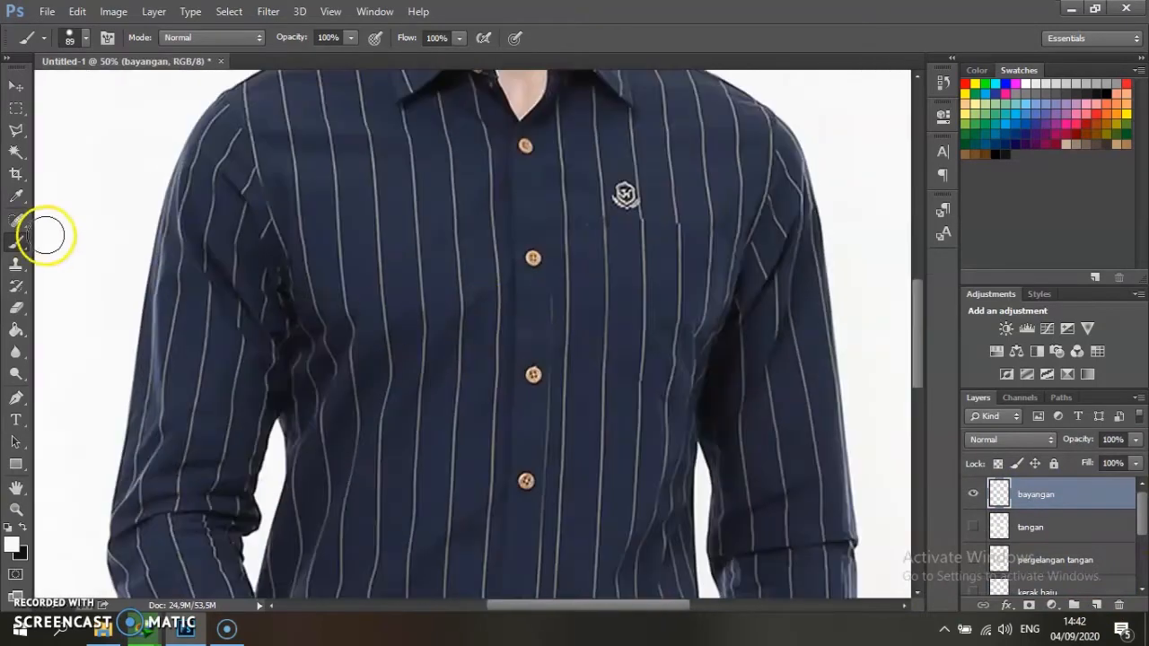
Step: On the "bayangan" layer, trace the jagged fold shadows around the left armpit with a closed Pen path
{"action": "left_click", "coordinate": [15, 397]}
{"action": "scroll", "coordinate": [243, 249], "scroll_direction": "up", "scroll_amount": 1}
{"action": "left_click", "coordinate": [216, 217]}
{"action": "left_click_drag", "start_coordinate": [240, 244], "coordinate": [253, 260]}
{"action": "left_click_drag", "start_coordinate": [267, 313], "coordinate": [273, 343]}
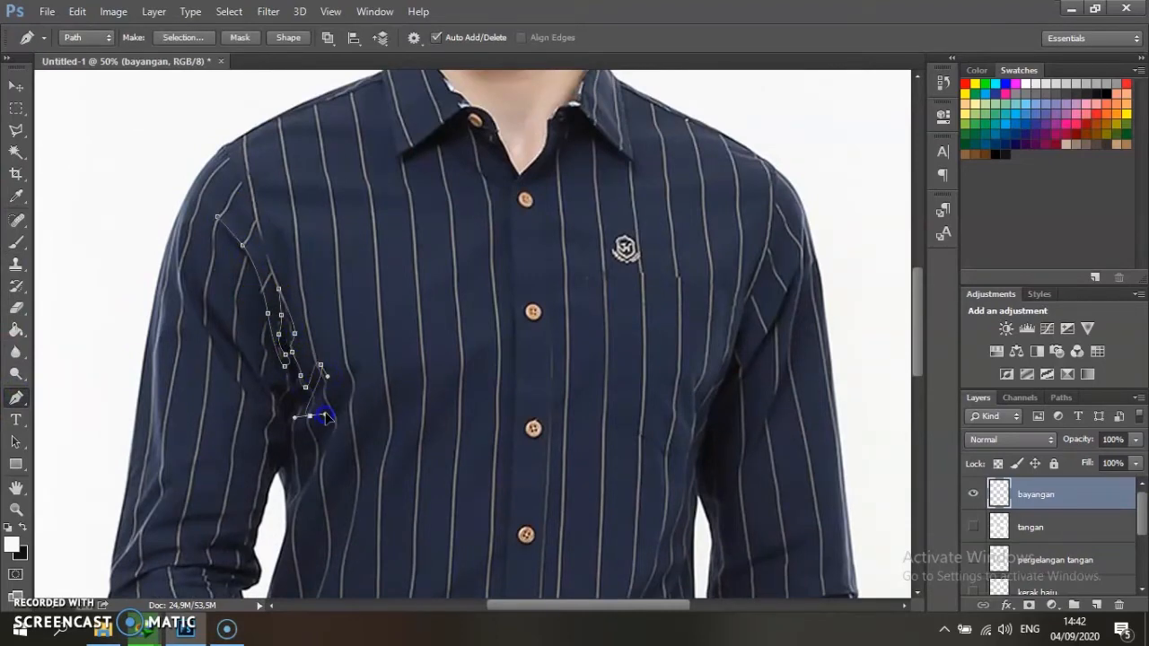
{"action": "left_click", "coordinate": [302, 495]}
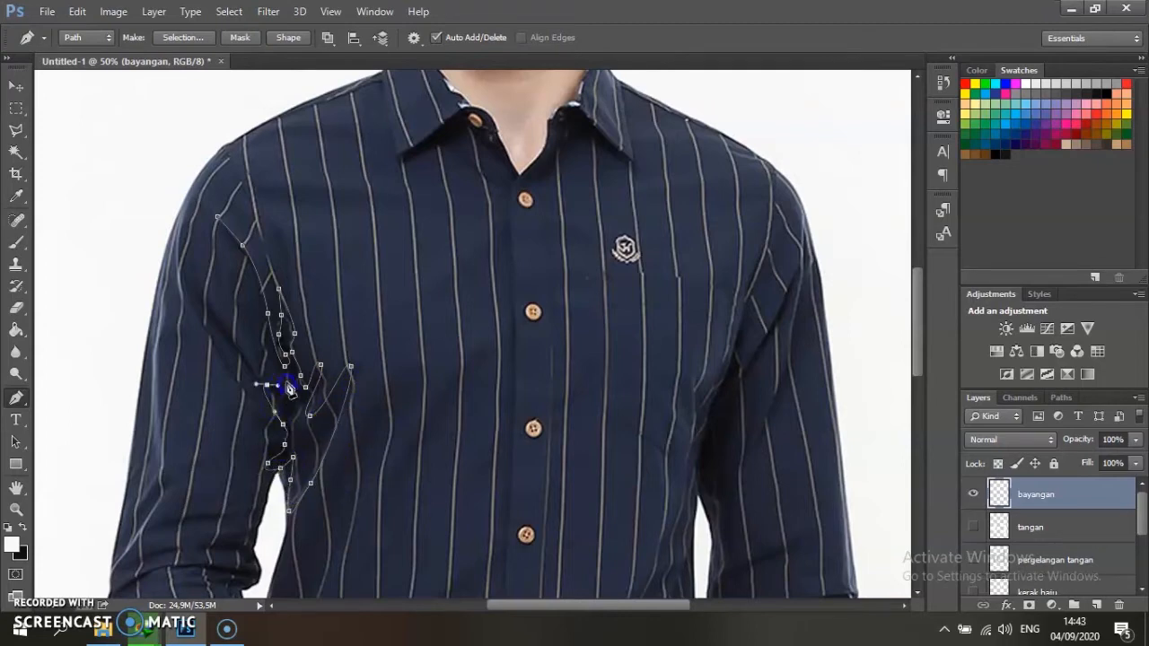
Step: Convert the left armpit path to a selection, paint it dark grey and deselect
{"action": "right_click", "coordinate": [371, 249]}
{"action": "left_click", "coordinate": [404, 267]}
{"action": "left_click", "coordinate": [678, 186]}
{"action": "left_click", "coordinate": [1086, 93]}
{"action": "left_click", "coordinate": [15, 243]}
{"action": "mouse_move", "coordinate": [263, 249]}
{"action": "left_mouse_down"}
{"action": "mouse_move", "coordinate": [252, 333]}
{"action": "mouse_move", "coordinate": [266, 312]}
{"action": "mouse_move", "coordinate": [300, 494]}
{"action": "mouse_move", "coordinate": [278, 492]}
{"action": "mouse_move", "coordinate": [367, 364]}
{"action": "mouse_move", "coordinate": [229, 481]}
{"action": "left_mouse_up"}
{"action": "key", "text": "ctrl+d"}
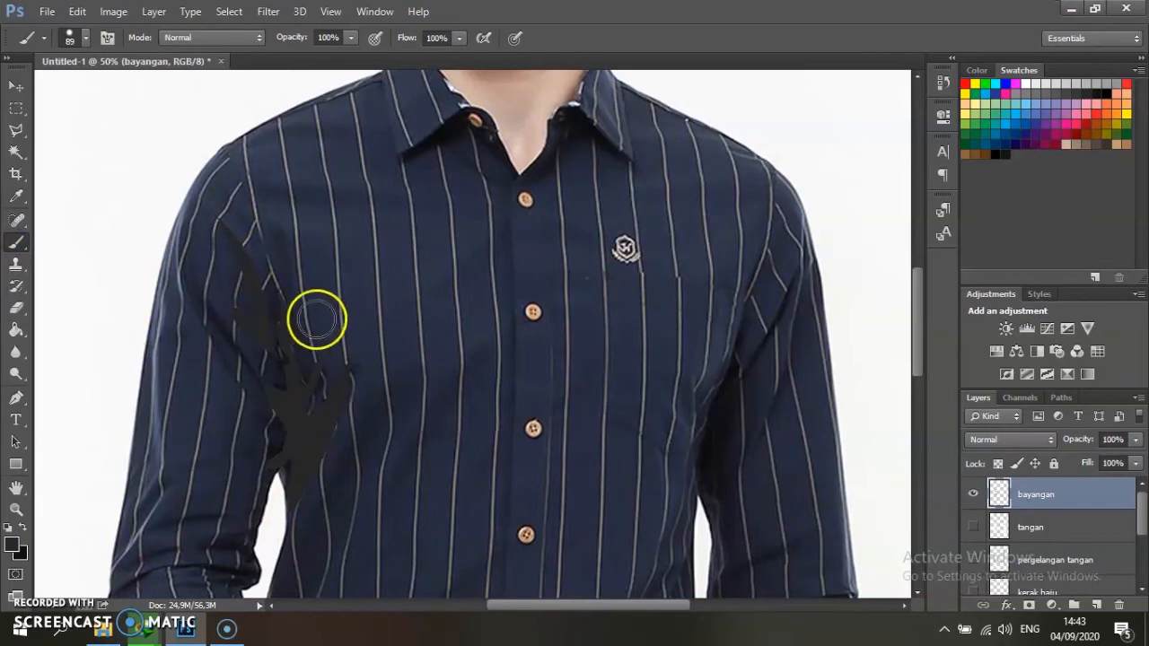
Step: Outline the narrow diagonal fold on the upper left sleeve, convert it to a selection and paint it dark grey
{"action": "left_click", "coordinate": [15, 397]}
{"action": "left_click", "coordinate": [188, 253]}
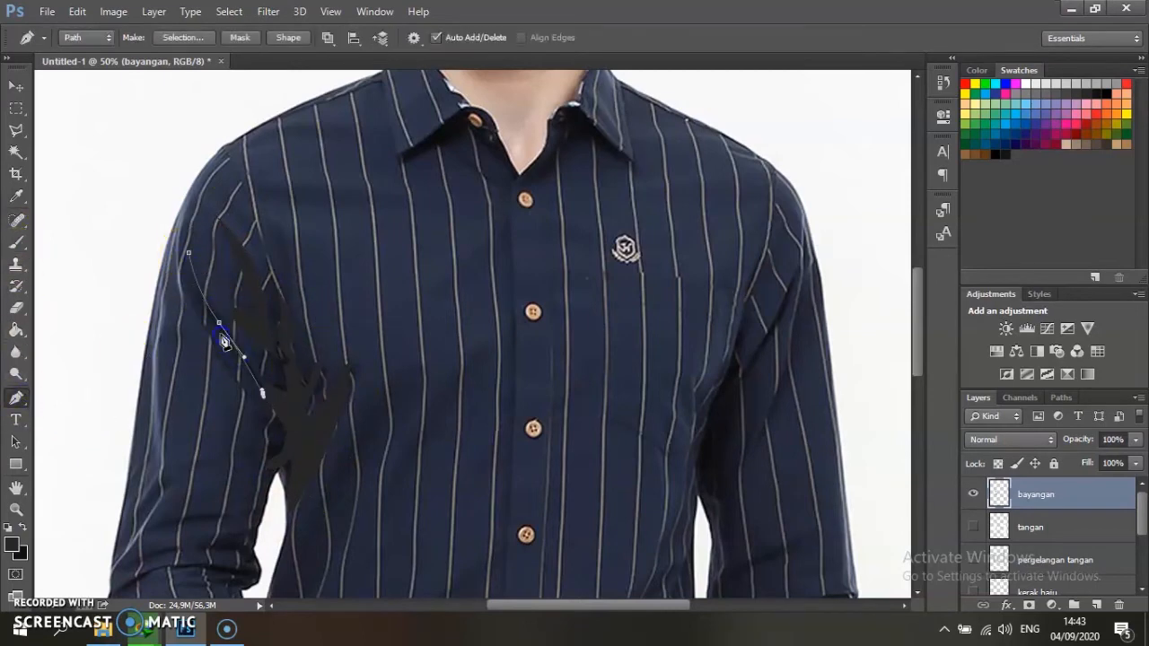
{"action": "right_click", "coordinate": [231, 202]}
{"action": "left_click", "coordinate": [284, 275]}
{"action": "left_click", "coordinate": [703, 369]}
{"action": "key", "text": "Return"}
{"action": "left_click", "coordinate": [15, 242]}
{"action": "left_click_drag", "start_coordinate": [205, 261], "coordinate": [264, 411]}
{"action": "key", "text": "ctrl+d"}
Step: Trace the shadow running from the right shoulder seam down past the right armpit with a Pen path
{"action": "left_click", "coordinate": [15, 397]}
{"action": "left_click", "coordinate": [752, 284]}
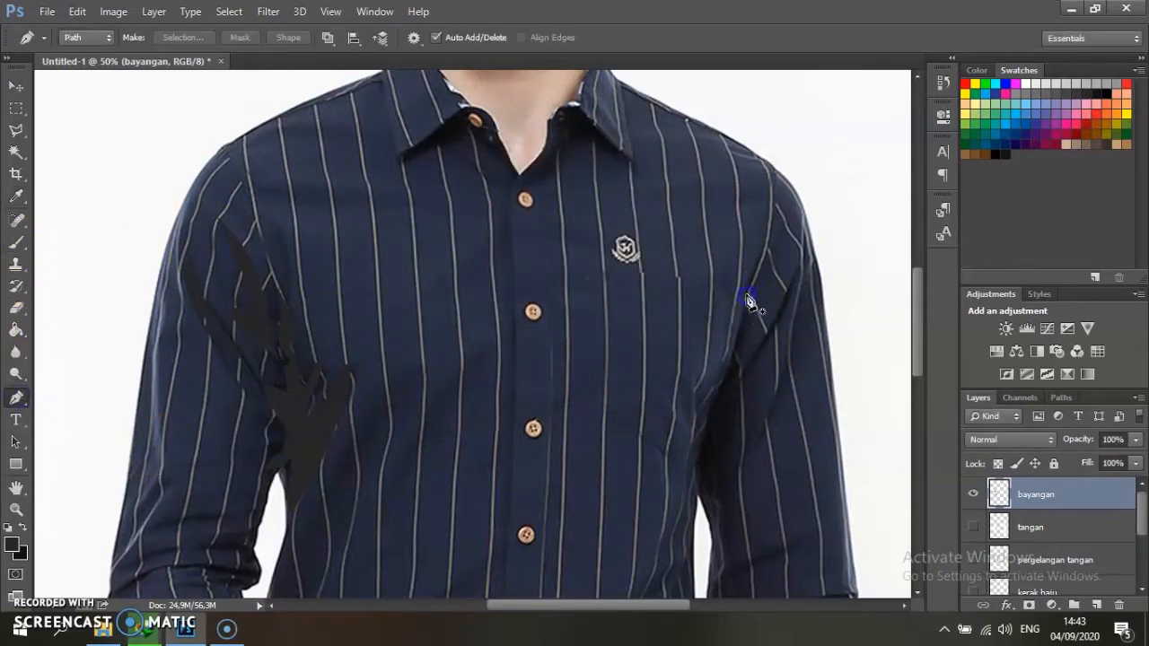
{"action": "left_click", "coordinate": [723, 398]}
{"action": "key", "text": "ctrl+z"}
{"action": "left_click", "coordinate": [744, 298]}
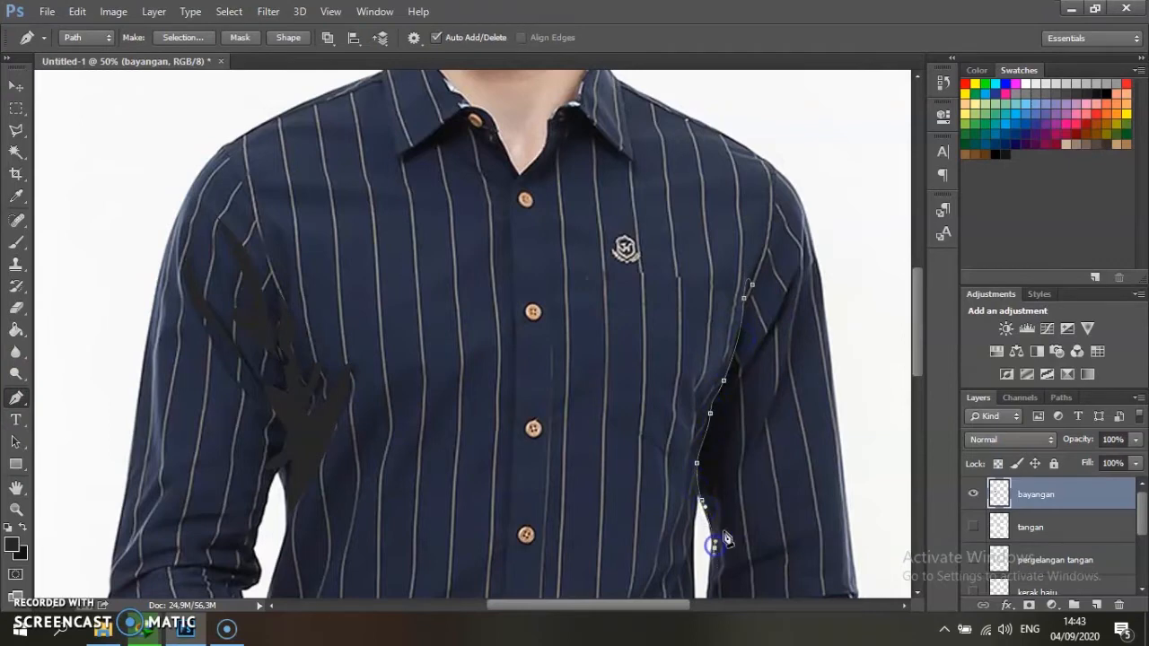
{"action": "left_click", "coordinate": [797, 267]}
{"action": "left_click", "coordinate": [741, 368]}
Step: Convert the right armpit path to a selection, paint it dark grey with a 170 px brush and deselect
{"action": "right_click", "coordinate": [767, 261]}
{"action": "left_click", "coordinate": [826, 280]}
{"action": "left_click", "coordinate": [673, 176]}
{"action": "left_click", "coordinate": [17, 242]}
{"action": "right_click", "coordinate": [804, 269]}
{"action": "left_click", "coordinate": [959, 312]}
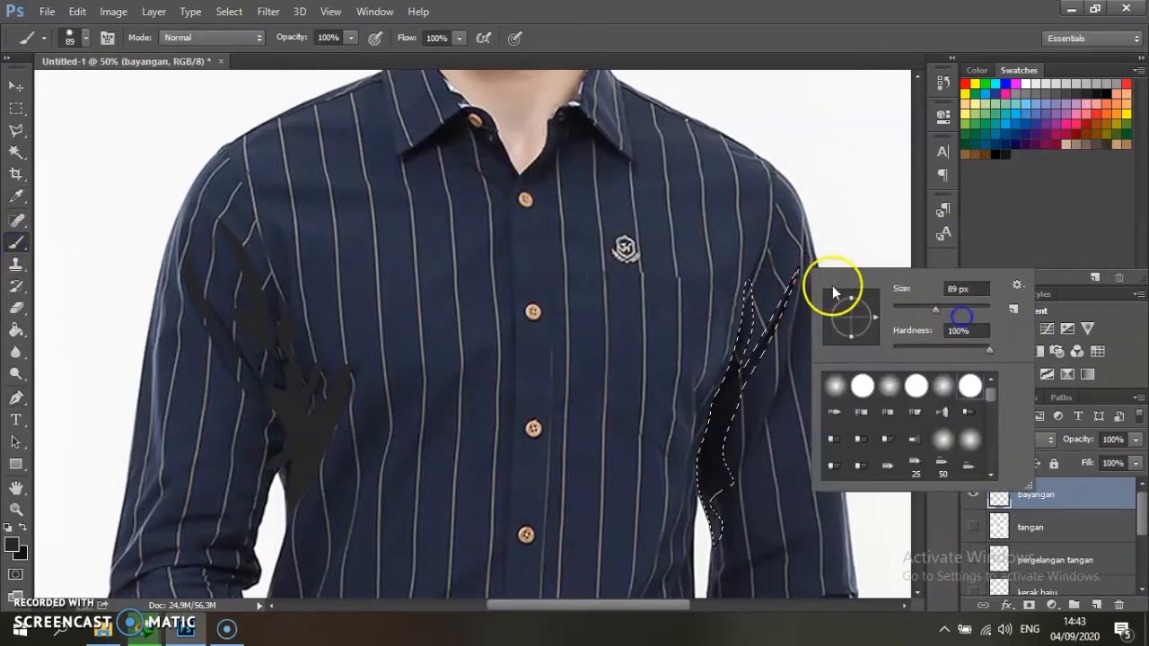
{"action": "mouse_move", "coordinate": [791, 275]}
{"action": "left_mouse_down"}
{"action": "mouse_move", "coordinate": [735, 309]}
{"action": "mouse_move", "coordinate": [713, 551]}
{"action": "left_mouse_up"}
{"action": "key", "text": "ctrl+d"}
Step: Outline the crease across the left elbow with a Pen path, convert it to a selection, paint it dark grey and deselect
{"action": "scroll", "coordinate": [259, 572], "scroll_direction": "down", "scroll_amount": 4}
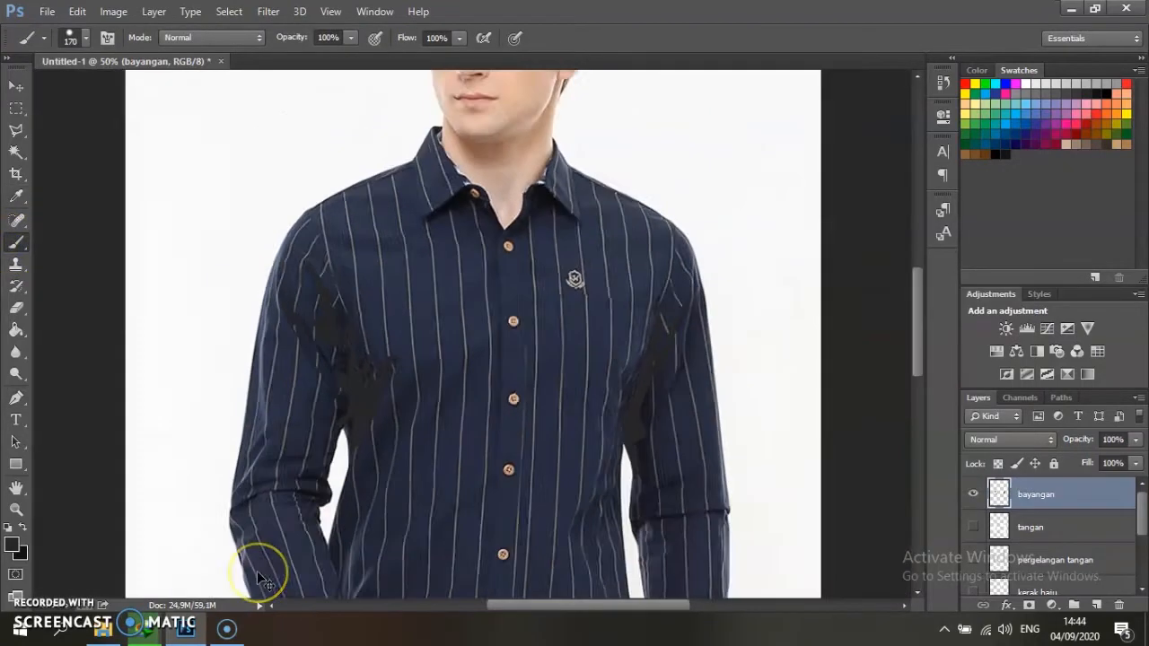
{"action": "scroll", "coordinate": [259, 572], "scroll_direction": "up", "scroll_amount": 4}
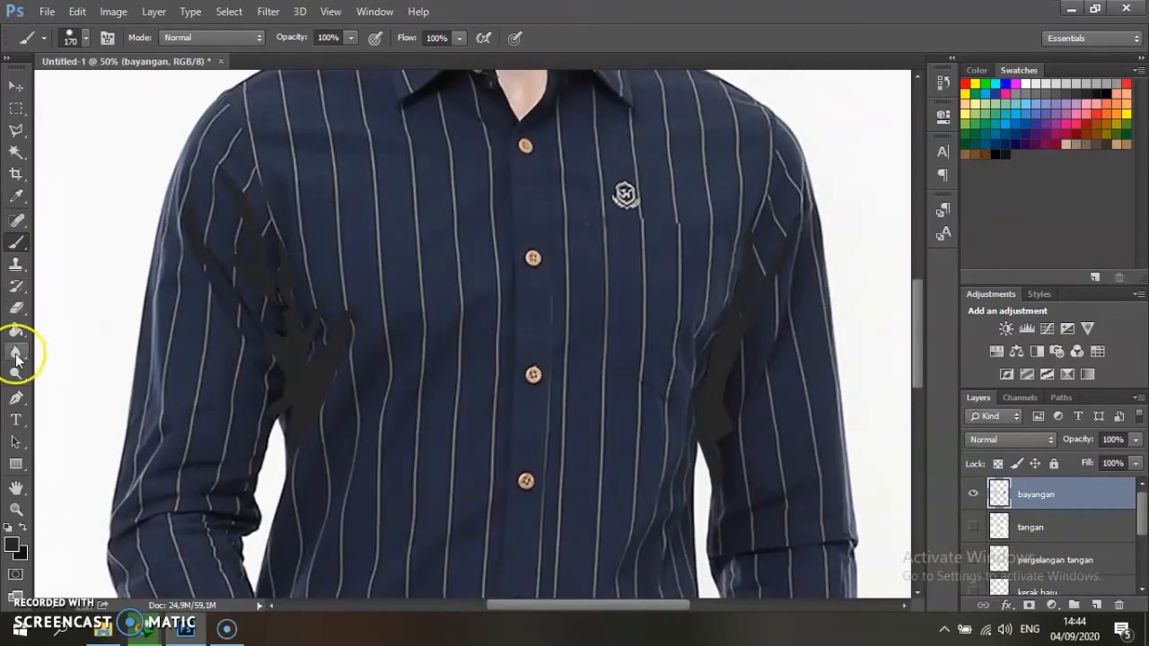
{"action": "left_click", "coordinate": [16, 397]}
{"action": "scroll", "coordinate": [335, 403], "scroll_direction": "down", "scroll_amount": 3}
{"action": "left_click_drag", "start_coordinate": [113, 396], "coordinate": [119, 390]}
{"action": "left_click", "coordinate": [171, 363]}
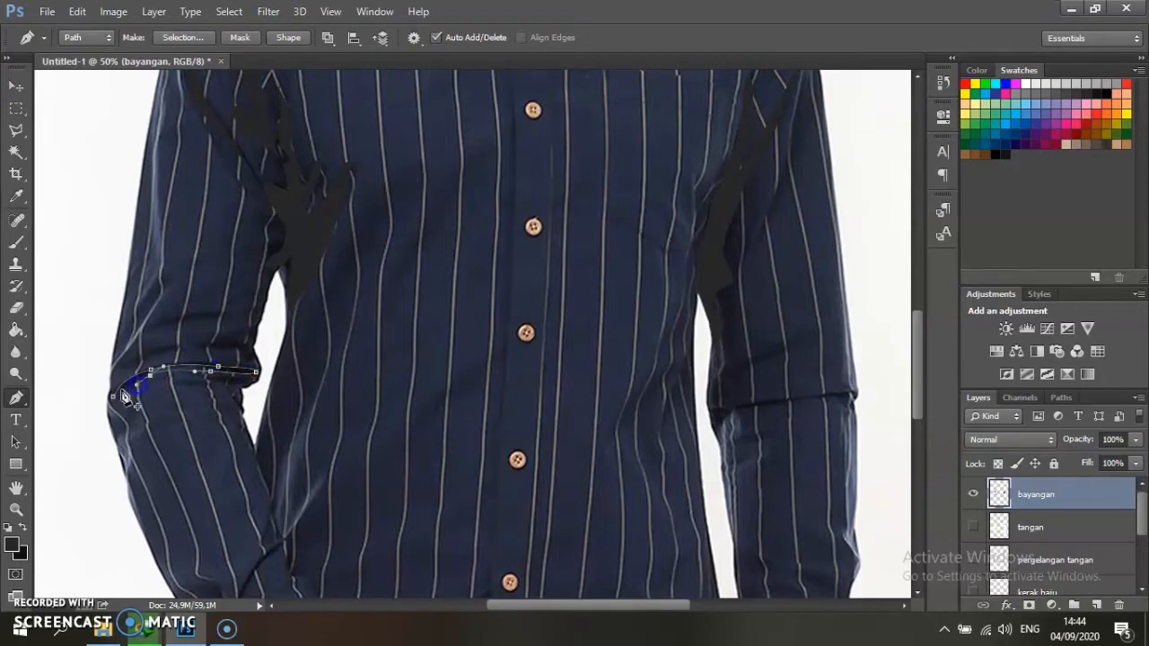
{"action": "right_click", "coordinate": [203, 291]}
{"action": "left_click", "coordinate": [269, 281]}
{"action": "key", "text": "Return"}
{"action": "key", "text": "b"}
{"action": "key", "text": "ctrl+d"}
Step: Set the brush size to 6 px and paint thin dark grey crease strokes on the left sleeve above the elbow
{"action": "right_click", "coordinate": [332, 316]}
{"action": "left_click", "coordinate": [420, 353]}
{"action": "left_click", "coordinate": [147, 357]}
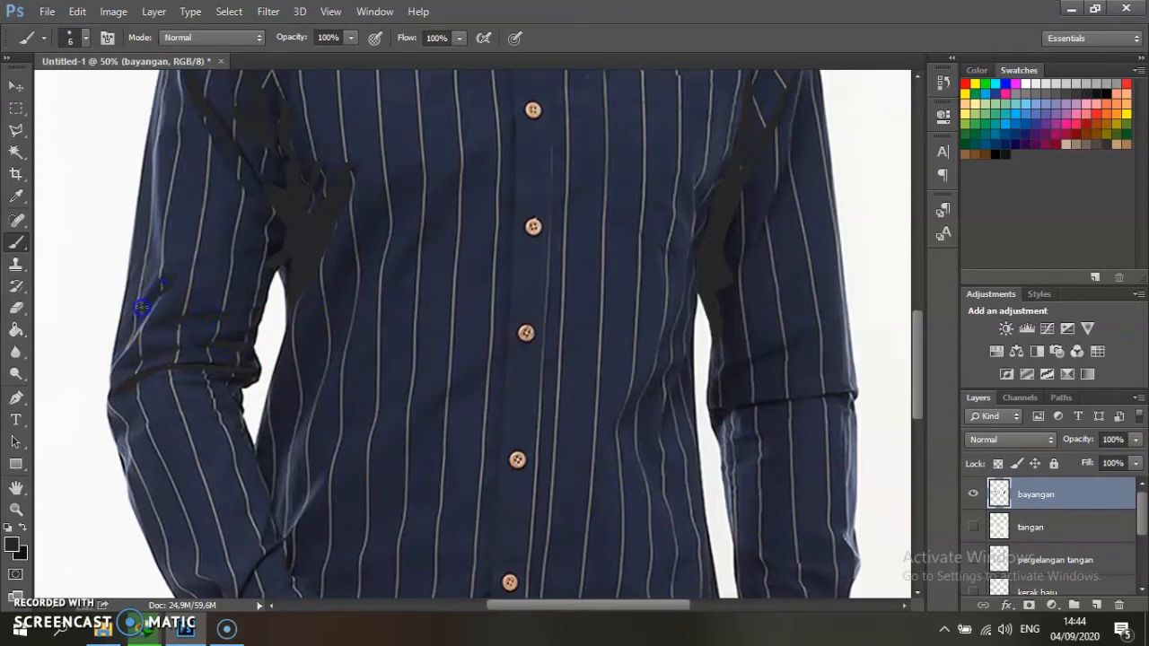
Step: Set the brush size to 19 px and paint diagonal dark grey fold strokes on the left half of the shirt front
{"action": "scroll", "coordinate": [157, 293], "scroll_direction": "up", "scroll_amount": 3}
{"action": "right_click", "coordinate": [454, 311]}
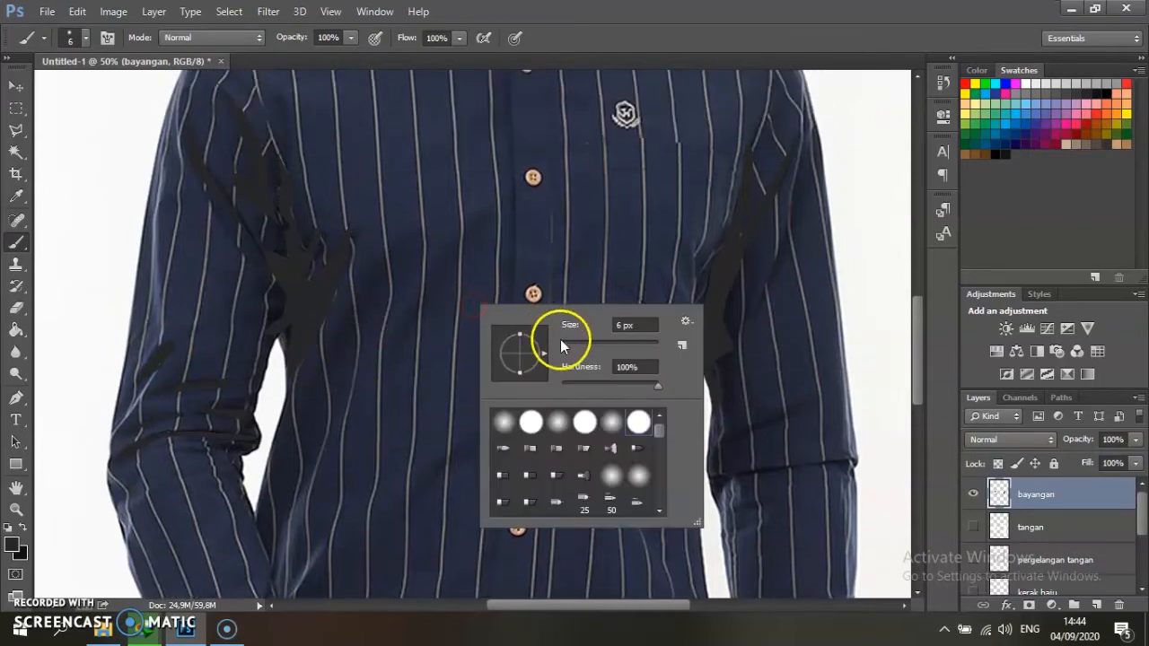
{"action": "left_click_drag", "start_coordinate": [481, 217], "coordinate": [396, 332]}
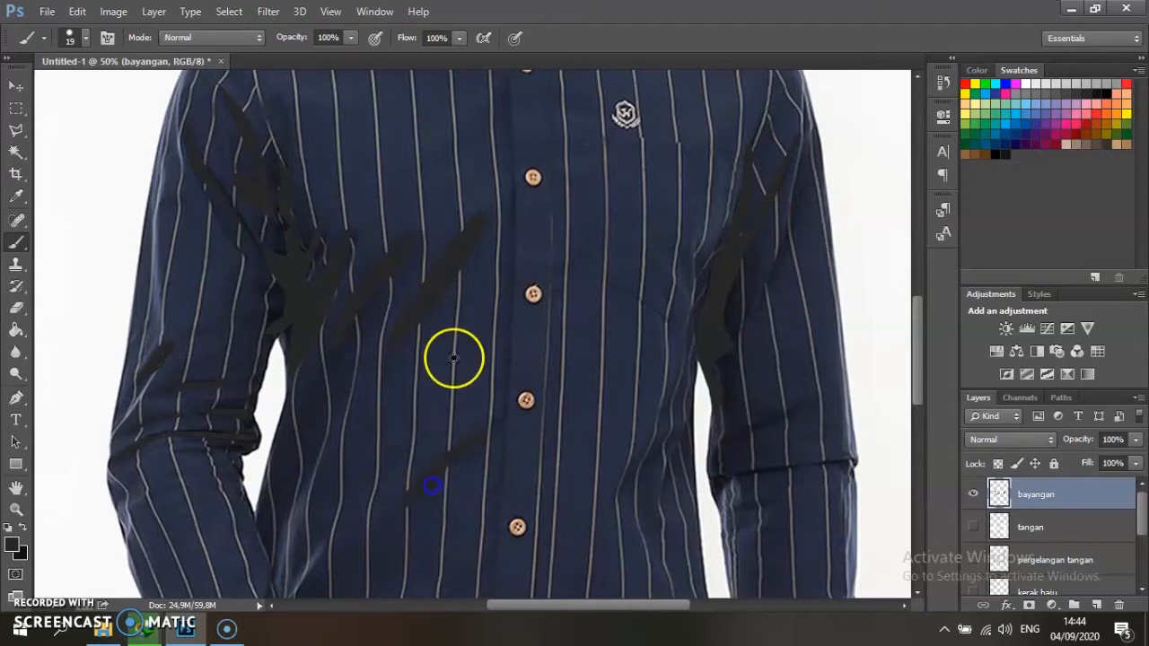
{"action": "scroll", "coordinate": [454, 323], "scroll_direction": "up", "scroll_amount": 6}
Step: Paint dark grey fold strokes along the right sleeve and elbow, plus a short one beside the lowest shirt button
{"action": "scroll", "coordinate": [563, 275], "scroll_direction": "down", "scroll_amount": 7}
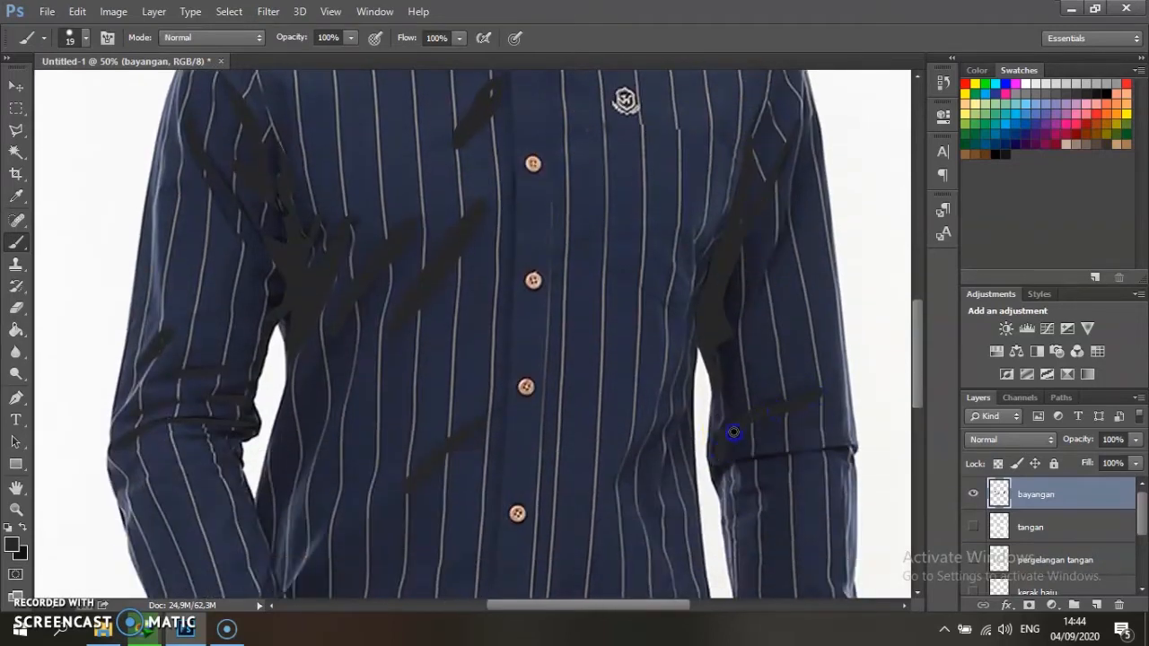
{"action": "left_click_drag", "start_coordinate": [769, 339], "coordinate": [789, 224]}
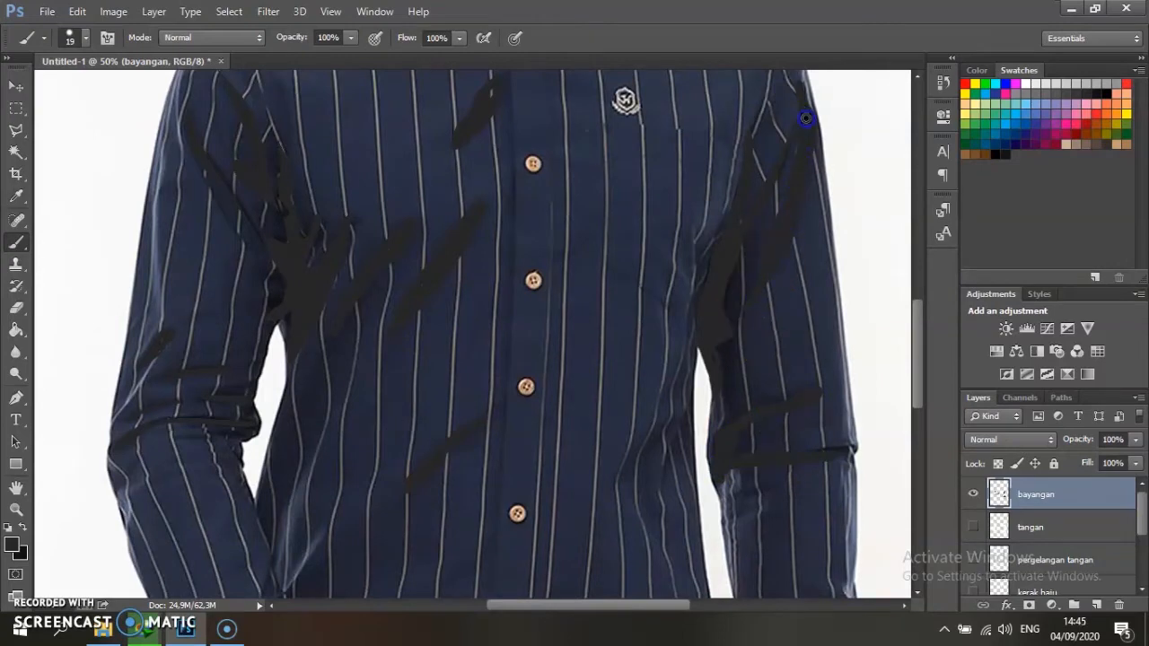
{"action": "scroll", "coordinate": [744, 277], "scroll_direction": "down", "scroll_amount": 13}
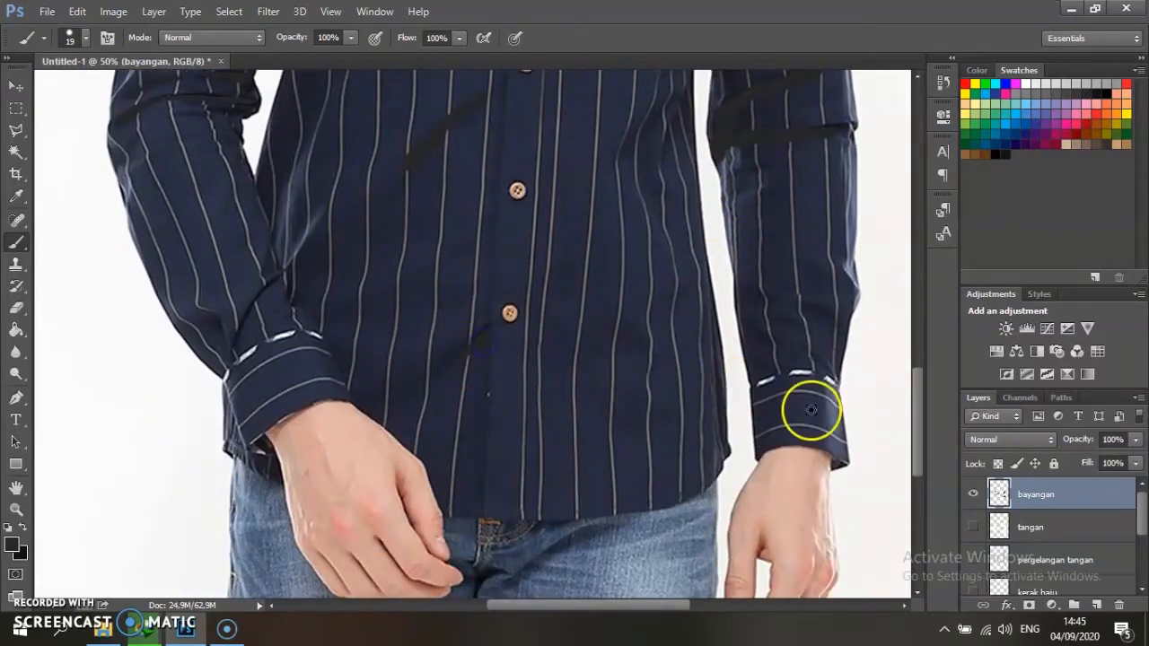
Step: Load the painted shapes of the "bayangan" layer as a selection and smudge the chest folds with the Smudge tool
{"action": "double_click", "coordinate": [987, 489]}
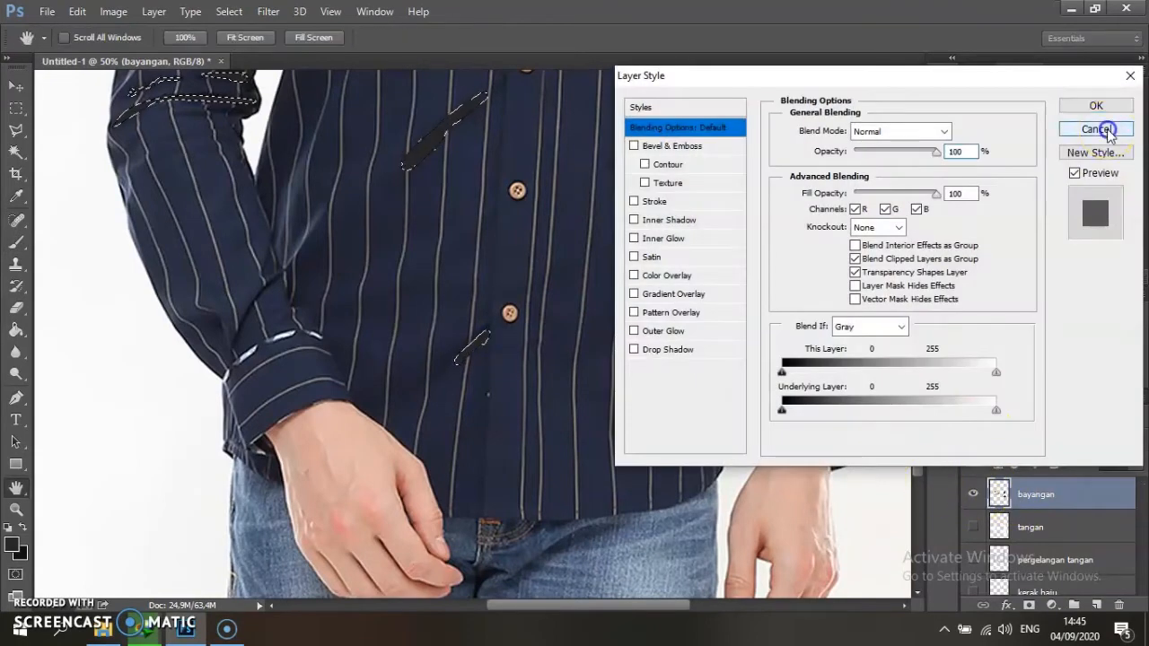
{"action": "left_click", "coordinate": [1095, 129]}
{"action": "scroll", "coordinate": [488, 290], "scroll_direction": "up", "scroll_amount": 12}
{"action": "right_click", "coordinate": [17, 352]}
{"action": "left_click", "coordinate": [72, 380]}
{"action": "left_click_drag", "start_coordinate": [463, 199], "coordinate": [398, 296]}
{"action": "mouse_move", "coordinate": [479, 91]}
{"action": "left_mouse_down"}
{"action": "mouse_move", "coordinate": [476, 120]}
{"action": "mouse_move", "coordinate": [486, 117]}
{"action": "left_mouse_up"}
{"action": "scroll", "coordinate": [471, 96], "scroll_direction": "up", "scroll_amount": 3}
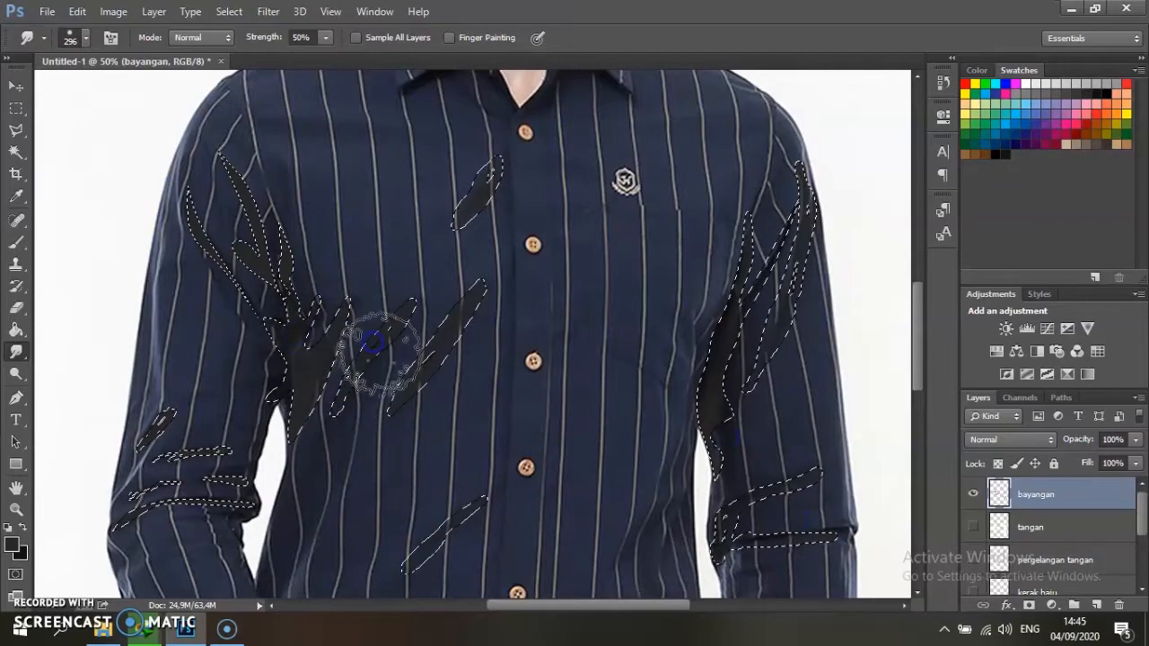
Step: Paint over the selected sleeve and chest shadows in black with a 202 px brush
{"action": "key", "text": "b"}
{"action": "right_click", "coordinate": [227, 364]}
{"action": "left_click", "coordinate": [392, 403]}
{"action": "left_click_drag", "start_coordinate": [307, 342], "coordinate": [305, 242]}
{"action": "mouse_move", "coordinate": [463, 235]}
{"action": "left_mouse_down"}
{"action": "mouse_move", "coordinate": [502, 607]}
{"action": "mouse_move", "coordinate": [804, 361]}
{"action": "left_mouse_up"}
{"action": "scroll", "coordinate": [627, 307], "scroll_direction": "down", "scroll_amount": 3}
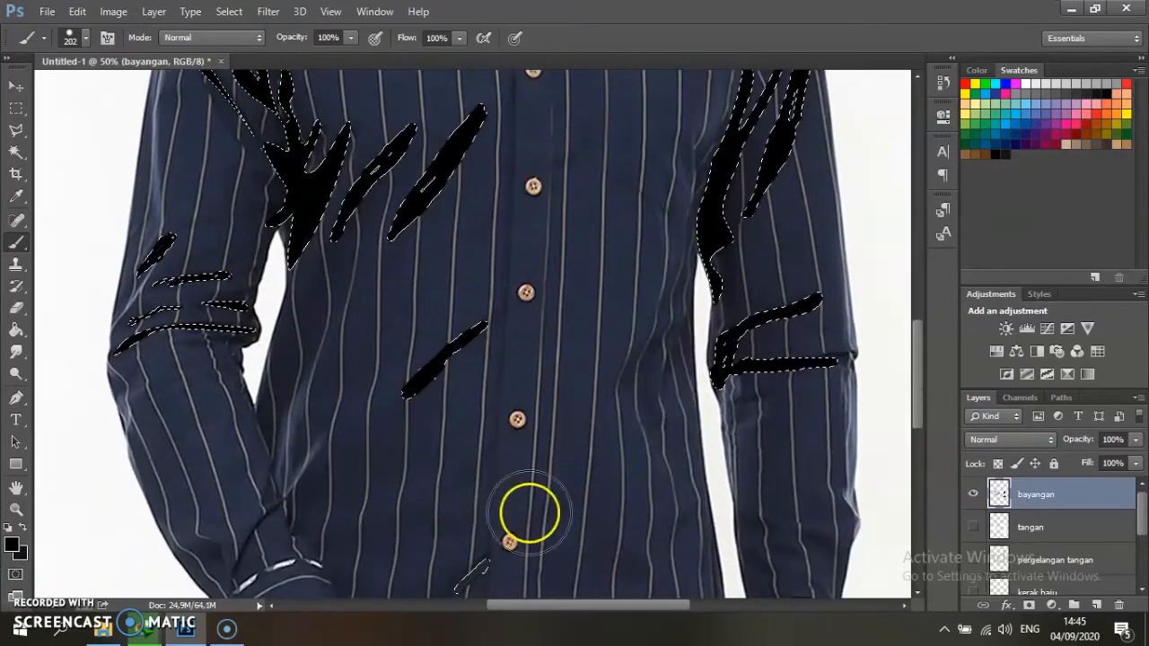
Step: Smudge the black shadows on the left sleeve, left armpit and shirt front to soften them
{"action": "left_click", "coordinate": [16, 351]}
{"action": "left_click", "coordinate": [155, 323]}
{"action": "mouse_move", "coordinate": [158, 334]}
{"action": "left_mouse_down"}
{"action": "mouse_move", "coordinate": [195, 303]}
{"action": "mouse_move", "coordinate": [135, 349]}
{"action": "mouse_move", "coordinate": [220, 329]}
{"action": "mouse_move", "coordinate": [187, 275]}
{"action": "left_mouse_up"}
{"action": "scroll", "coordinate": [206, 256], "scroll_direction": "up", "scroll_amount": 3}
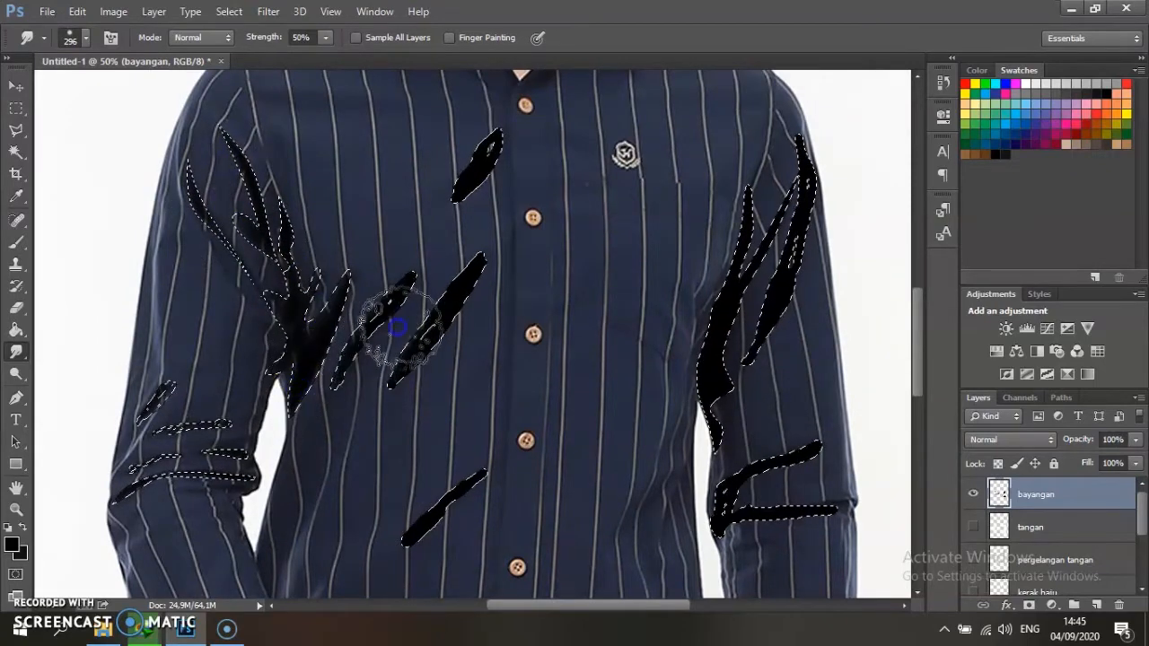
{"action": "left_click_drag", "start_coordinate": [437, 316], "coordinate": [436, 295]}
{"action": "left_click_drag", "start_coordinate": [480, 158], "coordinate": [473, 179]}
{"action": "left_click_drag", "start_coordinate": [447, 532], "coordinate": [458, 514]}
Step: Smudge the black shadows on the right armpit and sleeve, deselect, and bring the whole image into view
{"action": "left_click_drag", "start_coordinate": [722, 411], "coordinate": [733, 353]}
{"action": "mouse_move", "coordinate": [739, 248]}
{"action": "left_mouse_down"}
{"action": "mouse_move", "coordinate": [710, 400]}
{"action": "mouse_move", "coordinate": [790, 281]}
{"action": "left_mouse_up"}
{"action": "mouse_move", "coordinate": [777, 182]}
{"action": "left_mouse_down"}
{"action": "mouse_move", "coordinate": [793, 256]}
{"action": "mouse_move", "coordinate": [764, 310]}
{"action": "mouse_move", "coordinate": [776, 151]}
{"action": "mouse_move", "coordinate": [774, 236]}
{"action": "left_mouse_up"}
{"action": "mouse_move", "coordinate": [769, 477]}
{"action": "left_mouse_down"}
{"action": "mouse_move", "coordinate": [821, 478]}
{"action": "mouse_move", "coordinate": [734, 519]}
{"action": "mouse_move", "coordinate": [799, 467]}
{"action": "left_mouse_up"}
{"action": "left_click_drag", "start_coordinate": [748, 510], "coordinate": [820, 512]}
{"action": "key", "text": "ctrl+d"}
{"action": "key", "text": "ctrl+minus"}
{"action": "key", "text": "ctrl+minus"}
{"action": "key", "text": "ctrl+minus"}
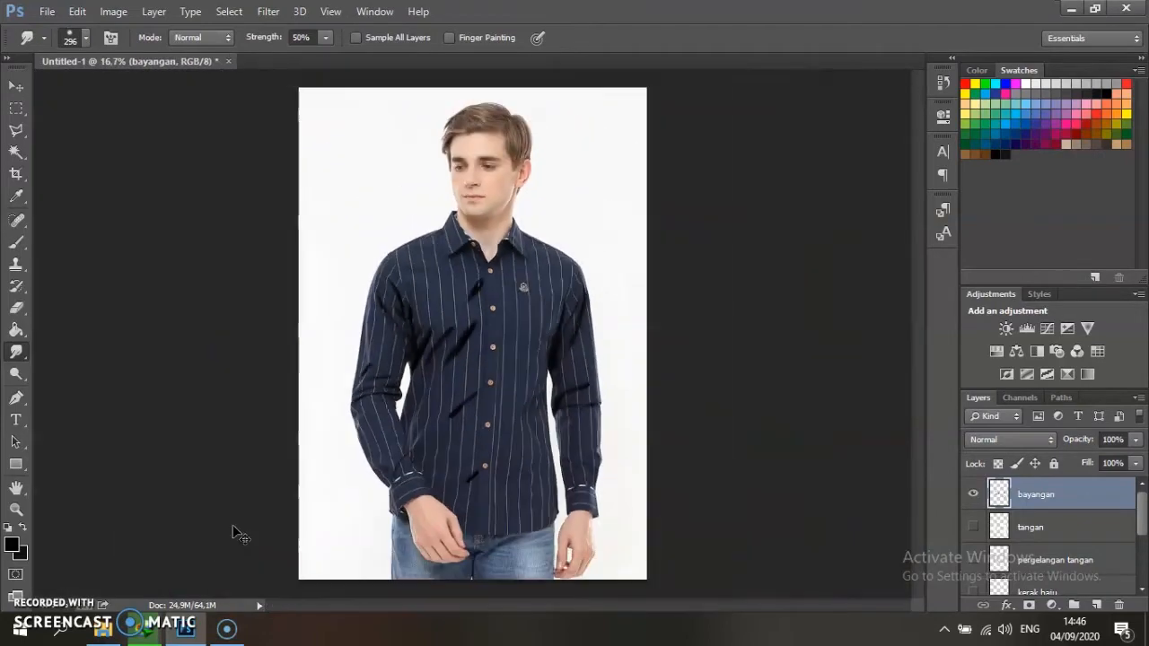
Step: Outline the shadow under the left collar point with a Pen path, convert it to a selection and paint it black
{"action": "key", "text": "ctrl+plus"}
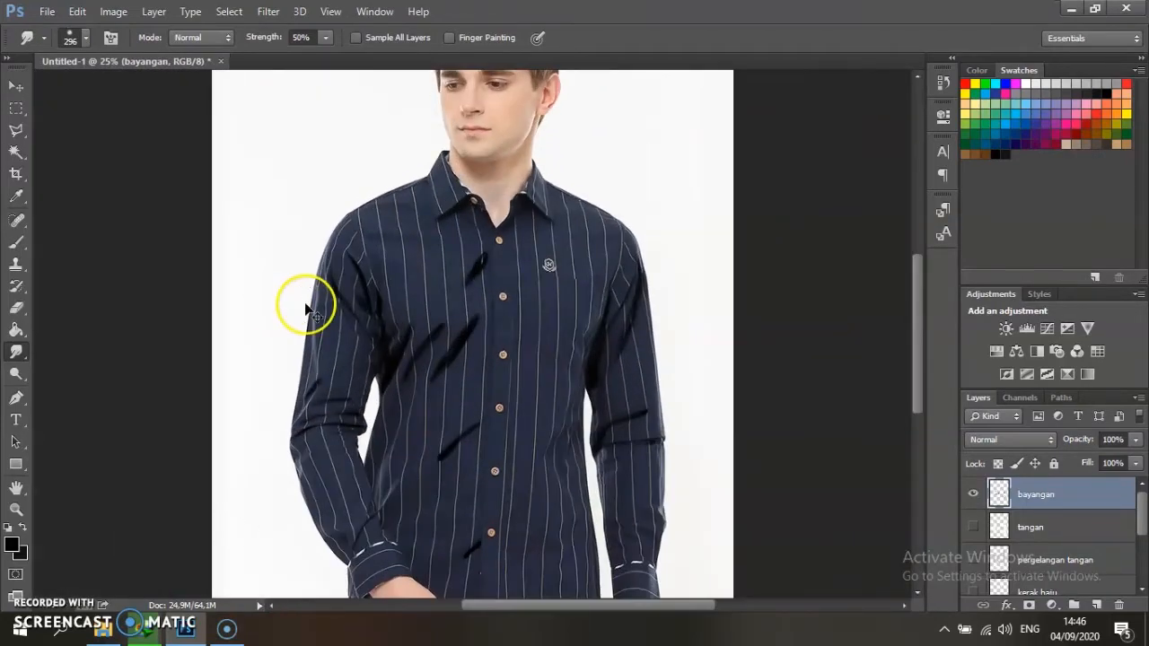
{"action": "key", "text": "ctrl+plus"}
{"action": "key", "text": "ctrl+plus"}
{"action": "scroll", "coordinate": [144, 258], "scroll_direction": "up", "scroll_amount": 3}
{"action": "left_click", "coordinate": [16, 242]}
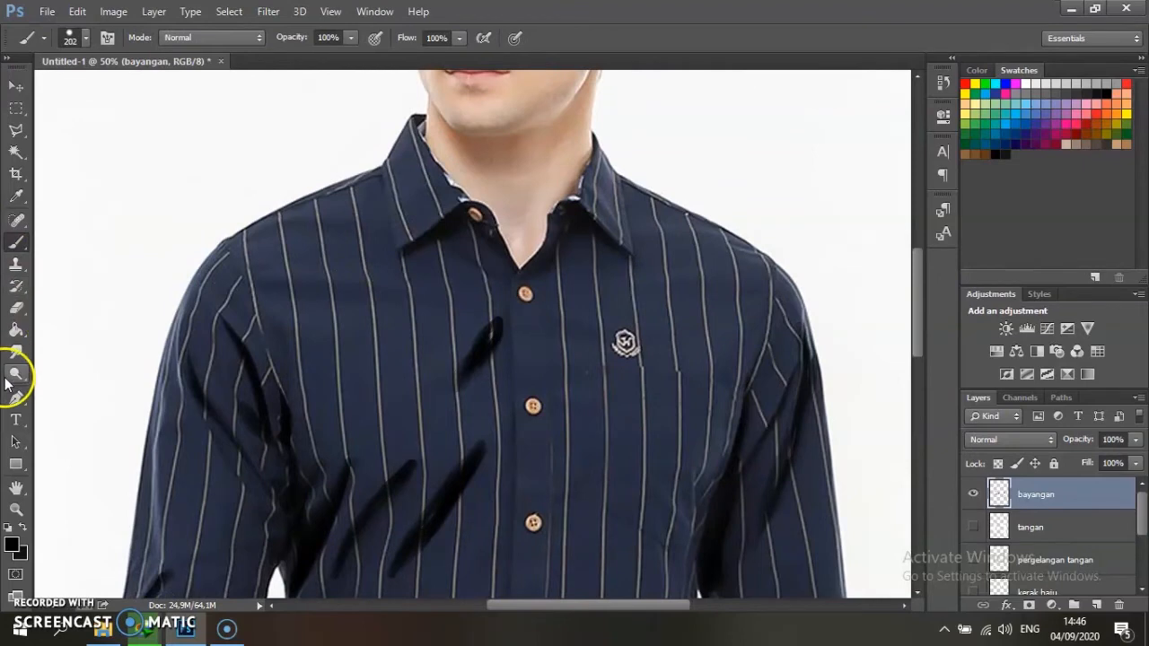
{"action": "left_click", "coordinate": [16, 397]}
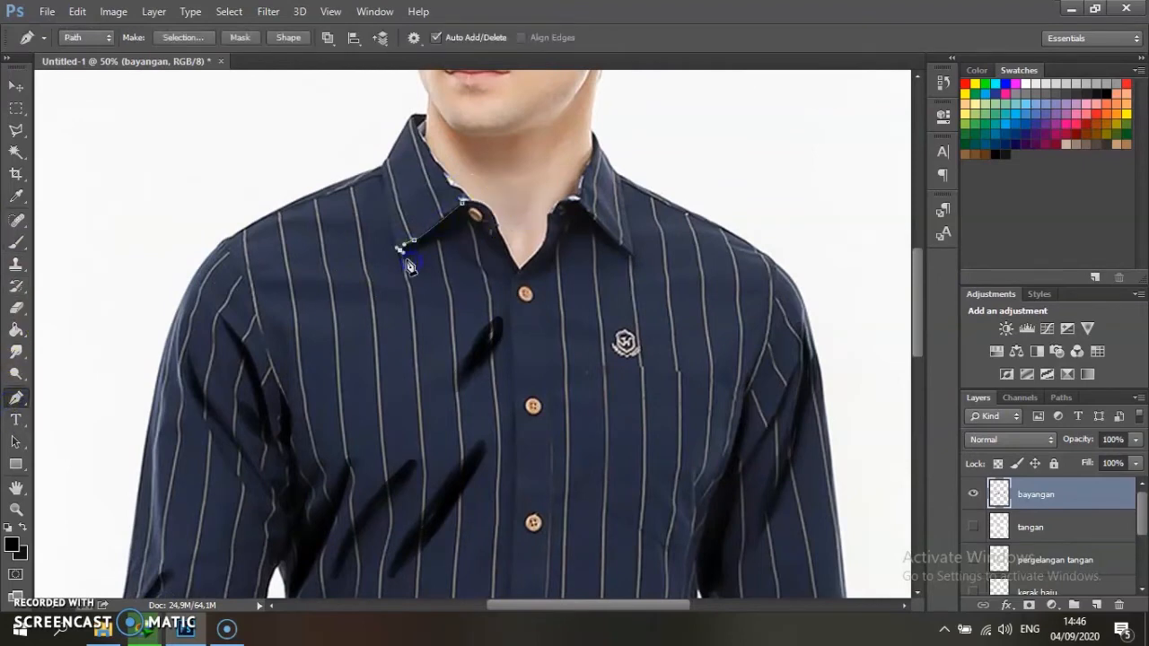
{"action": "right_click", "coordinate": [508, 222]}
{"action": "left_click", "coordinate": [558, 277]}
{"action": "left_click", "coordinate": [672, 177]}
{"action": "left_click", "coordinate": [16, 242]}
{"action": "left_click_drag", "start_coordinate": [423, 243], "coordinate": [490, 228]}
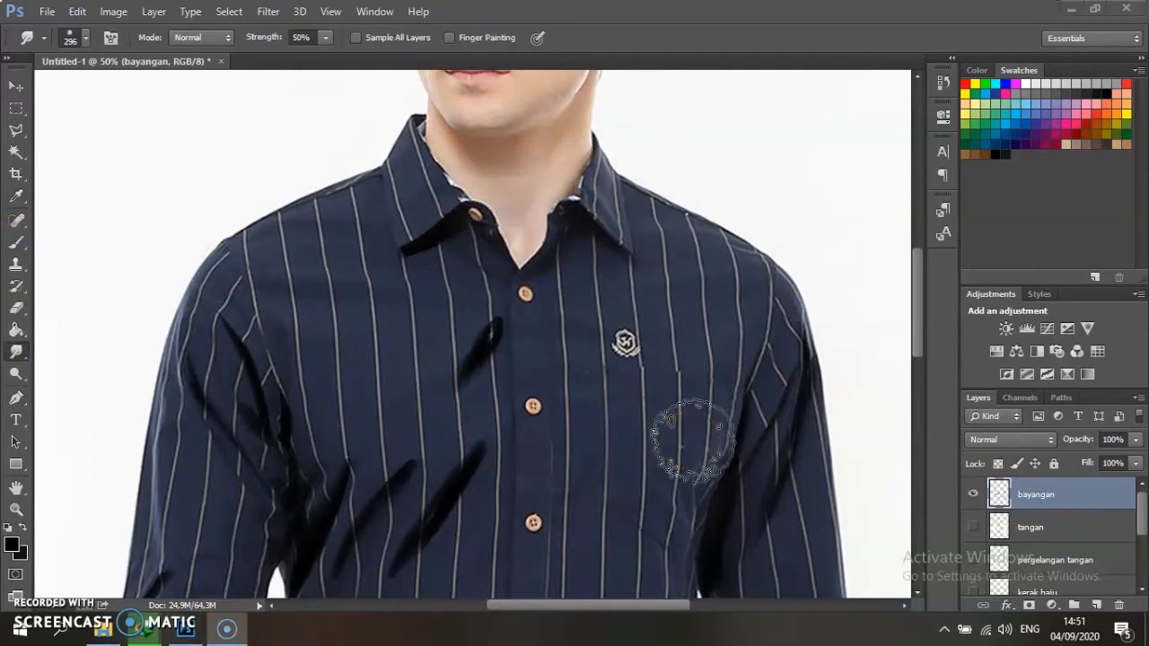
Step: Smudge the chest folds, the left sleeve shadow and the left collar shadow further to blend them
{"action": "scroll", "coordinate": [580, 456], "scroll_direction": "down", "scroll_amount": 4}
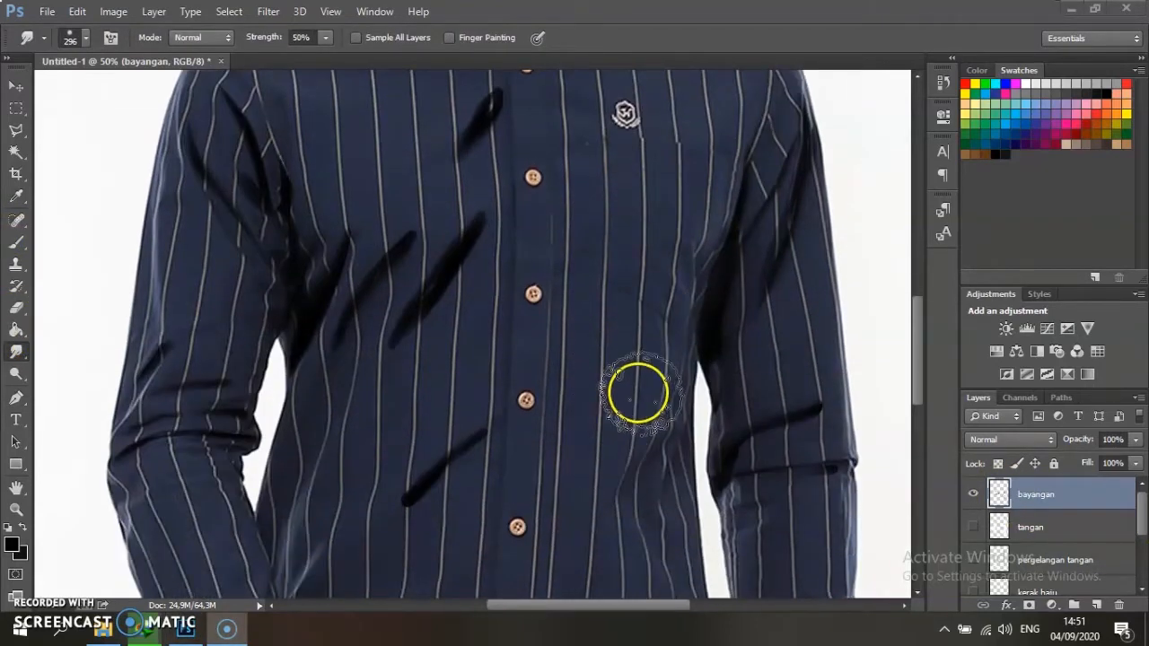
{"action": "left_click_drag", "start_coordinate": [466, 325], "coordinate": [422, 349]}
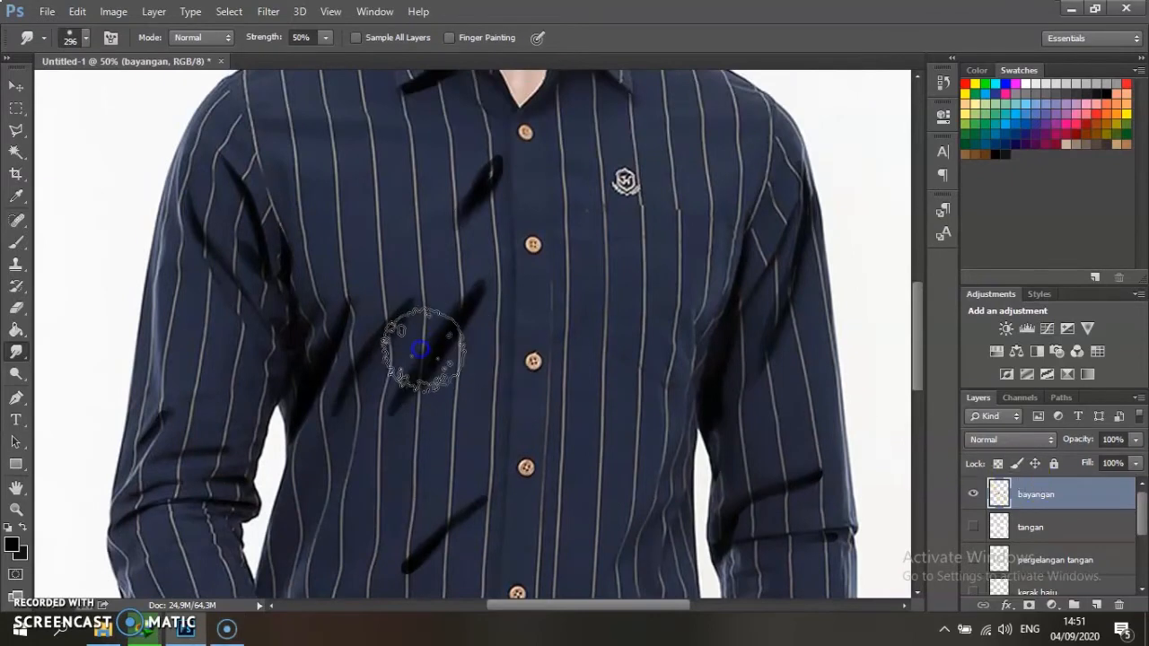
{"action": "scroll", "coordinate": [383, 329], "scroll_direction": "up", "scroll_amount": 3}
{"action": "left_click", "coordinate": [476, 263]}
{"action": "scroll", "coordinate": [274, 372], "scroll_direction": "up", "scroll_amount": 2}
{"action": "left_click", "coordinate": [247, 341]}
{"action": "scroll", "coordinate": [315, 326], "scroll_direction": "up", "scroll_amount": 2}
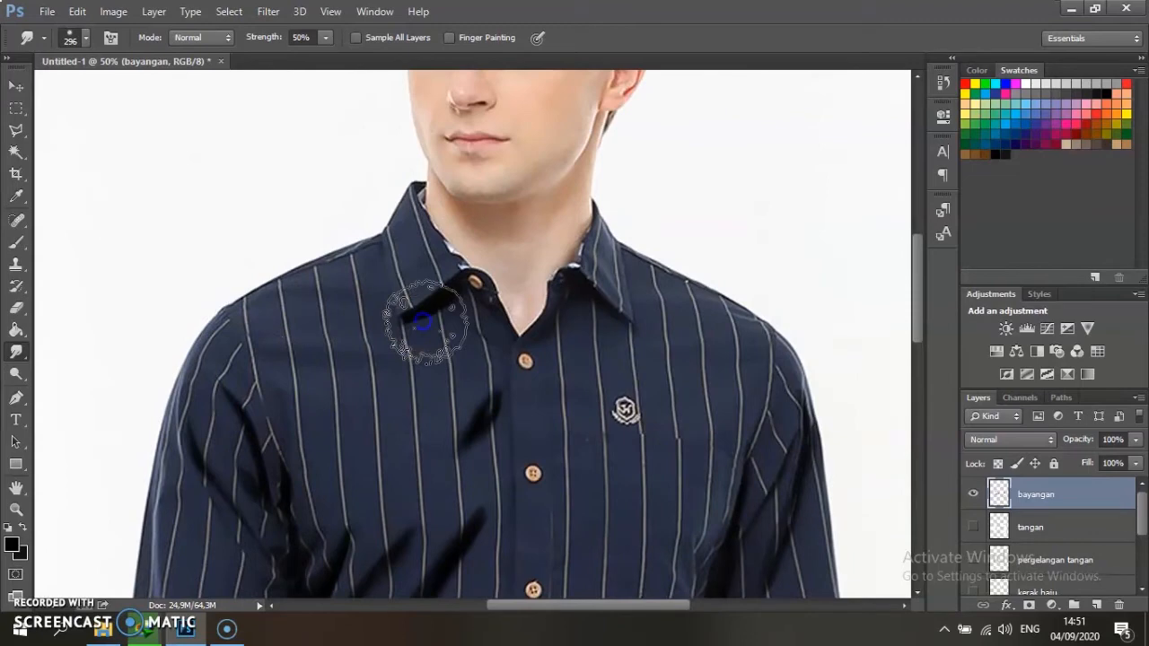
Step: Trace the shadow beneath the right collar, from the neck opening to the collar point, with a closed Pen path
{"action": "left_click", "coordinate": [16, 397]}
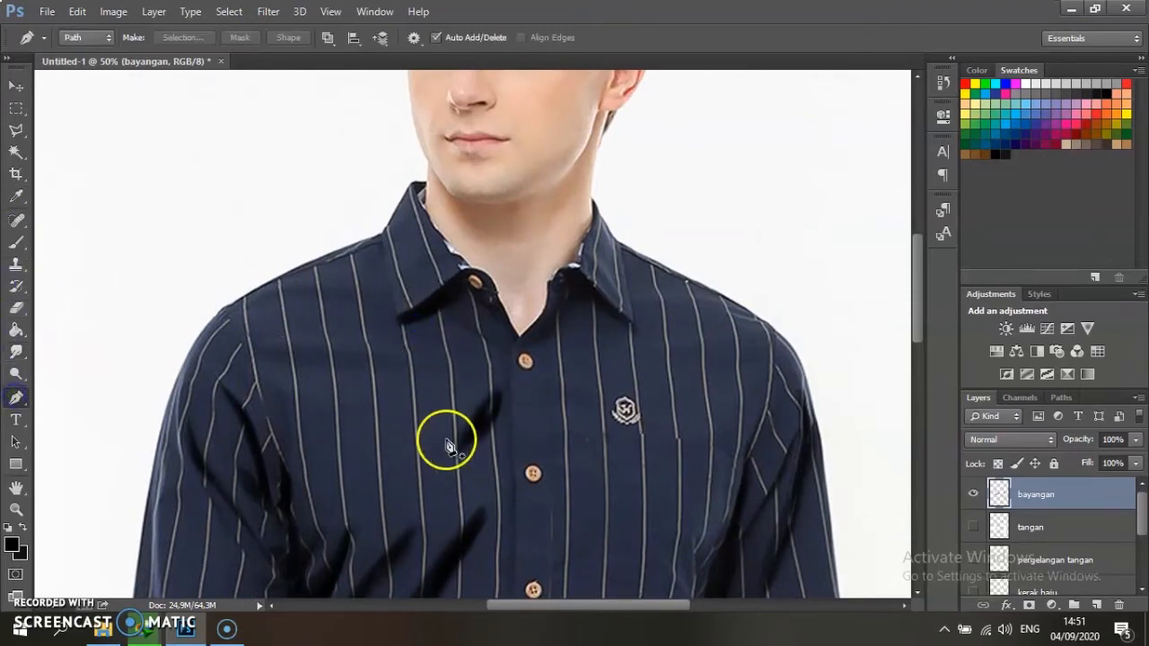
{"action": "key", "text": "ctrl+plus"}
{"action": "left_click_drag", "start_coordinate": [643, 246], "coordinate": [647, 257]}
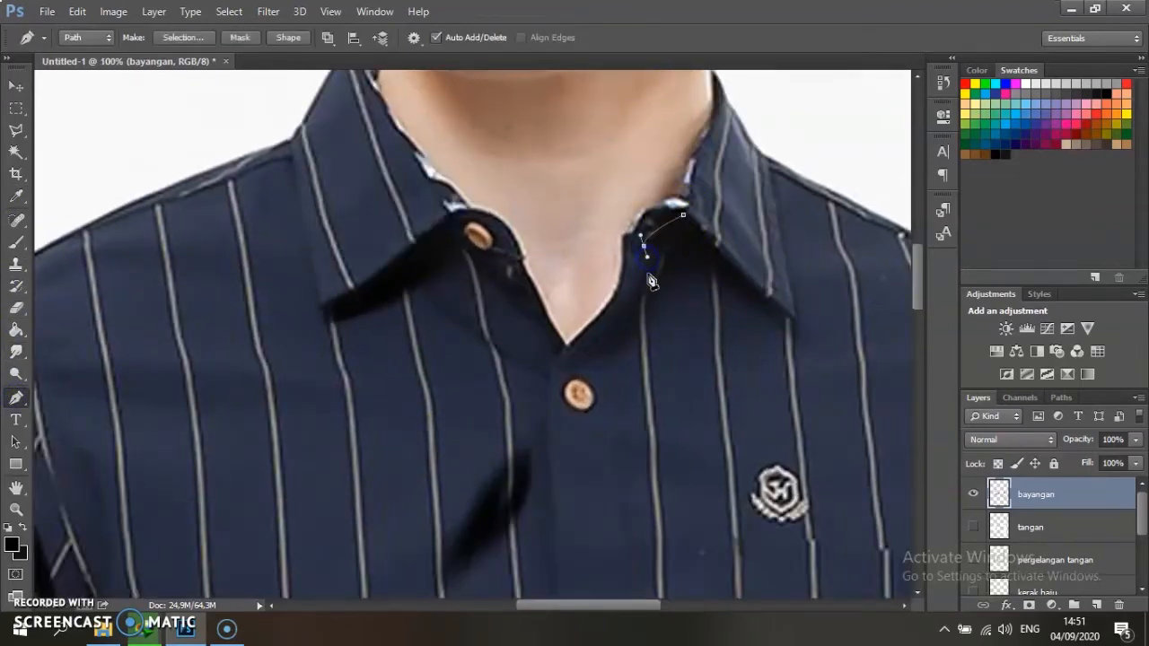
{"action": "left_click_drag", "start_coordinate": [603, 356], "coordinate": [589, 357]}
{"action": "left_click_drag", "start_coordinate": [613, 349], "coordinate": [641, 333]}
{"action": "left_click_drag", "start_coordinate": [679, 279], "coordinate": [703, 273]}
{"action": "left_click_drag", "start_coordinate": [731, 292], "coordinate": [780, 309]}
{"action": "left_click", "coordinate": [683, 216]}
Step: Convert the right collar path to a selection, paint it black and soften it with the Smudge tool
{"action": "right_click", "coordinate": [769, 209]}
{"action": "left_click", "coordinate": [812, 282]}
{"action": "left_click", "coordinate": [700, 174]}
{"action": "left_click", "coordinate": [17, 241]}
{"action": "mouse_move", "coordinate": [682, 256]}
{"action": "left_mouse_down"}
{"action": "mouse_move", "coordinate": [595, 385]}
{"action": "mouse_move", "coordinate": [790, 323]}
{"action": "left_mouse_up"}
{"action": "left_click", "coordinate": [17, 330]}
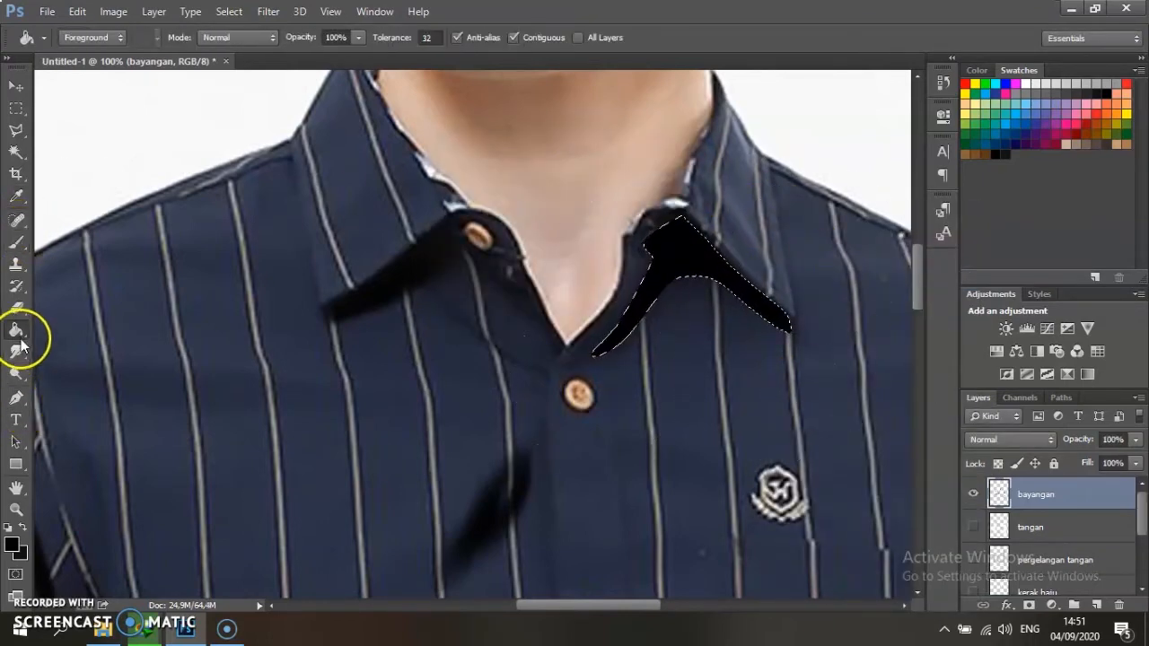
{"action": "left_click", "coordinate": [17, 351]}
{"action": "mouse_move", "coordinate": [698, 280]}
{"action": "left_mouse_down"}
{"action": "mouse_move", "coordinate": [585, 299]}
{"action": "mouse_move", "coordinate": [736, 323]}
{"action": "mouse_move", "coordinate": [608, 337]}
{"action": "mouse_move", "coordinate": [762, 323]}
{"action": "mouse_move", "coordinate": [656, 272]}
{"action": "left_mouse_up"}
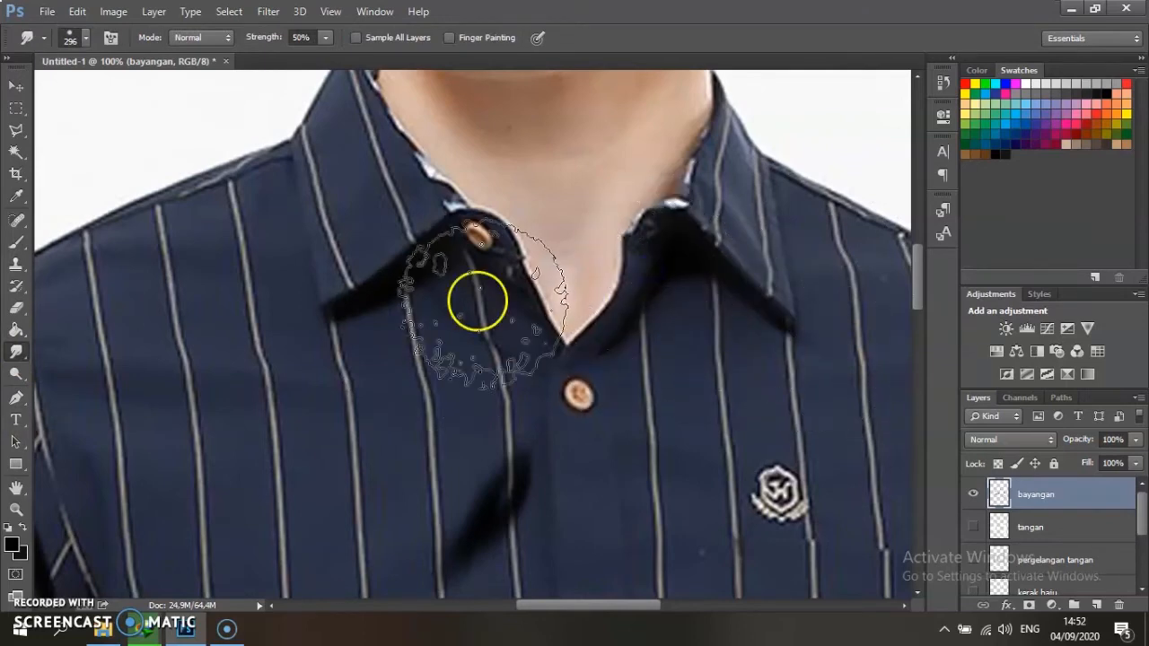
Step: Show the "tangan", "pergelangan tangan", "kerak baju" and "badan" layers and check the shadows on the white shirt
{"action": "scroll", "coordinate": [197, 375], "scroll_direction": "down", "scroll_amount": 1}
{"action": "key", "text": "ctrl+minus"}
{"action": "key", "text": "ctrl+minus"}
{"action": "key", "text": "ctrl+minus"}
{"action": "left_click", "coordinate": [973, 527]}
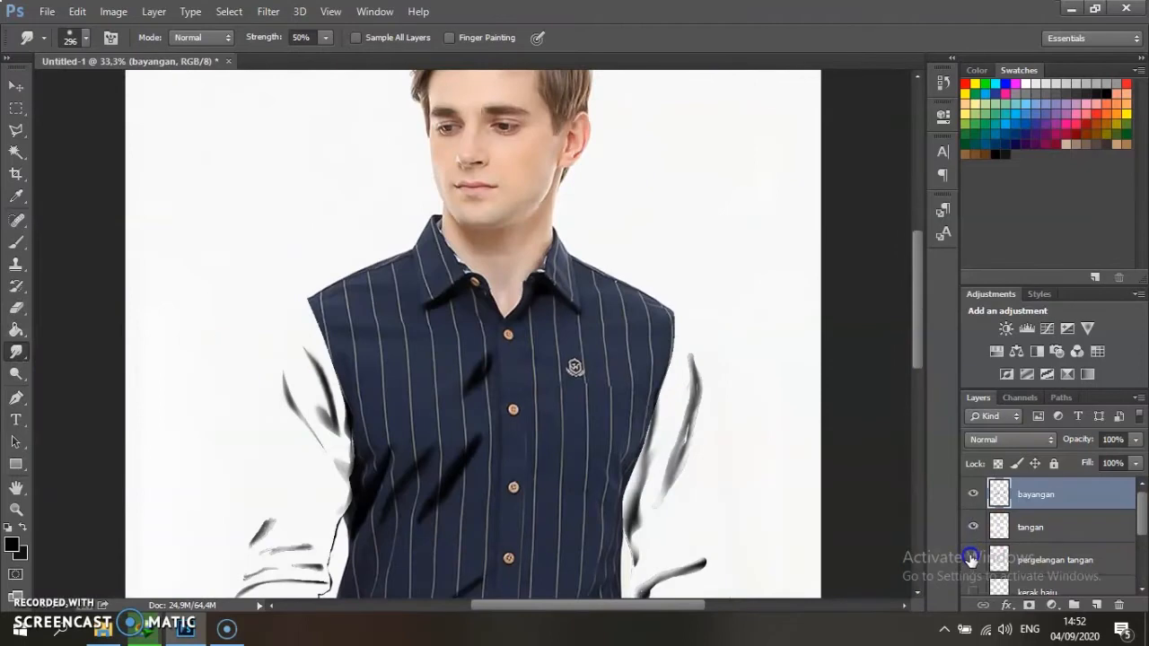
{"action": "scroll", "coordinate": [1016, 527], "scroll_direction": "down", "scroll_amount": 2}
{"action": "left_click", "coordinate": [971, 528]}
{"action": "left_click", "coordinate": [972, 559]}
{"action": "scroll", "coordinate": [1036, 533], "scroll_direction": "down", "scroll_amount": 2}
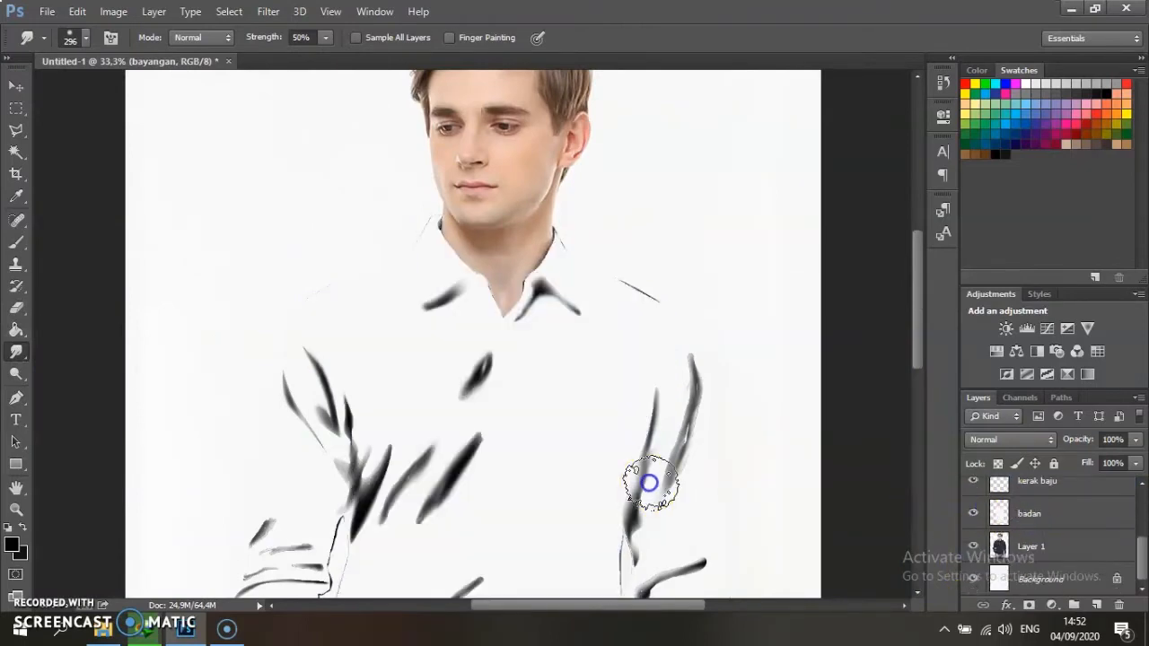
{"action": "scroll", "coordinate": [660, 471], "scroll_direction": "down", "scroll_amount": 3}
{"action": "scroll", "coordinate": [669, 464], "scroll_direction": "down", "scroll_amount": 2}
{"action": "scroll", "coordinate": [671, 464], "scroll_direction": "up", "scroll_amount": 1}
{"action": "scroll", "coordinate": [1058, 508], "scroll_direction": "up", "scroll_amount": 3}
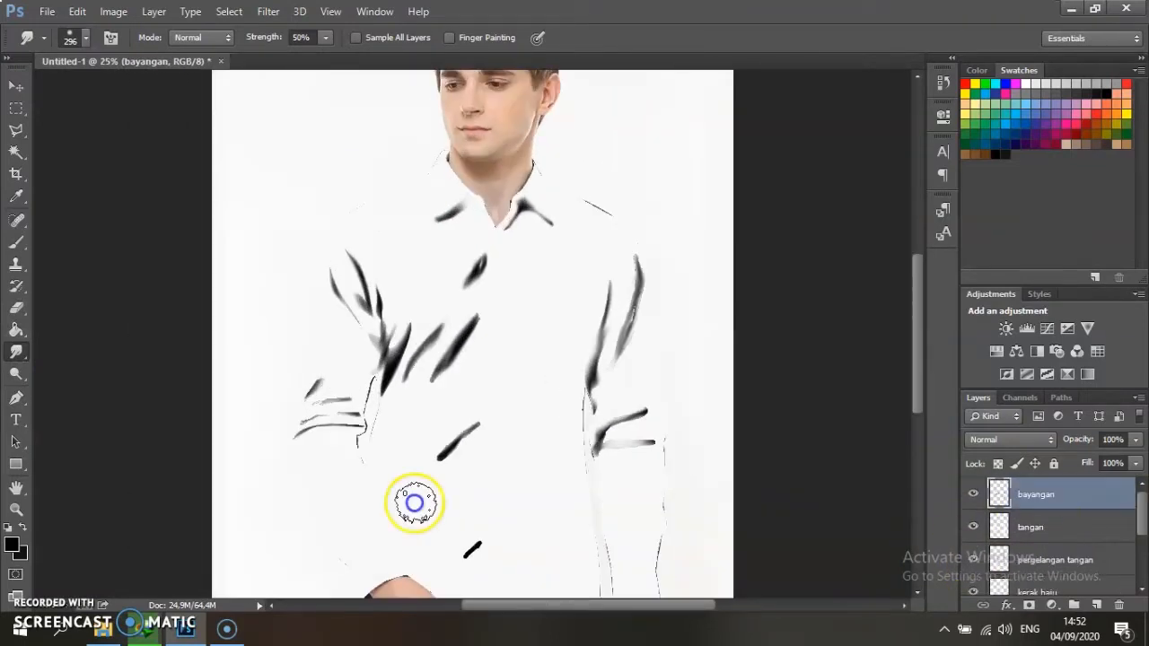
Step: Create a layer named "kancing" and hide the "bayangan", "tangan", "pergelangan tangan", "kerak baju" and "badan" layers
{"action": "left_click", "coordinate": [1096, 604]}
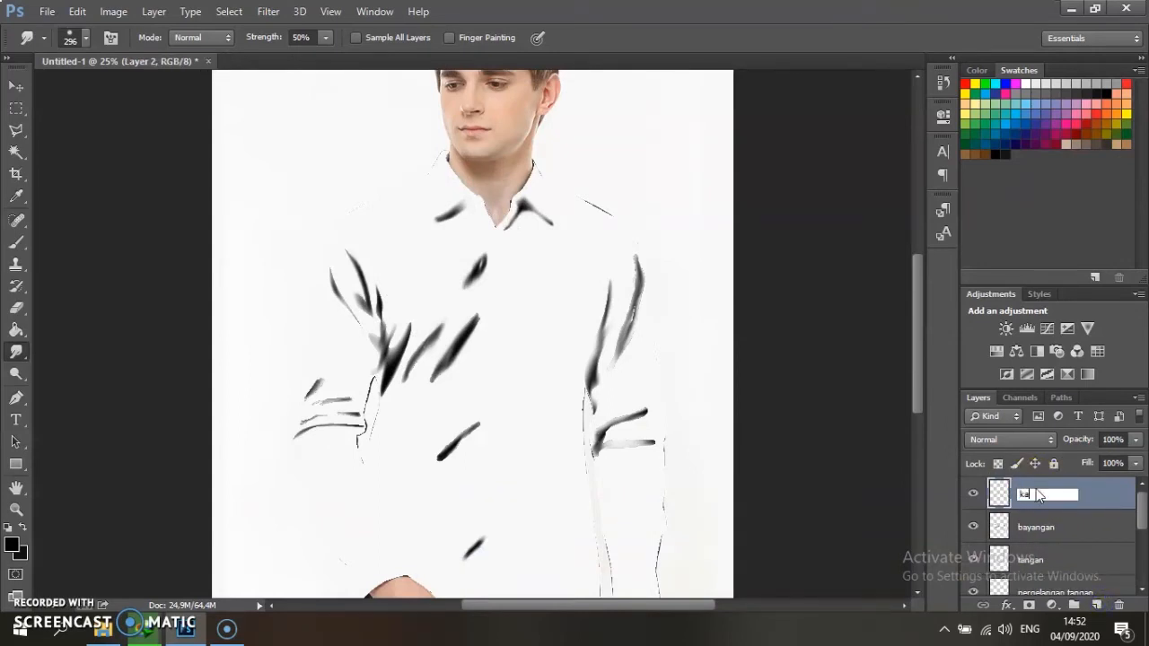
{"action": "left_click", "coordinate": [974, 527]}
{"action": "left_click", "coordinate": [973, 559]}
{"action": "left_click", "coordinate": [972, 589]}
{"action": "scroll", "coordinate": [973, 574], "scroll_direction": "down", "scroll_amount": 3}
{"action": "left_click", "coordinate": [974, 527]}
{"action": "left_click", "coordinate": [972, 494]}
{"action": "left_click", "coordinate": [972, 559]}
{"action": "scroll", "coordinate": [1034, 563], "scroll_direction": "up", "scroll_amount": 3}
{"action": "scroll", "coordinate": [1032, 563], "scroll_direction": "down", "scroll_amount": 3}
{"action": "left_click", "coordinate": [973, 559]}
{"action": "scroll", "coordinate": [1018, 538], "scroll_direction": "up", "scroll_amount": 3}
Step: Trace the edge of the button placket with the Pen tool from the neck opening down to the shirt hem
{"action": "key", "text": "ctrl+plus"}
{"action": "key", "text": "ctrl+plus"}
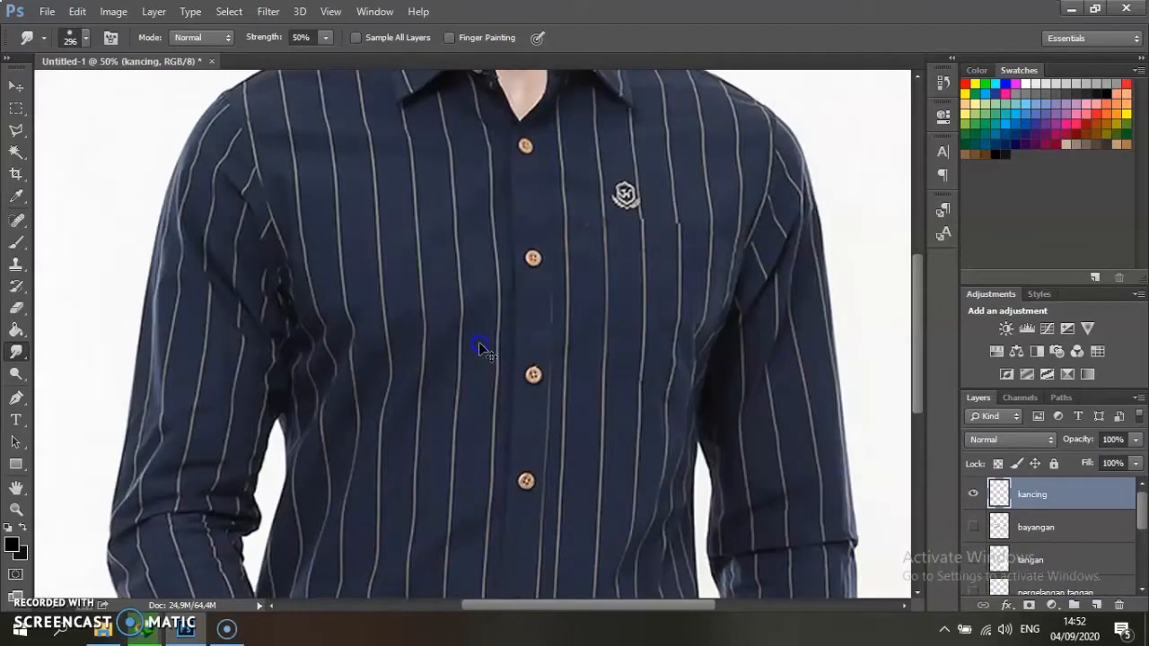
{"action": "key", "text": "ctrl+plus"}
{"action": "scroll", "coordinate": [478, 342], "scroll_direction": "up", "scroll_amount": 2}
{"action": "key", "text": "p"}
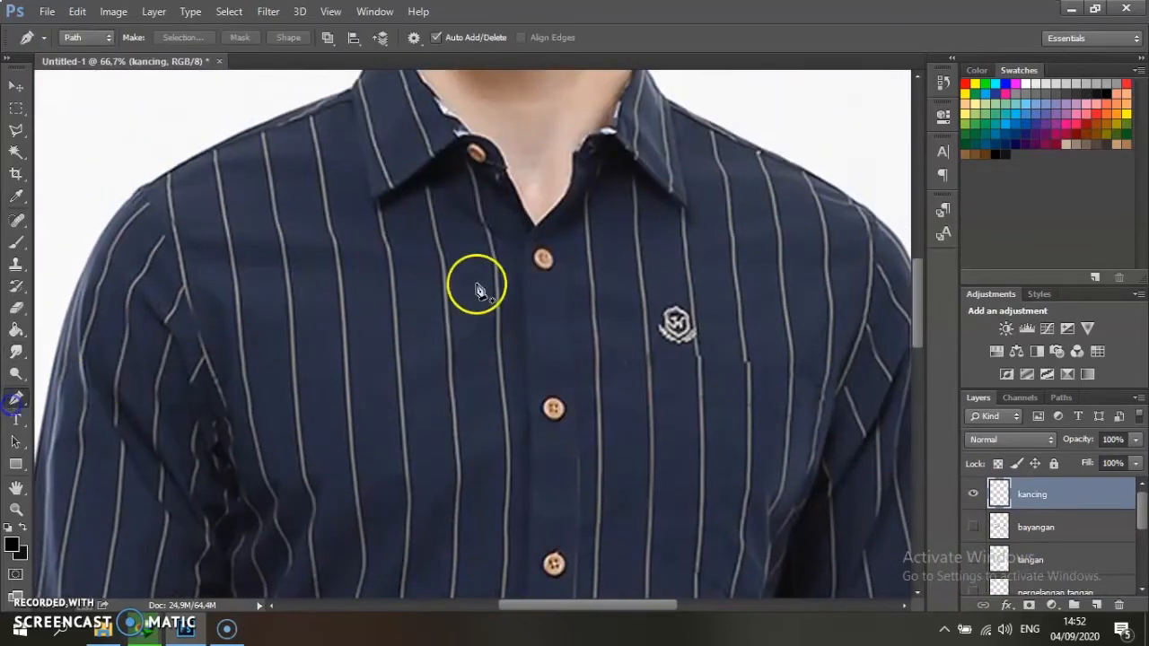
{"action": "left_click", "coordinate": [523, 243]}
{"action": "scroll", "coordinate": [525, 251], "scroll_direction": "down", "scroll_amount": 3}
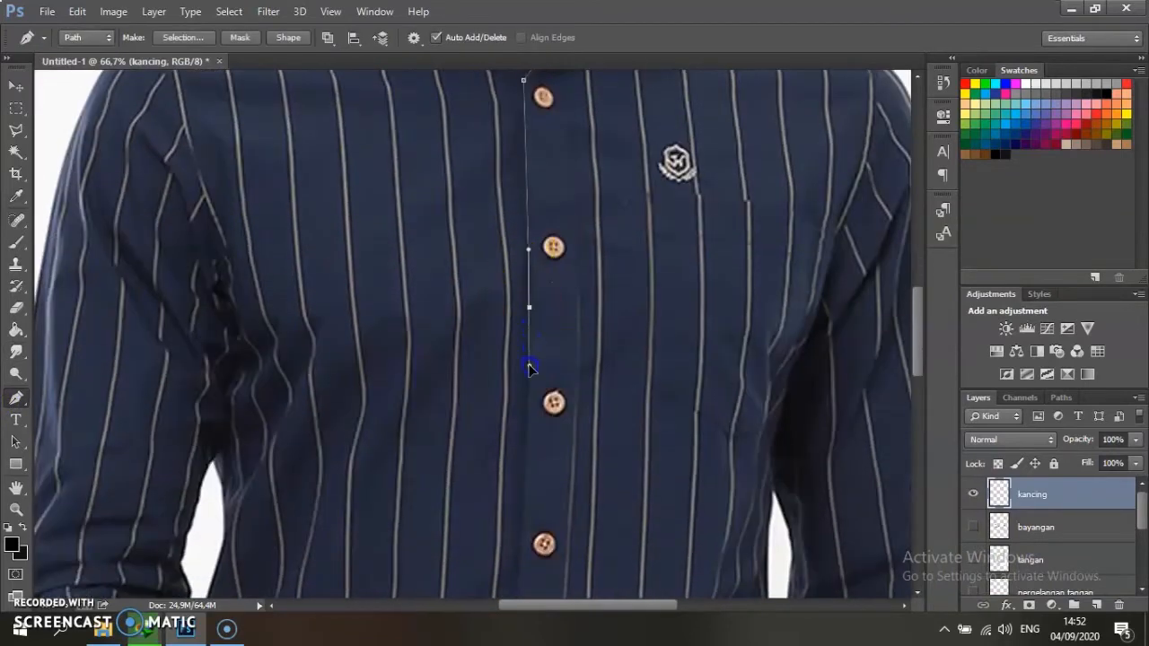
{"action": "scroll", "coordinate": [529, 368], "scroll_direction": "down", "scroll_amount": 6}
{"action": "left_click", "coordinate": [510, 370]}
{"action": "scroll", "coordinate": [504, 395], "scroll_direction": "down", "scroll_amount": 6}
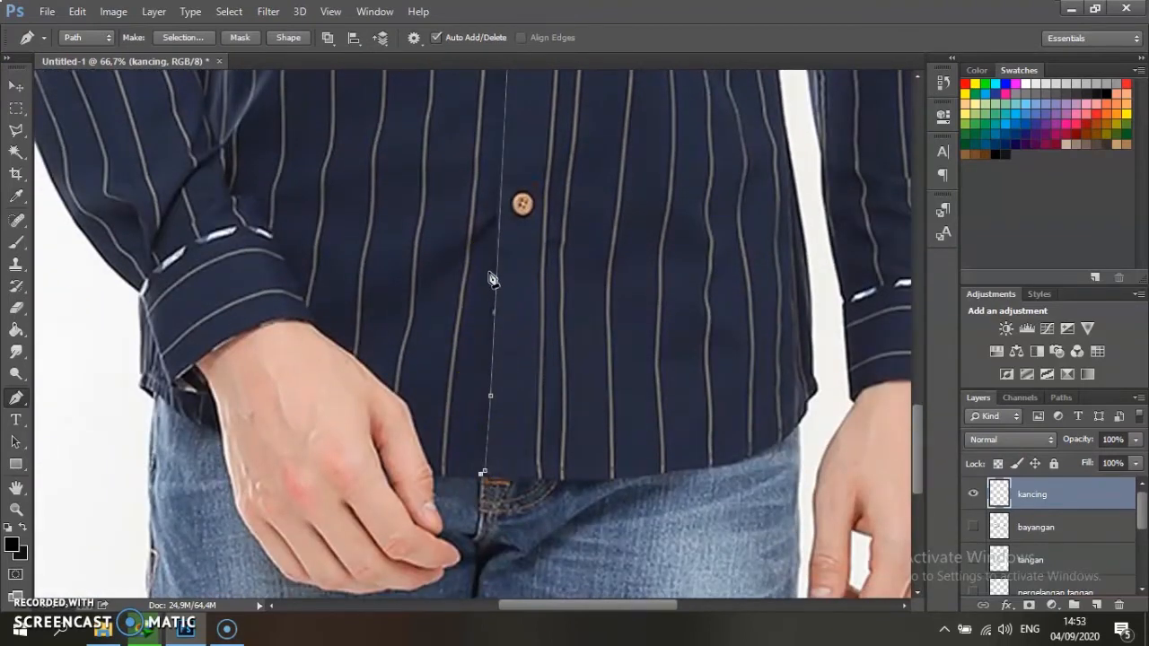
{"action": "key", "text": "ctrl+plus"}
{"action": "key", "text": "ctrl+plus"}
{"action": "scroll", "coordinate": [490, 276], "scroll_direction": "down", "scroll_amount": 5}
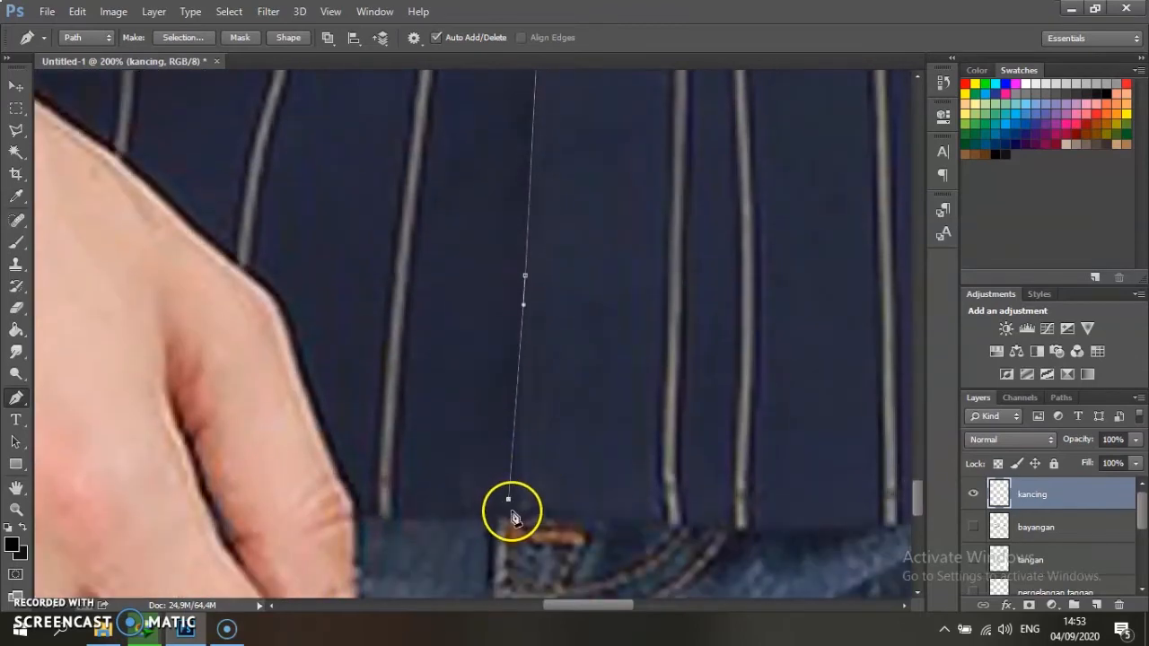
Step: Trace the path back up from the hem beside the first line, adding small fold notches below the lowest button
{"action": "key", "text": "ctrl+minus"}
{"action": "key", "text": "ctrl+minus"}
{"action": "key", "text": "ctrl+minus"}
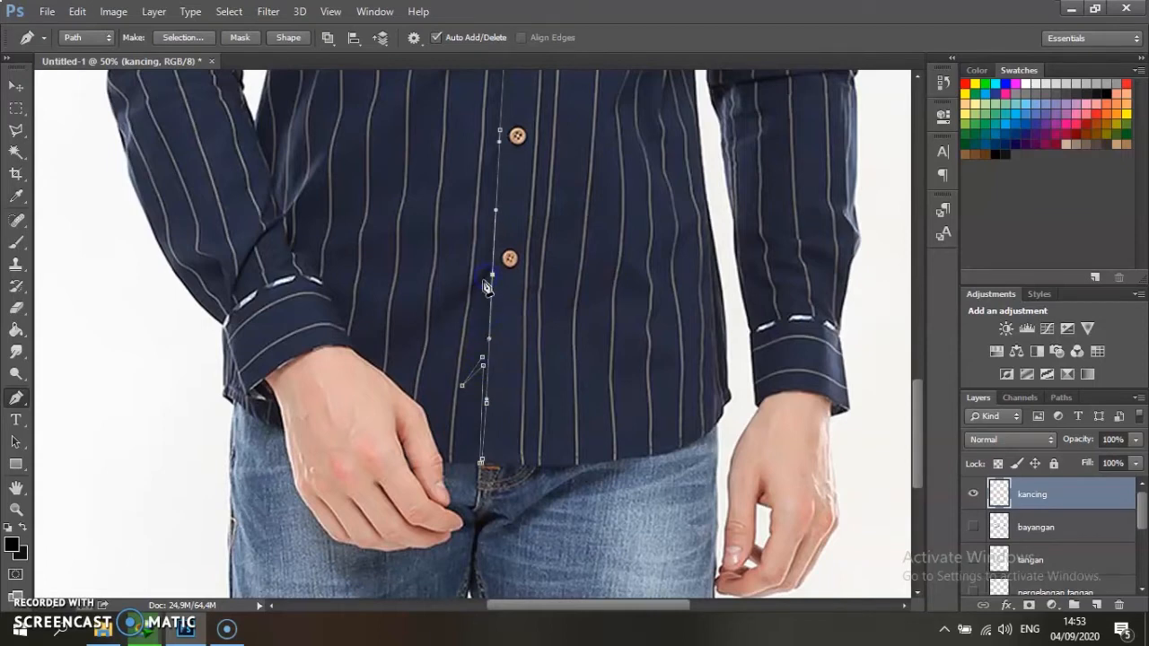
{"action": "key", "text": "ctrl+plus"}
{"action": "key", "text": "ctrl+plus"}
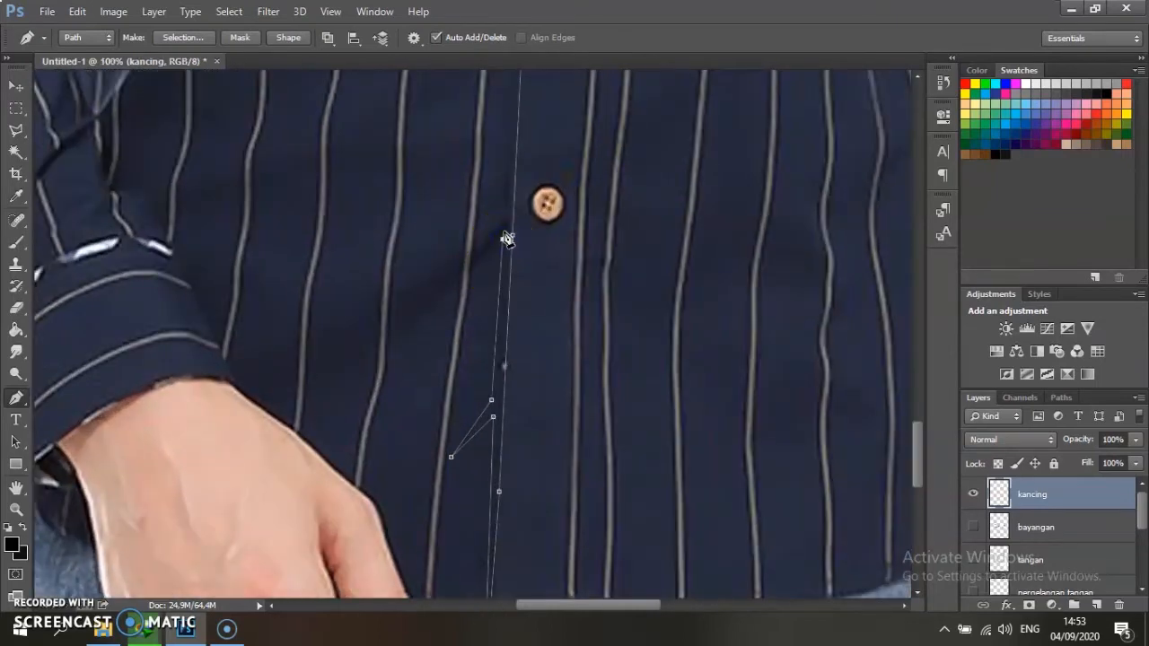
{"action": "scroll", "coordinate": [509, 205], "scroll_direction": "up", "scroll_amount": 15}
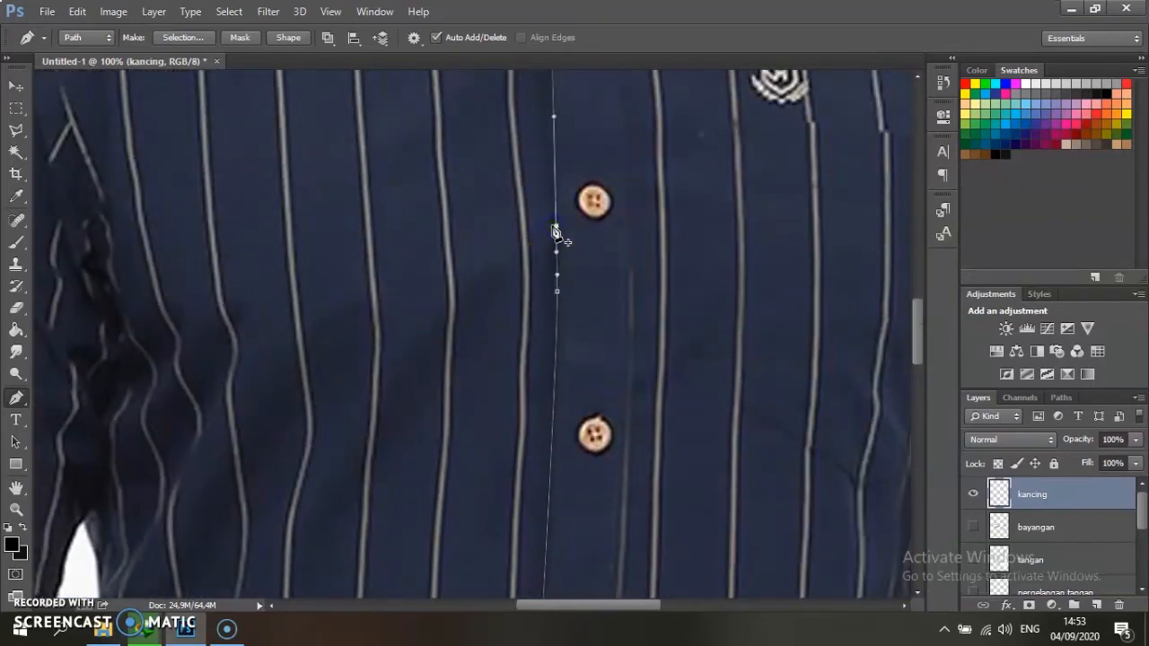
Step: Continue the return edge up the placket and close the narrow strip path at the neck opening
{"action": "key", "text": "ctrl+minus"}
{"action": "key", "text": "ctrl+minus"}
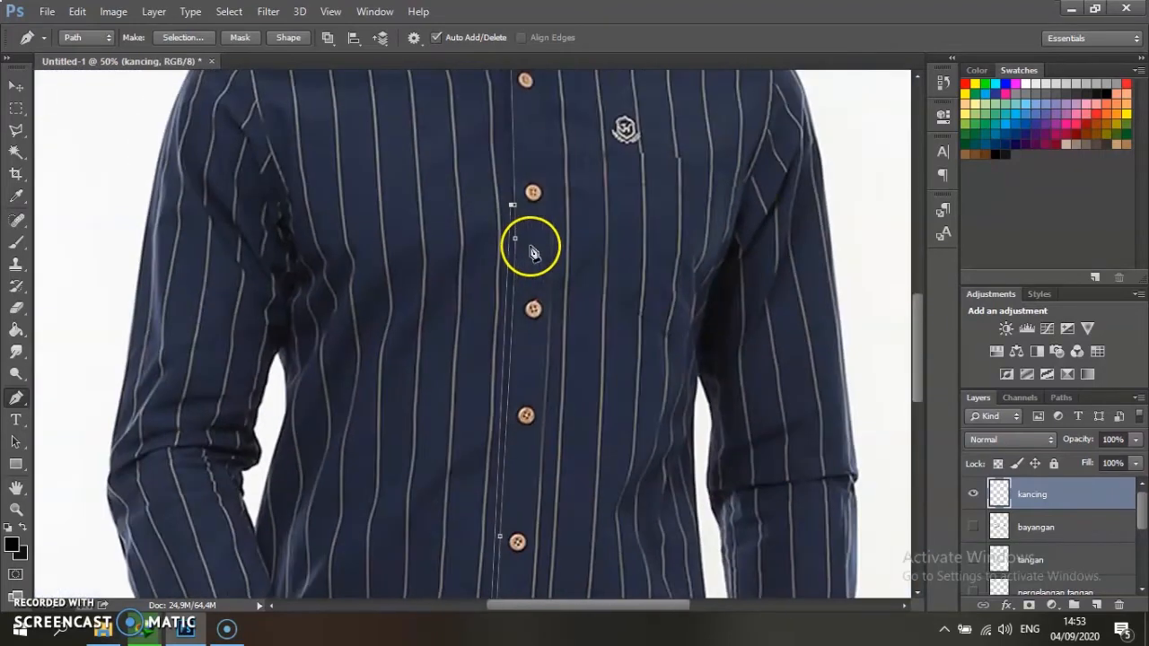
{"action": "scroll", "coordinate": [503, 357], "scroll_direction": "down", "scroll_amount": 5}
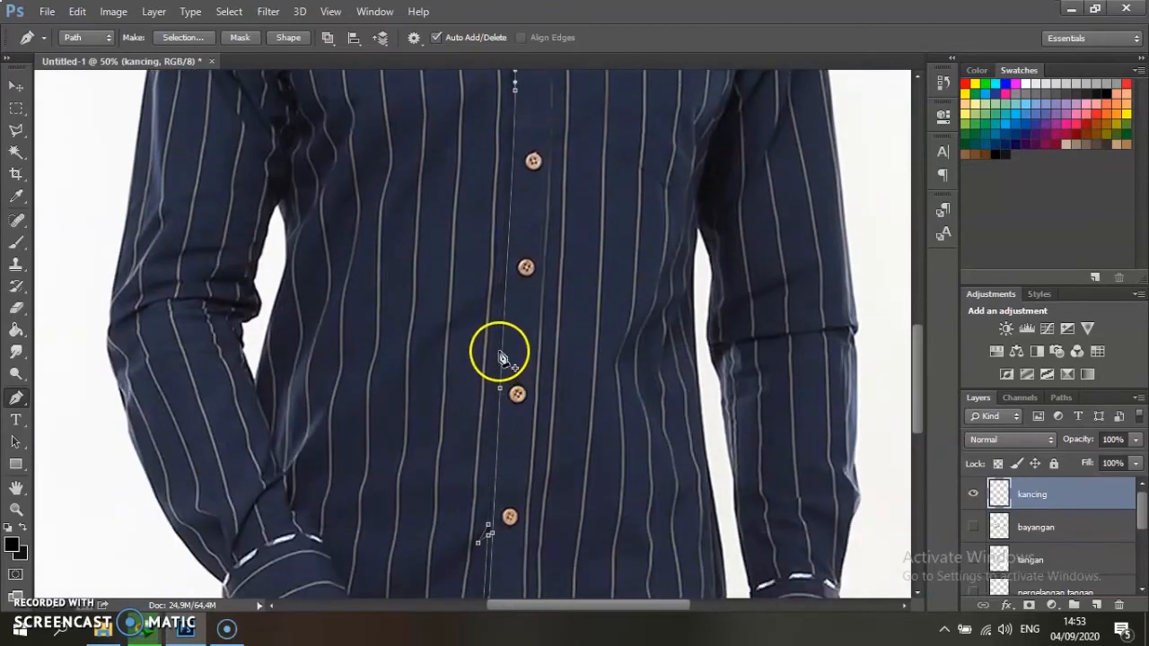
{"action": "scroll", "coordinate": [502, 377], "scroll_direction": "up", "scroll_amount": 10}
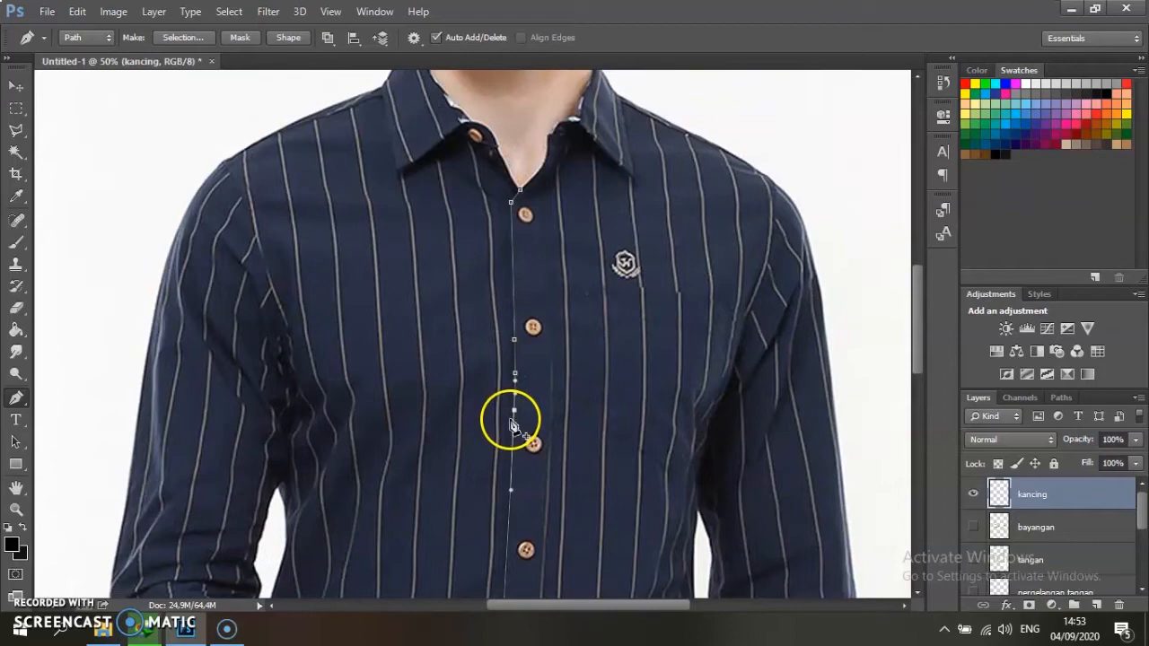
{"action": "scroll", "coordinate": [513, 425], "scroll_direction": "down", "scroll_amount": 5}
{"action": "key", "text": "ctrl+plus"}
{"action": "key", "text": "ctrl+plus"}
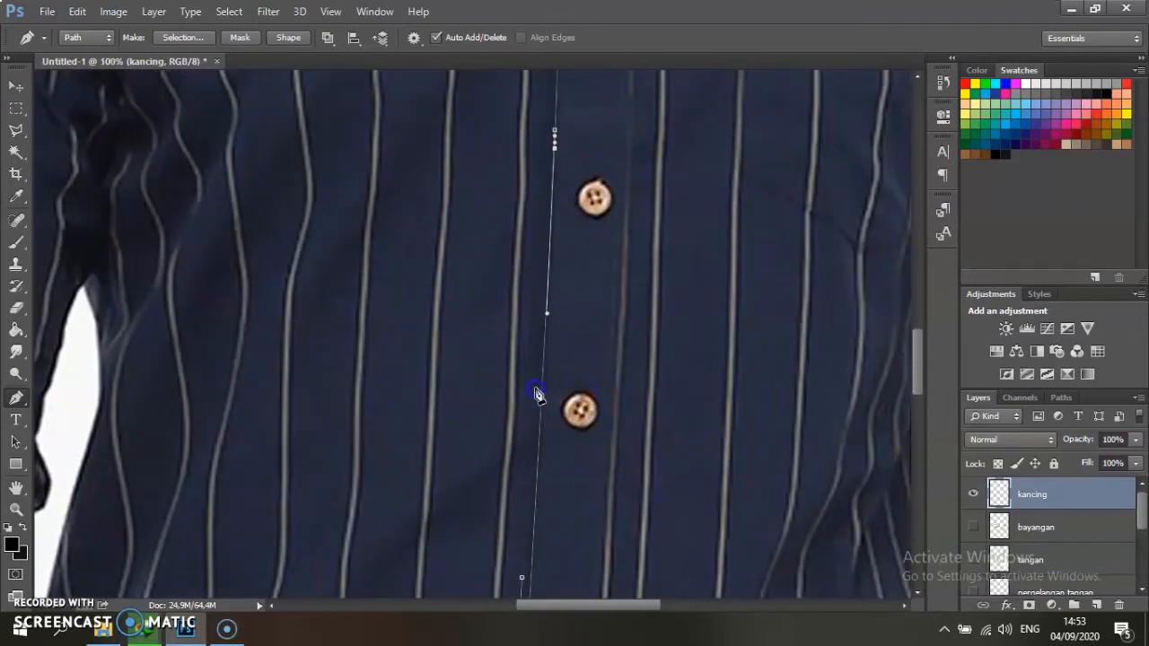
{"action": "scroll", "coordinate": [536, 395], "scroll_direction": "up", "scroll_amount": 6}
{"action": "scroll", "coordinate": [552, 299], "scroll_direction": "up", "scroll_amount": 9}
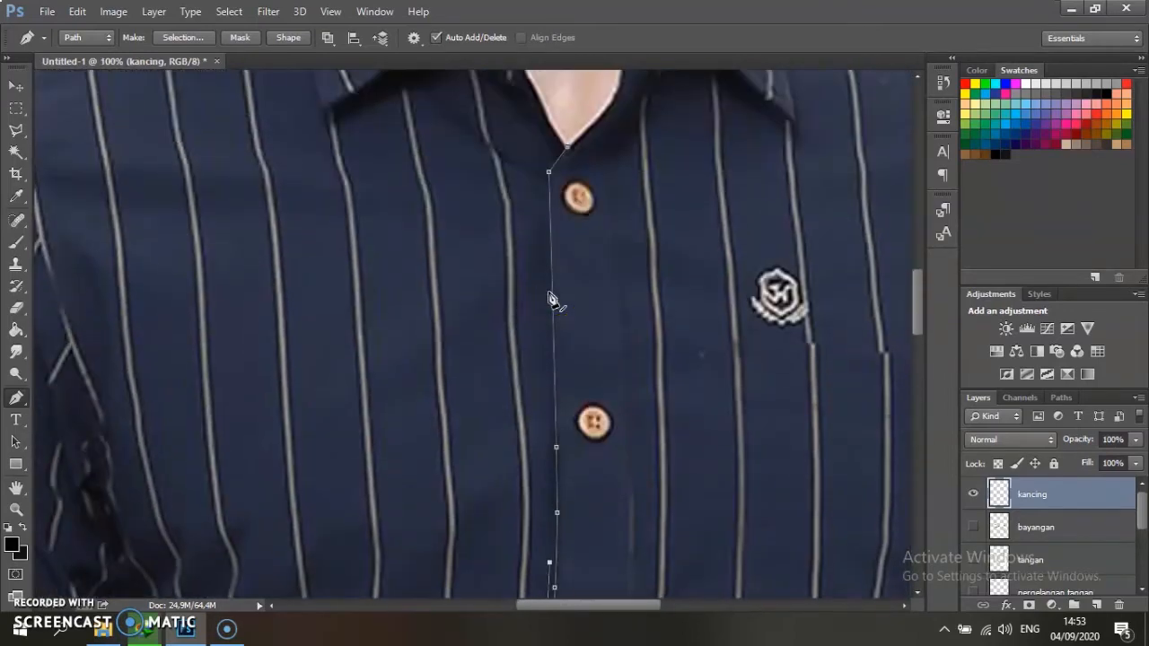
{"action": "scroll", "coordinate": [544, 311], "scroll_direction": "up", "scroll_amount": 5}
{"action": "left_click", "coordinate": [567, 296]}
Step: Convert the placket path to a selection, paint it black on the "kancing" layer and deselect
{"action": "right_click", "coordinate": [603, 304]}
{"action": "left_click", "coordinate": [655, 282]}
{"action": "scroll", "coordinate": [654, 285], "scroll_direction": "down", "scroll_amount": 4}
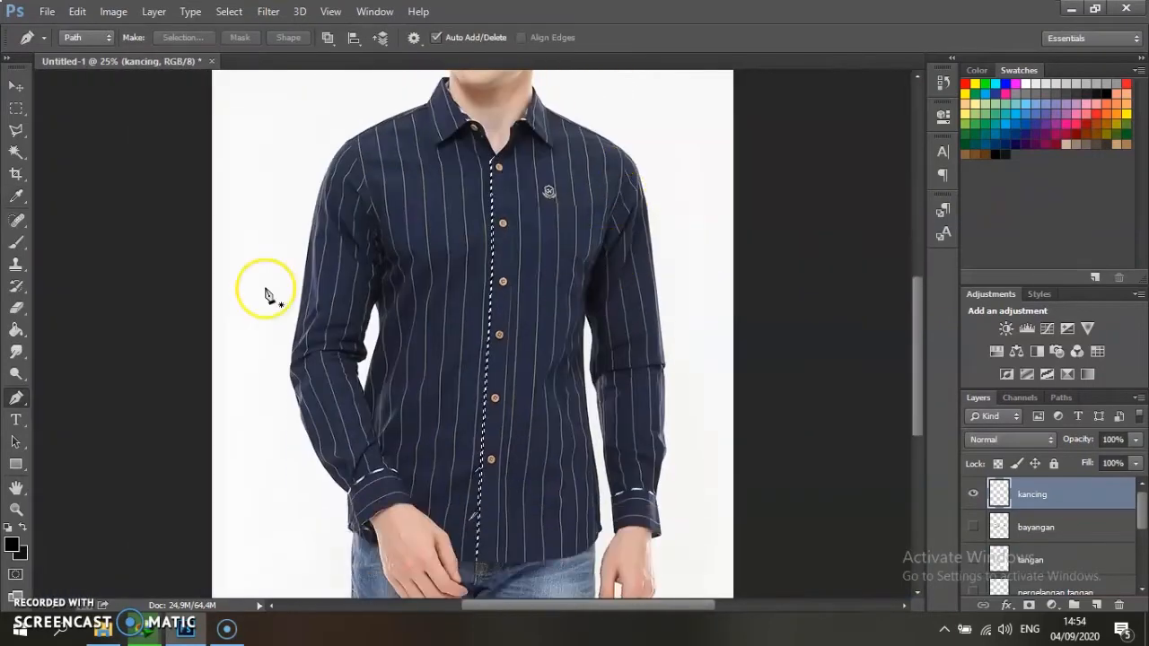
{"action": "key", "text": "b"}
{"action": "key", "text": "ctrl+d"}
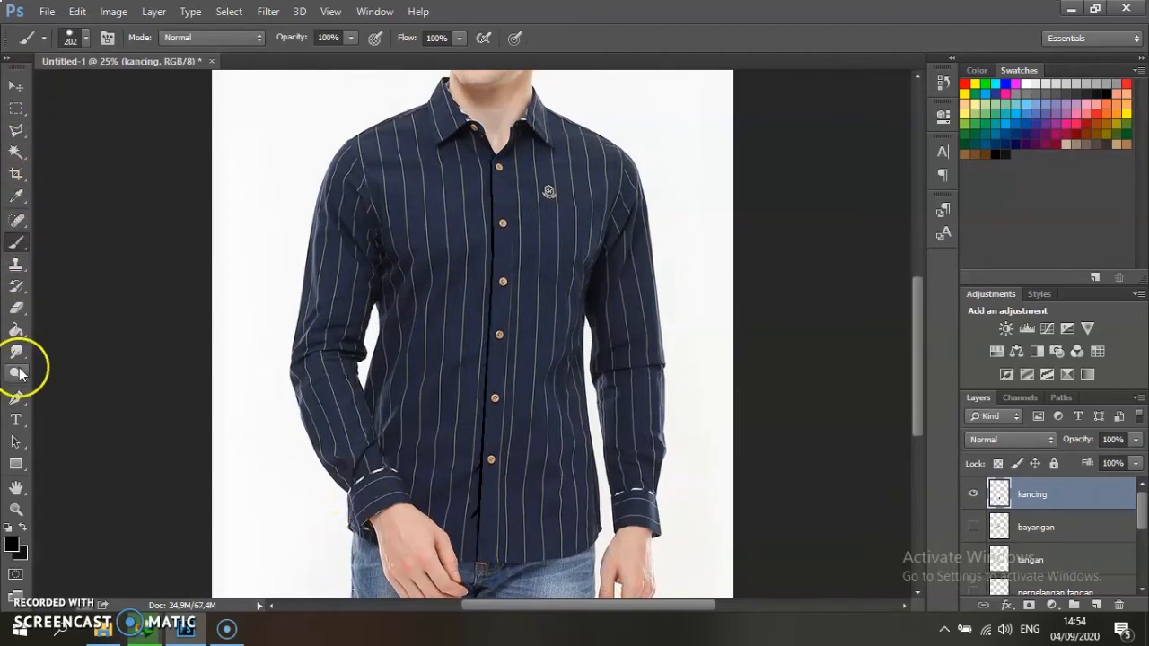
Step: Show the "badan" layer and lower its opacity to 25%
{"action": "left_click", "coordinate": [16, 397]}
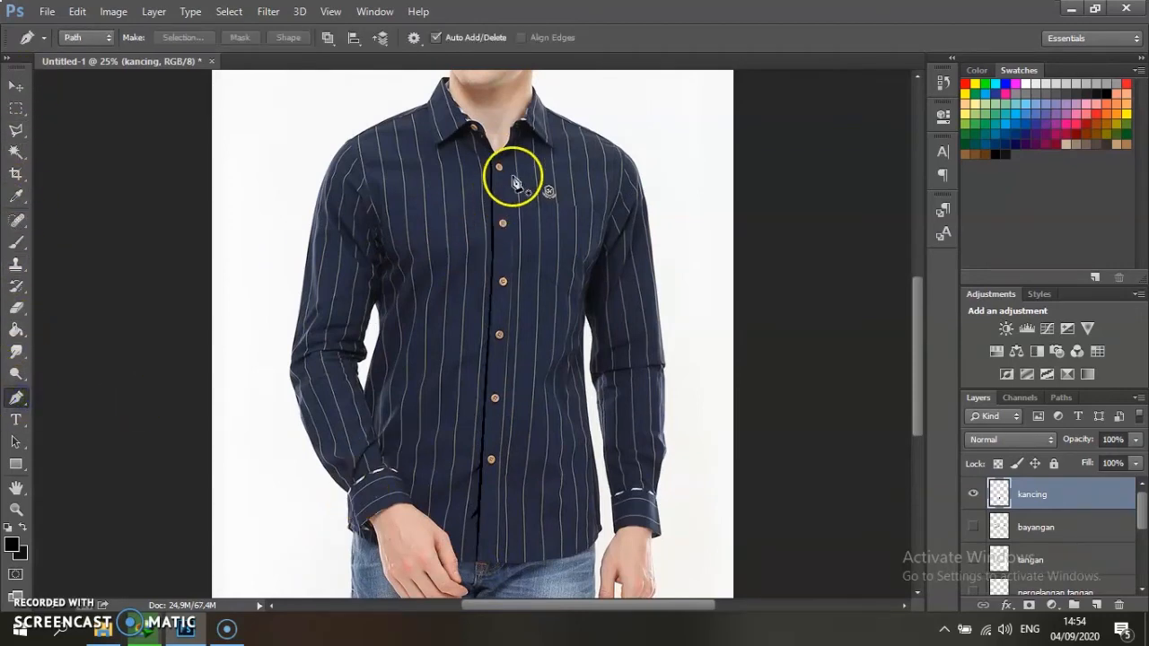
{"action": "left_click", "coordinate": [16, 111]}
{"action": "scroll", "coordinate": [1050, 552], "scroll_direction": "down", "scroll_amount": 3}
{"action": "scroll", "coordinate": [1046, 543], "scroll_direction": "down", "scroll_amount": 1}
{"action": "left_click", "coordinate": [1033, 529]}
{"action": "left_click", "coordinate": [972, 528]}
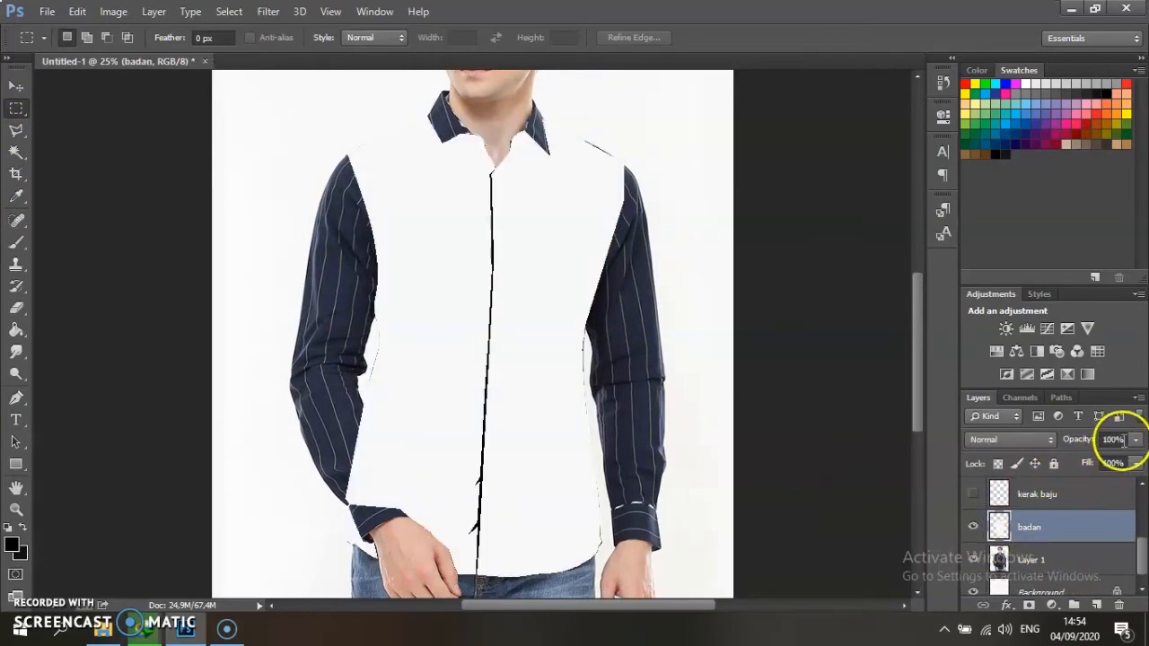
{"action": "left_click", "coordinate": [1135, 439]}
{"action": "left_click_drag", "start_coordinate": [1132, 459], "coordinate": [1072, 459]}
Step: Select the fourth placket button from the top with an elliptical marquee and clear that area from the "badan" layer
{"action": "key", "text": "ctrl+plus"}
{"action": "right_click", "coordinate": [13, 112]}
{"action": "left_click", "coordinate": [95, 120]}
{"action": "key", "text": "ctrl+plus"}
{"action": "key", "text": "ctrl+plus"}
{"action": "key", "text": "ctrl+plus"}
{"action": "key", "text": "ctrl+plus"}
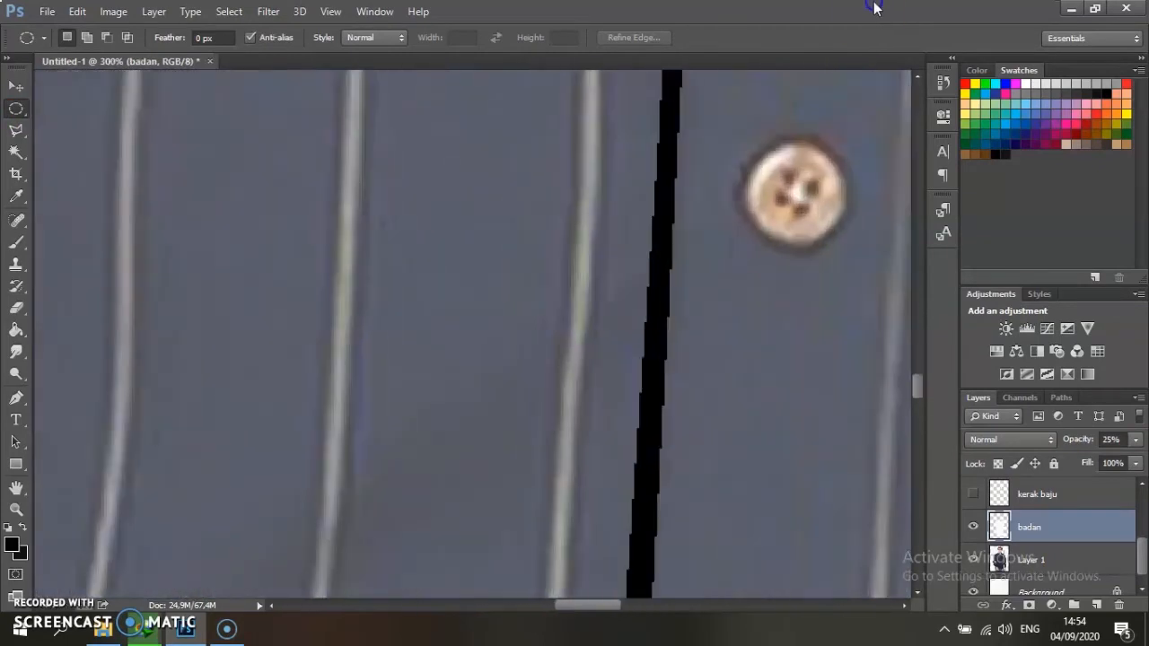
{"action": "left_click_drag", "start_coordinate": [759, 145], "coordinate": [845, 243]}
{"action": "left_click", "coordinate": [78, 11]}
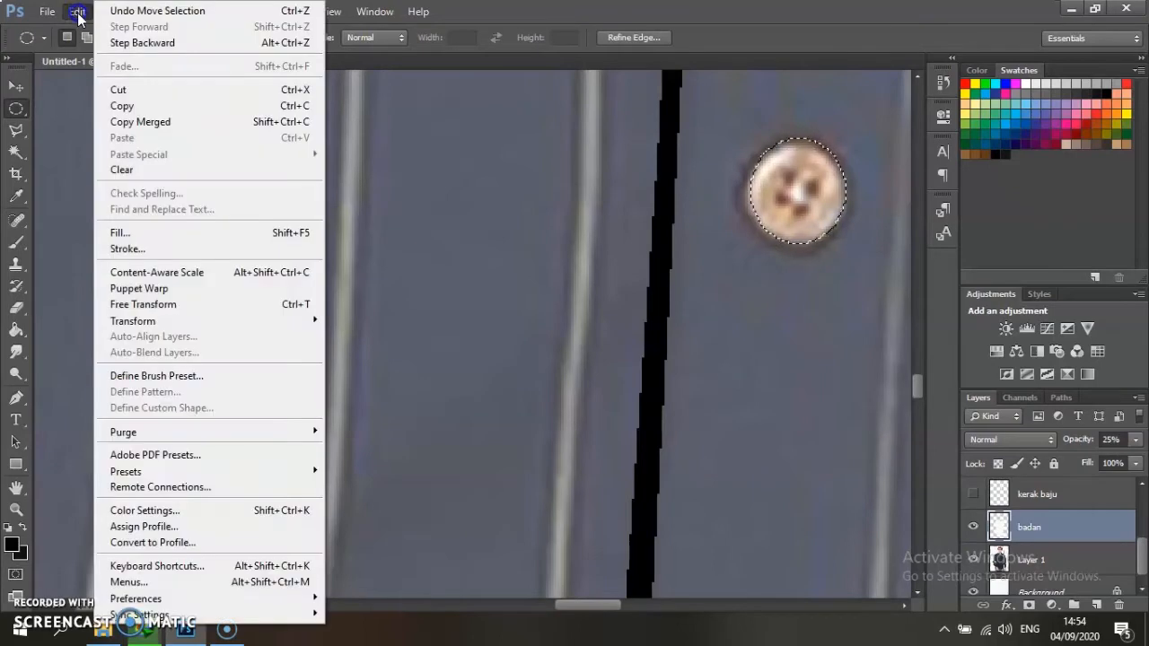
{"action": "left_click", "coordinate": [123, 170]}
{"action": "left_click", "coordinate": [773, 263]}
Step: Cut elliptical openings in the "badan" layer over the top two placket buttons
{"action": "left_click_drag", "start_coordinate": [914, 378], "coordinate": [911, 272]}
{"action": "left_click_drag", "start_coordinate": [759, 224], "coordinate": [834, 322]}
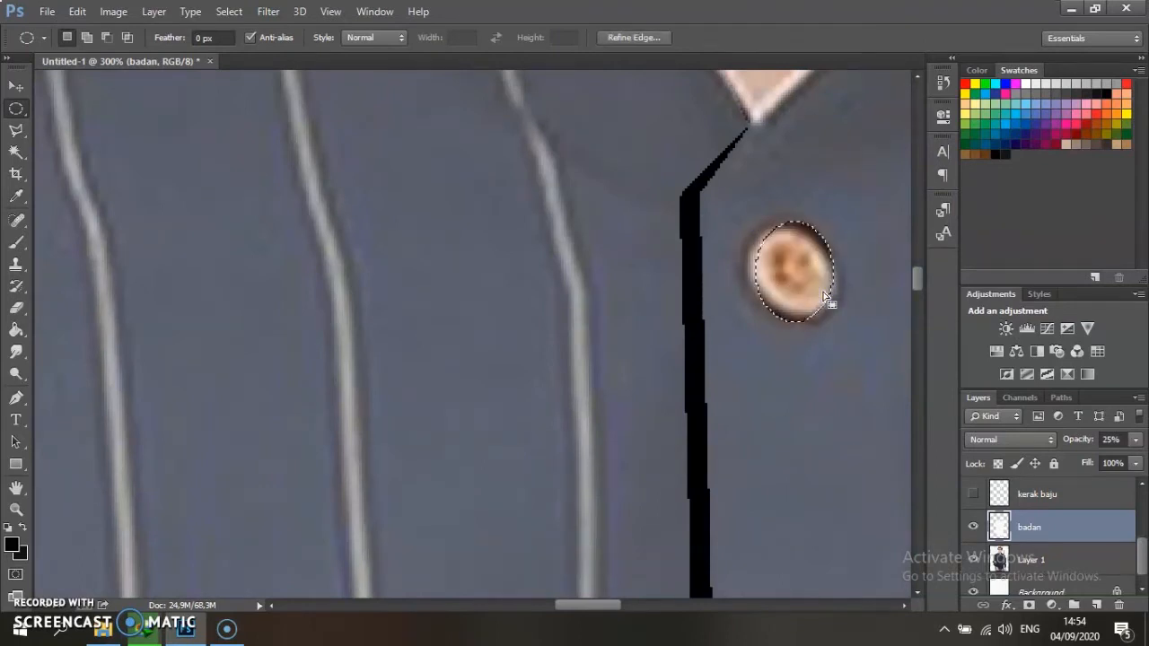
{"action": "left_click", "coordinate": [851, 333]}
{"action": "scroll", "coordinate": [803, 318], "scroll_direction": "down", "scroll_amount": 3}
{"action": "left_click_drag", "start_coordinate": [917, 297], "coordinate": [915, 319]}
{"action": "left_click_drag", "start_coordinate": [797, 234], "coordinate": [887, 343]}
{"action": "left_click_drag", "start_coordinate": [847, 307], "coordinate": [919, 340]}
{"action": "key", "text": "Delete"}
{"action": "left_click", "coordinate": [872, 342]}
Step: Cut elliptical openings in the "badan" layer over the third and fifth placket buttons
{"action": "left_click_drag", "start_coordinate": [785, 347], "coordinate": [883, 458]}
{"action": "left_click_drag", "start_coordinate": [841, 422], "coordinate": [845, 426]}
{"action": "key", "text": "Delete"}
{"action": "left_click", "coordinate": [846, 426]}
{"action": "scroll", "coordinate": [846, 387], "scroll_direction": "down", "scroll_amount": 5}
{"action": "left_click_drag", "start_coordinate": [919, 365], "coordinate": [918, 423]}
{"action": "mouse_move", "coordinate": [693, 164]}
{"action": "left_mouse_down"}
{"action": "mouse_move", "coordinate": [797, 282]}
{"action": "mouse_move", "coordinate": [782, 257]}
{"action": "left_mouse_up"}
{"action": "key", "text": "Delete"}
{"action": "left_click", "coordinate": [764, 295]}
Step: Cut an elliptical opening in the "badan" layer over the lowest placket button
{"action": "scroll", "coordinate": [769, 323], "scroll_direction": "down", "scroll_amount": 3}
{"action": "left_click_drag", "start_coordinate": [917, 431], "coordinate": [914, 459]}
{"action": "left_click_drag", "start_coordinate": [657, 386], "coordinate": [732, 459]}
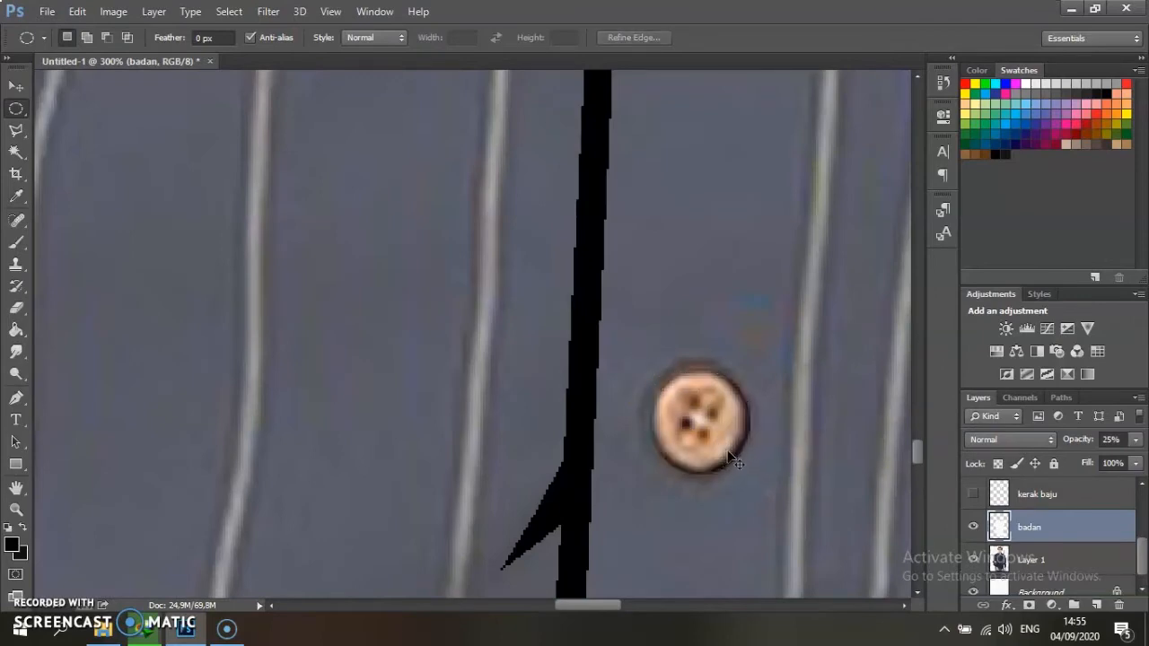
{"action": "scroll", "coordinate": [729, 459], "scroll_direction": "down", "scroll_amount": 5}
{"action": "scroll", "coordinate": [729, 457], "scroll_direction": "up", "scroll_amount": 2}
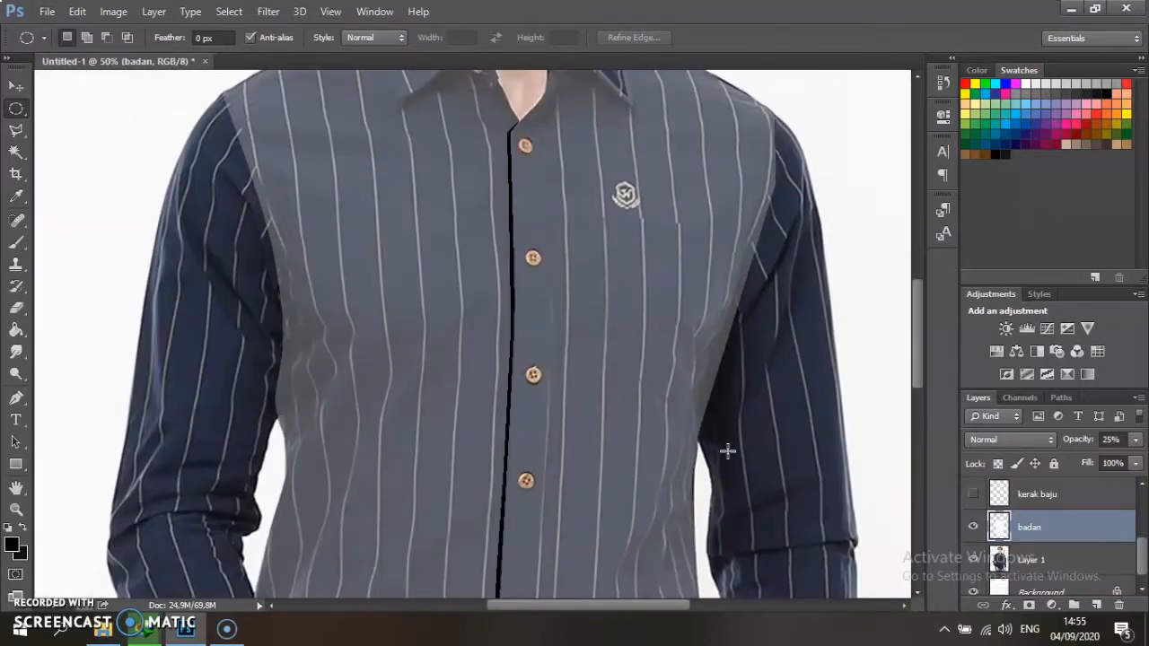
Step: Outline the small collar button with the Lasso tool and delete that area from the "badan" layer
{"action": "scroll", "coordinate": [659, 387], "scroll_direction": "down", "scroll_amount": 1}
{"action": "scroll", "coordinate": [662, 392], "scroll_direction": "up", "scroll_amount": 5}
{"action": "left_click_drag", "start_coordinate": [457, 163], "coordinate": [514, 224]}
{"action": "left_click", "coordinate": [17, 132]}
{"action": "left_click", "coordinate": [56, 128]}
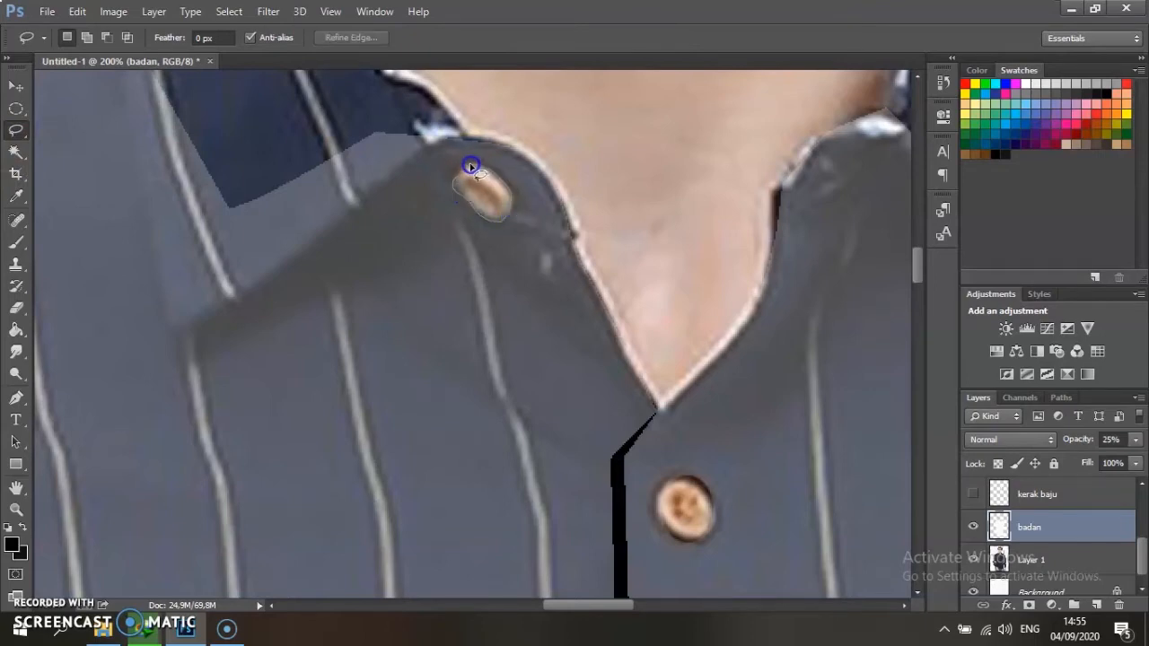
{"action": "scroll", "coordinate": [470, 167], "scroll_direction": "down", "scroll_amount": 7}
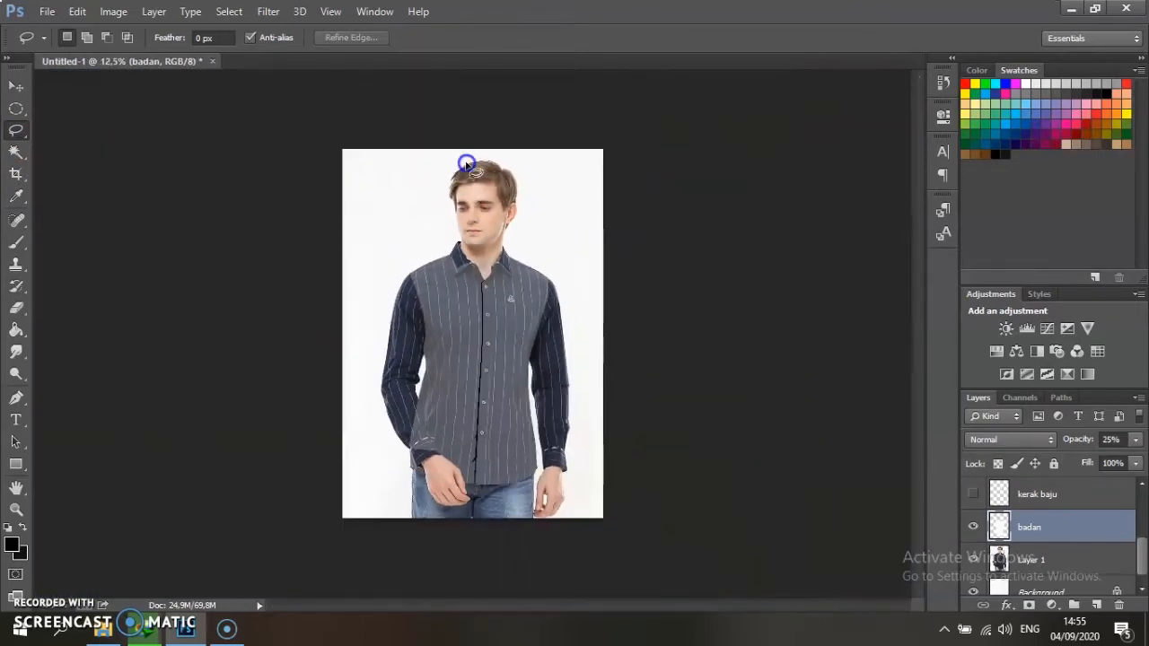
Step: Restore the "badan" layer to 100% opacity and show the hidden shadow, sleeve, cuff and collar layers again
{"action": "left_click_drag", "start_coordinate": [1079, 462], "coordinate": [1147, 464]}
{"action": "left_click_drag", "start_coordinate": [1142, 554], "coordinate": [1142, 508]}
{"action": "left_click", "coordinate": [1089, 498]}
{"action": "left_click", "coordinate": [976, 525]}
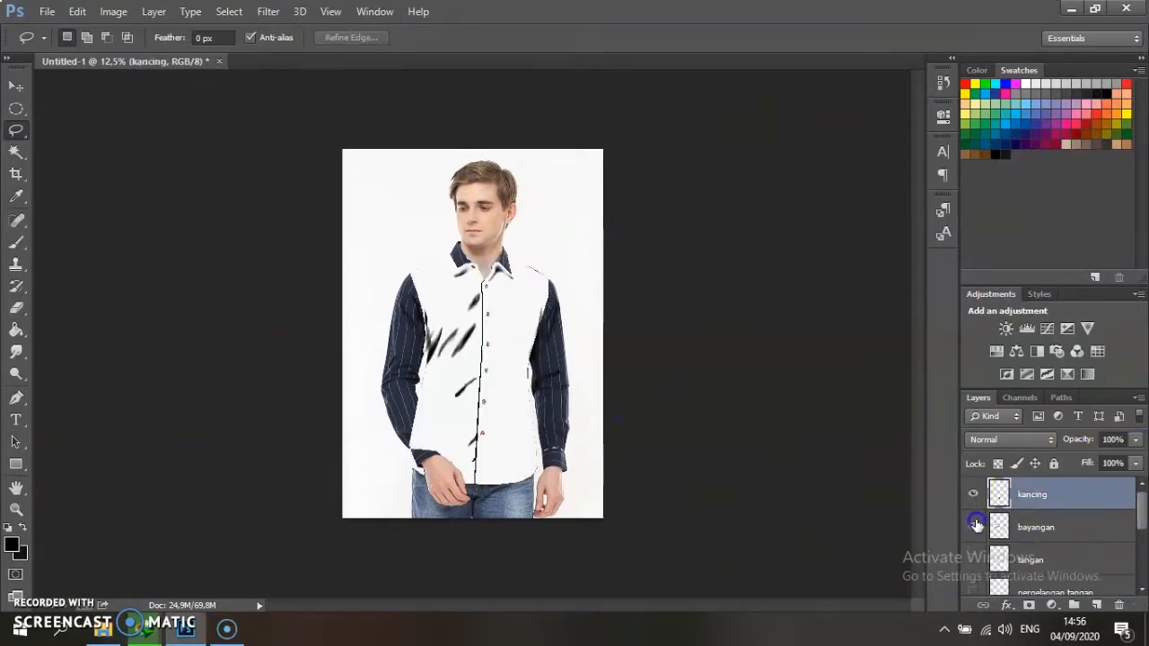
{"action": "left_click", "coordinate": [973, 558]}
{"action": "scroll", "coordinate": [1005, 528], "scroll_direction": "down", "scroll_amount": 3}
{"action": "left_click", "coordinate": [974, 526]}
{"action": "left_click", "coordinate": [973, 494]}
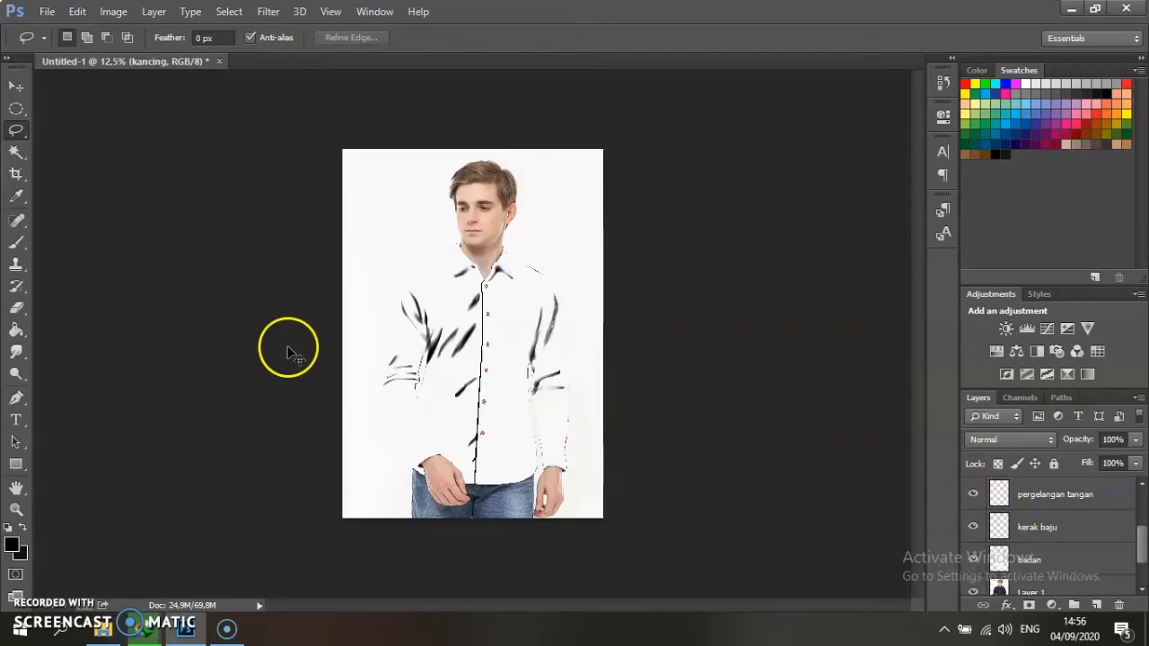
Step: Open IMG_2980.jpg and select a tall rectangle of the dotted dark fabric beside the horse motif
{"action": "key", "text": "ctrl+o"}
{"action": "left_click", "coordinate": [487, 134]}
{"action": "double_click", "coordinate": [490, 140]}
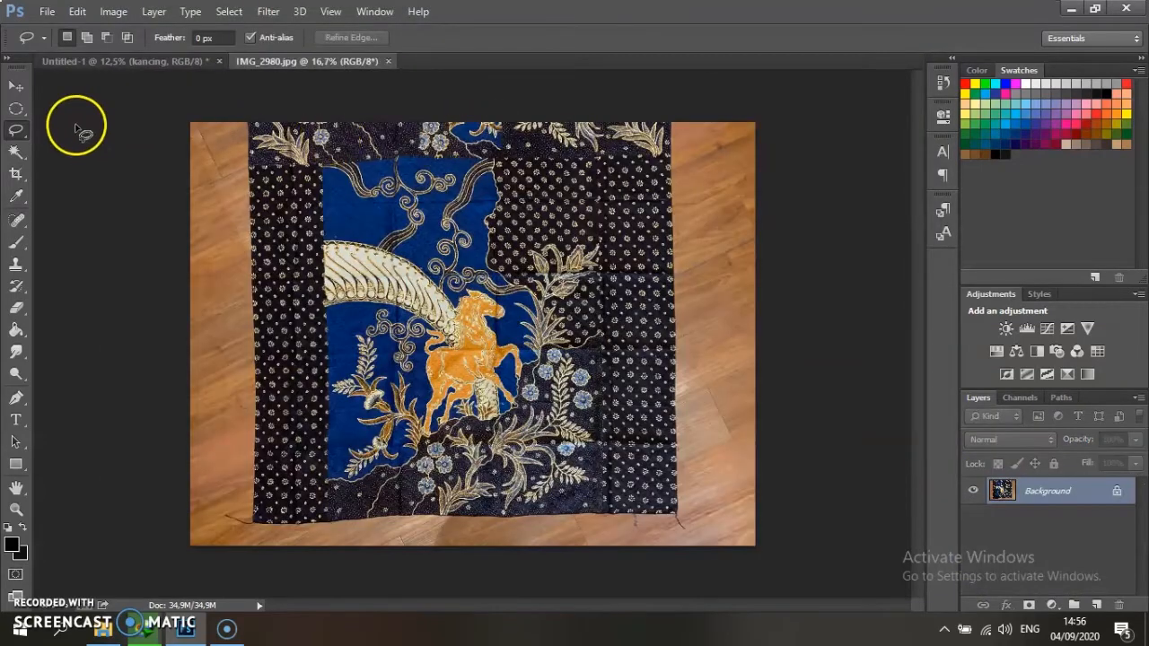
{"action": "right_click", "coordinate": [31, 111]}
{"action": "left_click", "coordinate": [108, 115]}
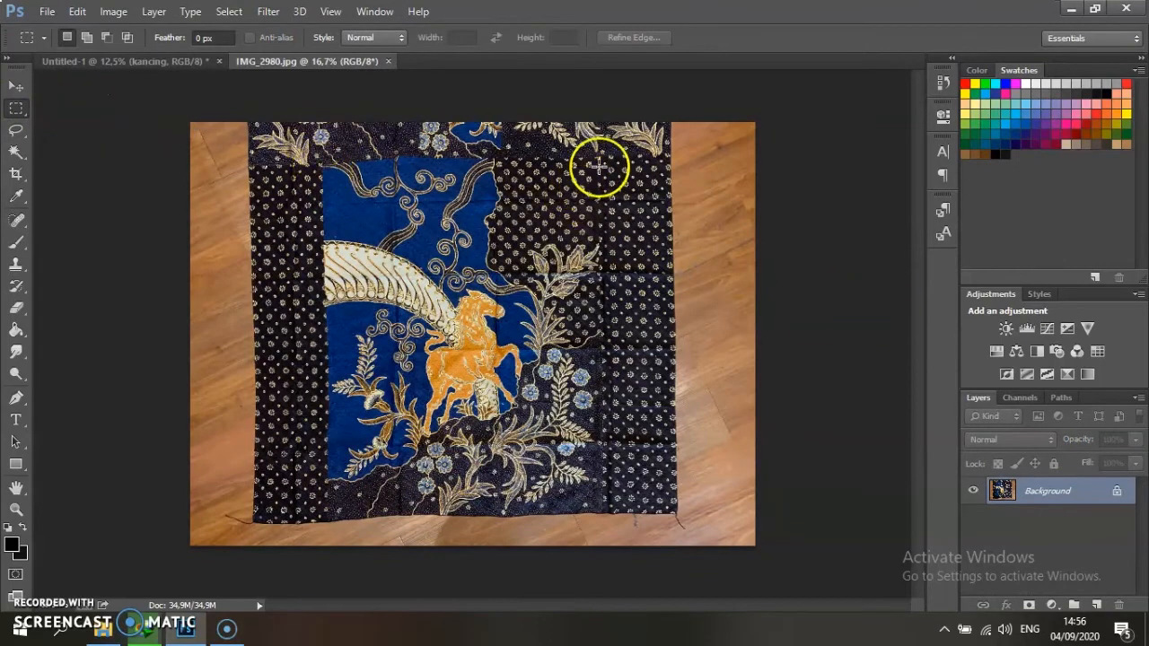
{"action": "left_click_drag", "start_coordinate": [602, 158], "coordinate": [669, 350]}
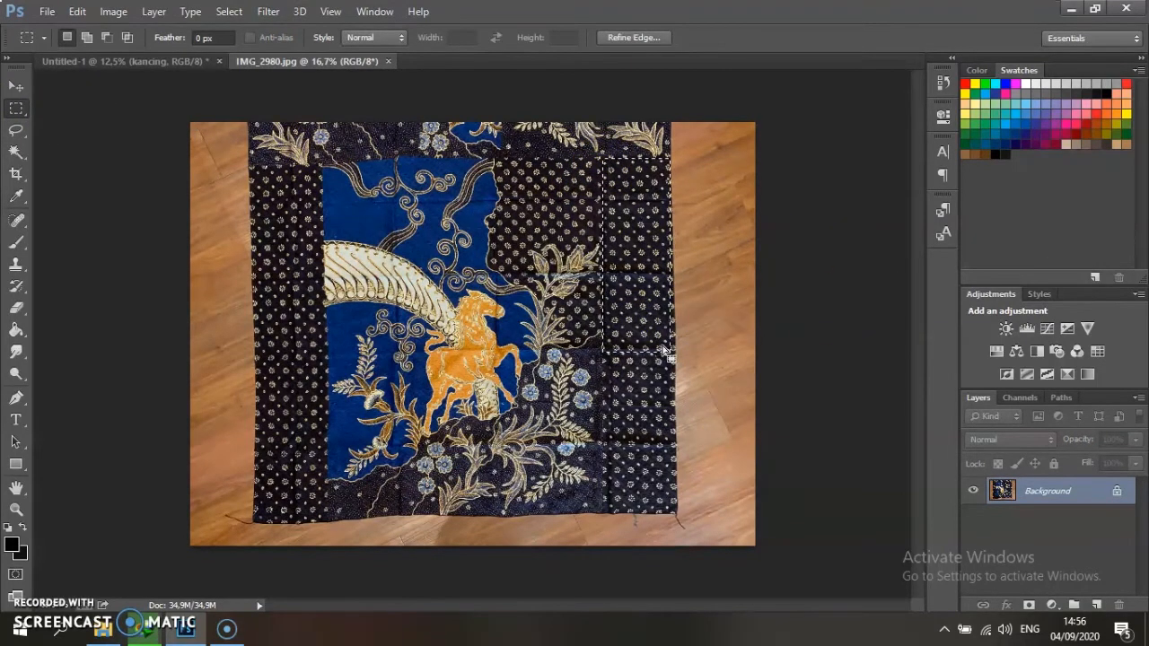
Step: Copy the selected fabric pattern and paste it into the Untitled-1 document above the "kancing" layer
{"action": "left_click", "coordinate": [16, 86]}
{"action": "mouse_move", "coordinate": [664, 224]}
{"action": "left_mouse_down"}
{"action": "mouse_move", "coordinate": [206, 111]}
{"action": "mouse_move", "coordinate": [516, 264]}
{"action": "mouse_move", "coordinate": [664, 224]}
{"action": "left_mouse_up"}
{"action": "left_click", "coordinate": [77, 10]}
{"action": "left_click", "coordinate": [124, 105]}
{"action": "left_click", "coordinate": [126, 61]}
{"action": "left_click", "coordinate": [77, 11]}
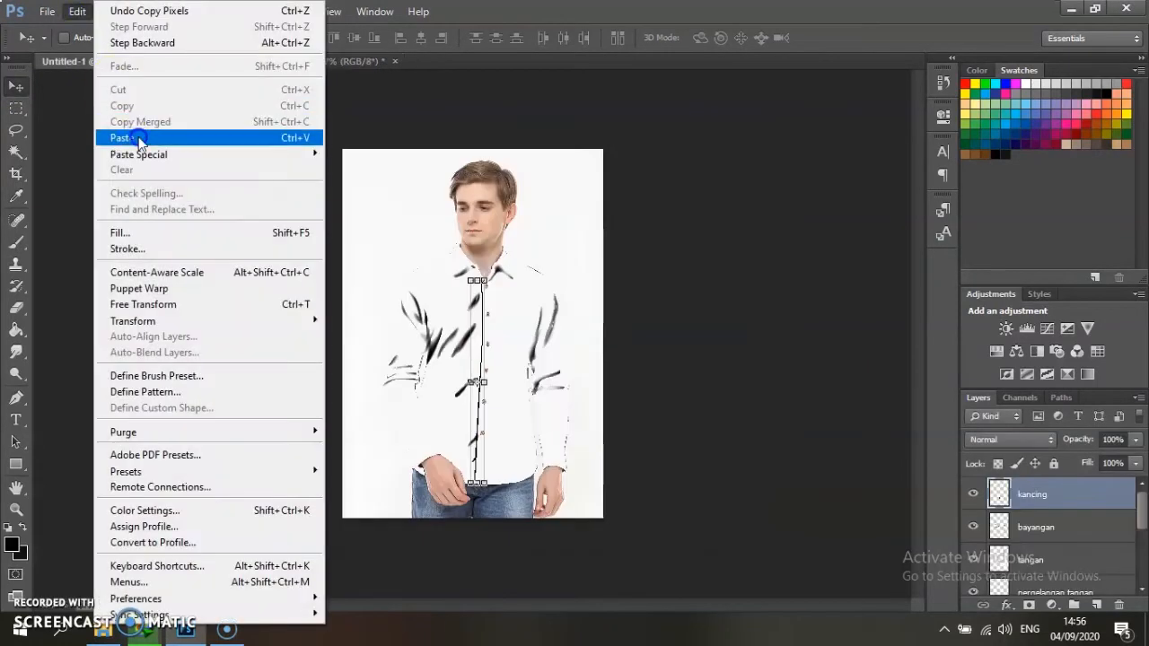
{"action": "left_click", "coordinate": [115, 135]}
{"action": "key", "text": "ctrl+plus"}
{"action": "key", "text": "ctrl+plus"}
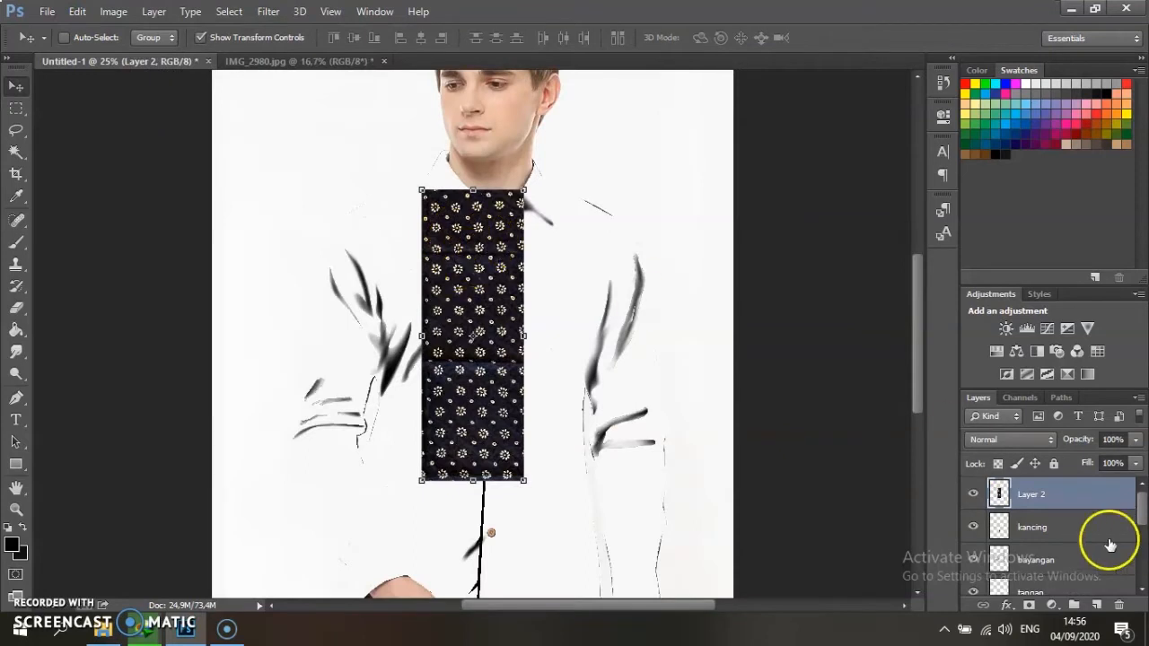
Step: Move the pasted fabric layer between the "tangan" and "pergelangan tangan" layers in the stack
{"action": "left_click_drag", "start_coordinate": [1060, 499], "coordinate": [1052, 572]}
{"action": "left_click_drag", "start_coordinate": [1054, 537], "coordinate": [1051, 557]}
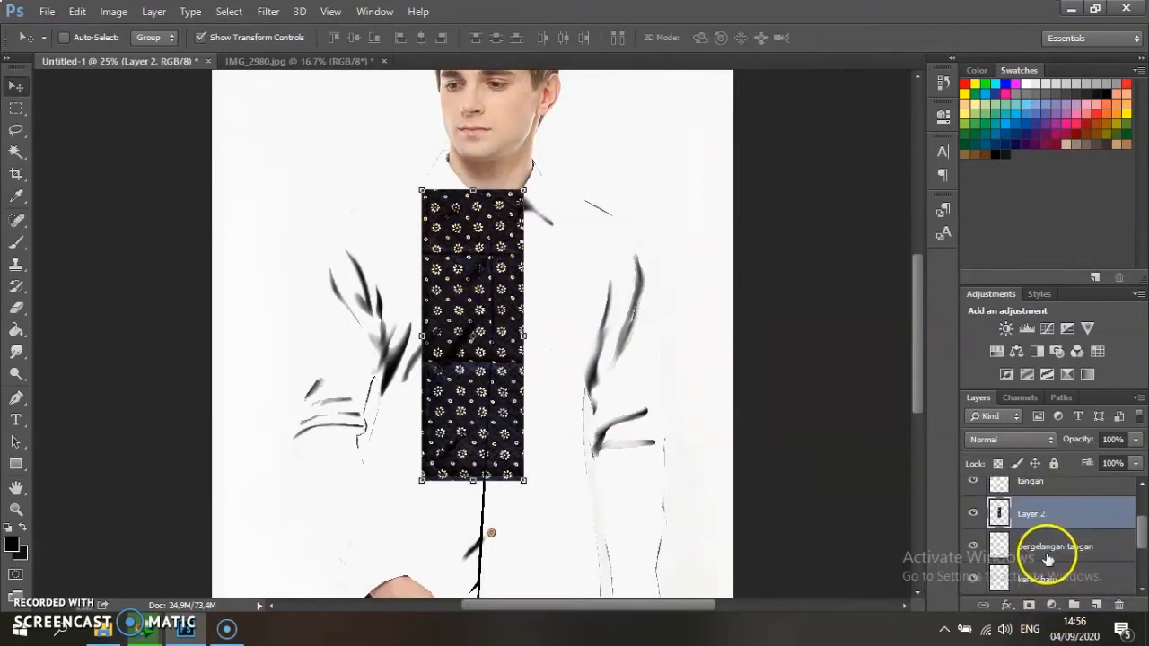
{"action": "scroll", "coordinate": [639, 287], "scroll_direction": "down", "scroll_amount": 2}
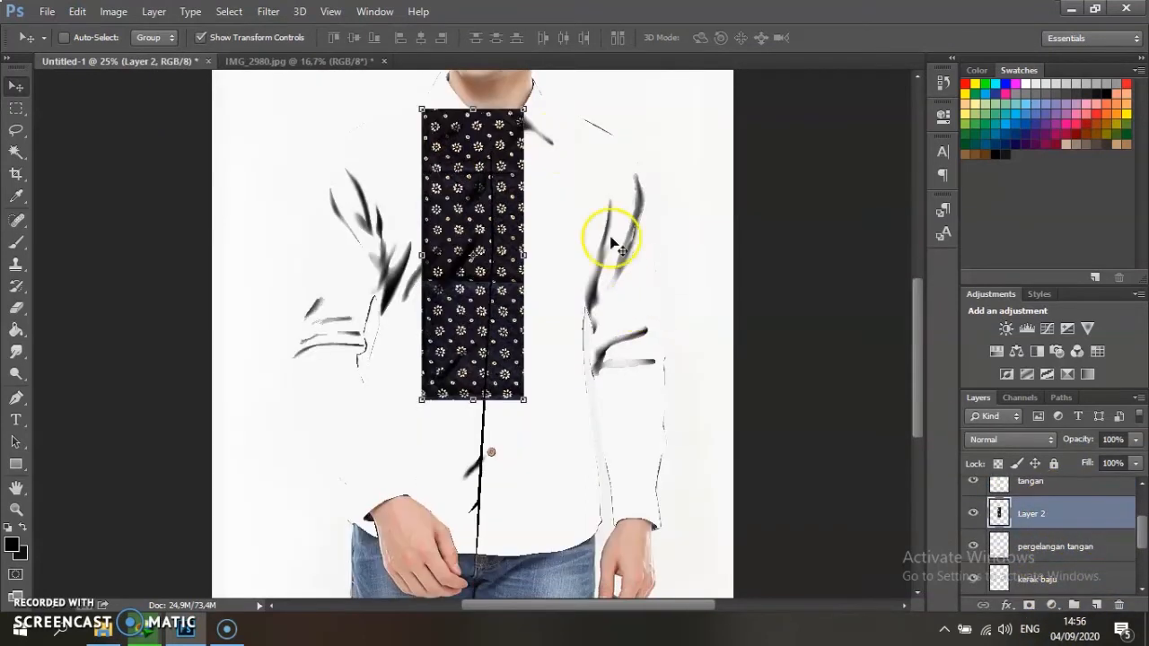
Step: Scale the fabric piece down, rotate it diagonally over the torso beside the placket and apply the transform
{"action": "left_click_drag", "start_coordinate": [526, 110], "coordinate": [493, 275]}
{"action": "left_click_drag", "start_coordinate": [500, 267], "coordinate": [556, 308]}
{"action": "key", "text": "Return"}
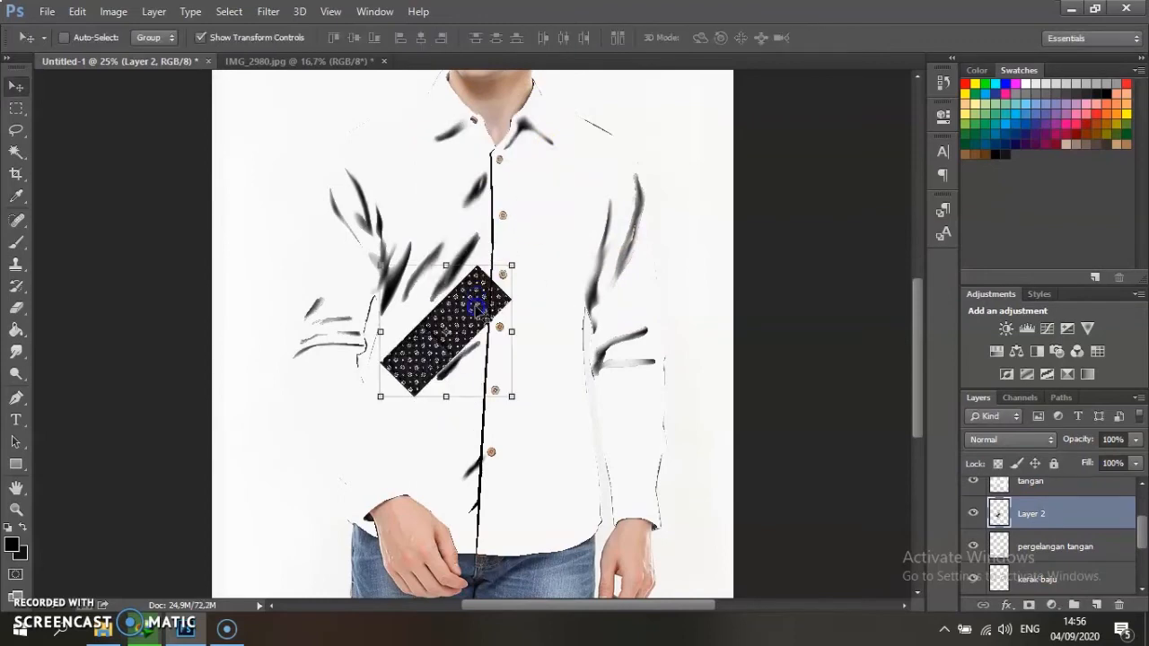
Step: Move the dotted fabric piece over the cuff at the picture's left and clip it to the "pergelangan tangan" layer
{"action": "left_click_drag", "start_coordinate": [479, 295], "coordinate": [406, 451]}
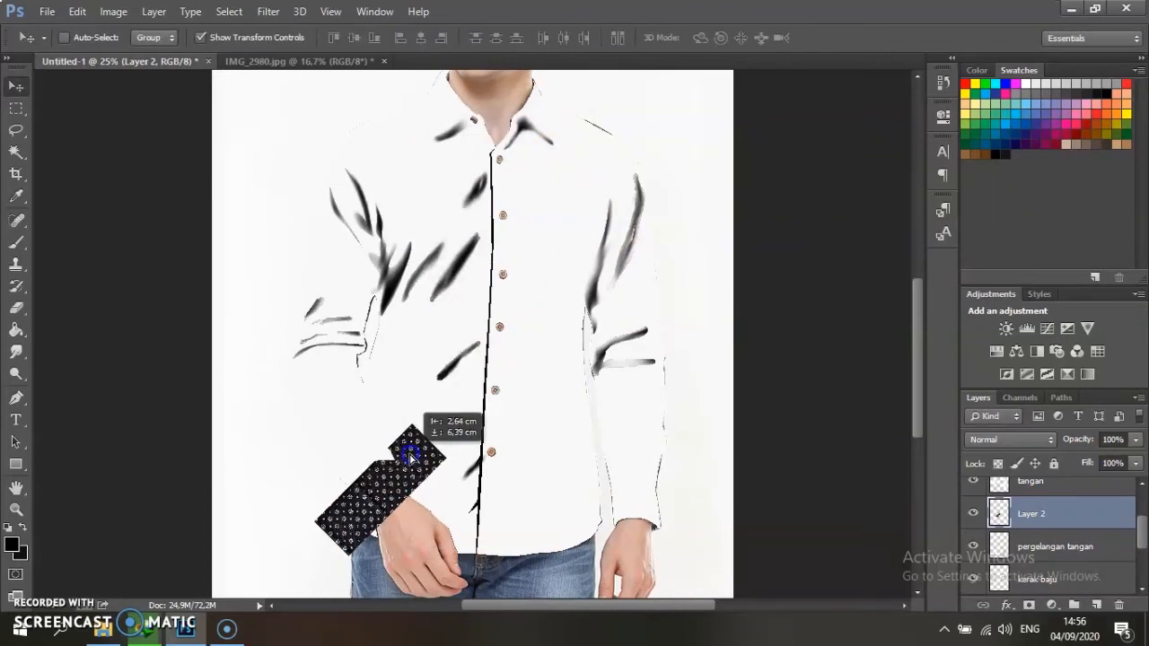
{"action": "right_click", "coordinate": [1041, 512]}
{"action": "left_click", "coordinate": [763, 302]}
{"action": "left_click_drag", "start_coordinate": [449, 421], "coordinate": [444, 425]}
{"action": "key", "text": "Return"}
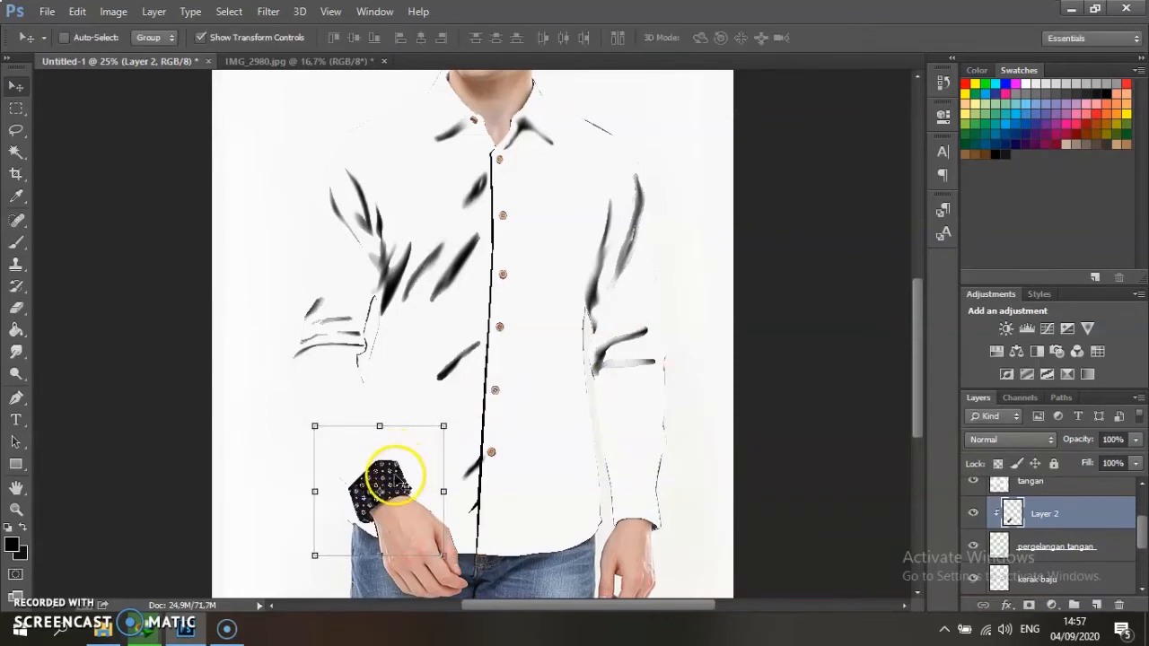
Step: Duplicate the fabric piece onto the other cuff and rotate it to cover that cuff completely
{"action": "left_click_drag", "start_coordinate": [387, 462], "coordinate": [646, 482]}
{"action": "key", "text": "ctrl+t"}
{"action": "left_click_drag", "start_coordinate": [723, 430], "coordinate": [758, 519]}
{"action": "key", "text": "Return"}
{"action": "left_click_drag", "start_coordinate": [680, 516], "coordinate": [659, 515]}
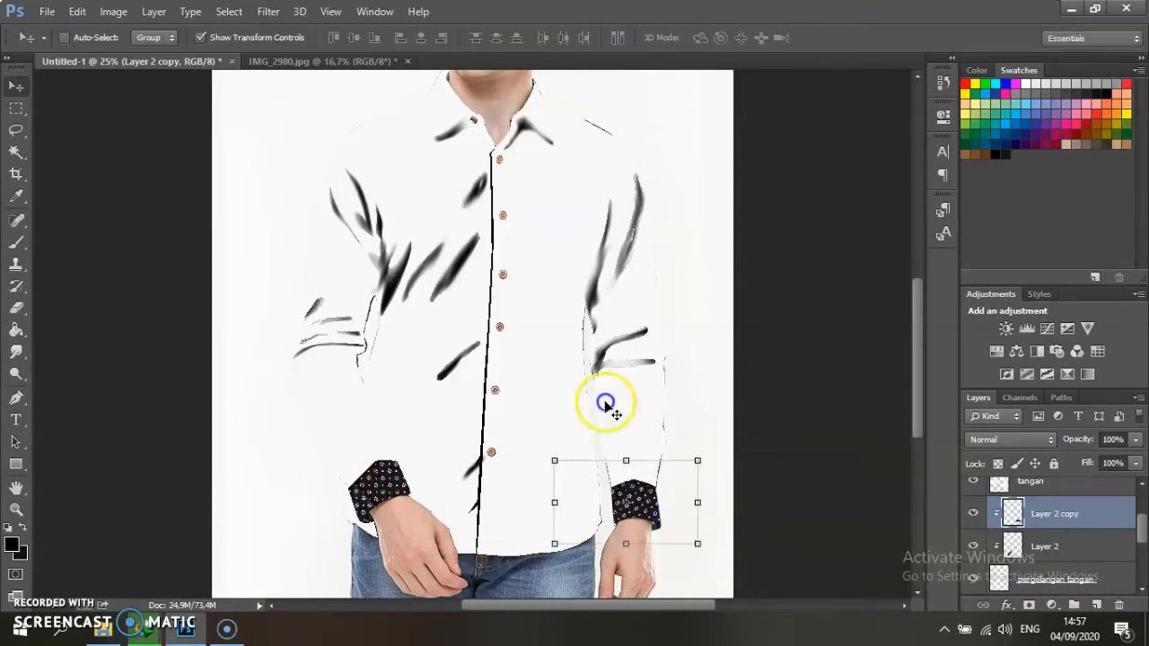
{"action": "scroll", "coordinate": [554, 393], "scroll_direction": "up", "scroll_amount": 2}
{"action": "left_click_drag", "start_coordinate": [659, 562], "coordinate": [569, 187]}
{"action": "key", "text": "ctrl+z"}
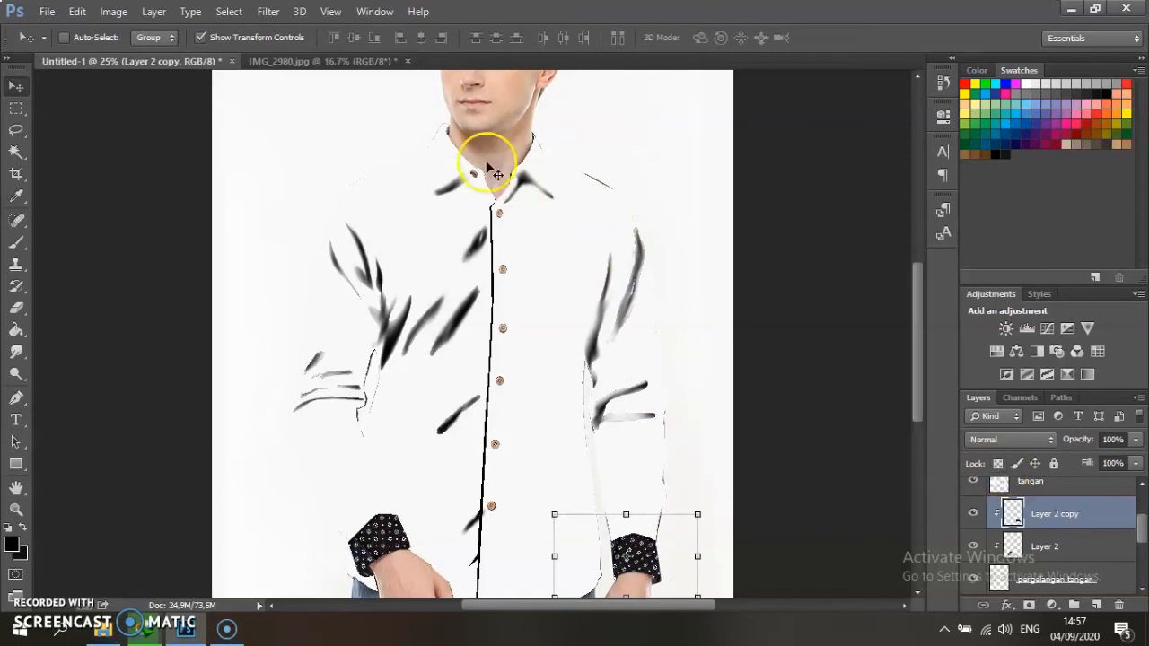
Step: Duplicate the second cuff's fabric layer and move the duplicate directly above the "kerak baju" layer
{"action": "right_click", "coordinate": [1050, 527]}
{"action": "left_click", "coordinate": [787, 146]}
{"action": "left_click", "coordinate": [692, 186]}
{"action": "left_click_drag", "start_coordinate": [1039, 569], "coordinate": [1059, 509]}
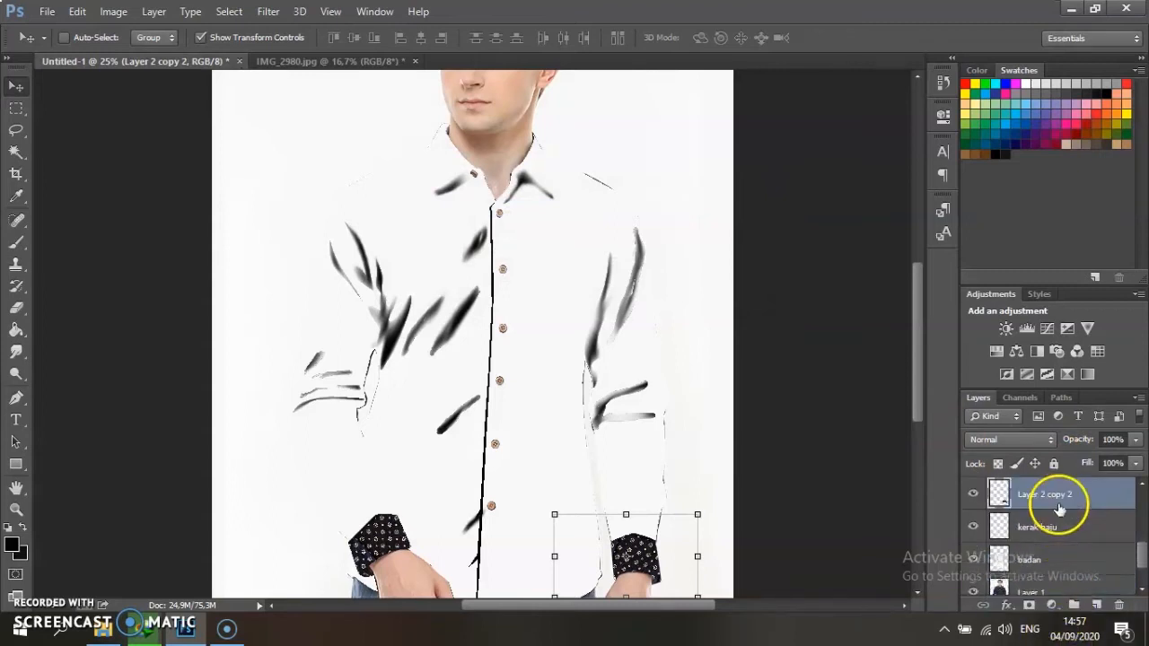
Step: Rotate and position the fabric duplicate over the collar's left half and clip it to the "kerak baju" layer
{"action": "left_click_drag", "start_coordinate": [677, 555], "coordinate": [502, 160]}
{"action": "scroll", "coordinate": [503, 203], "scroll_direction": "up", "scroll_amount": 3}
{"action": "left_click_drag", "start_coordinate": [546, 206], "coordinate": [579, 220]}
{"action": "key", "text": "Return"}
{"action": "left_click_drag", "start_coordinate": [486, 248], "coordinate": [459, 227]}
{"action": "right_click", "coordinate": [1035, 499]}
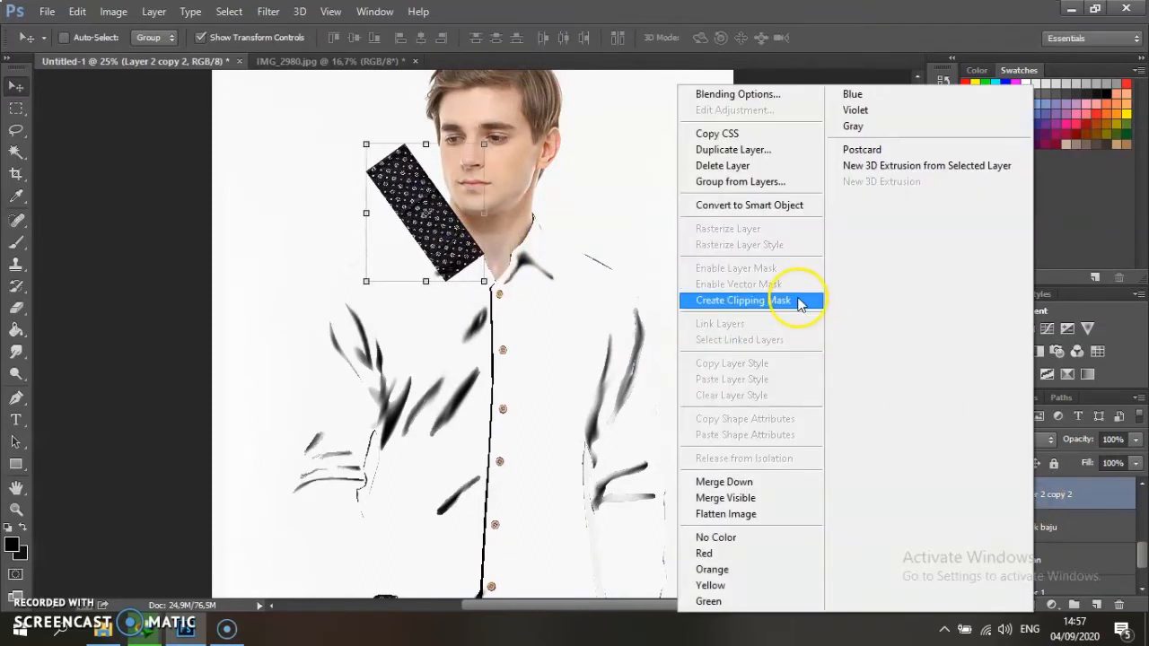
{"action": "left_click", "coordinate": [799, 300]}
{"action": "left_click_drag", "start_coordinate": [491, 133], "coordinate": [506, 143]}
{"action": "double_click", "coordinate": [481, 171]}
Step: Duplicate the clipped collar fabric and rotate the duplicate to cover the collar's right half
{"action": "right_click", "coordinate": [1073, 499]}
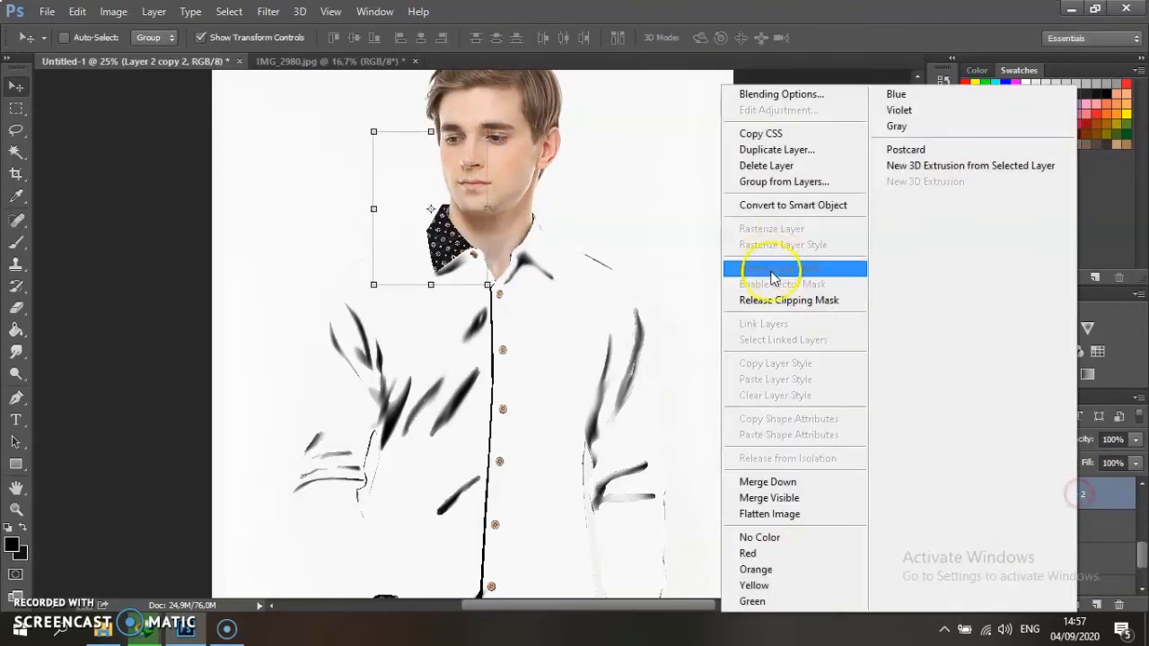
{"action": "left_click", "coordinate": [782, 147]}
{"action": "left_click", "coordinate": [745, 186]}
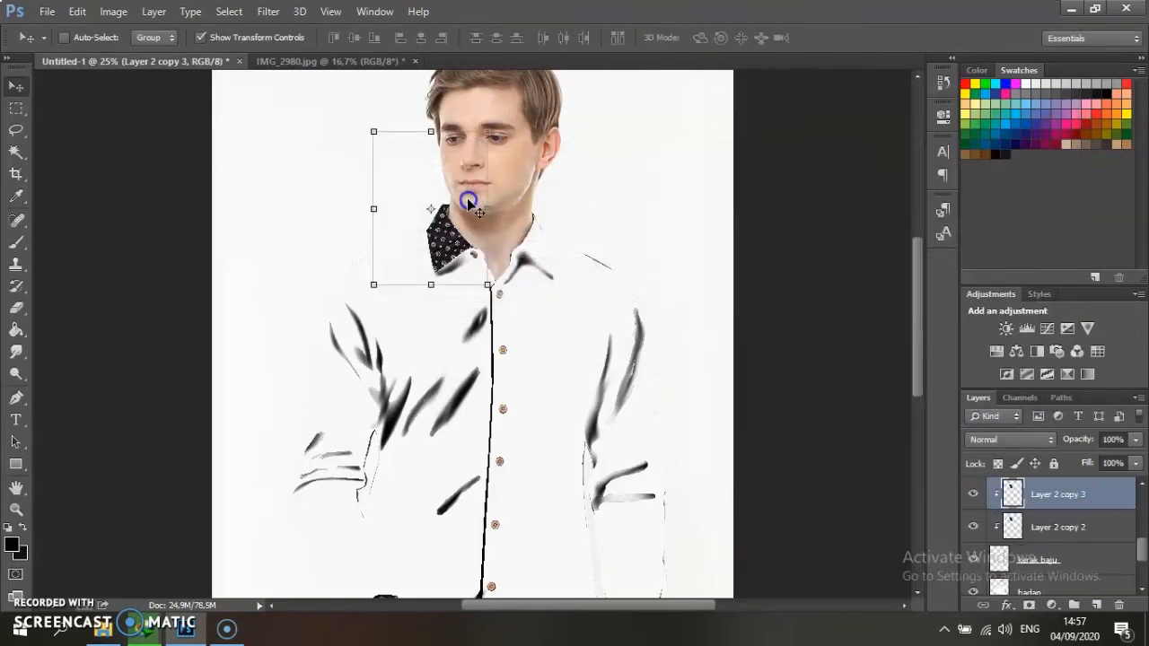
{"action": "left_click_drag", "start_coordinate": [472, 197], "coordinate": [562, 210]}
{"action": "left_click_drag", "start_coordinate": [595, 129], "coordinate": [665, 202]}
{"action": "double_click", "coordinate": [553, 192]}
{"action": "mouse_move", "coordinate": [553, 192]}
{"action": "left_mouse_down"}
{"action": "mouse_move", "coordinate": [569, 197]}
{"action": "mouse_move", "coordinate": [567, 214]}
{"action": "mouse_move", "coordinate": [567, 195]}
{"action": "left_mouse_up"}
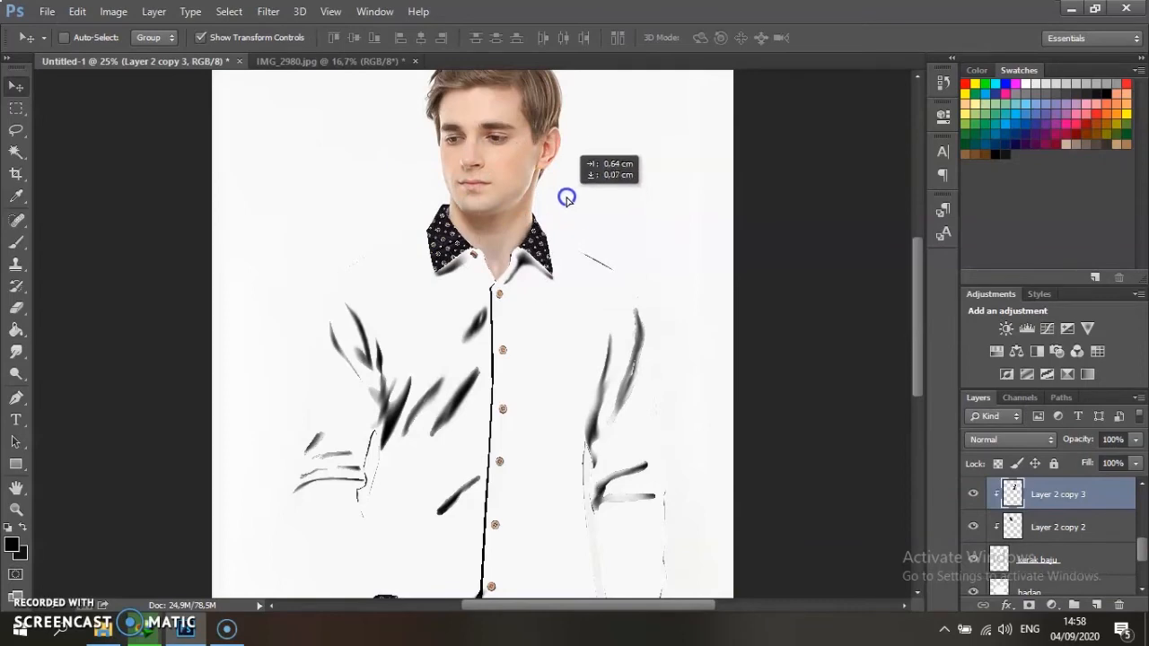
Step: Select a large rectangle around the horse motif and its surrounding pattern in IMG_2980.jpg and copy it
{"action": "key", "text": "m"}
{"action": "key", "text": "ctrl+minus"}
{"action": "key", "text": "ctrl+minus"}
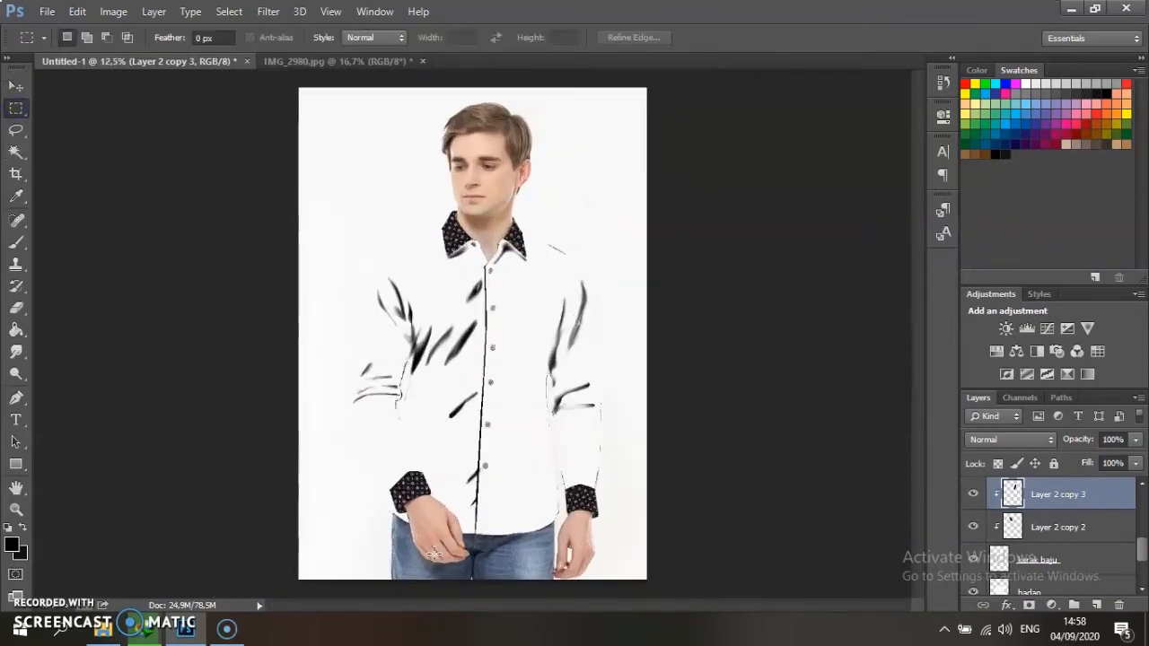
{"action": "left_click", "coordinate": [282, 63]}
{"action": "left_click_drag", "start_coordinate": [325, 164], "coordinate": [608, 512]}
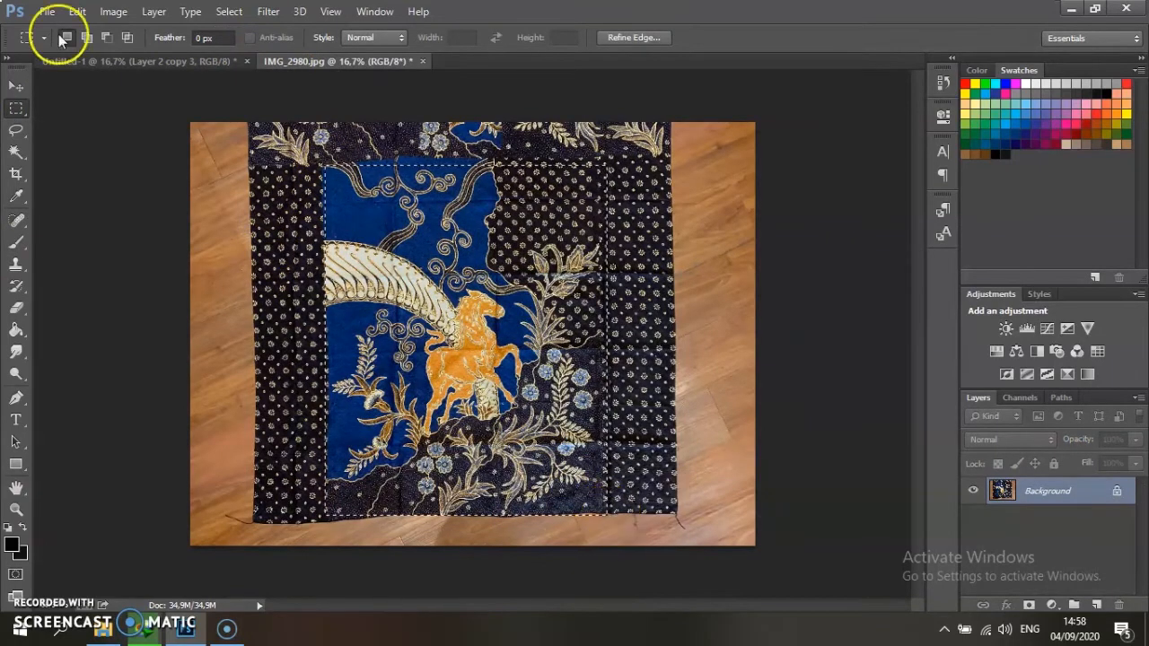
{"action": "left_click", "coordinate": [77, 11]}
{"action": "left_click", "coordinate": [122, 105]}
Step: Paste the horse batik into Untitled-1, scale it down and place it over the shirt's torso
{"action": "left_click", "coordinate": [65, 61]}
{"action": "left_click", "coordinate": [77, 10]}
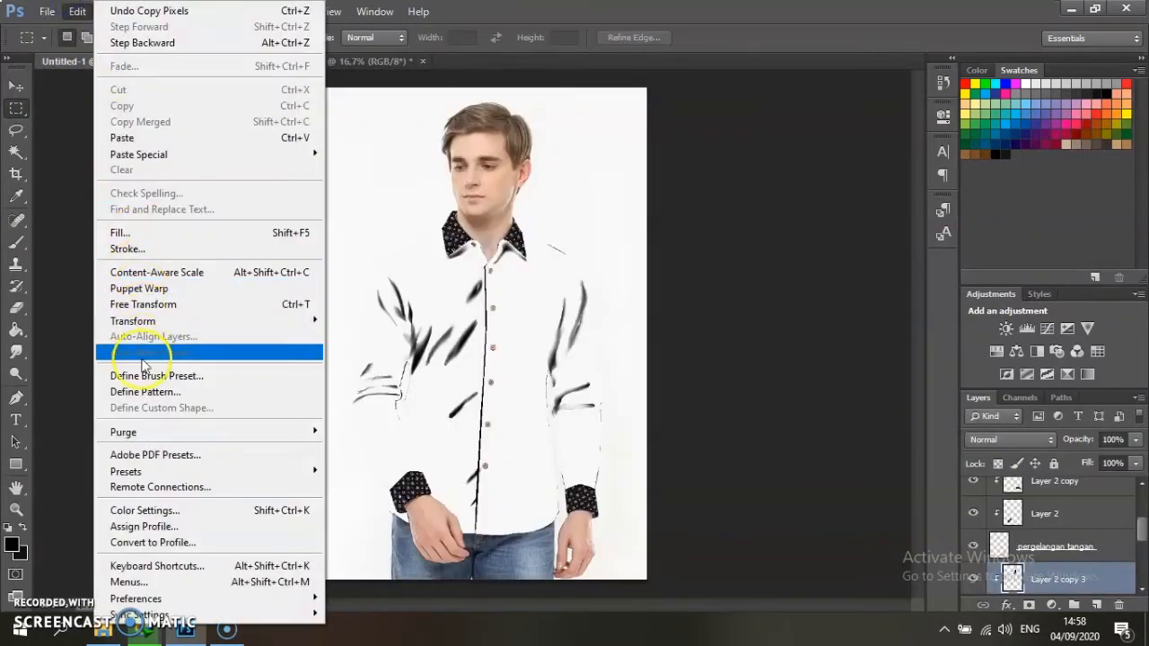
{"action": "left_click", "coordinate": [137, 140]}
{"action": "key", "text": "v"}
{"action": "left_click_drag", "start_coordinate": [533, 207], "coordinate": [536, 232]}
{"action": "key", "text": "ctrl+t"}
{"action": "left_click_drag", "start_coordinate": [615, 185], "coordinate": [575, 234]}
{"action": "key", "text": "Return"}
{"action": "left_click_drag", "start_coordinate": [505, 258], "coordinate": [524, 257]}
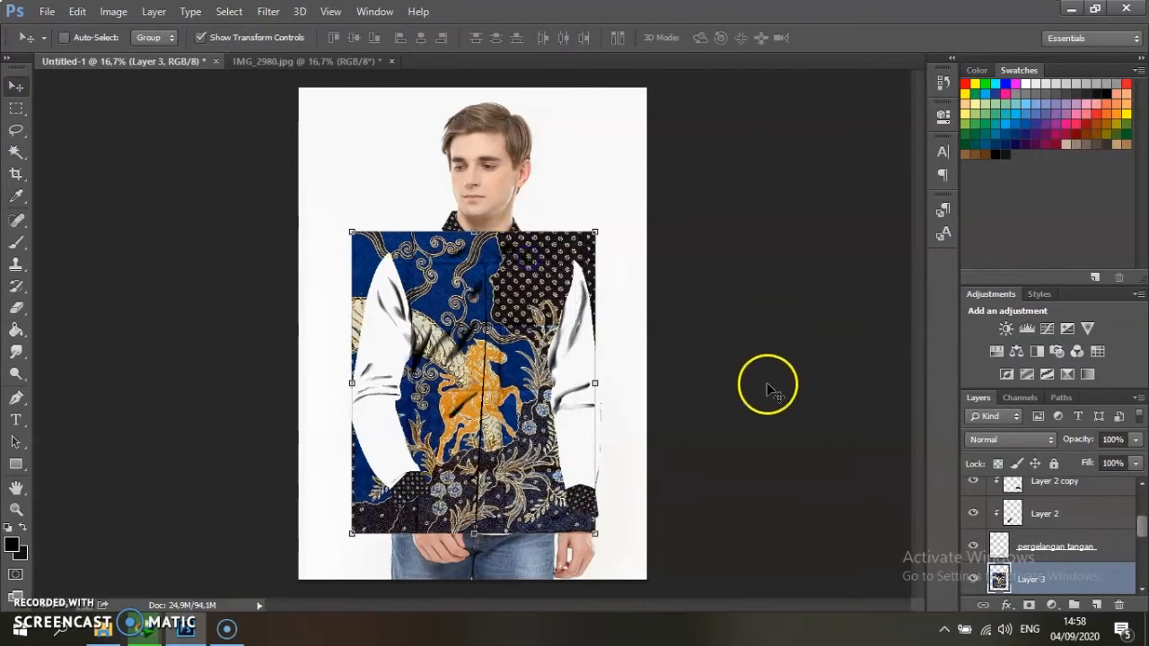
Step: Move the horse batik layer between the "kerak baju" and "badan" layers in the stack
{"action": "scroll", "coordinate": [1055, 537], "scroll_direction": "down", "scroll_amount": 4}
{"action": "scroll", "coordinate": [1046, 562], "scroll_direction": "up", "scroll_amount": 3}
{"action": "mouse_move", "coordinate": [1052, 542]}
{"action": "left_mouse_down"}
{"action": "mouse_move", "coordinate": [1042, 603]}
{"action": "mouse_move", "coordinate": [1051, 541]}
{"action": "left_mouse_up"}
Step: Resize the horse batik to cover the whole torso and clip it to the "badan" layer
{"action": "left_click_drag", "start_coordinate": [507, 260], "coordinate": [515, 262]}
{"action": "left_click_drag", "start_coordinate": [358, 232], "coordinate": [347, 220]}
{"action": "key", "text": "Return"}
{"action": "right_click", "coordinate": [1062, 518]}
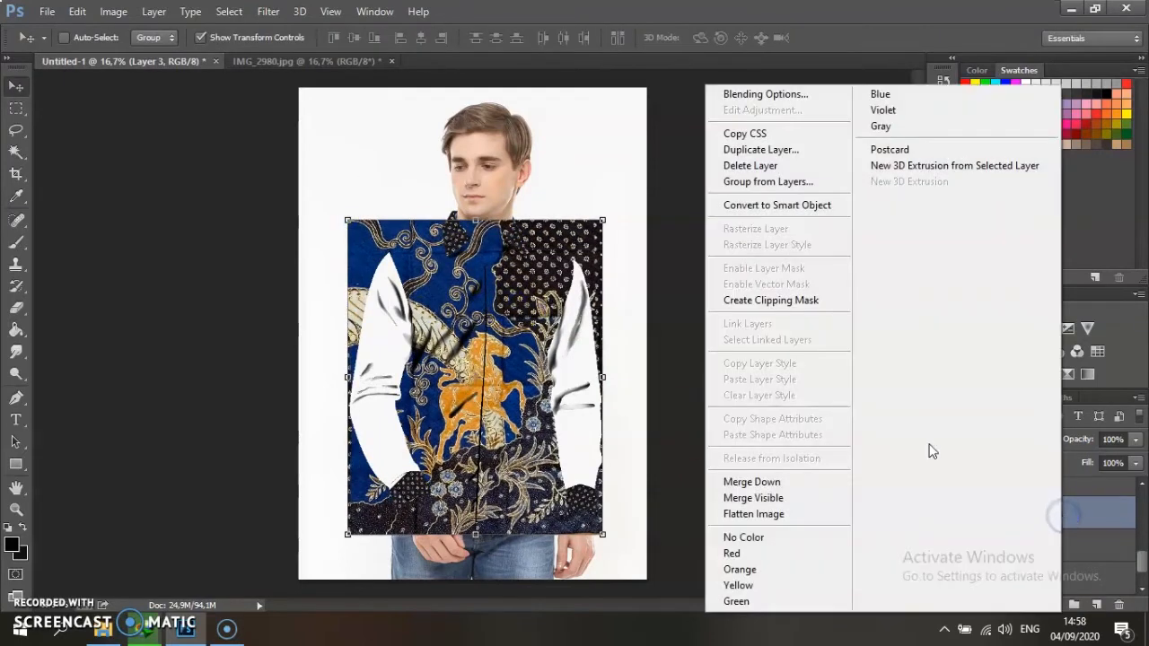
{"action": "left_click", "coordinate": [766, 304]}
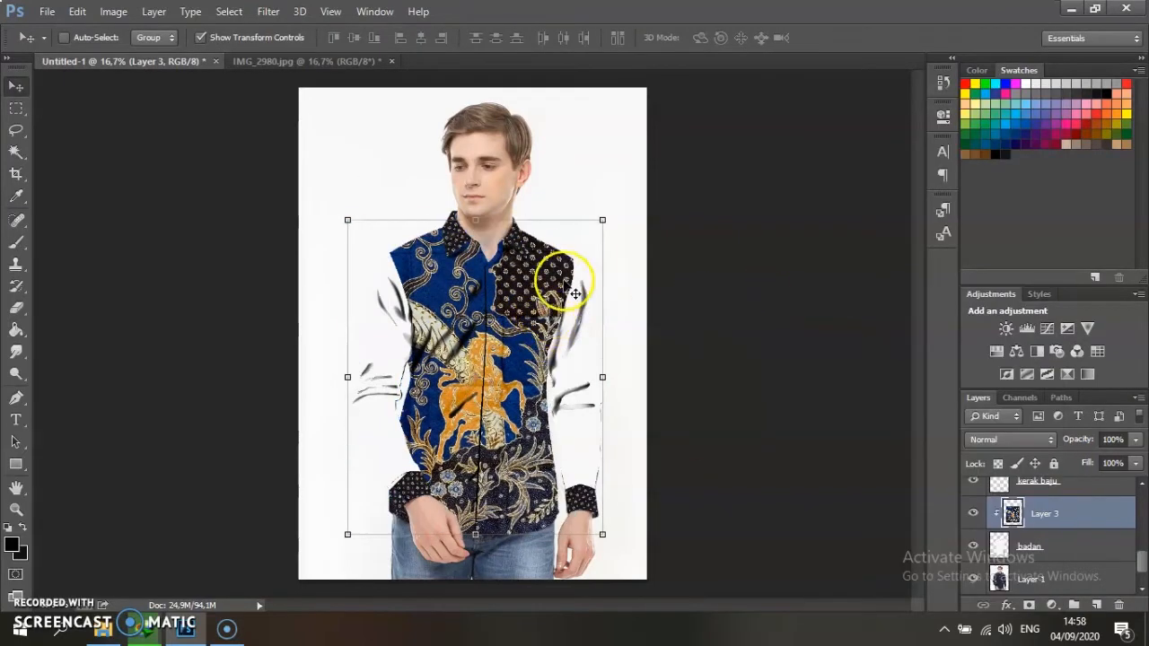
{"action": "left_click_drag", "start_coordinate": [602, 220], "coordinate": [601, 220]}
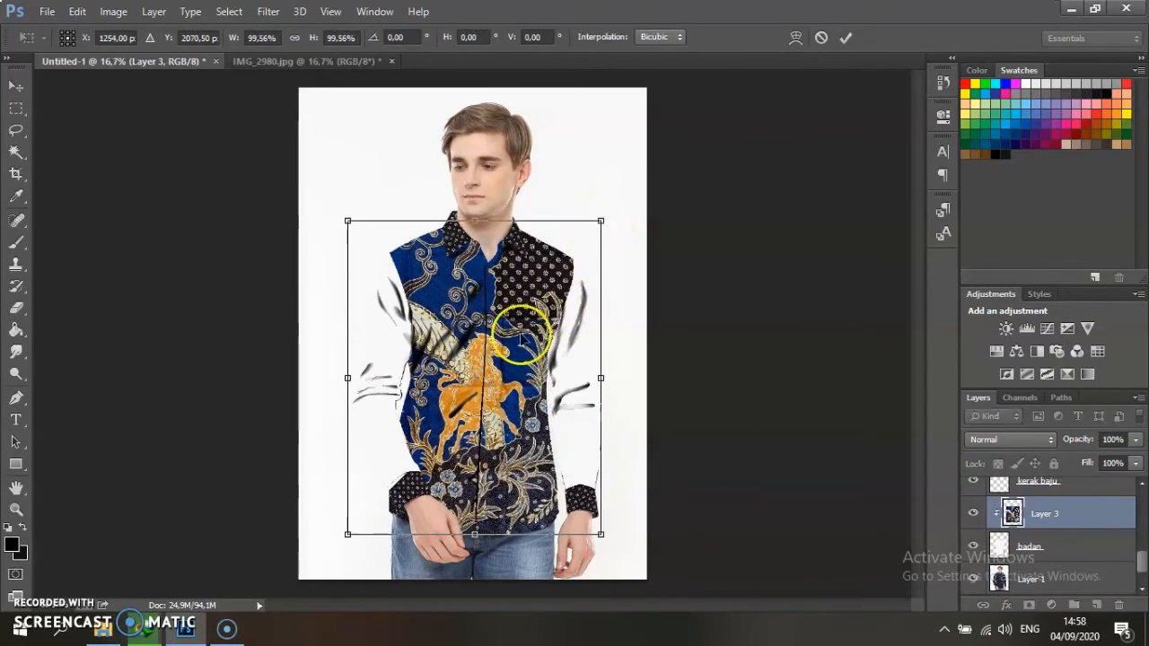
{"action": "left_click_drag", "start_coordinate": [349, 529], "coordinate": [344, 540]}
{"action": "key", "text": "Return"}
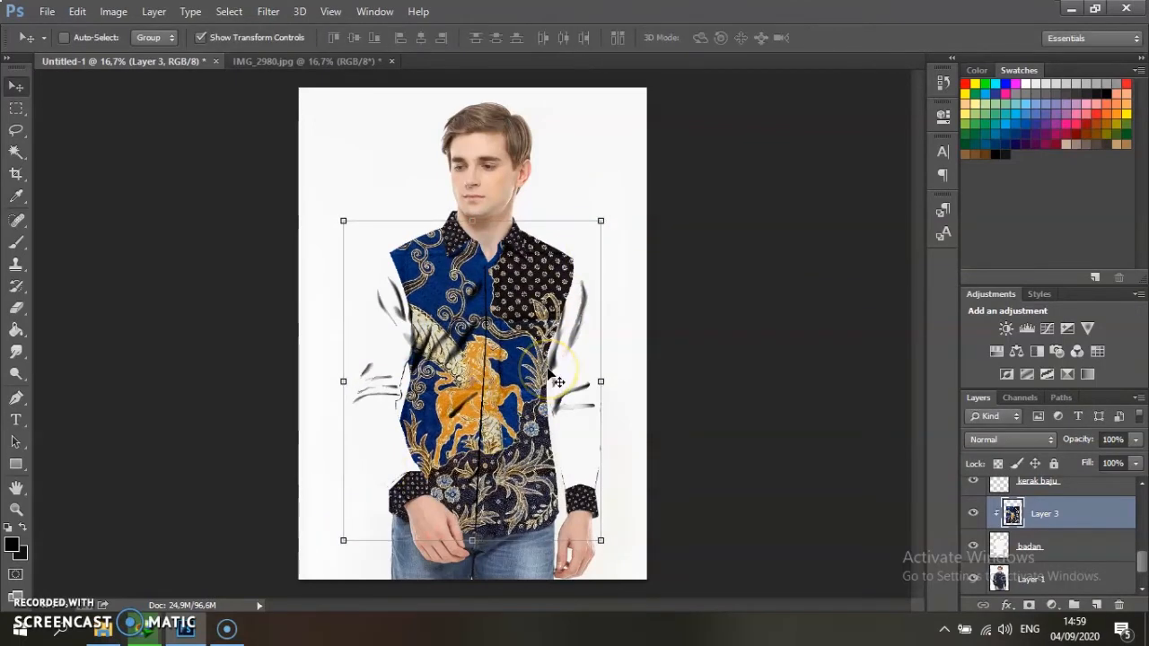
Step: Duplicate the horse batik layer and move the duplicate between the "bayangan" and "tangan" layers
{"action": "right_click", "coordinate": [1050, 513]}
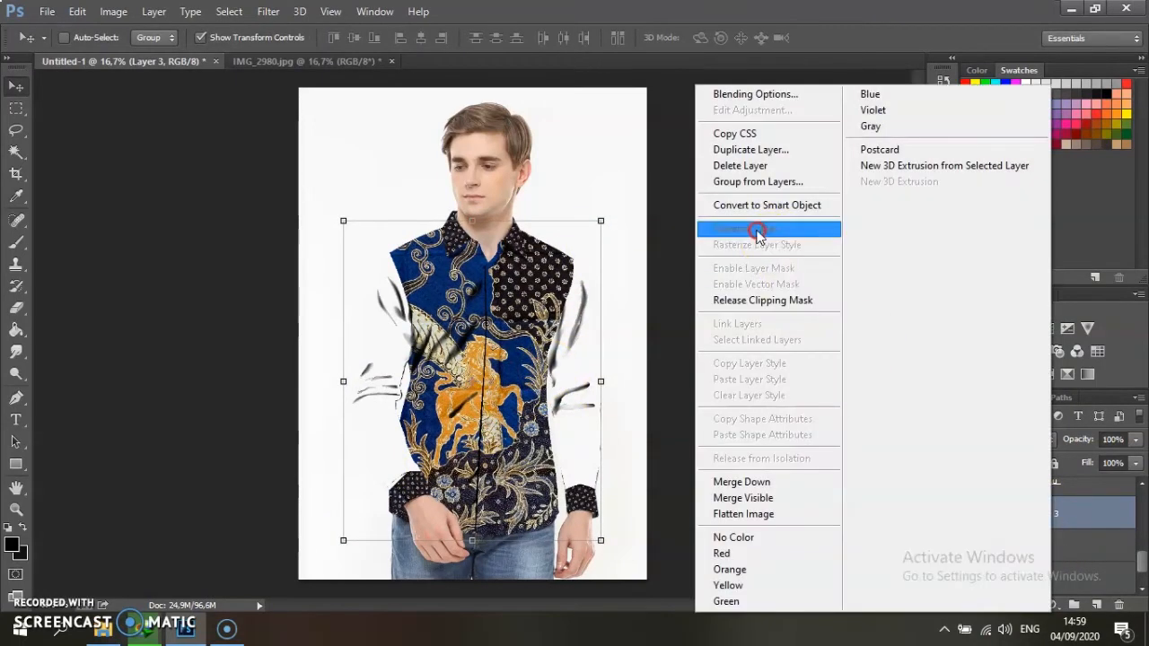
{"action": "left_click", "coordinate": [748, 163]}
{"action": "left_click", "coordinate": [723, 201]}
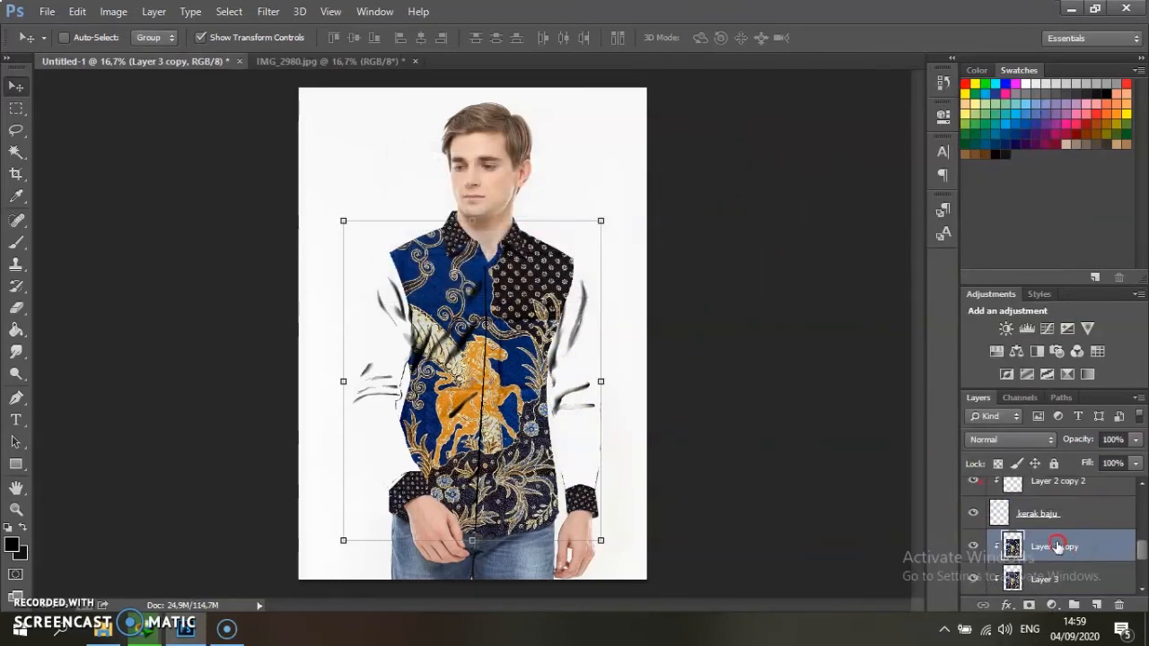
{"action": "mouse_move", "coordinate": [1051, 510]}
{"action": "left_mouse_down"}
{"action": "mouse_move", "coordinate": [1046, 459]}
{"action": "mouse_move", "coordinate": [1045, 516]}
{"action": "left_mouse_up"}
Step: Clip the batik duplicate to the "tangan" layer and shift it so the wing and floral motifs cover the left sleeve
{"action": "left_click_drag", "start_coordinate": [417, 339], "coordinate": [260, 340]}
{"action": "right_click", "coordinate": [1050, 521]}
{"action": "left_click", "coordinate": [759, 300]}
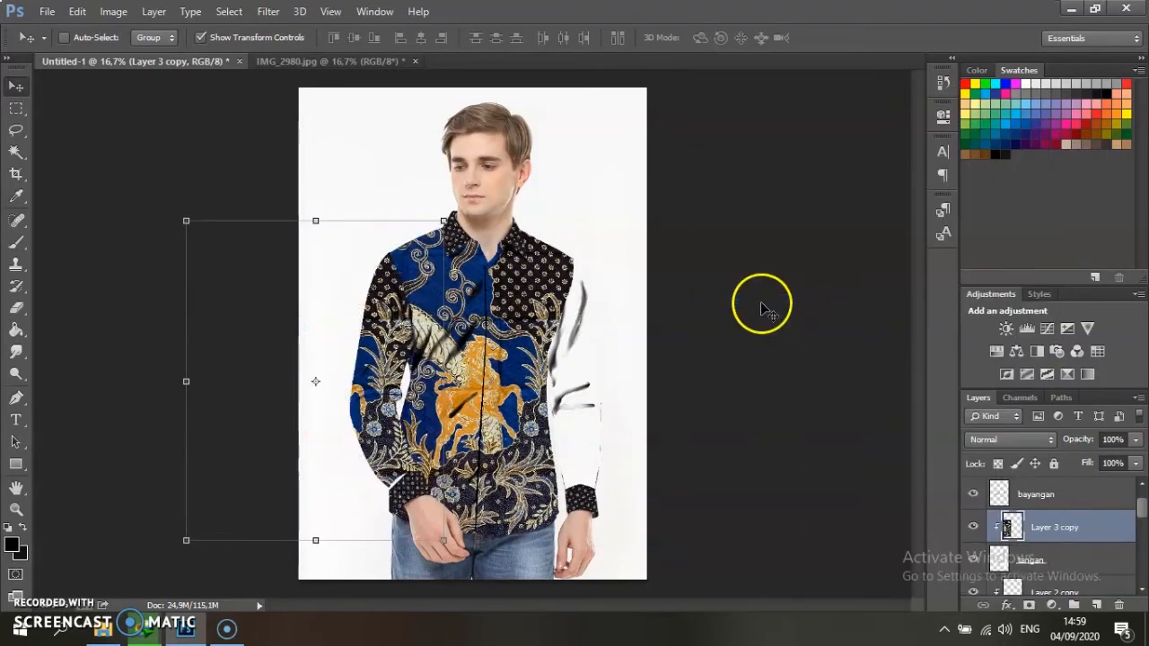
{"action": "left_click_drag", "start_coordinate": [399, 351], "coordinate": [537, 302]}
{"action": "left_click", "coordinate": [441, 368]}
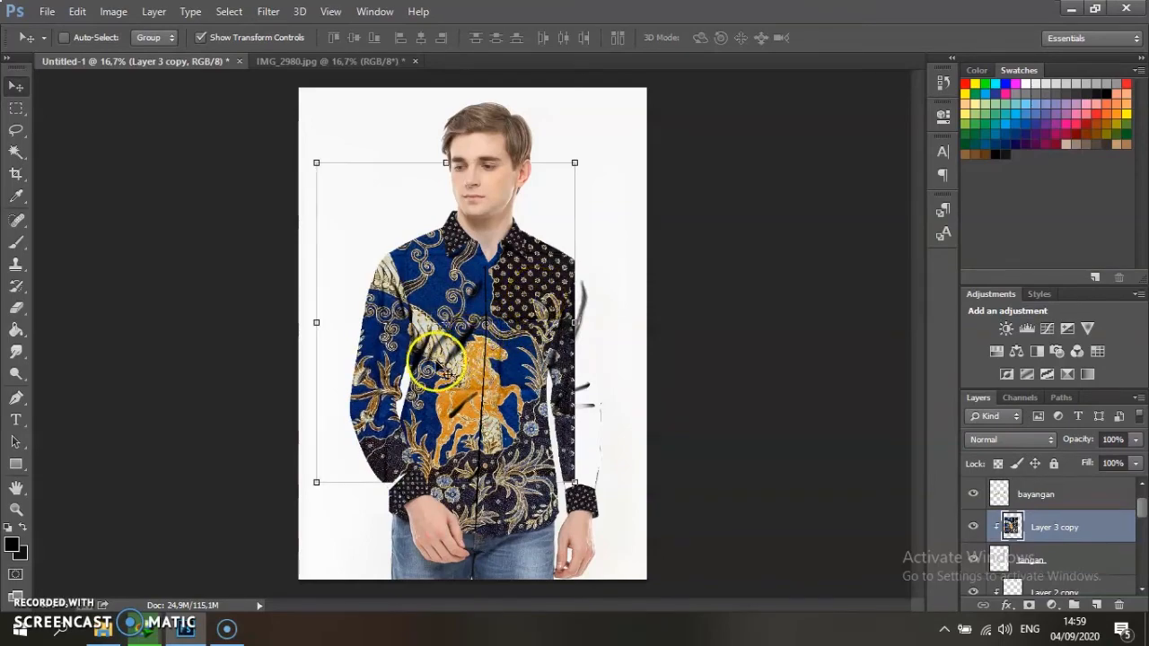
Step: Fill the gap between the left sleeve and its cuff on the "tangan" layer using a 55 px brush
{"action": "key", "text": "ctrl+plus"}
{"action": "key", "text": "ctrl+plus"}
{"action": "scroll", "coordinate": [395, 327], "scroll_direction": "down", "scroll_amount": 5}
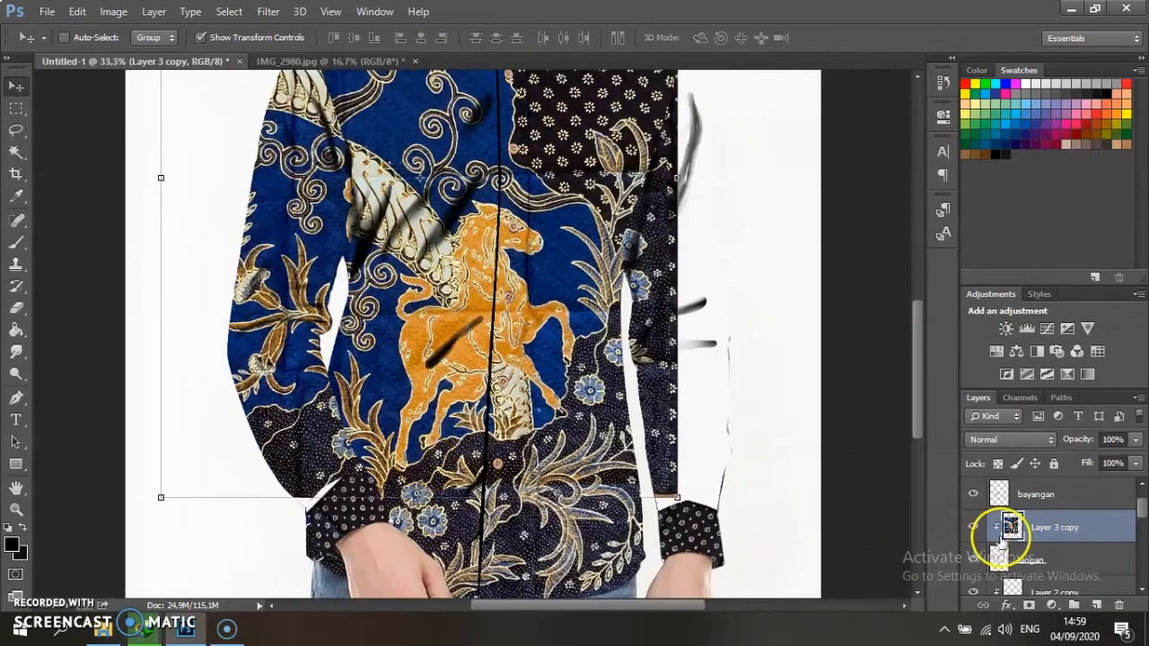
{"action": "left_click", "coordinate": [1032, 556]}
{"action": "left_click", "coordinate": [16, 243]}
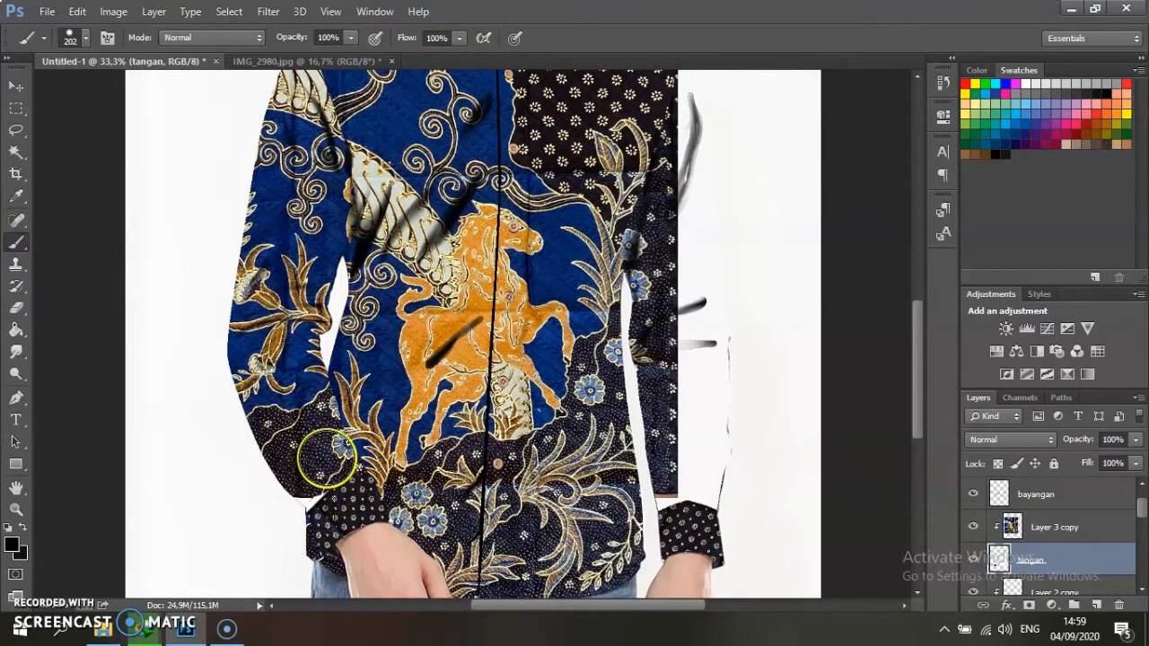
{"action": "right_click", "coordinate": [454, 433]}
{"action": "left_click", "coordinate": [319, 489]}
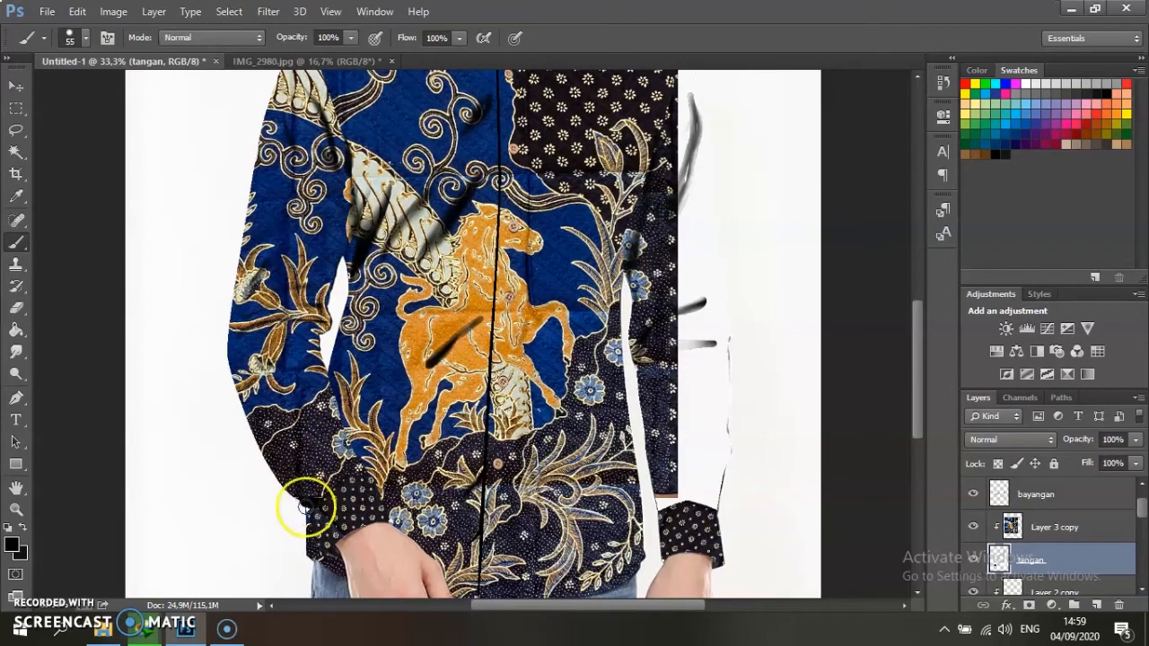
{"action": "key", "text": "ctrl+plus"}
{"action": "scroll", "coordinate": [385, 530], "scroll_direction": "down", "scroll_amount": 2}
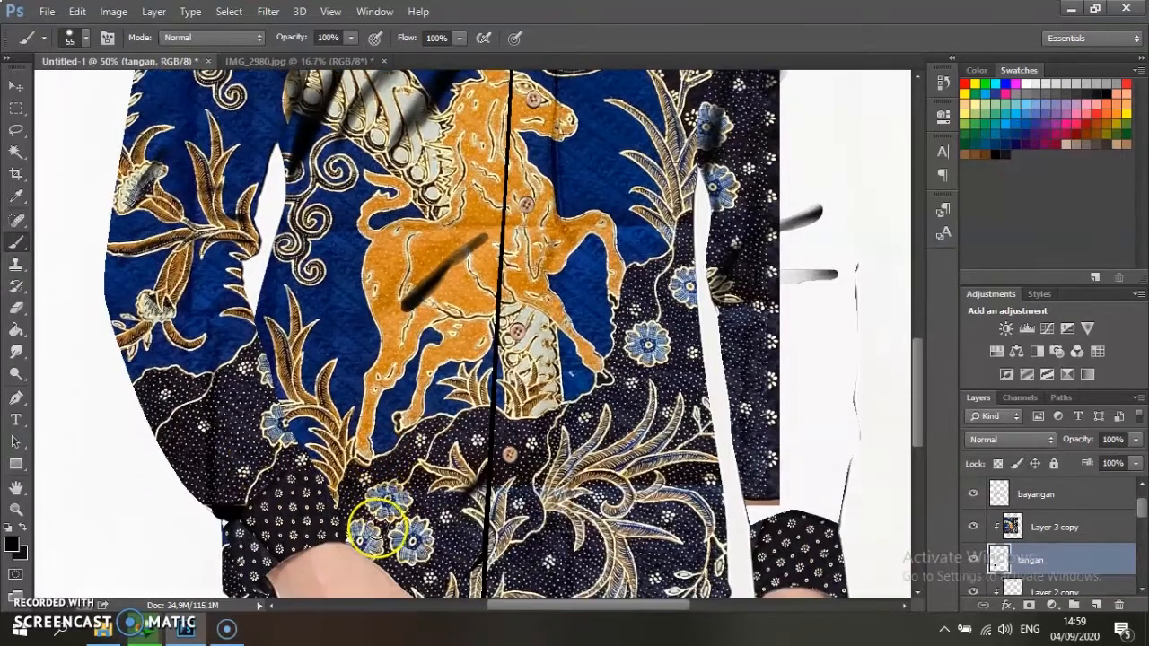
Step: Shift the clipped sleeve batik slightly downward so the pattern reaches the left cuff
{"action": "left_click", "coordinate": [15, 86]}
{"action": "left_click_drag", "start_coordinate": [317, 264], "coordinate": [320, 314]}
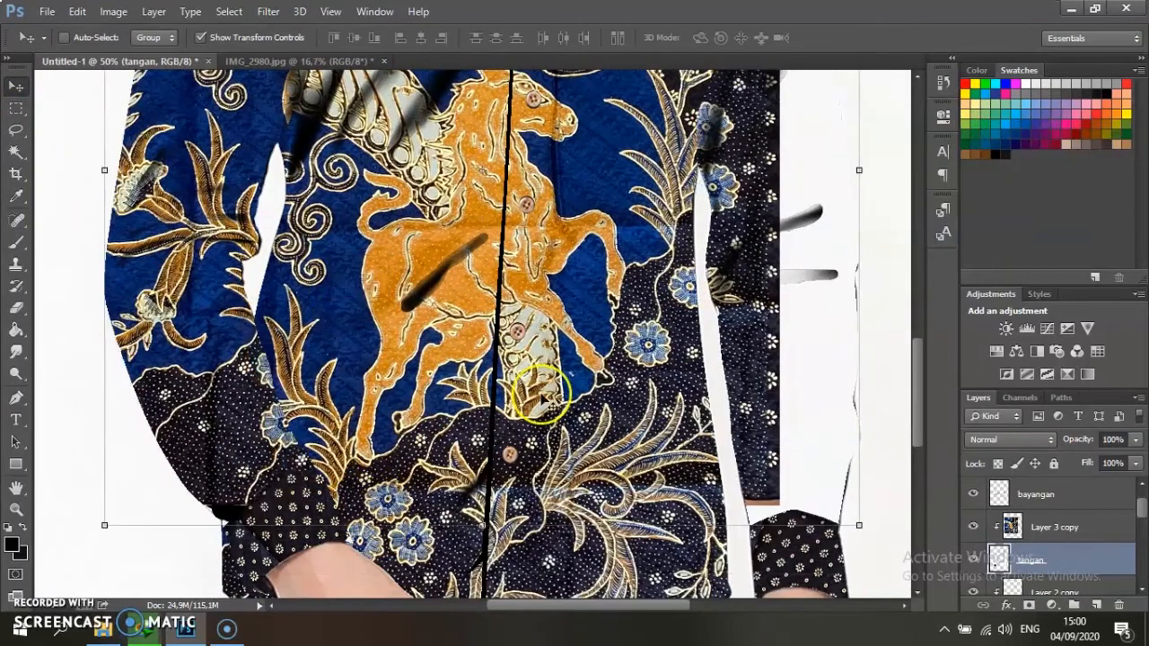
{"action": "left_click", "coordinate": [1055, 527]}
{"action": "left_click_drag", "start_coordinate": [239, 392], "coordinate": [247, 417]}
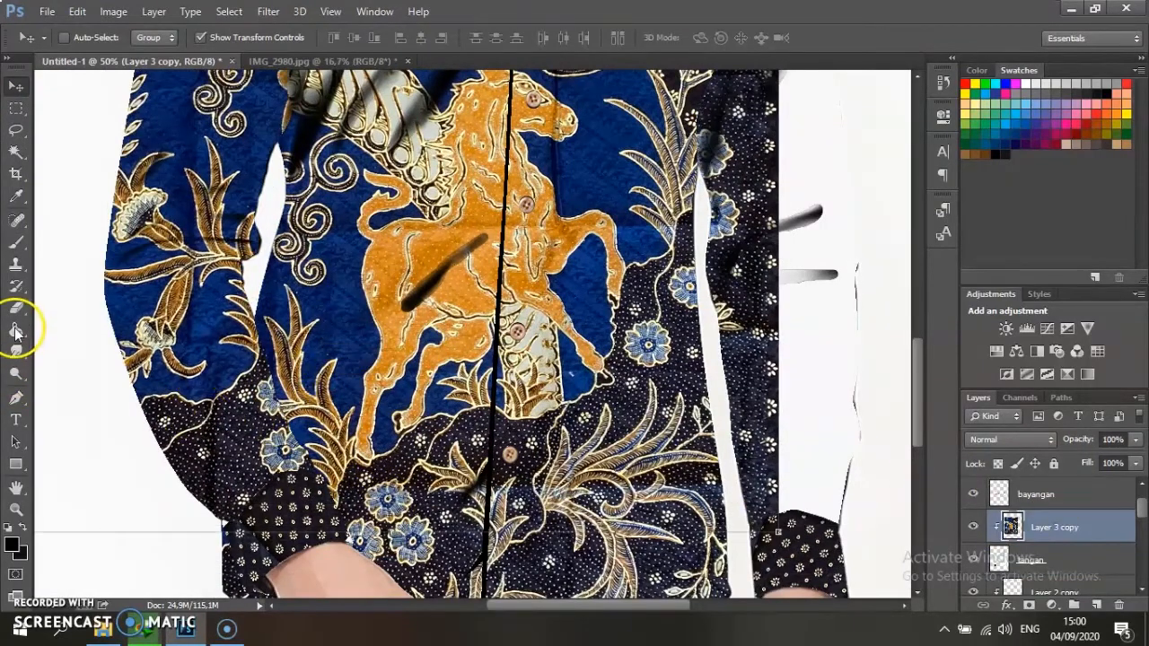
Step: Touch up the edge where the left sleeve meets the cuff on the "tangan" layer using a 19 px brush
{"action": "left_click", "coordinate": [18, 239]}
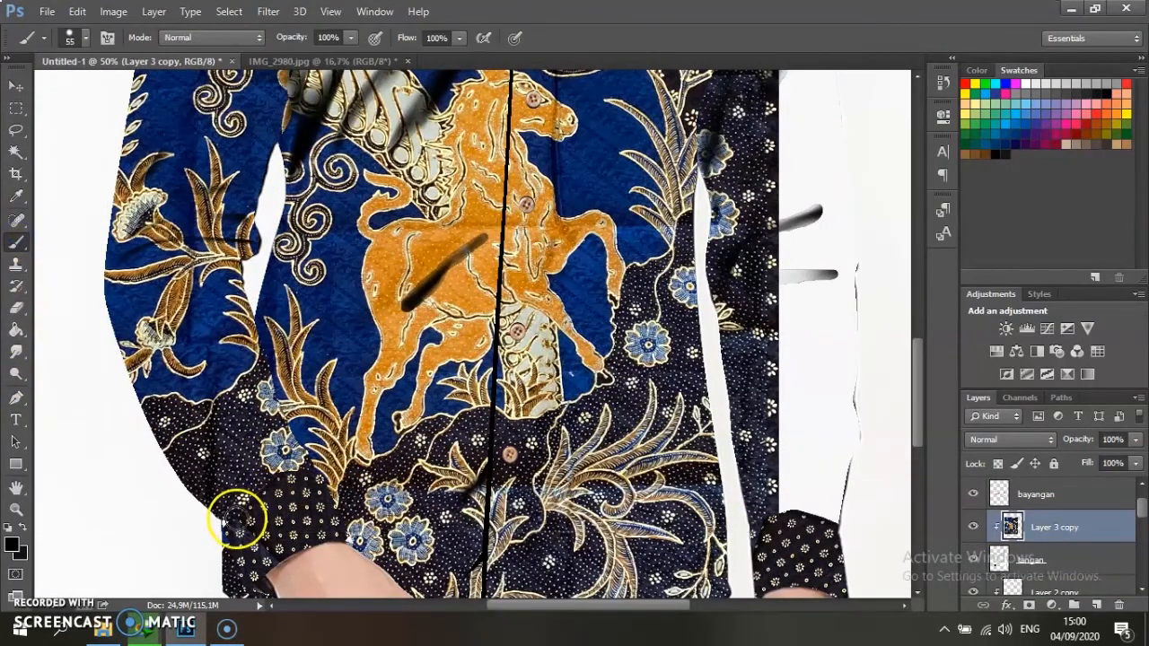
{"action": "left_click", "coordinate": [981, 573]}
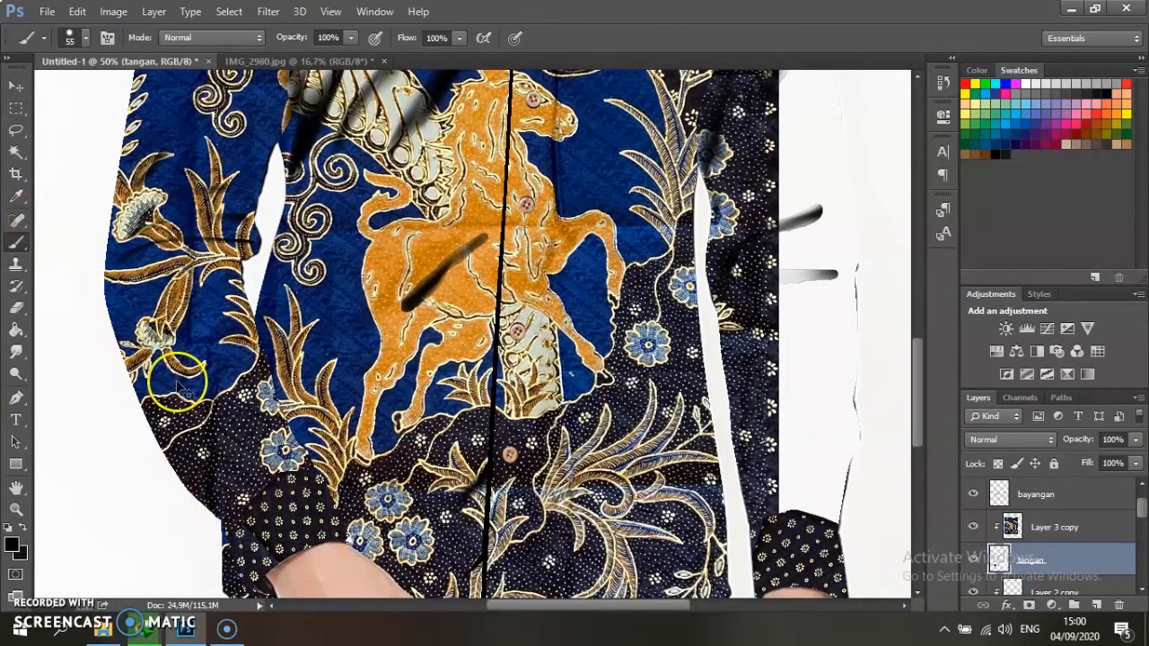
{"action": "right_click", "coordinate": [218, 512]}
{"action": "left_click", "coordinate": [303, 498]}
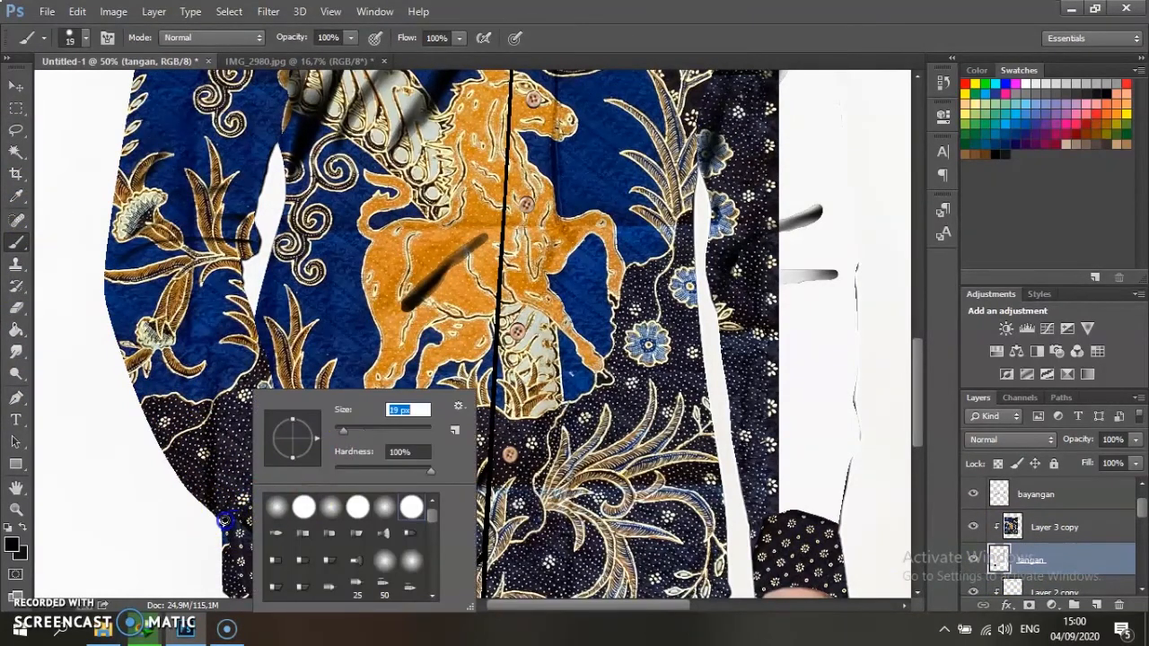
{"action": "key", "text": "Return"}
Step: Duplicate the clipped sleeve batik layer
{"action": "key", "text": "ctrl+minus"}
{"action": "key", "text": "ctrl+minus"}
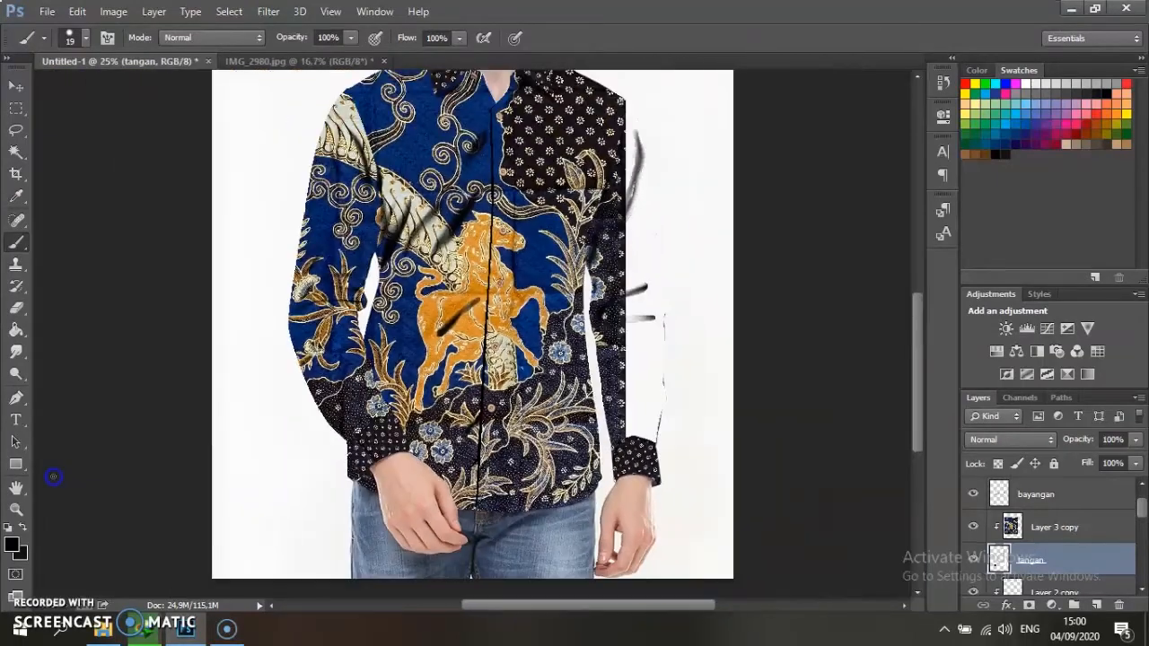
{"action": "right_click", "coordinate": [1046, 530]}
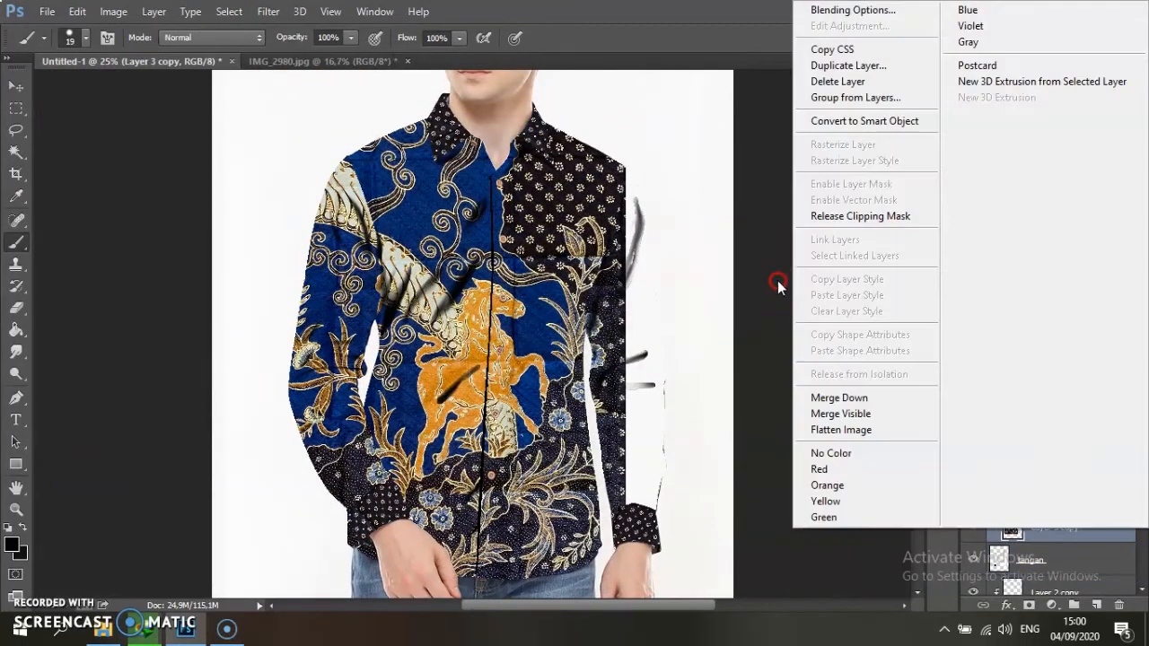
{"action": "left_click", "coordinate": [844, 82]}
{"action": "left_click", "coordinate": [723, 189]}
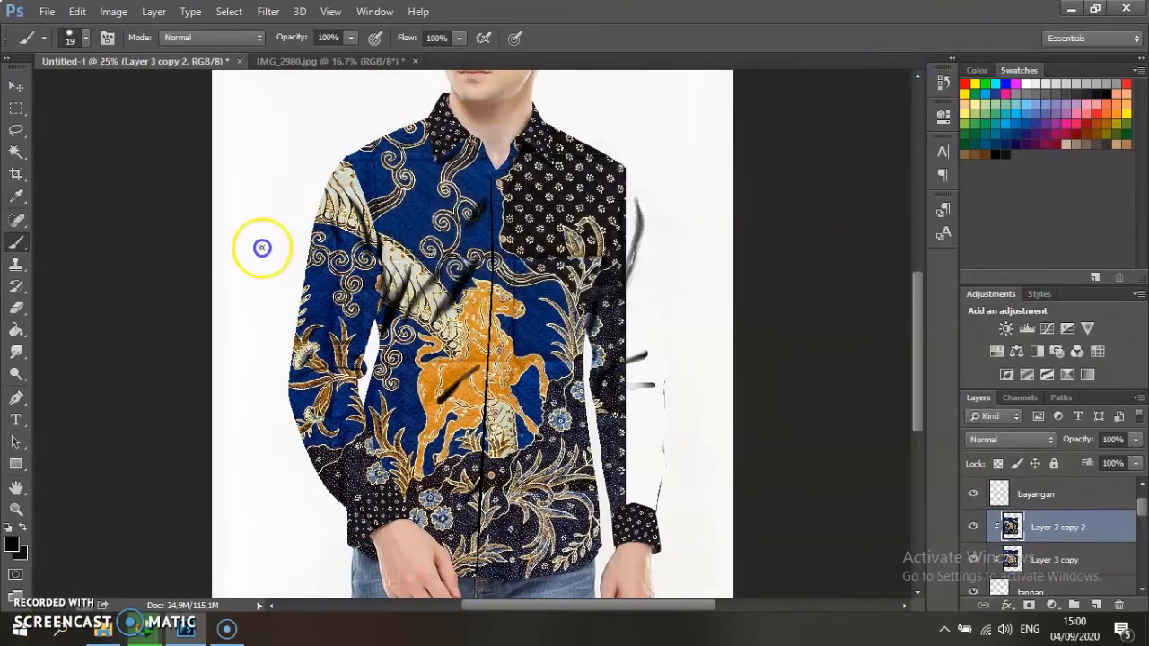
Step: Release the new sleeve batik duplicate from its clipping mask and flip it horizontally
{"action": "right_click", "coordinate": [1050, 530]}
{"action": "left_click", "coordinate": [862, 218]}
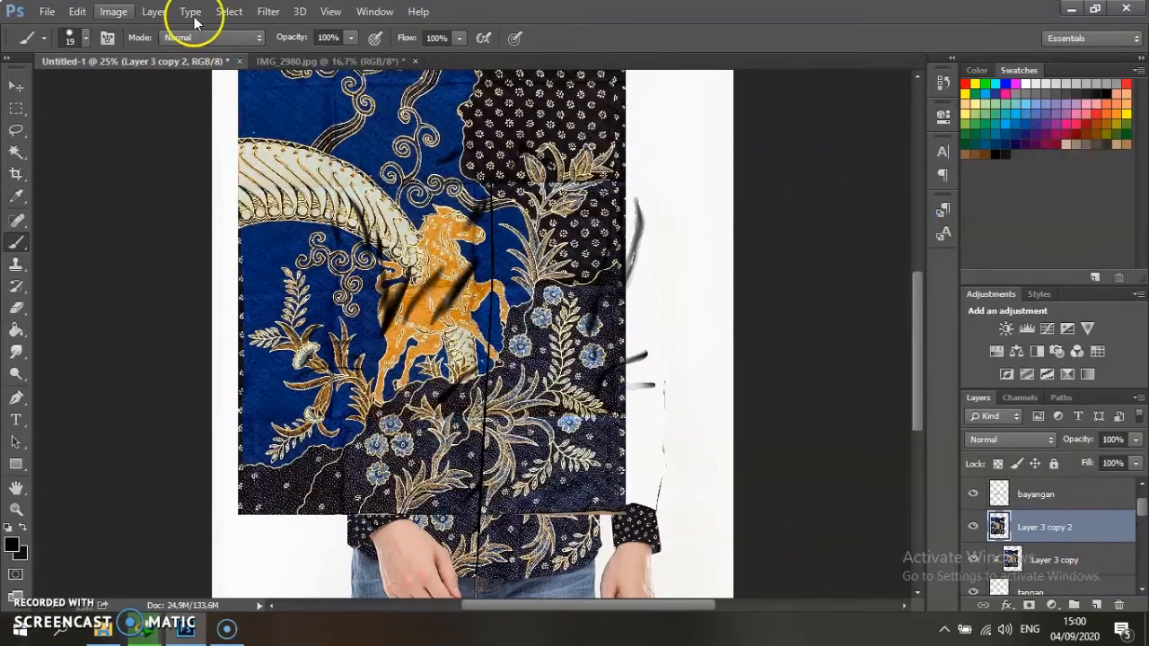
{"action": "left_click", "coordinate": [77, 11]}
{"action": "mouse_move", "coordinate": [179, 321]}
{"action": "left_click", "coordinate": [359, 500]}
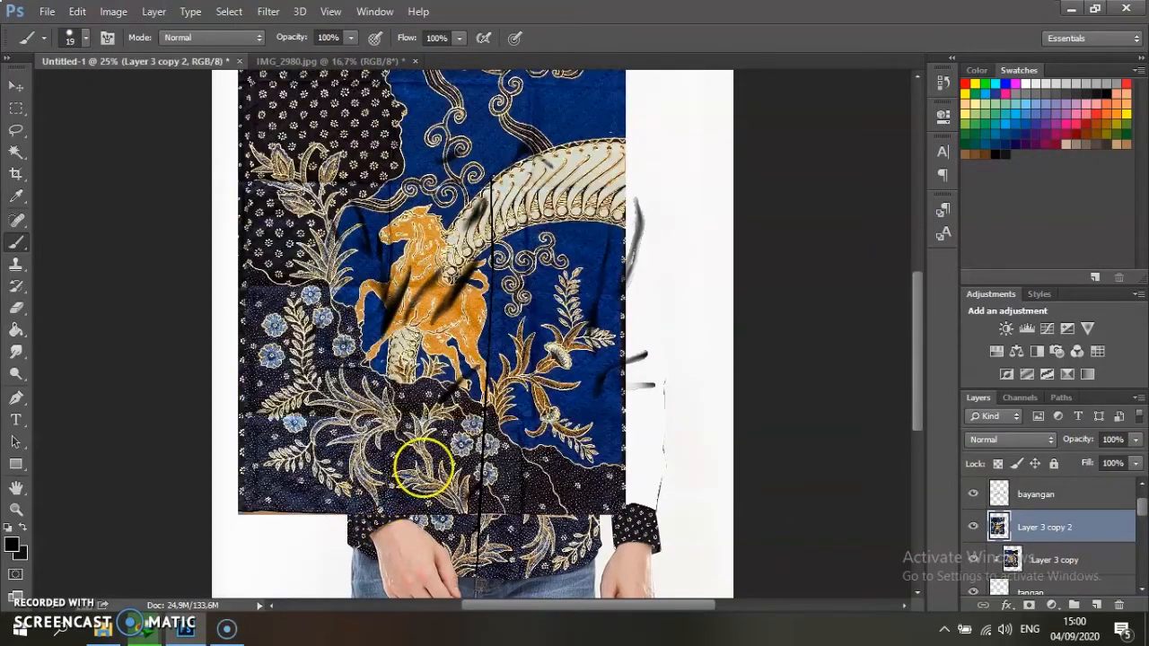
Step: Move the flipped batik duplicate over the right sleeve and clip it to the "tangan" layer
{"action": "left_click", "coordinate": [15, 85]}
{"action": "left_click_drag", "start_coordinate": [531, 413], "coordinate": [624, 414]}
{"action": "right_click", "coordinate": [1075, 528]}
{"action": "left_click", "coordinate": [808, 300]}
{"action": "left_click_drag", "start_coordinate": [634, 461], "coordinate": [603, 438]}
Step: Erase the part of the flipped batik duplicate that covers the left sleeve, using a 181 px eraser
{"action": "left_click", "coordinate": [16, 308]}
{"action": "mouse_move", "coordinate": [351, 200]}
{"action": "left_mouse_down"}
{"action": "mouse_move", "coordinate": [364, 193]}
{"action": "mouse_move", "coordinate": [397, 301]}
{"action": "mouse_move", "coordinate": [347, 561]}
{"action": "left_mouse_up"}
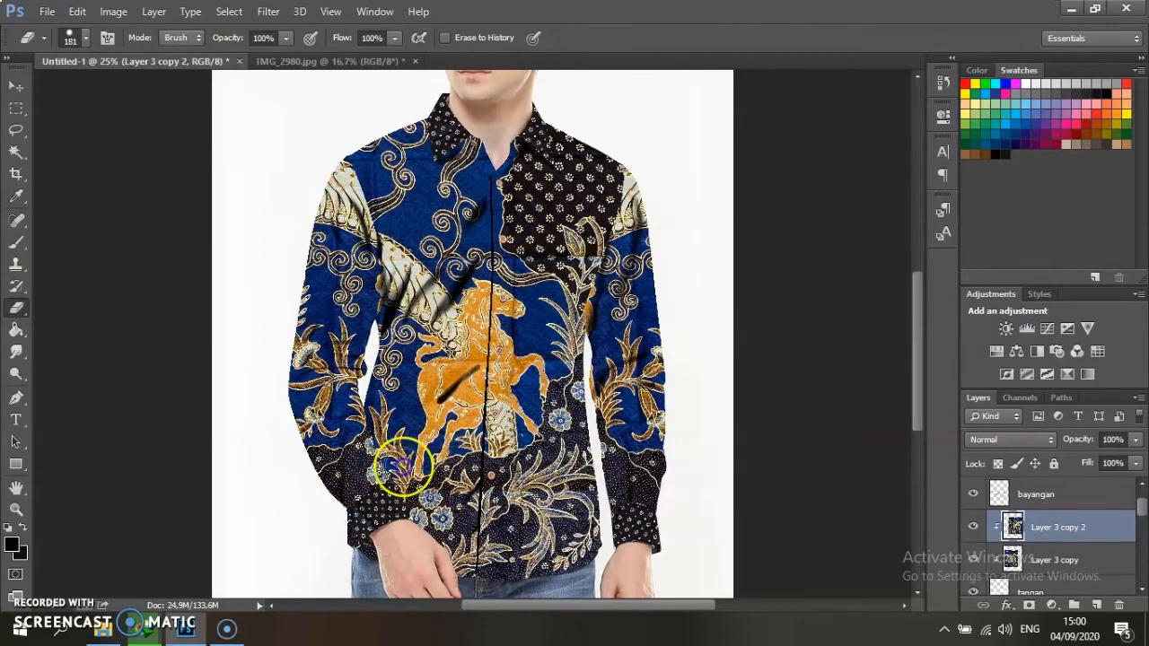
{"action": "key", "text": "ctrl+minus"}
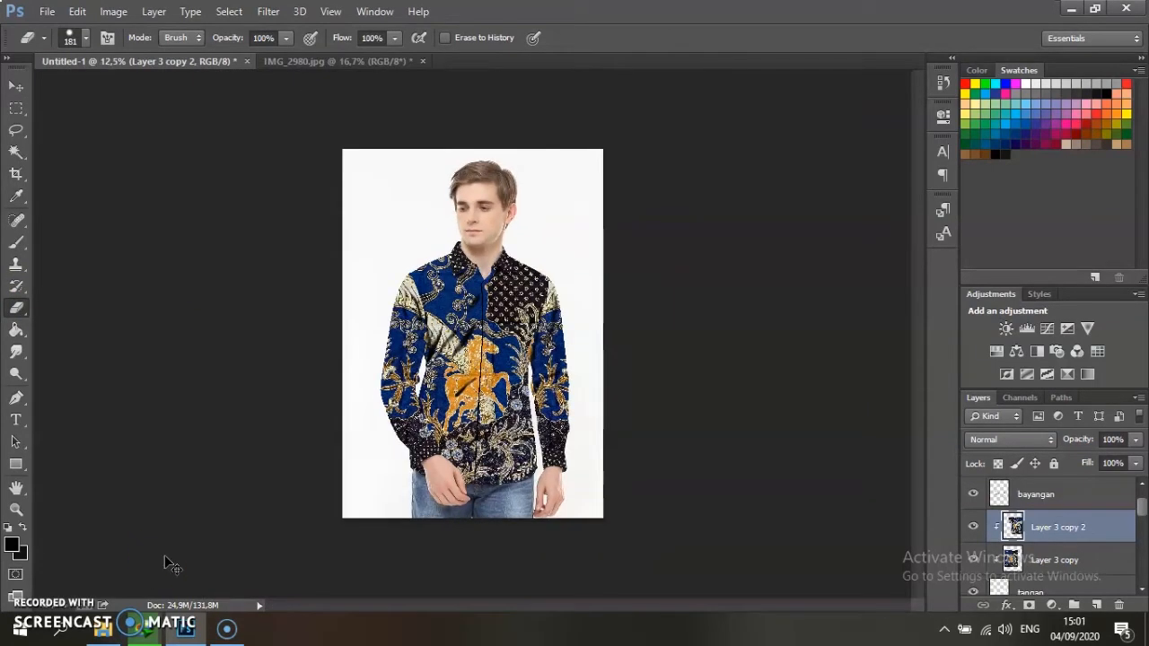
{"action": "key", "text": "ctrl+plus"}
{"action": "key", "text": "ctrl+plus"}
{"action": "key", "text": "ctrl+plus"}
{"action": "key", "text": "ctrl+minus"}
{"action": "key", "text": "ctrl+minus"}
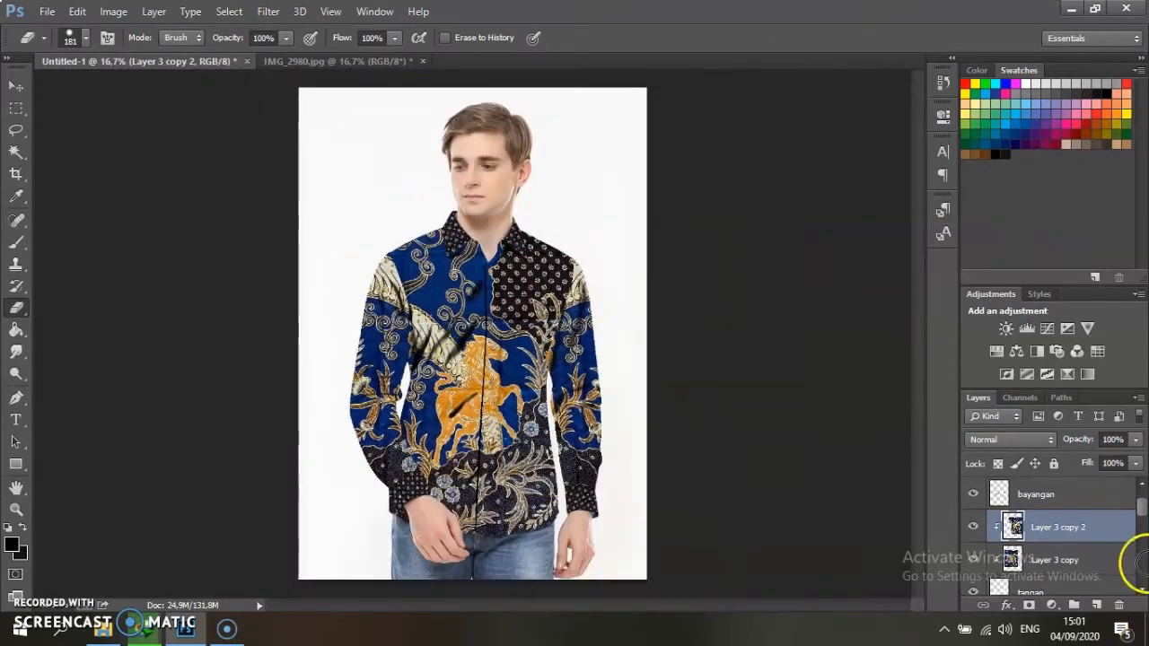
Step: Try lowering the opacity of the "bayangan" layer to 52% and of the "kancing" layer to 47%
{"action": "left_click", "coordinate": [1038, 495]}
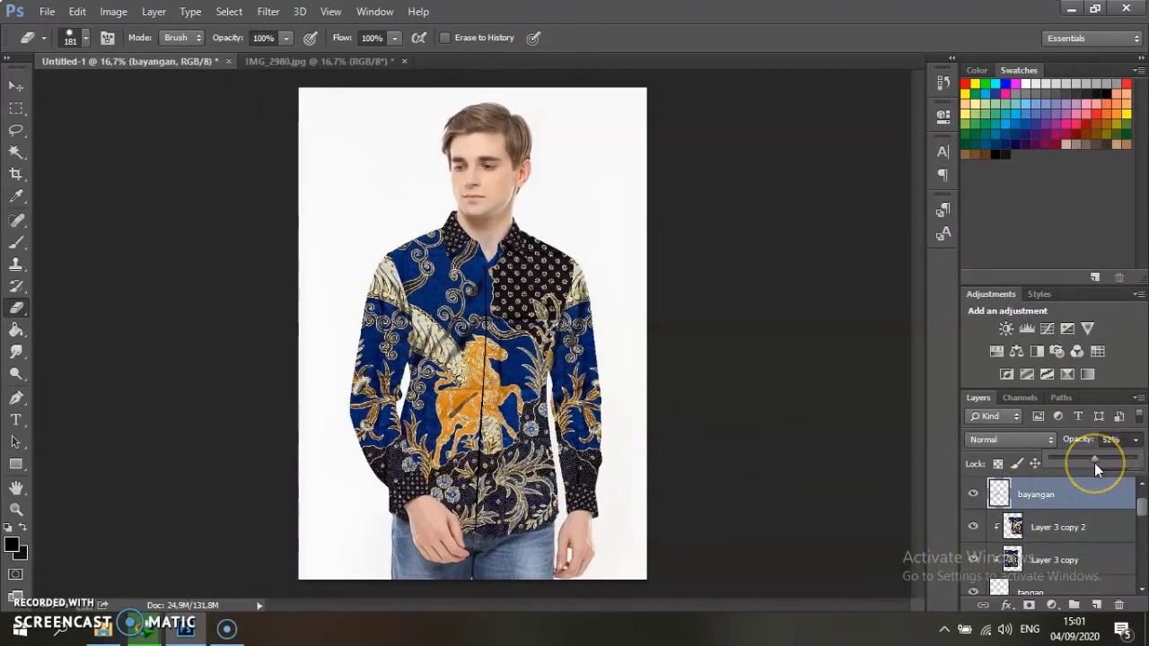
{"action": "left_click_drag", "start_coordinate": [1140, 508], "coordinate": [1141, 492]}
{"action": "left_click", "coordinate": [1100, 493]}
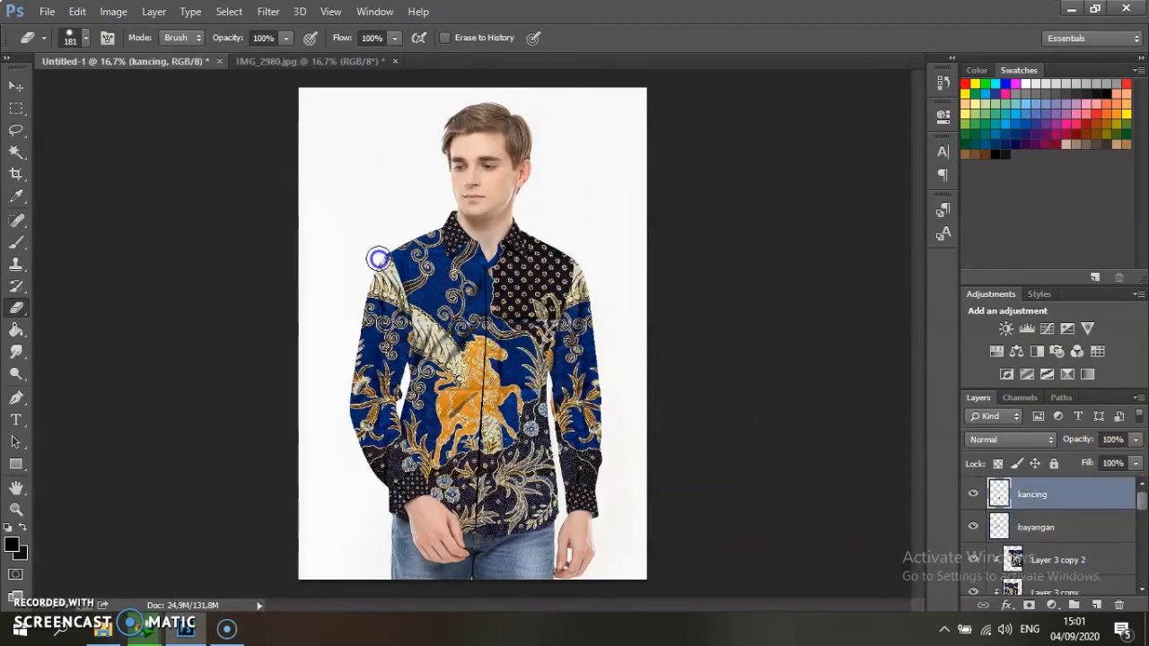
{"action": "key", "text": "ctrl+plus"}
{"action": "key", "text": "ctrl+plus"}
{"action": "key", "text": "ctrl+plus"}
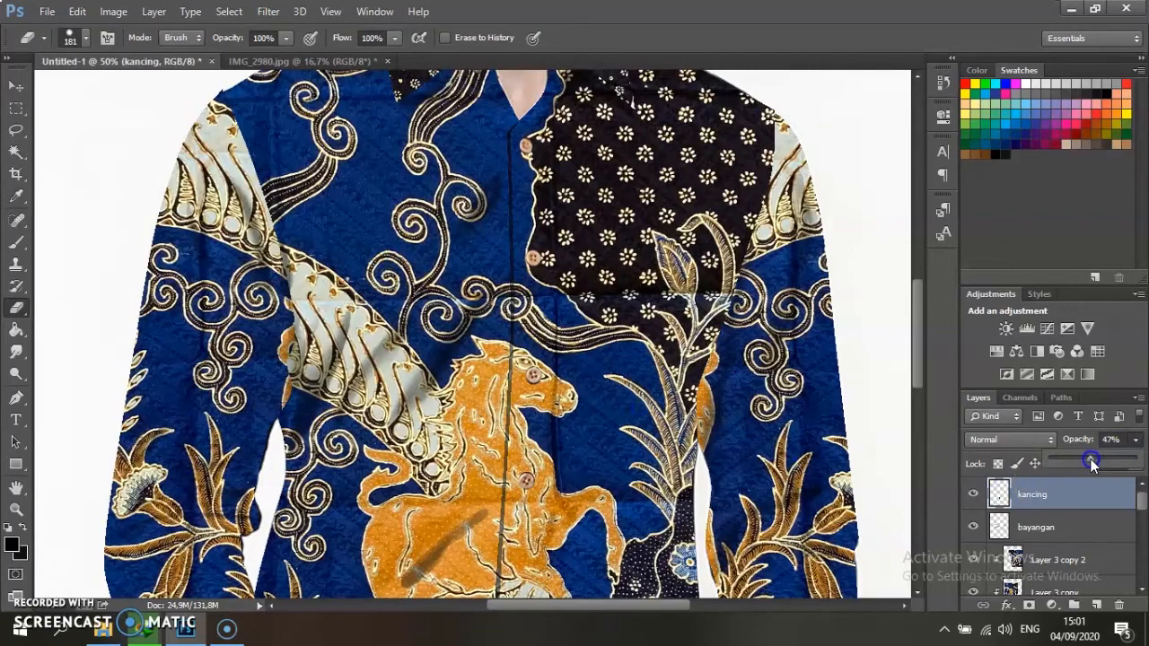
{"action": "left_click_drag", "start_coordinate": [1109, 461], "coordinate": [1140, 461]}
Step: Select the "kancing" layer's contents and soften the dark placket line down the shirt front with a 296 px Smudge brush at 50% strength
{"action": "left_click", "coordinate": [1000, 493], "text": "ctrl"}
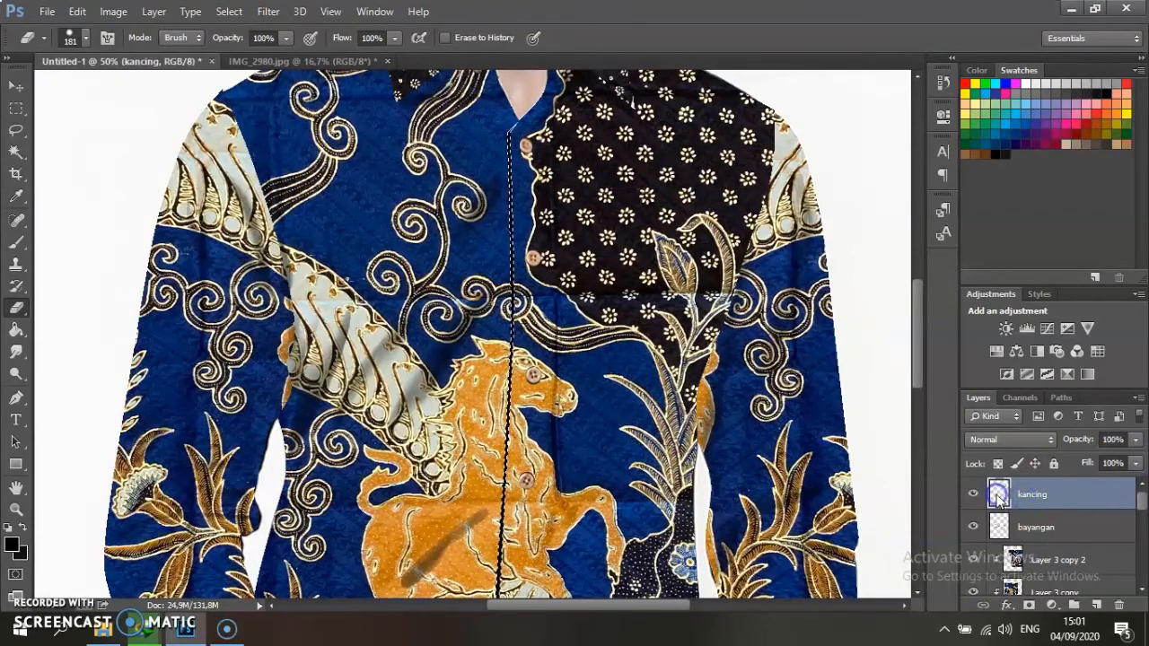
{"action": "left_click", "coordinate": [16, 351]}
{"action": "left_click", "coordinate": [509, 170]}
{"action": "left_click", "coordinate": [512, 260]}
{"action": "left_click", "coordinate": [510, 374]}
{"action": "scroll", "coordinate": [509, 374], "scroll_direction": "down", "scroll_amount": 3}
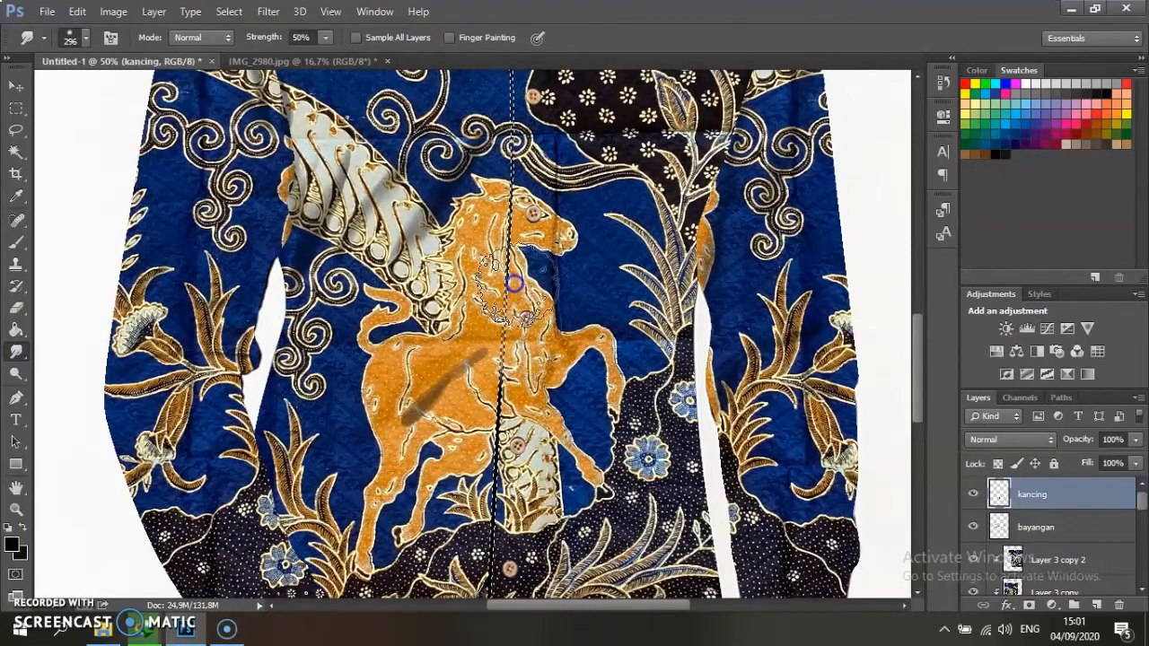
{"action": "scroll", "coordinate": [500, 320], "scroll_direction": "down", "scroll_amount": 5}
{"action": "scroll", "coordinate": [494, 323], "scroll_direction": "down", "scroll_amount": 2}
{"action": "left_click", "coordinate": [487, 346]}
{"action": "left_click", "coordinate": [485, 494]}
{"action": "mouse_move", "coordinate": [483, 449]}
{"action": "left_mouse_down"}
{"action": "mouse_move", "coordinate": [472, 494]}
{"action": "mouse_move", "coordinate": [503, 167]}
{"action": "left_mouse_up"}
Step: Reduce the "kancing" layer's opacity to 69%
{"action": "scroll", "coordinate": [505, 218], "scroll_direction": "up", "scroll_amount": 7}
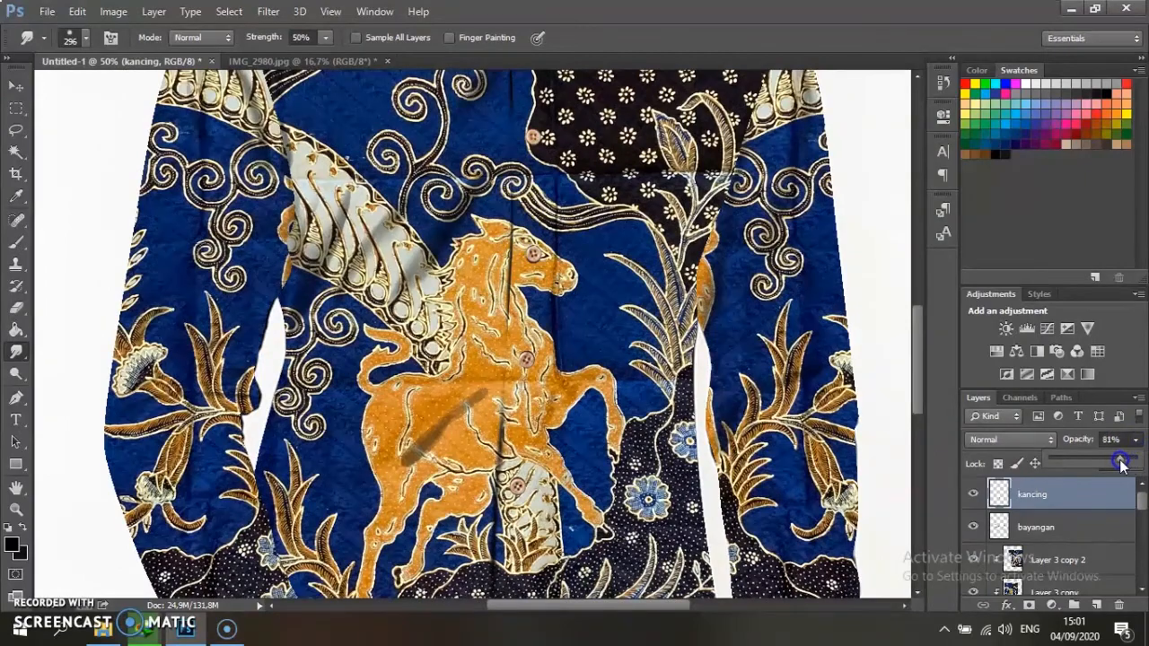
{"action": "key", "text": "m"}
{"action": "key", "text": "ctrl+minus"}
{"action": "key", "text": "ctrl+minus"}
{"action": "key", "text": "ctrl+minus"}
{"action": "key", "text": "ctrl+minus"}
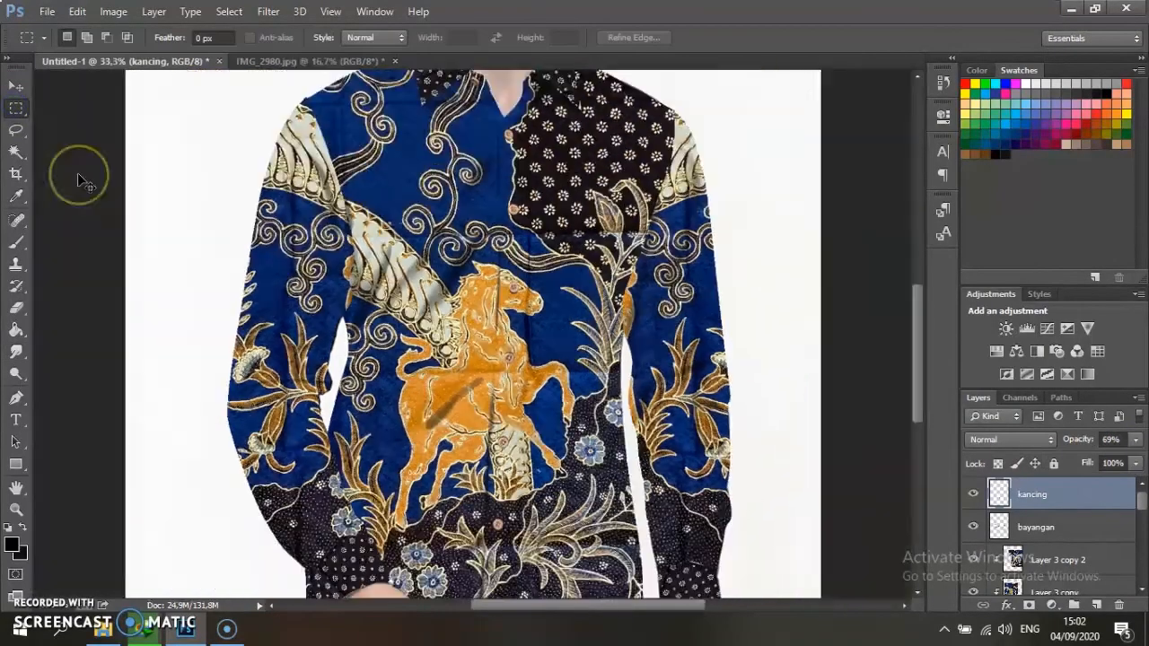
{"action": "key", "text": "ctrl+plus"}
{"action": "key", "text": "ctrl+plus"}
{"action": "key", "text": "ctrl+plus"}
{"action": "key", "text": "ctrl+plus"}
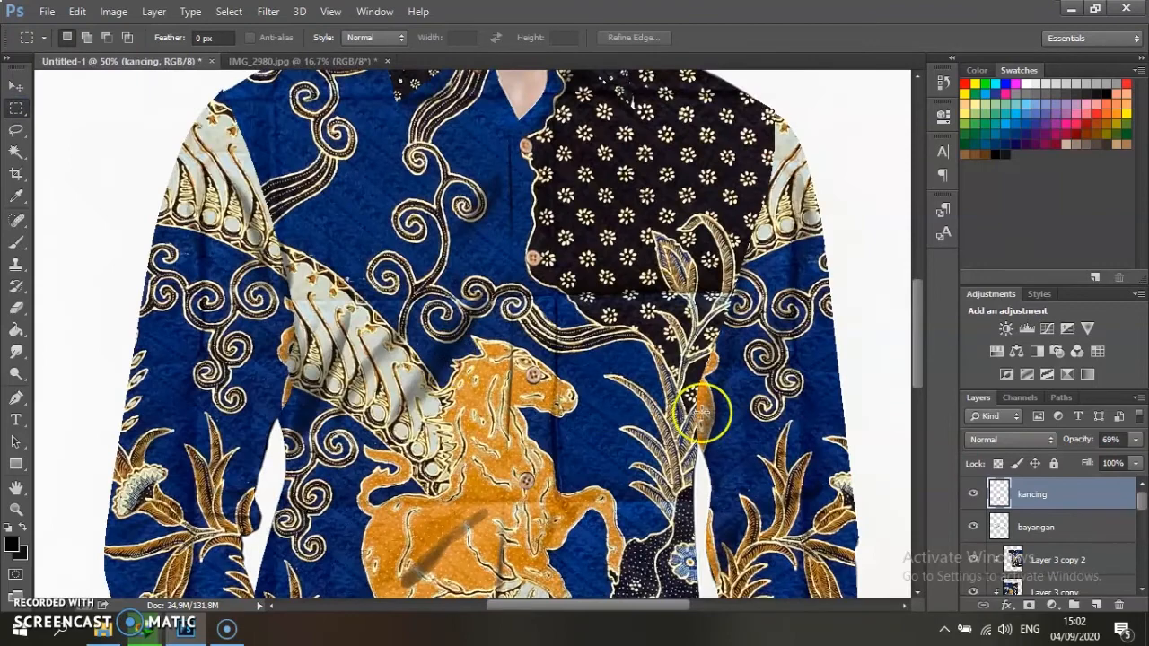
Step: Lower the opacity of the "bayangan" shadow layer to 23%
{"action": "left_click", "coordinate": [1040, 525]}
{"action": "mouse_move", "coordinate": [1097, 457]}
{"action": "left_mouse_down"}
{"action": "mouse_move", "coordinate": [1120, 456]}
{"action": "mouse_move", "coordinate": [1075, 454]}
{"action": "left_mouse_up"}
{"action": "scroll", "coordinate": [395, 301], "scroll_direction": "down", "scroll_amount": 5}
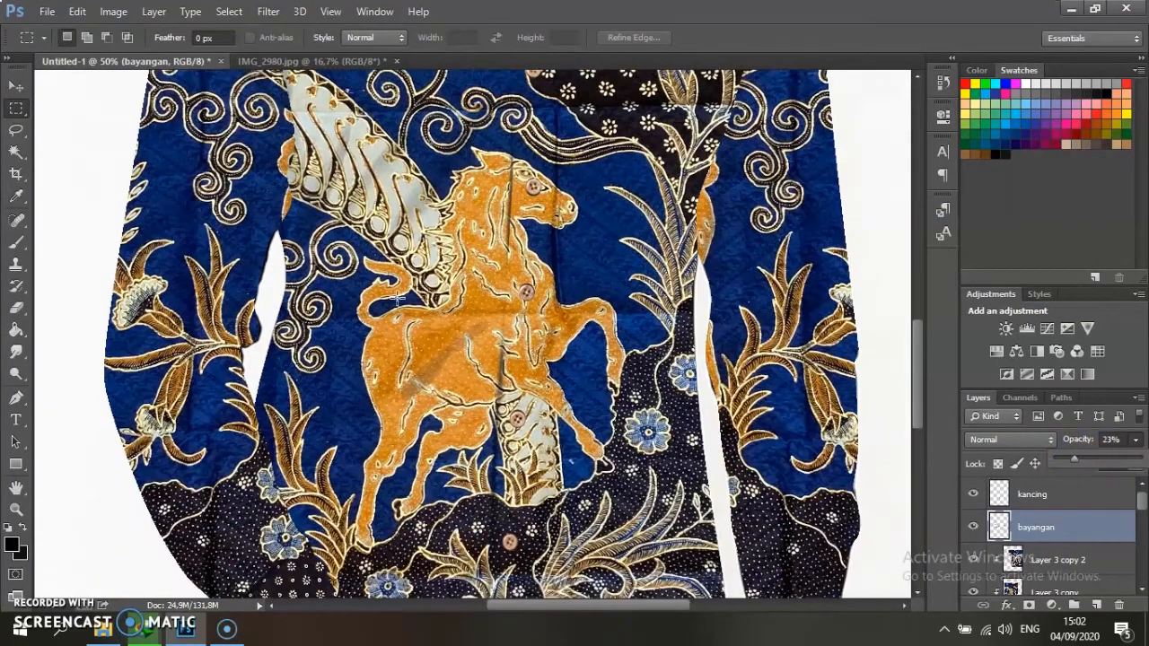
{"action": "scroll", "coordinate": [397, 297], "scroll_direction": "down", "scroll_amount": 1}
{"action": "left_click", "coordinate": [319, 254]}
{"action": "key", "text": "ctrl+minus"}
{"action": "key", "text": "ctrl+minus"}
{"action": "key", "text": "ctrl+minus"}
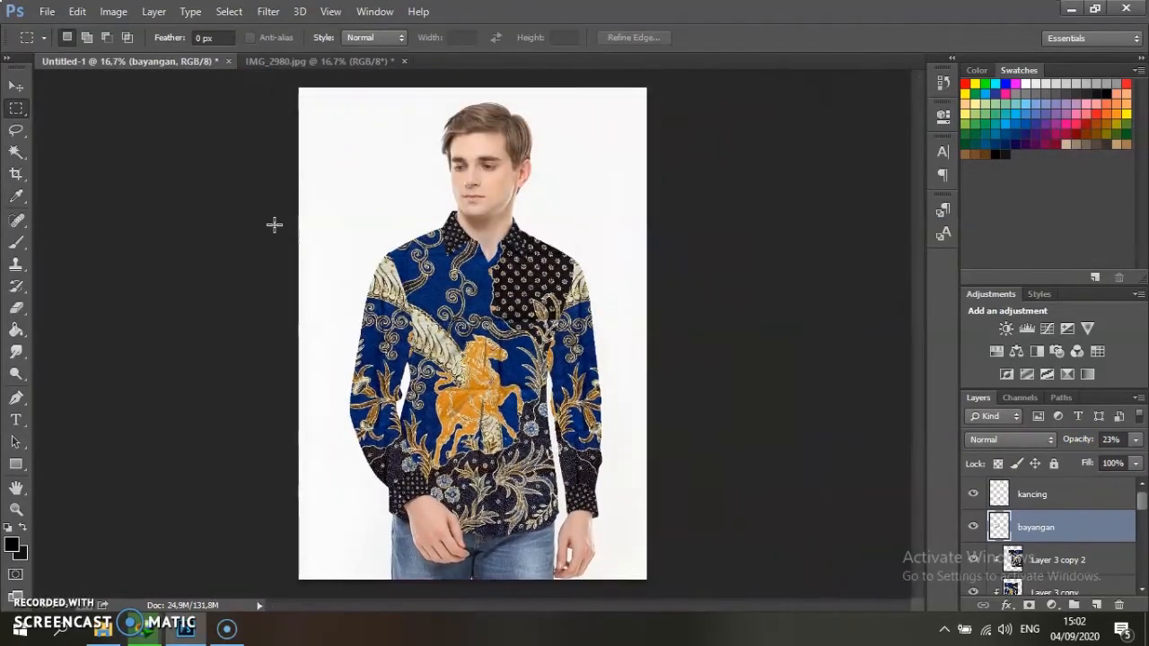
Step: Add a new layer directly above the existing "bayangan" layer and name it "bayangan" as well
{"action": "scroll", "coordinate": [1081, 536], "scroll_direction": "down", "scroll_amount": 2}
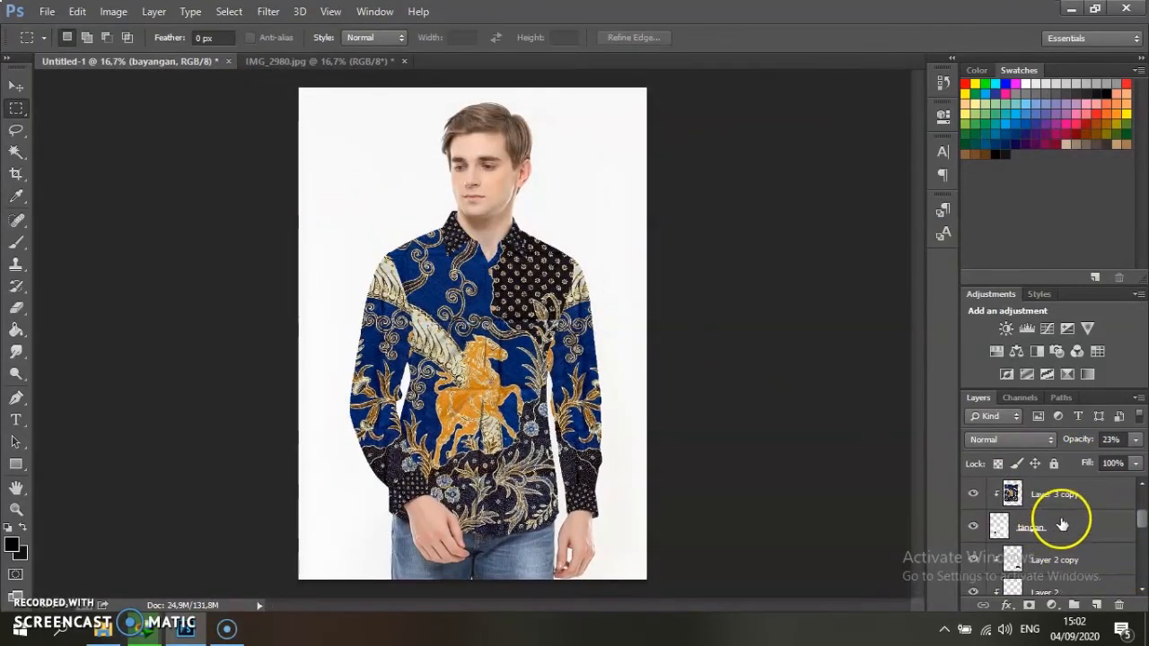
{"action": "scroll", "coordinate": [1059, 530], "scroll_direction": "up", "scroll_amount": 2}
{"action": "left_click", "coordinate": [1097, 604]}
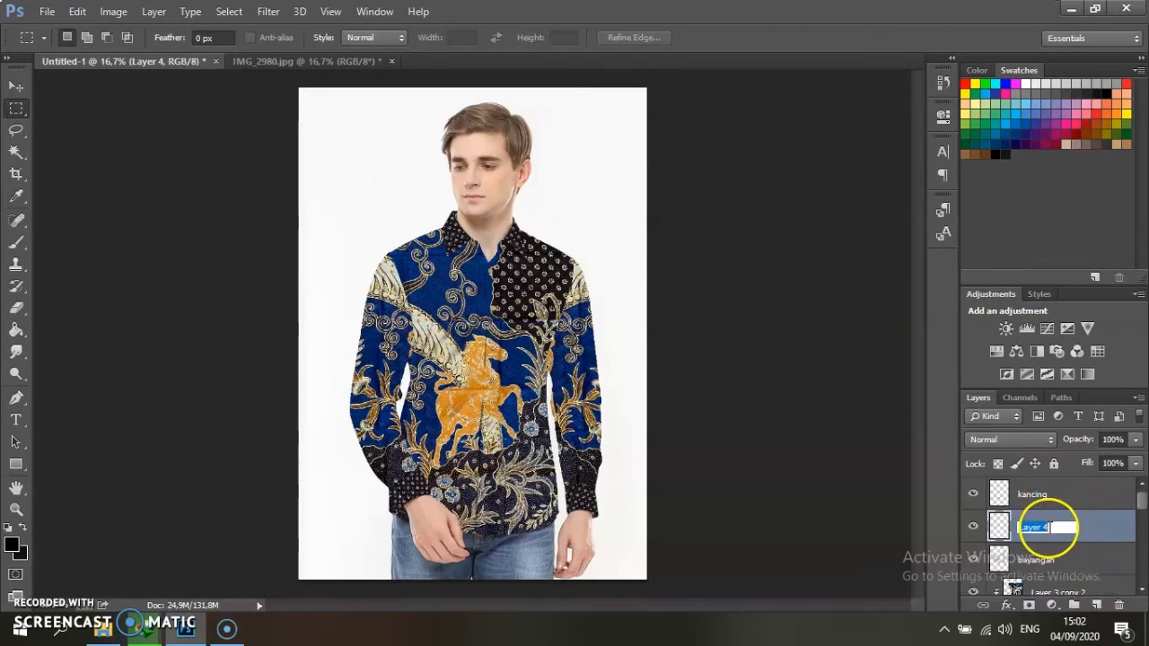
{"action": "left_click", "coordinate": [16, 243]}
Step: Paint a black shadow below the left collar edge with a 20 px brush and smudge it into the shirt
{"action": "right_click", "coordinate": [403, 259]}
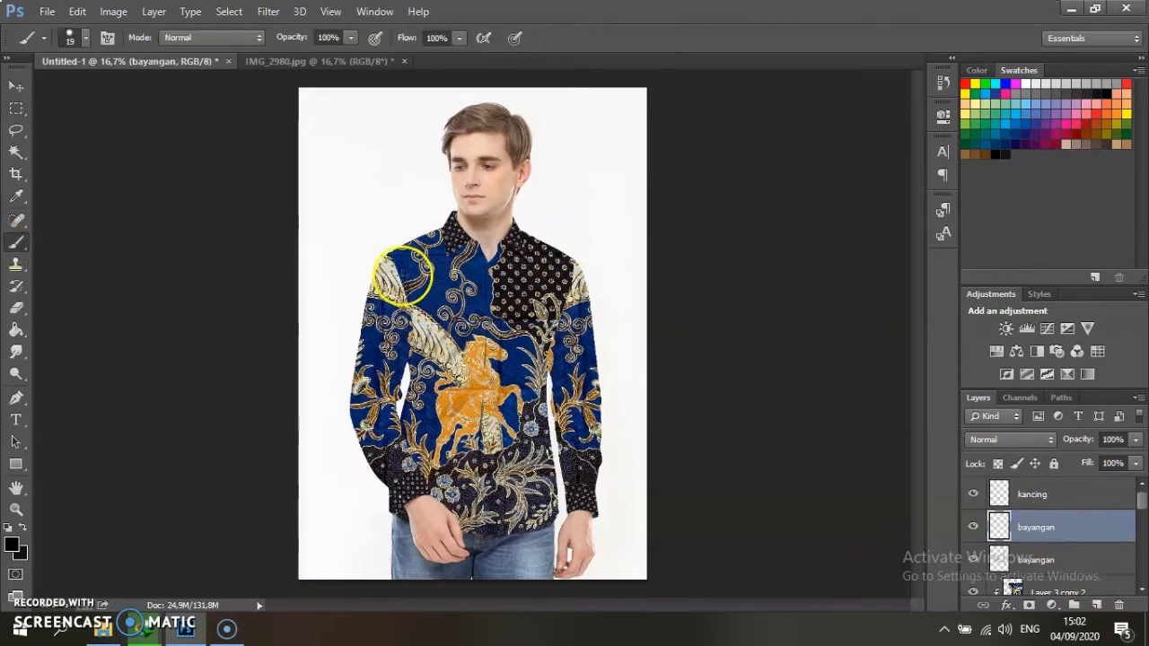
{"action": "left_click", "coordinate": [570, 208]}
{"action": "key", "text": "ctrl+plus"}
{"action": "key", "text": "ctrl+plus"}
{"action": "key", "text": "ctrl+plus"}
{"action": "key", "text": "ctrl+plus"}
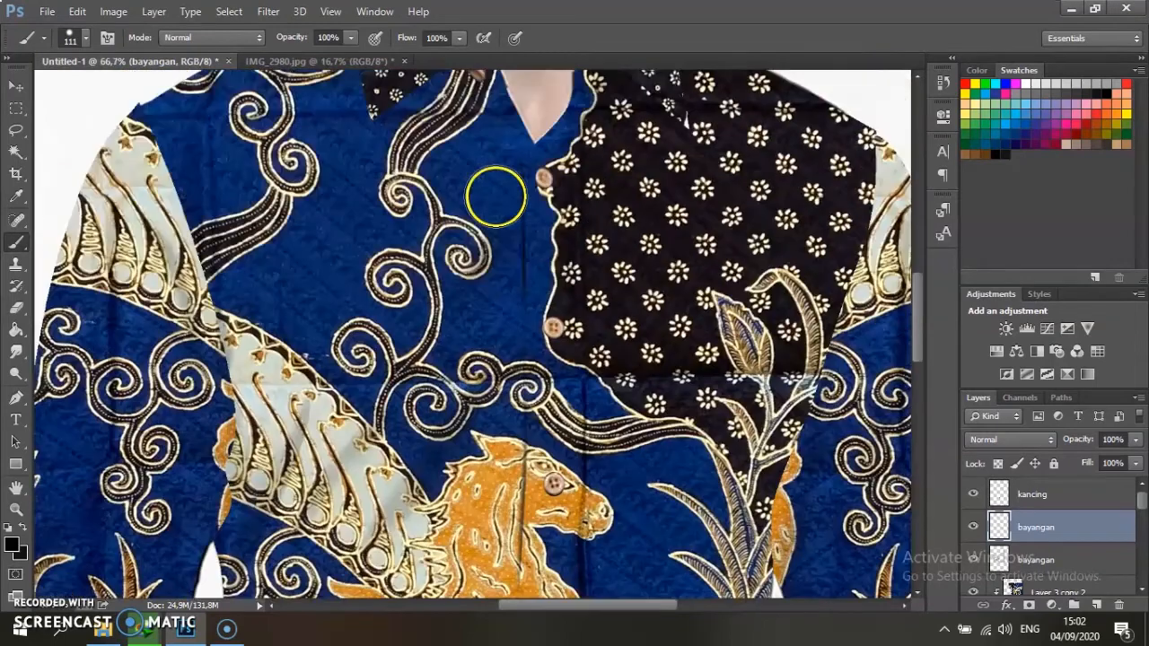
{"action": "right_click", "coordinate": [482, 184]}
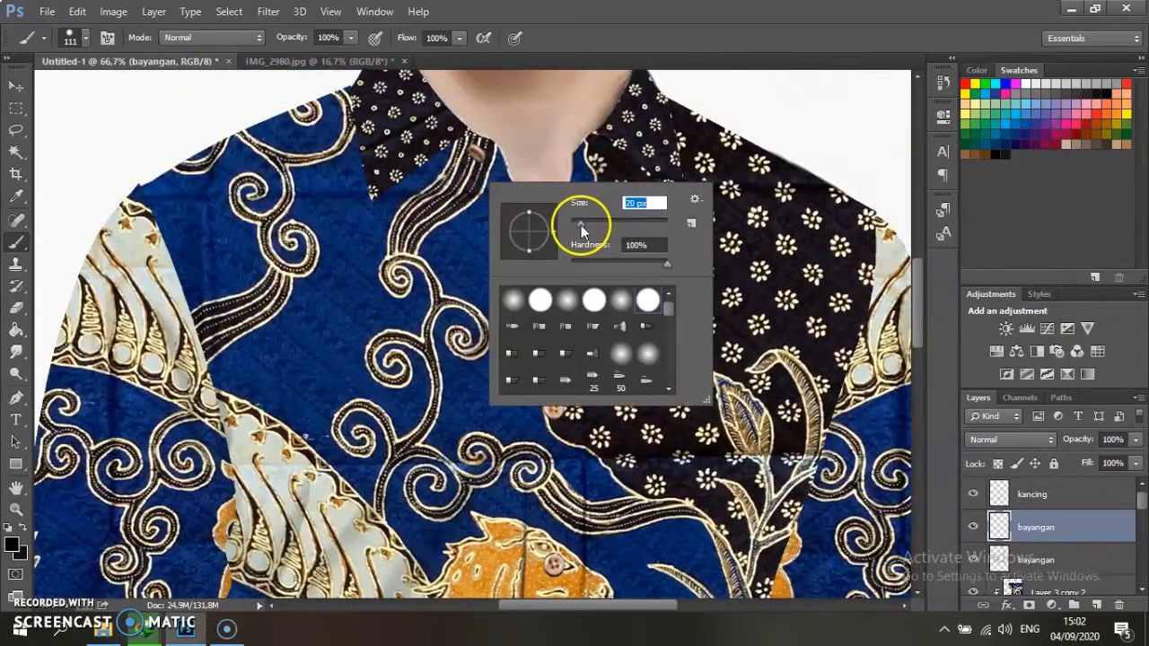
{"action": "left_click_drag", "start_coordinate": [452, 158], "coordinate": [420, 181]}
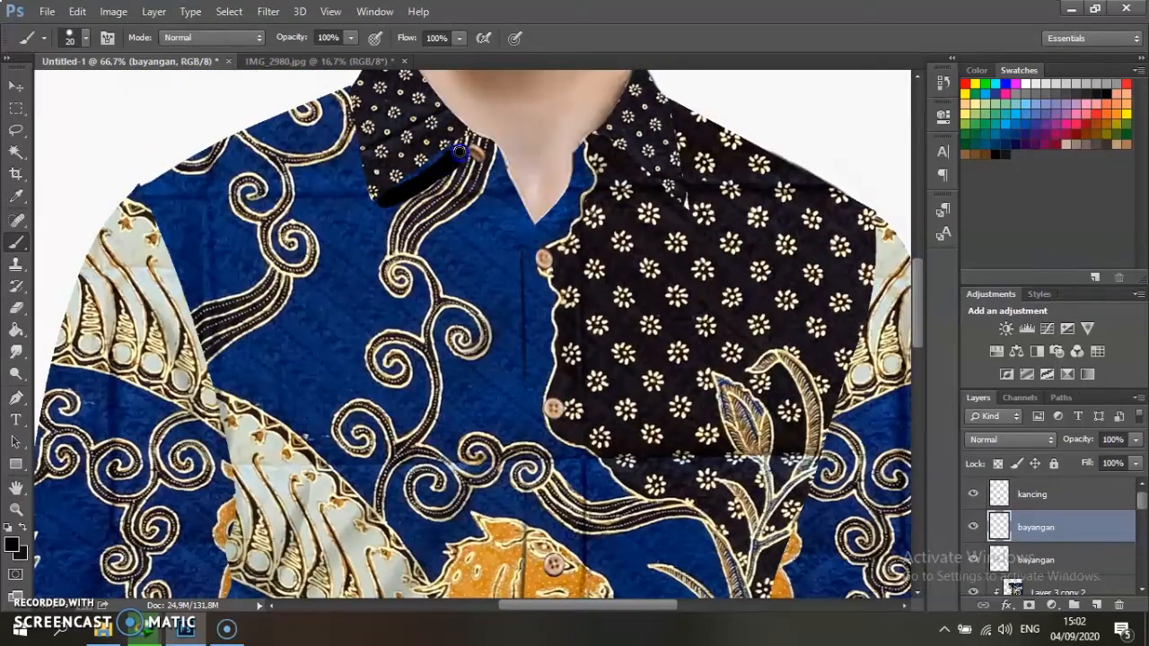
{"action": "left_click", "coordinate": [13, 351]}
{"action": "left_click_drag", "start_coordinate": [426, 204], "coordinate": [447, 181]}
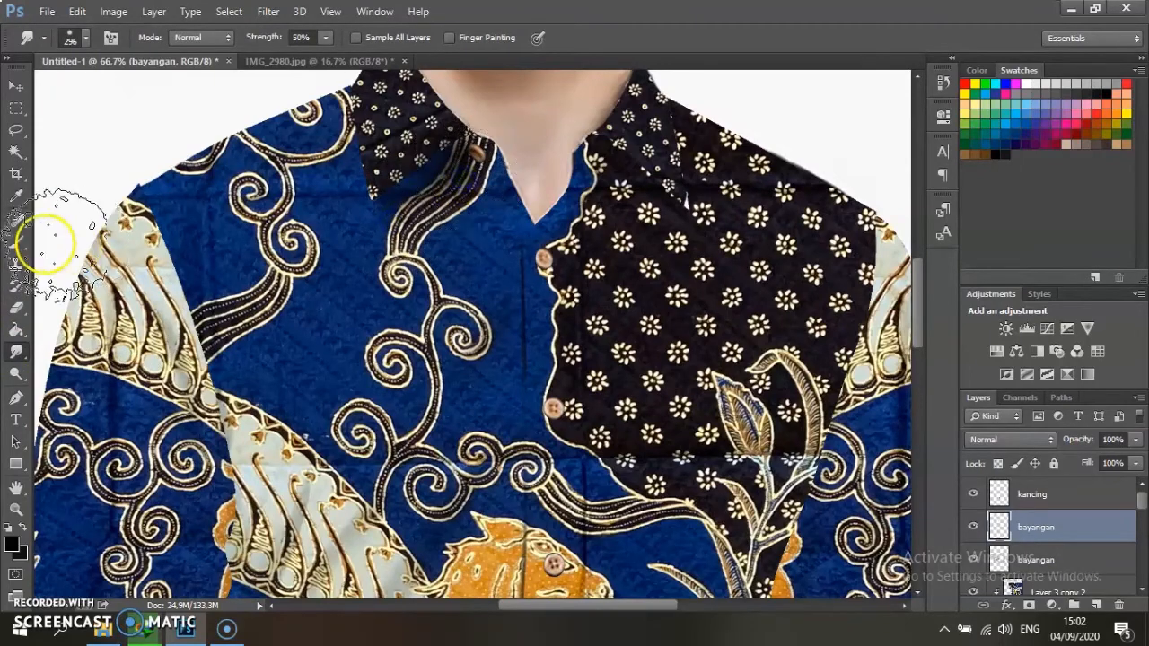
Step: Paint a matching 20 px black shadow below the right collar edge and smudge it soft
{"action": "left_click", "coordinate": [16, 243]}
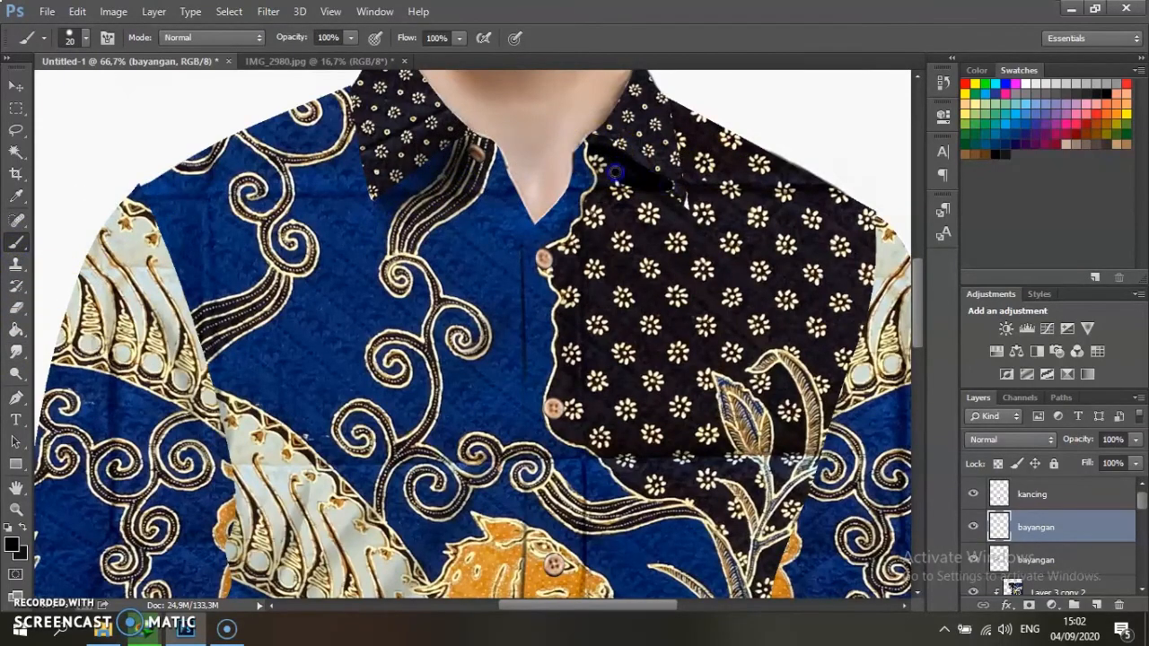
{"action": "left_click", "coordinate": [16, 351]}
{"action": "mouse_move", "coordinate": [602, 200]}
{"action": "left_mouse_down"}
{"action": "mouse_move", "coordinate": [568, 223]}
{"action": "mouse_move", "coordinate": [583, 184]}
{"action": "mouse_move", "coordinate": [424, 227]}
{"action": "left_mouse_up"}
{"action": "mouse_move", "coordinate": [566, 185]}
{"action": "left_mouse_down"}
{"action": "mouse_move", "coordinate": [312, 238]}
{"action": "mouse_move", "coordinate": [334, 215]}
{"action": "left_mouse_up"}
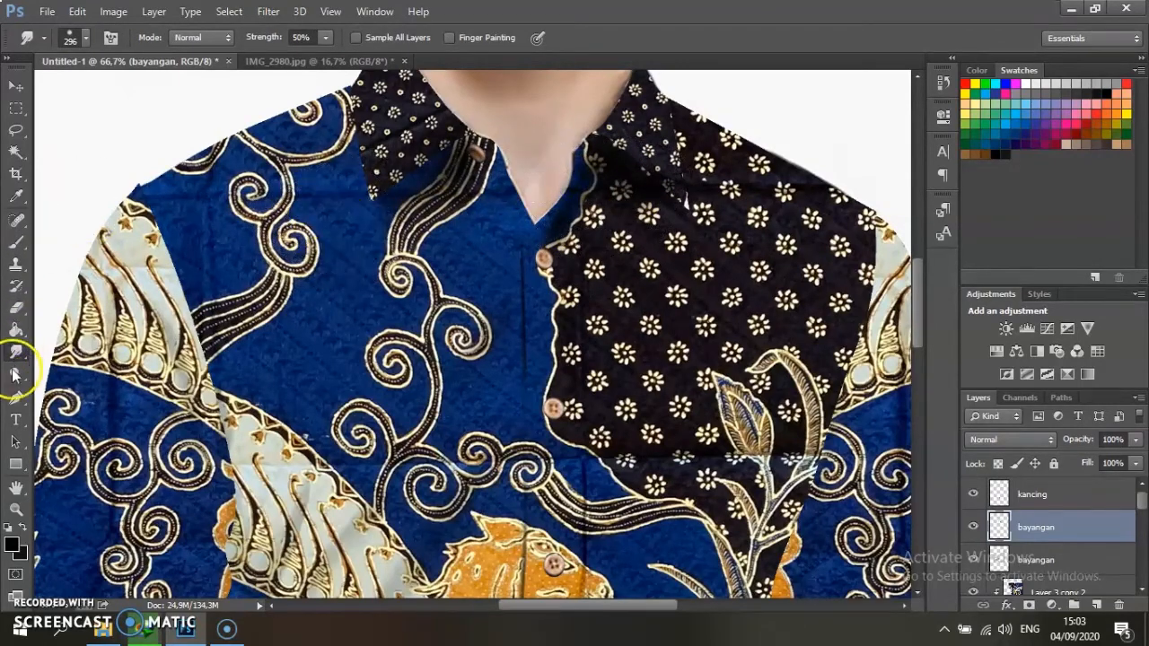
Step: Paint black shadow strokes around the left armpit and torso side, and smudge them into soft folds
{"action": "left_click", "coordinate": [16, 242]}
{"action": "scroll", "coordinate": [257, 225], "scroll_direction": "down", "scroll_amount": 5}
{"action": "scroll", "coordinate": [254, 216], "scroll_direction": "up", "scroll_amount": 1}
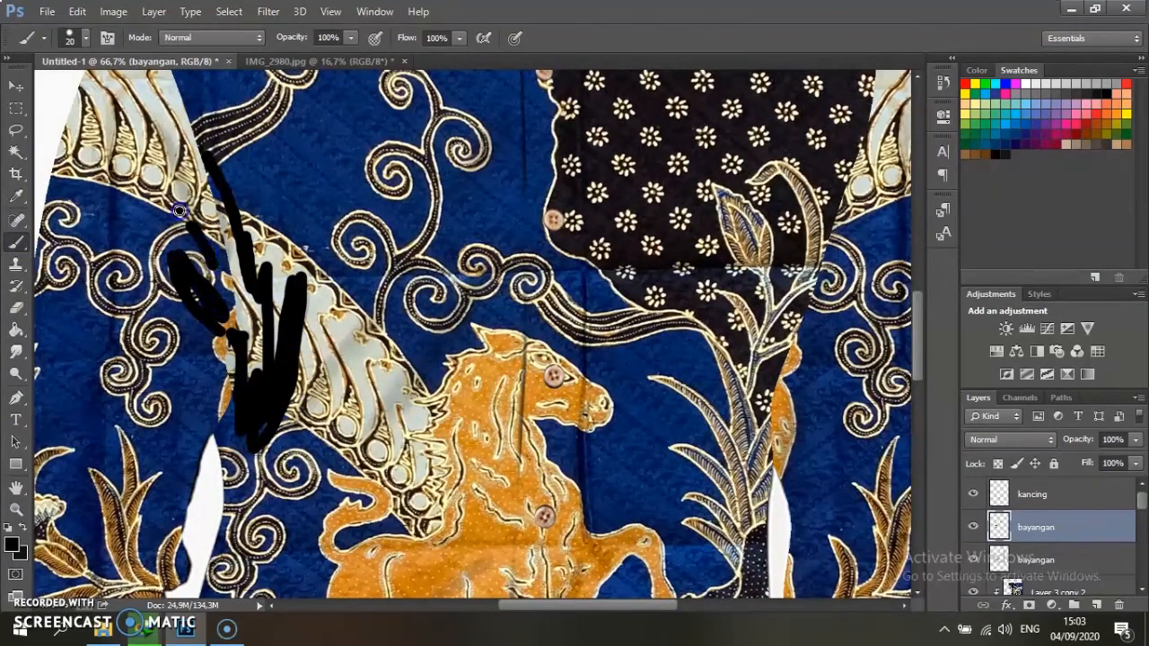
{"action": "left_click_drag", "start_coordinate": [235, 208], "coordinate": [252, 94]}
{"action": "left_click", "coordinate": [16, 351]}
{"action": "mouse_move", "coordinate": [234, 395]}
{"action": "left_mouse_down"}
{"action": "mouse_move", "coordinate": [192, 313]}
{"action": "mouse_move", "coordinate": [192, 251]}
{"action": "mouse_move", "coordinate": [240, 281]}
{"action": "mouse_move", "coordinate": [239, 188]}
{"action": "mouse_move", "coordinate": [274, 355]}
{"action": "mouse_move", "coordinate": [269, 395]}
{"action": "mouse_move", "coordinate": [218, 116]}
{"action": "left_mouse_up"}
{"action": "scroll", "coordinate": [256, 200], "scroll_direction": "down", "scroll_amount": 3}
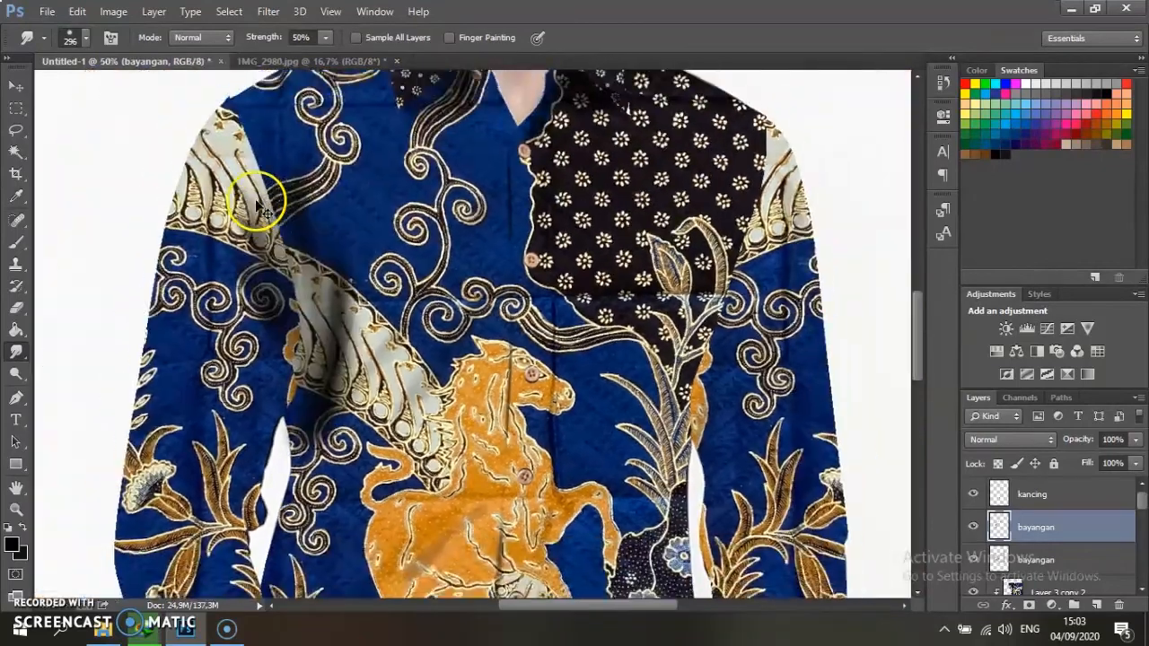
{"action": "scroll", "coordinate": [345, 231], "scroll_direction": "down", "scroll_amount": 2}
{"action": "mouse_move", "coordinate": [401, 273]}
{"action": "left_mouse_down"}
{"action": "mouse_move", "coordinate": [389, 120]}
{"action": "mouse_move", "coordinate": [398, 254]}
{"action": "mouse_move", "coordinate": [315, 475]}
{"action": "left_mouse_up"}
{"action": "left_click_drag", "start_coordinate": [436, 296], "coordinate": [417, 356]}
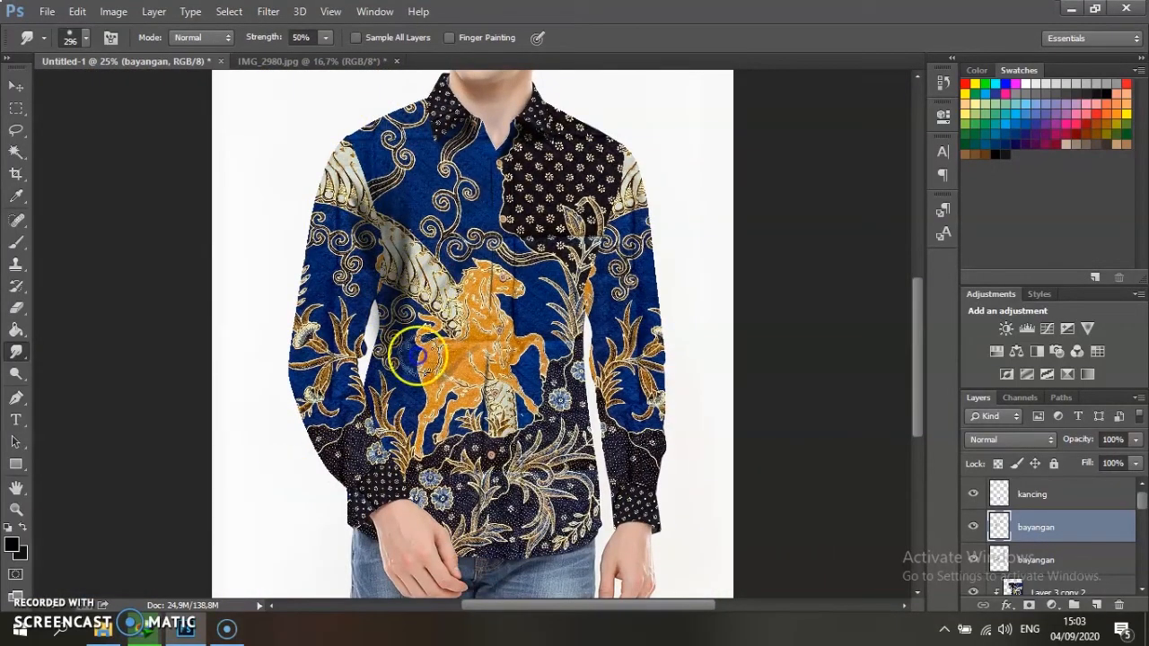
Step: Paint black shading over the left shoulder and upper sleeve with a 153 px brush and smudge it across the fabric
{"action": "left_click", "coordinate": [16, 241]}
{"action": "key", "text": "ctrl+plus"}
{"action": "key", "text": "ctrl+plus"}
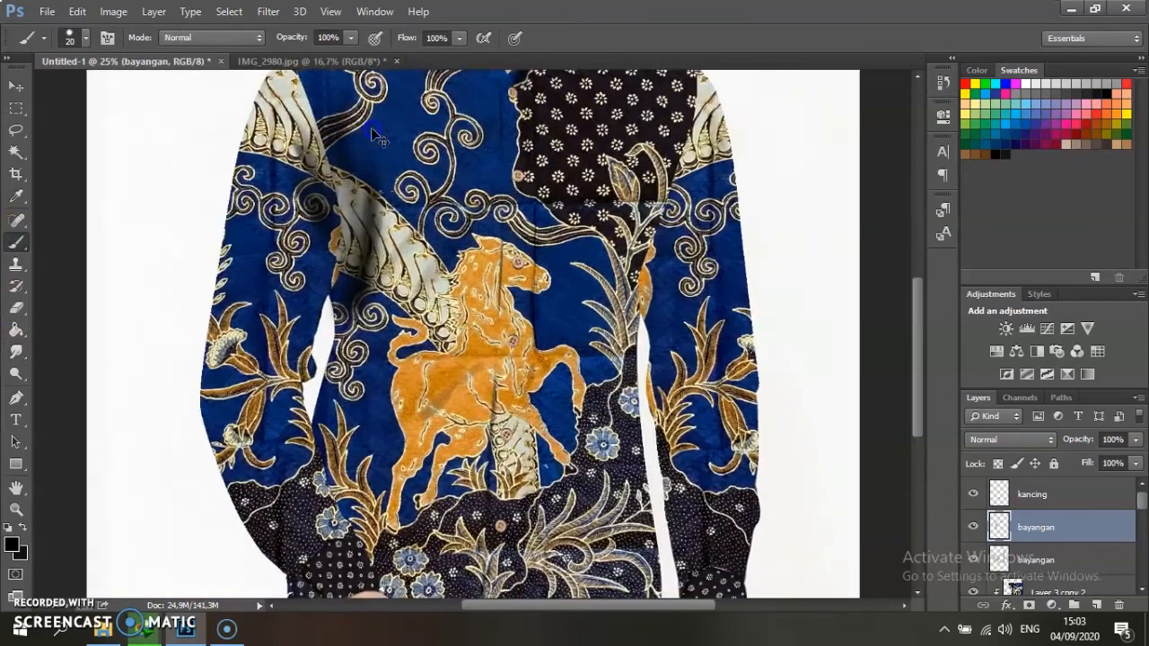
{"action": "right_click", "coordinate": [378, 134]}
{"action": "left_click", "coordinate": [482, 172]}
{"action": "left_click", "coordinate": [565, 16]}
{"action": "scroll", "coordinate": [377, 134], "scroll_direction": "up", "scroll_amount": 3}
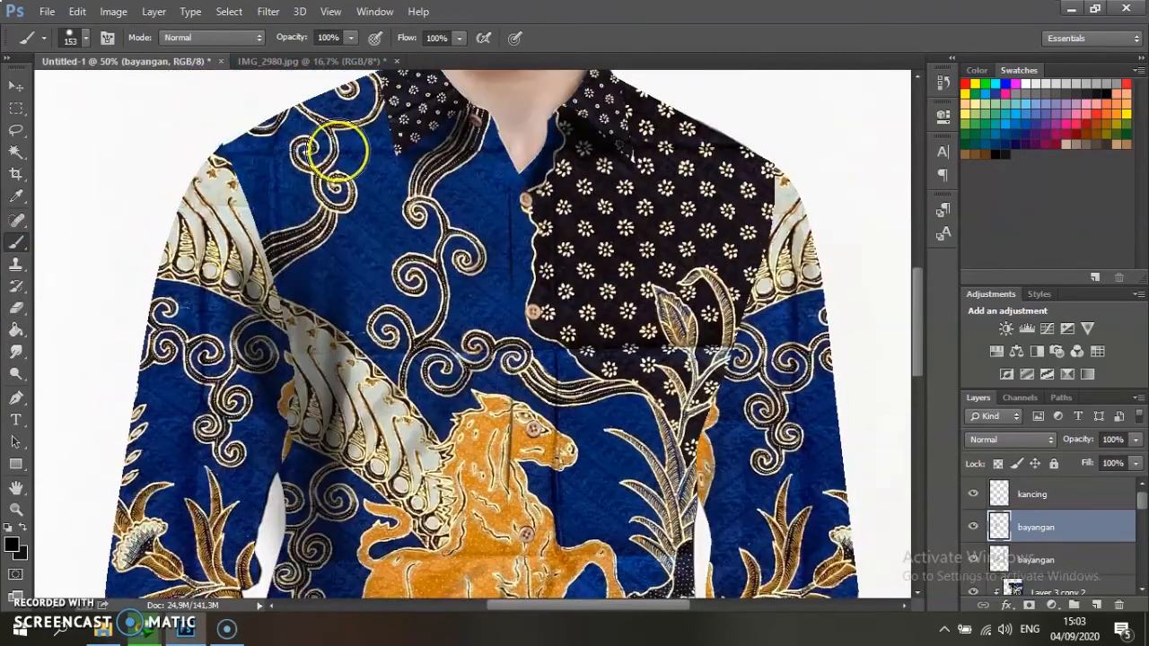
{"action": "mouse_move", "coordinate": [354, 115]}
{"action": "left_mouse_down"}
{"action": "mouse_move", "coordinate": [286, 148]}
{"action": "mouse_move", "coordinate": [218, 210]}
{"action": "mouse_move", "coordinate": [196, 265]}
{"action": "left_mouse_up"}
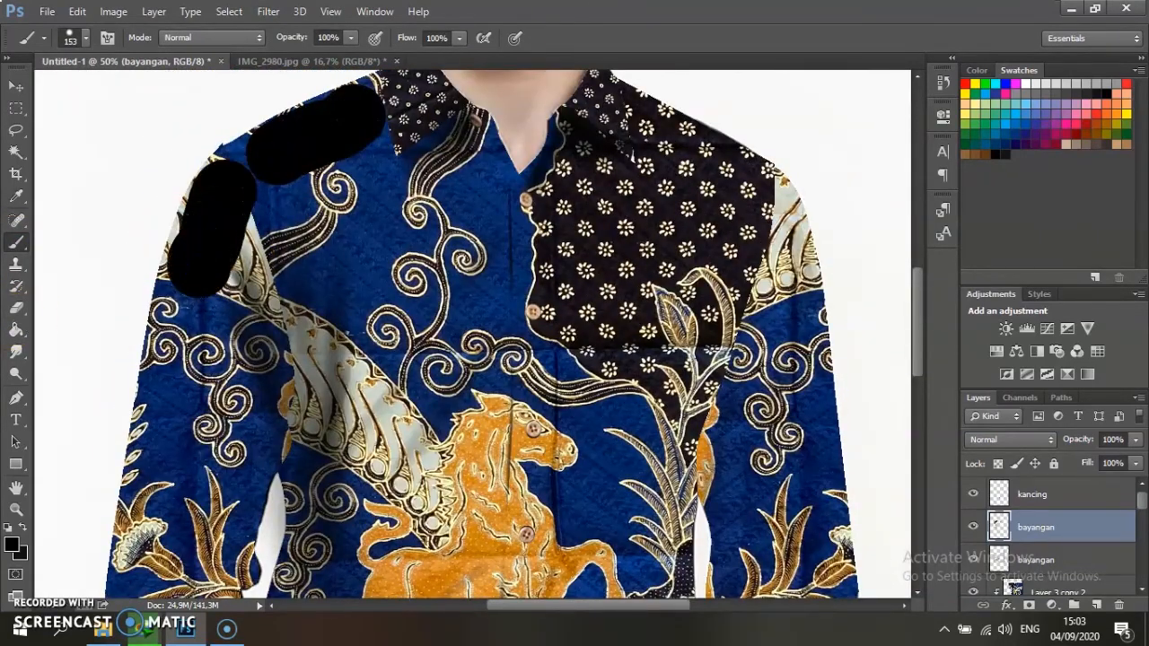
{"action": "key", "text": "r"}
{"action": "mouse_move", "coordinate": [251, 159]}
{"action": "left_mouse_down"}
{"action": "mouse_move", "coordinate": [211, 296]}
{"action": "mouse_move", "coordinate": [186, 480]}
{"action": "mouse_move", "coordinate": [292, 367]}
{"action": "mouse_move", "coordinate": [338, 131]}
{"action": "mouse_move", "coordinate": [352, 310]}
{"action": "mouse_move", "coordinate": [357, 87]}
{"action": "mouse_move", "coordinate": [411, 346]}
{"action": "mouse_move", "coordinate": [475, 506]}
{"action": "mouse_move", "coordinate": [192, 315]}
{"action": "mouse_move", "coordinate": [223, 215]}
{"action": "left_mouse_up"}
{"action": "scroll", "coordinate": [222, 215], "scroll_direction": "down", "scroll_amount": 3}
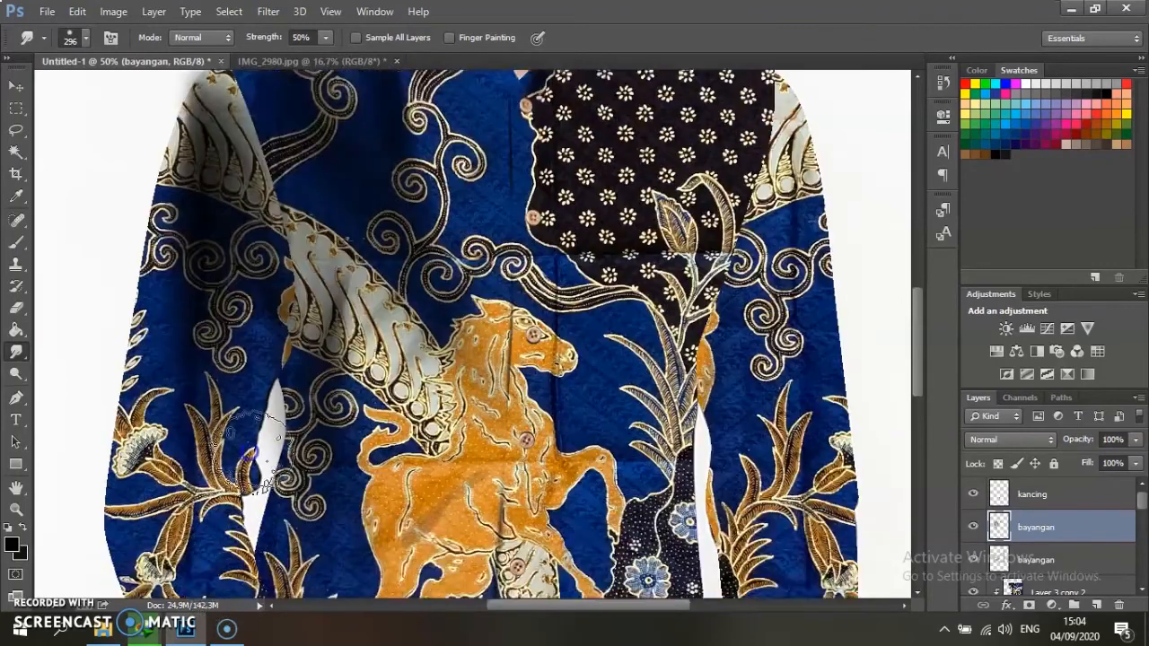
Step: Set the new "bayangan" layer's opacity to 75% and its fill to 58%
{"action": "left_click_drag", "start_coordinate": [1127, 462], "coordinate": [1116, 463]}
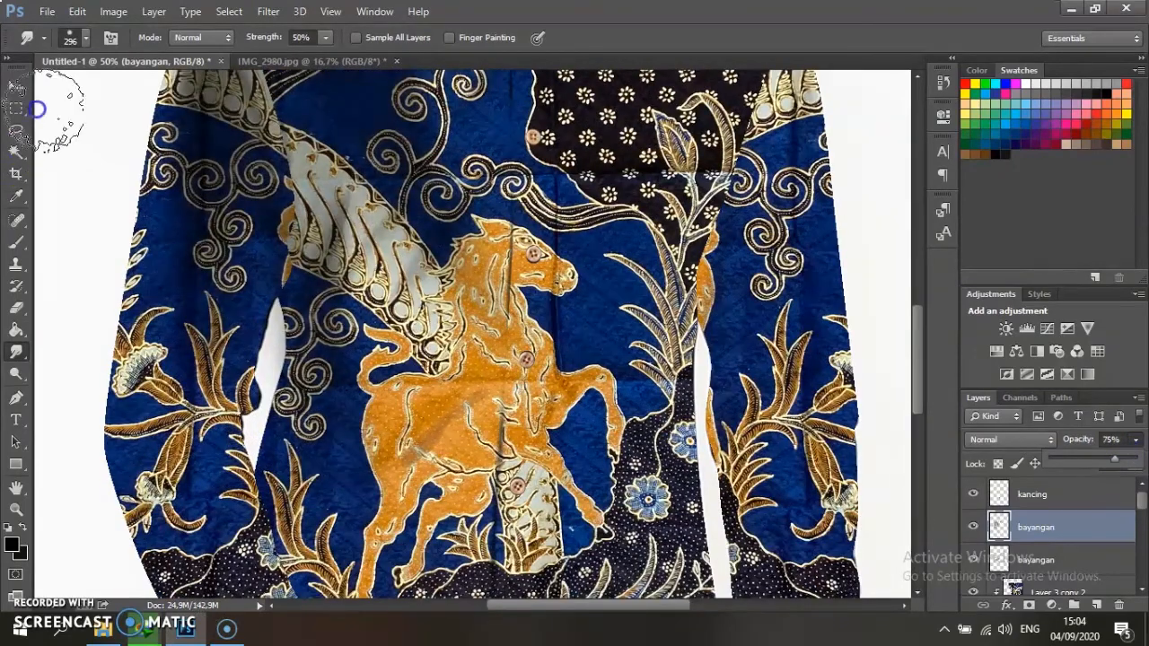
{"action": "left_click", "coordinate": [36, 109]}
{"action": "key", "text": "ctrl+minus"}
{"action": "key", "text": "ctrl+minus"}
{"action": "key", "text": "ctrl+minus"}
{"action": "key", "text": "ctrl+minus"}
{"action": "key", "text": "ctrl+plus"}
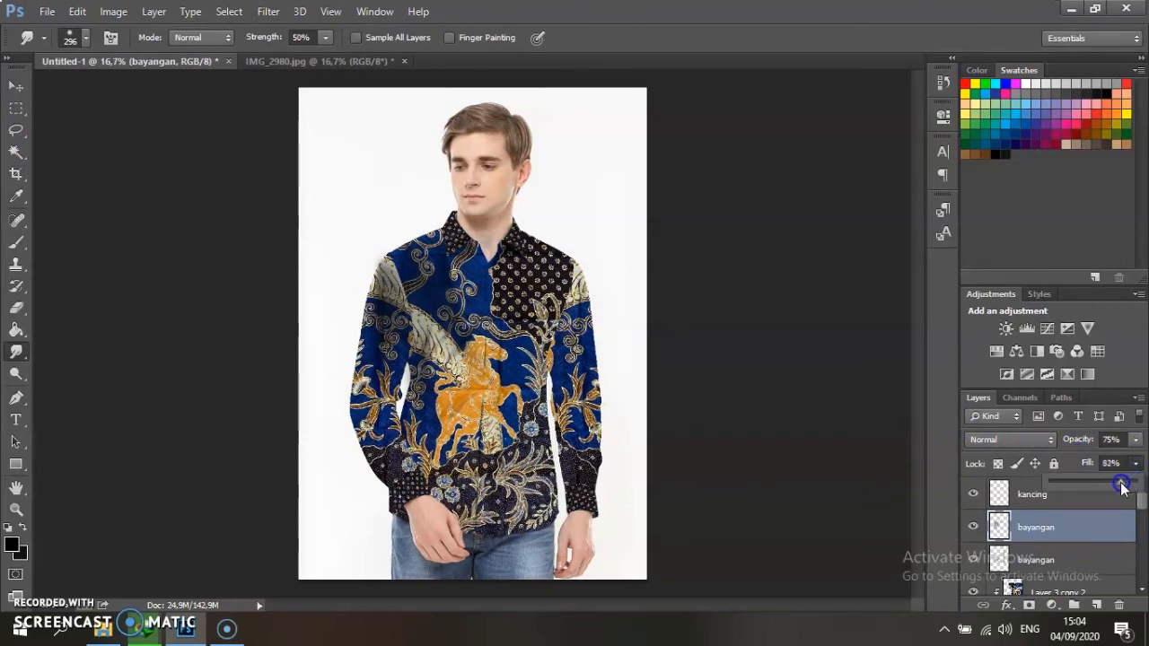
{"action": "left_click", "coordinate": [31, 116]}
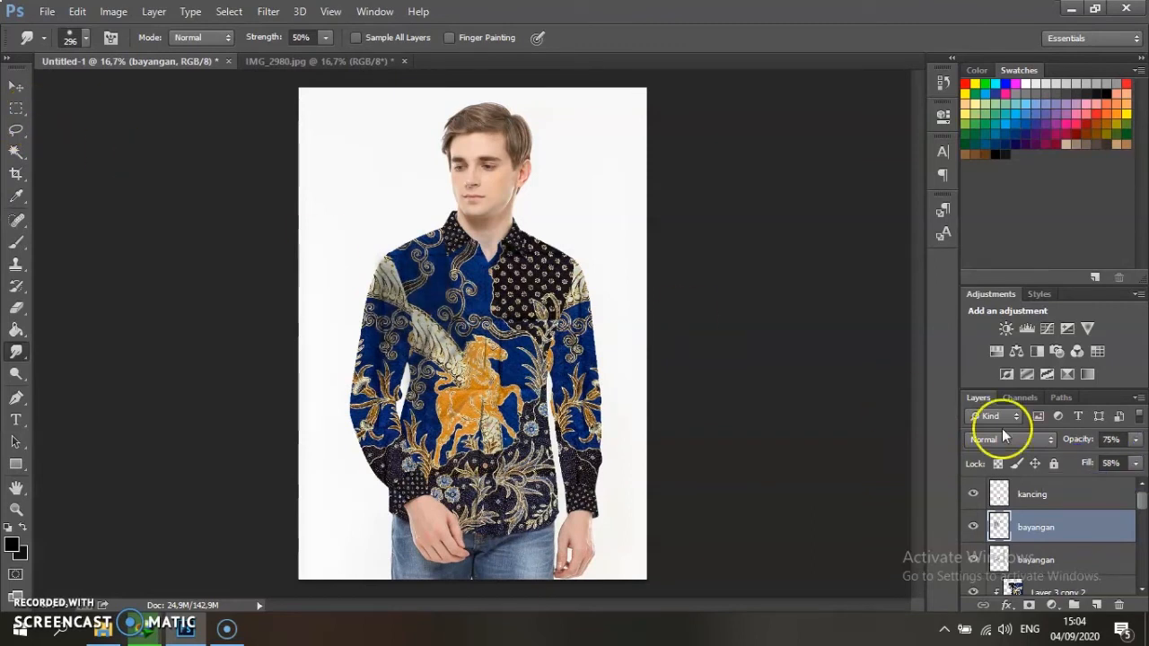
Step: Add a Brightness/Contrast adjustment above the "kancing" layer with brightness -30 and contrast about 78
{"action": "left_click", "coordinate": [1075, 499]}
{"action": "left_click", "coordinate": [1012, 328]}
{"action": "left_click_drag", "start_coordinate": [799, 196], "coordinate": [852, 232]}
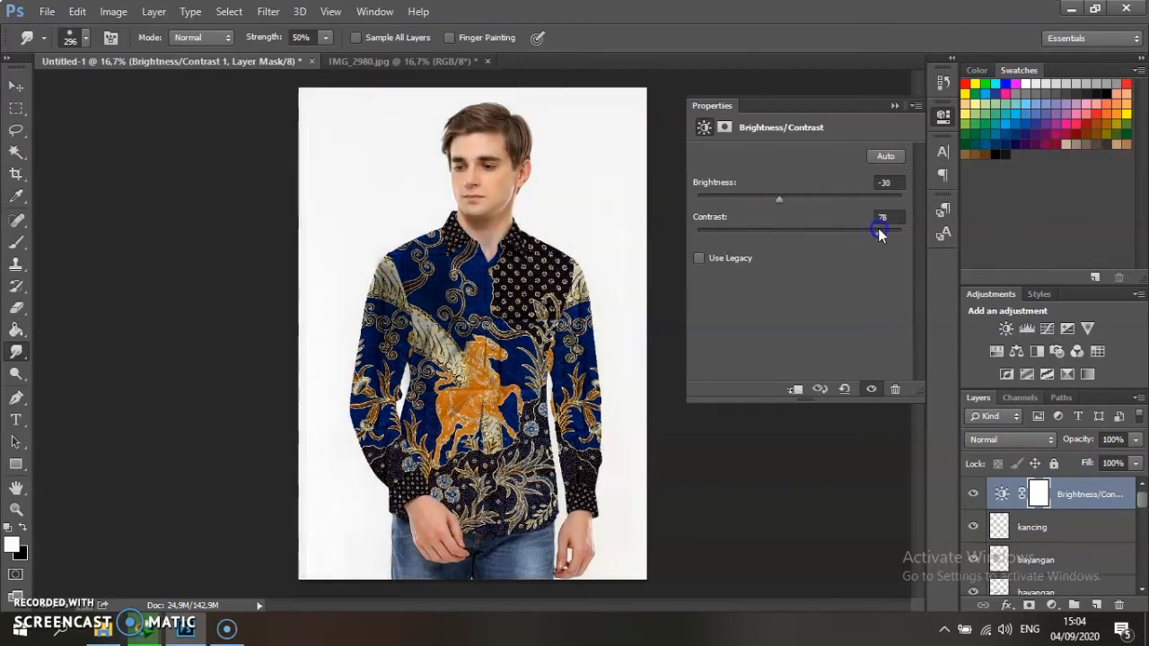
{"action": "left_click", "coordinate": [896, 106]}
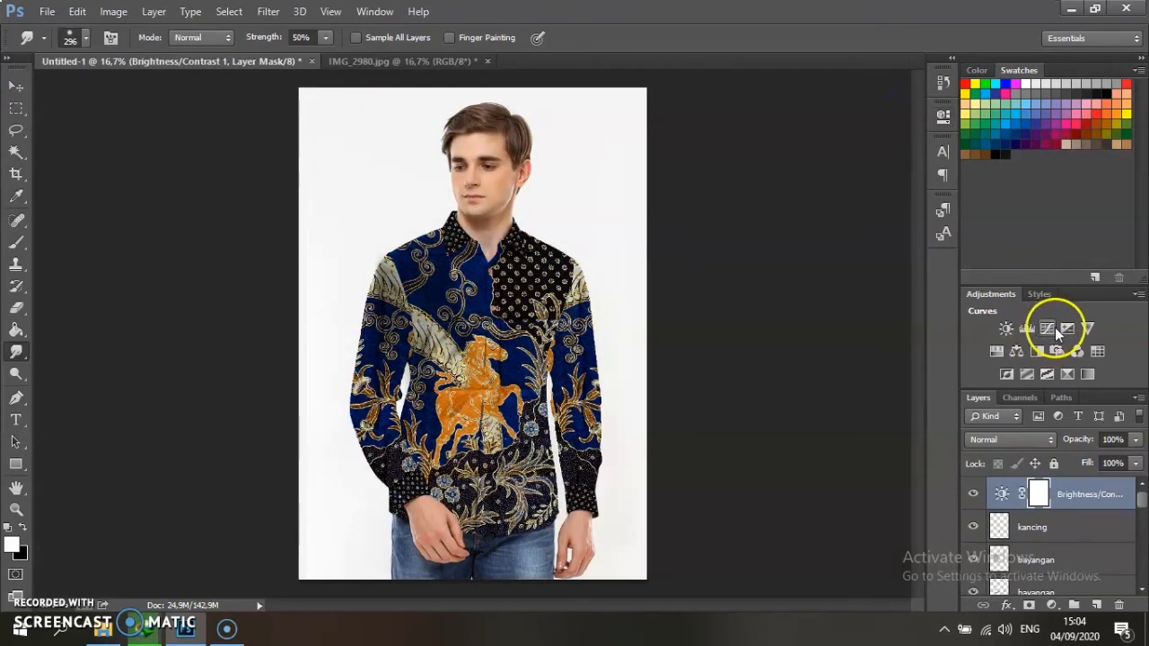
Step: Add an Exposure adjustment layer with exposure +0.33, offset -0.0165 and gamma correction 1.04
{"action": "left_click", "coordinate": [1067, 328]}
{"action": "left_click_drag", "start_coordinate": [835, 206], "coordinate": [804, 201]}
{"action": "mouse_move", "coordinate": [819, 272]}
{"action": "left_mouse_down"}
{"action": "mouse_move", "coordinate": [787, 266]}
{"action": "mouse_move", "coordinate": [799, 269]}
{"action": "left_mouse_up"}
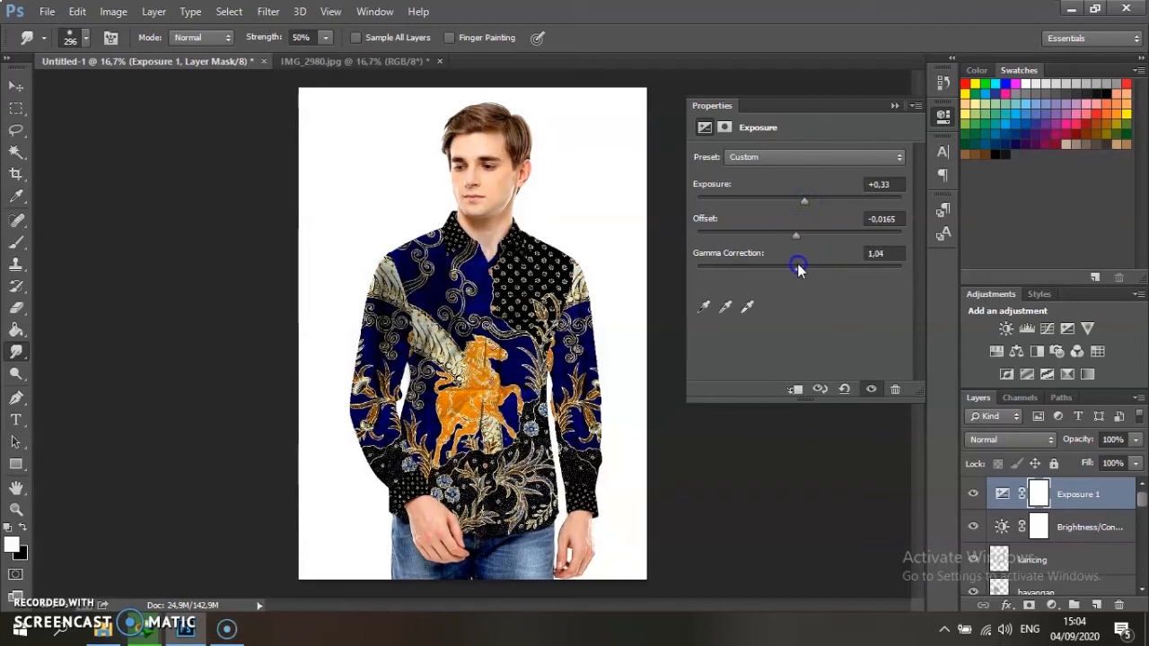
Step: Delete the Exposure adjustment layer
{"action": "left_click", "coordinate": [892, 105]}
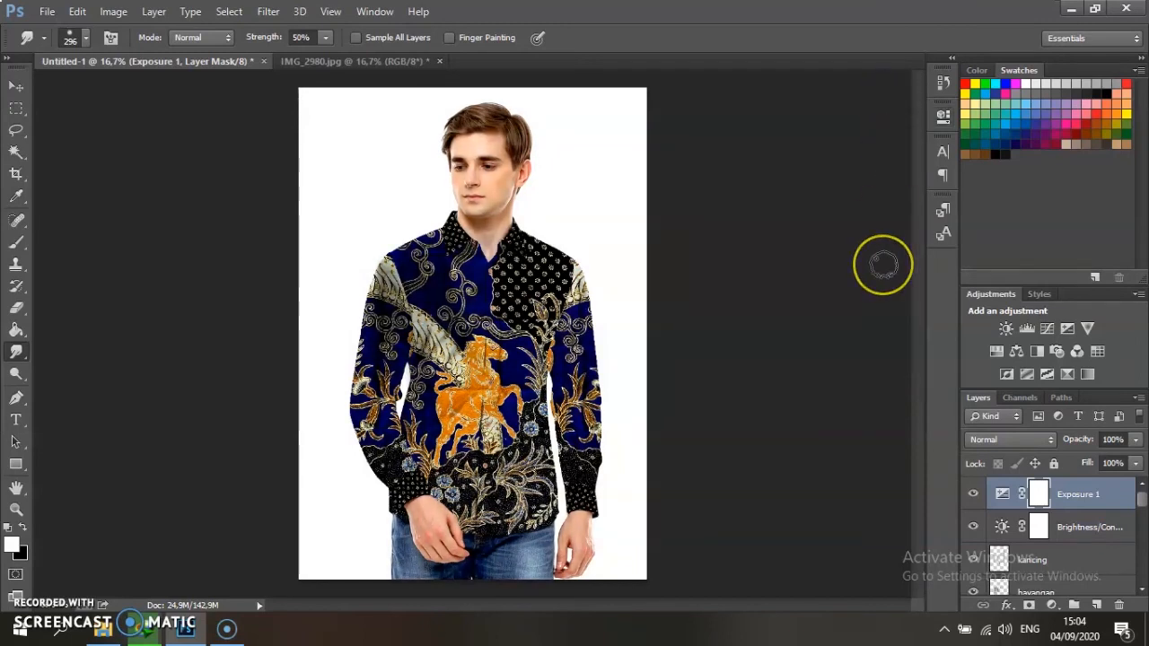
{"action": "key", "text": "Delete"}
Step: Lower the fill of the "bayangan" layer directly below "kancing" to 39%
{"action": "left_click", "coordinate": [1094, 536]}
{"action": "left_click", "coordinate": [1068, 561]}
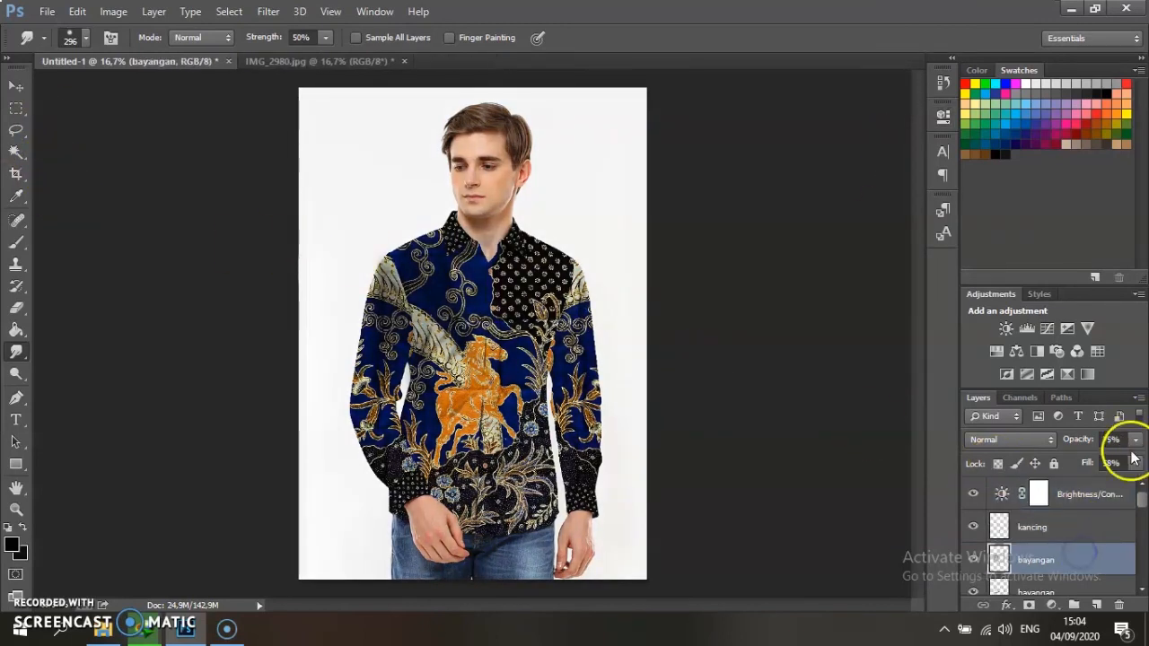
{"action": "left_click_drag", "start_coordinate": [1106, 481], "coordinate": [1086, 483]}
{"action": "left_click", "coordinate": [448, 335]}
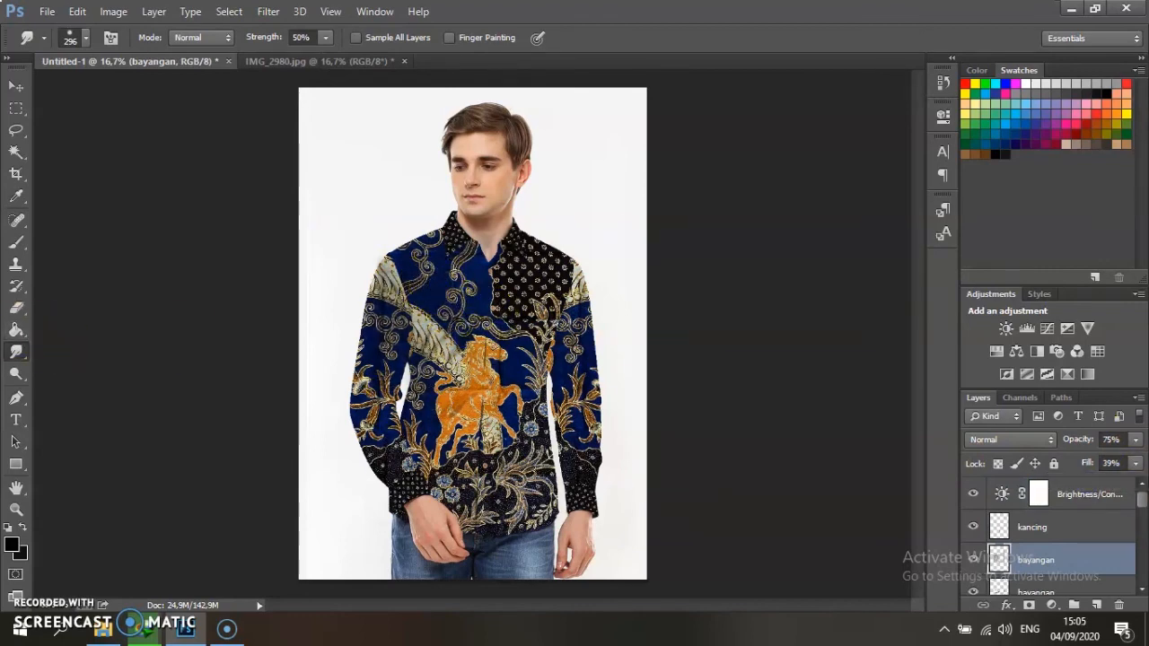
Step: Save a copy of the shirt mockup as a JPEG named "batik" in the Music folder, accepting the export options
{"action": "key", "text": "ctrl+minus"}
{"action": "key", "text": "ctrl+minus"}
{"action": "key", "text": "ctrl+plus"}
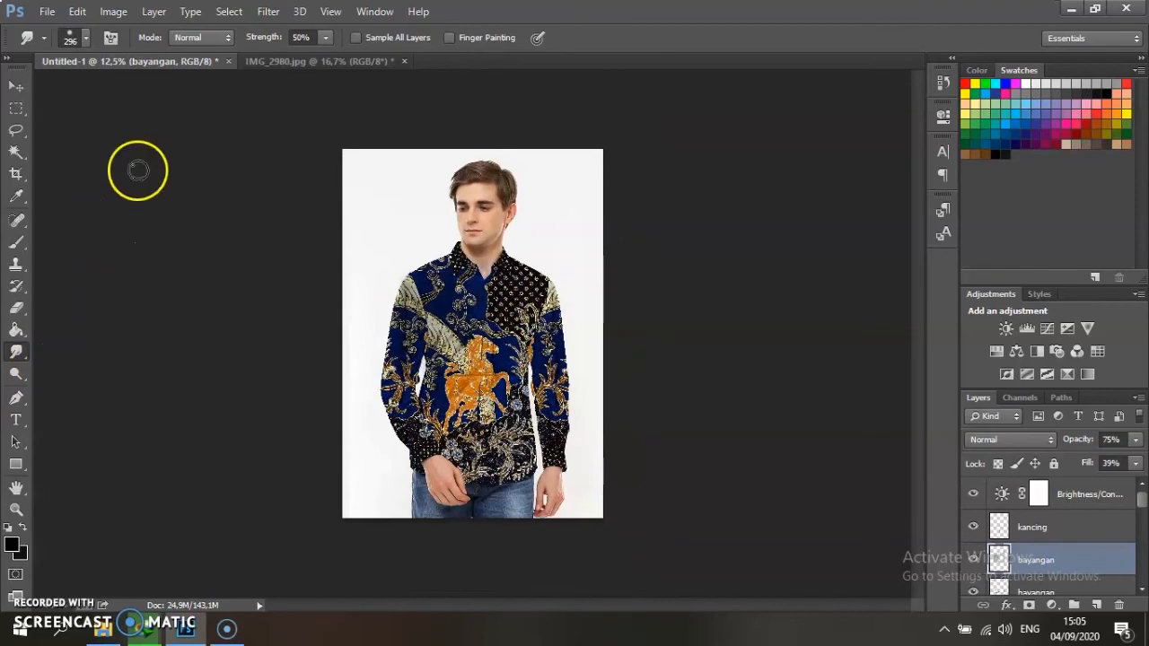
{"action": "left_click", "coordinate": [55, 13]}
{"action": "left_click", "coordinate": [72, 213]}
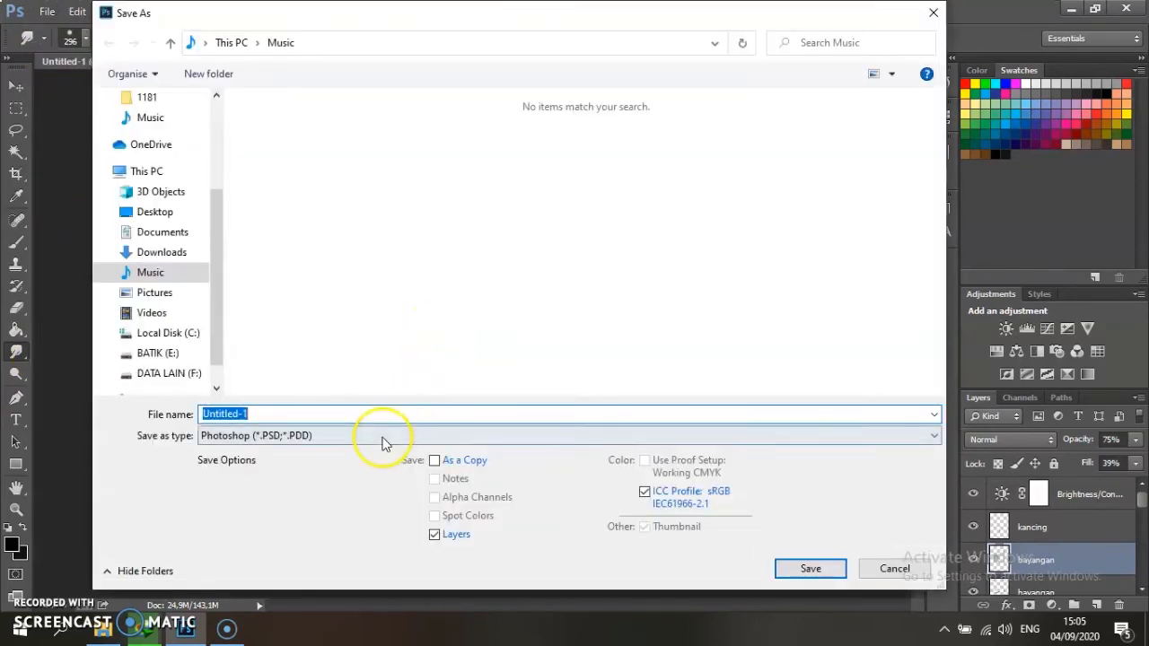
{"action": "left_click", "coordinate": [380, 435]}
{"action": "left_click", "coordinate": [299, 280]}
{"action": "left_click", "coordinate": [344, 417]}
{"action": "double_click", "coordinate": [344, 419]}
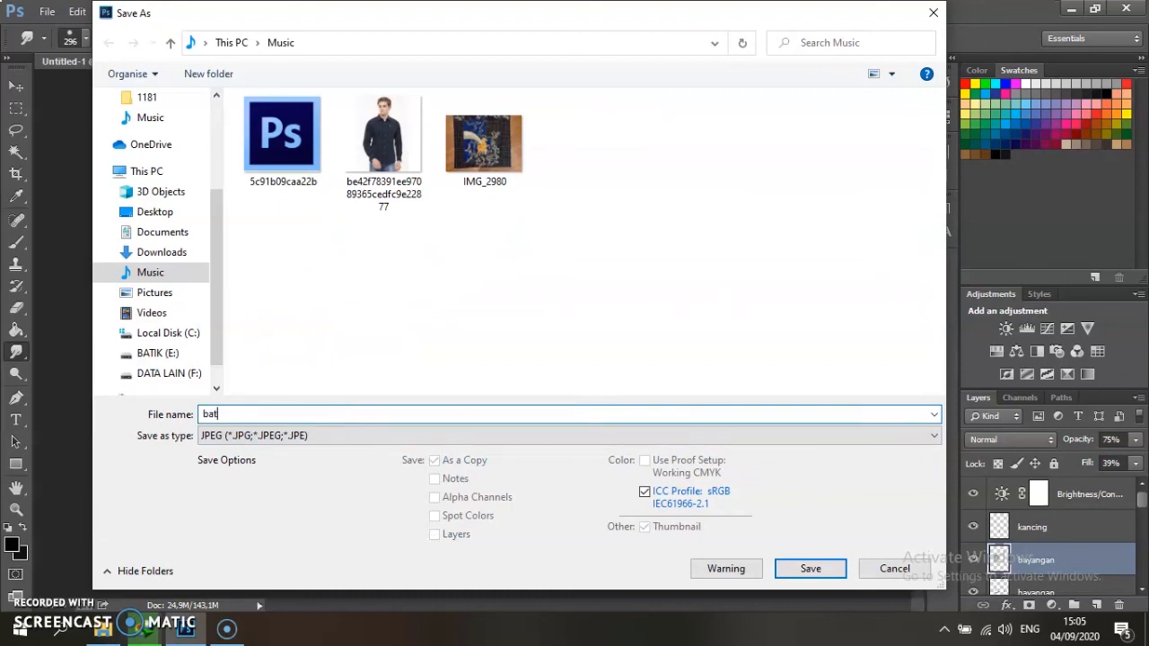
{"action": "type", "text": "batik"}
{"action": "key", "text": "Return"}
{"action": "key", "text": "Return"}
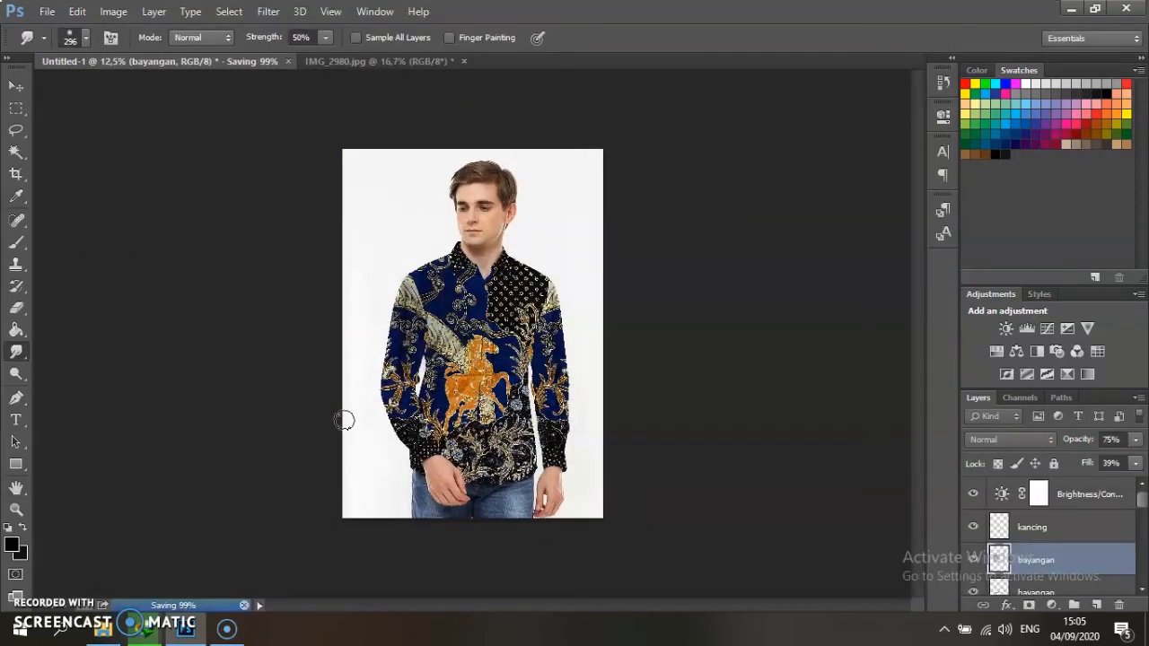